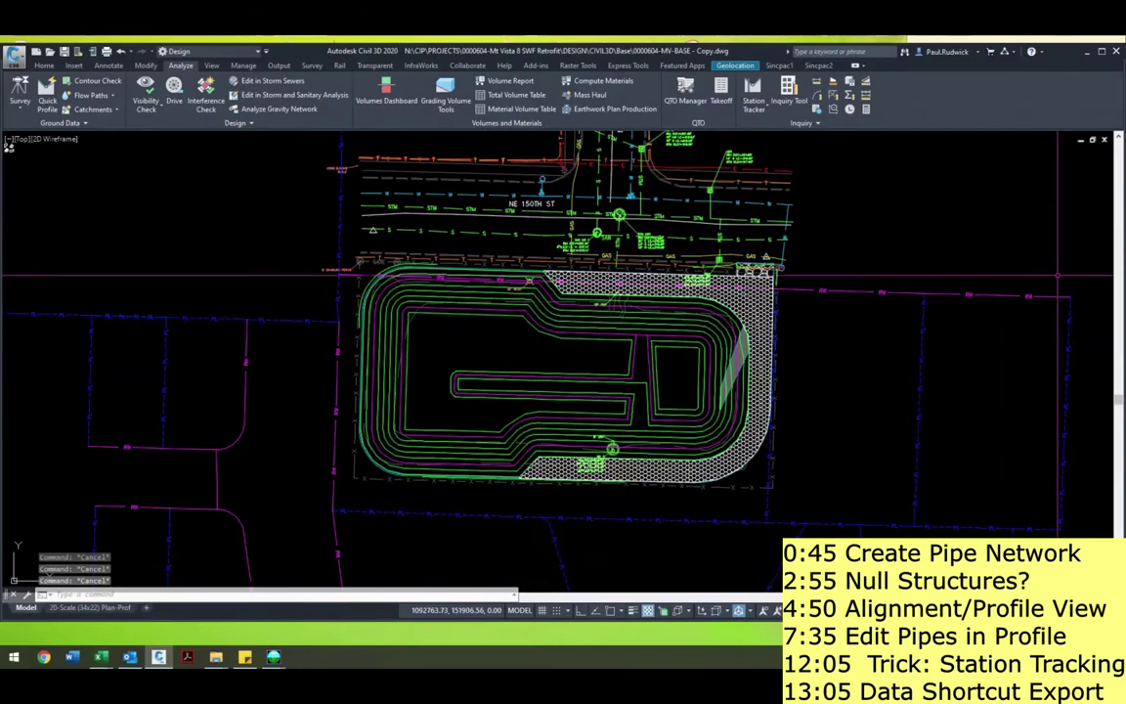
# - Show the Toolspace Prospector tree with the Pipe Networks collection expanded
pyautogui.click(901, 194)
pyautogui.click(894, 198)
pyautogui.press('Escape')
pyautogui.press('Escape')
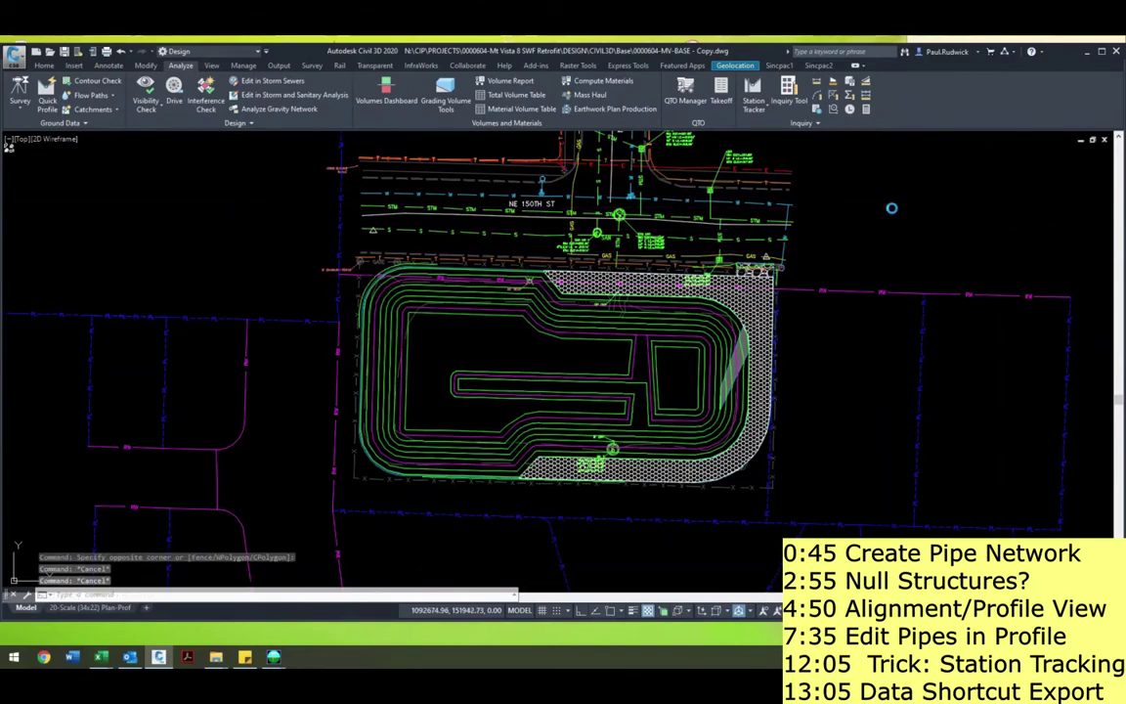
pyautogui.click(742, 225)
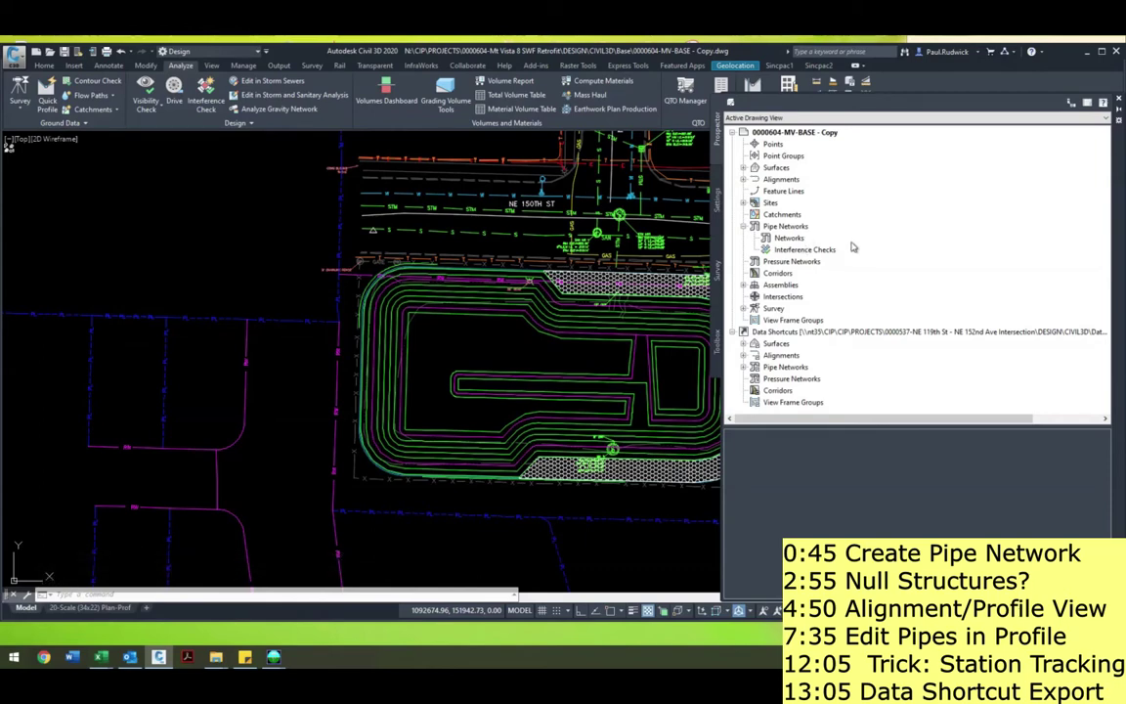
# - Draw a single-segment polyline about 30 ft long in the empty area northwest of the pond and select it
pyautogui.press('Escape')
pyautogui.write('pl')
pyautogui.press('Return')
pyautogui.click(134, 244)
pyautogui.click(191, 241)
pyautogui.press('Escape')
pyautogui.press('Escape')
pyautogui.click(173, 241)
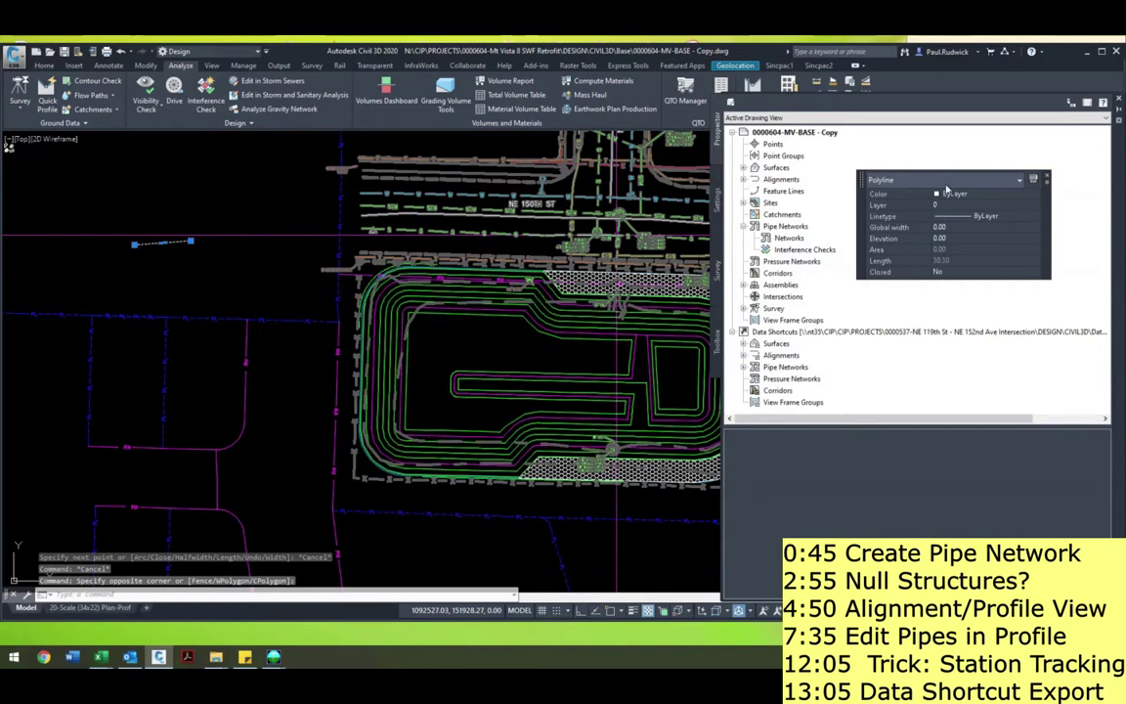
# - Look up the option for creating a pipe network from an object, and erase the short test polyline
pyautogui.click(54, 66)
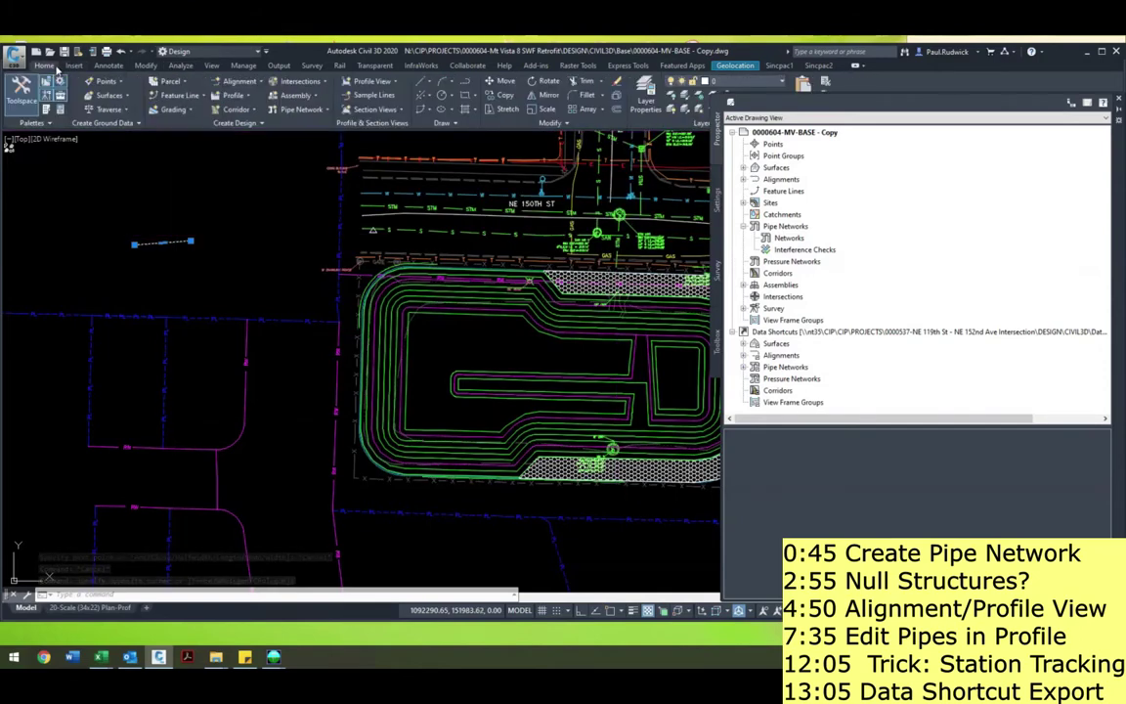
pyautogui.click(301, 109)
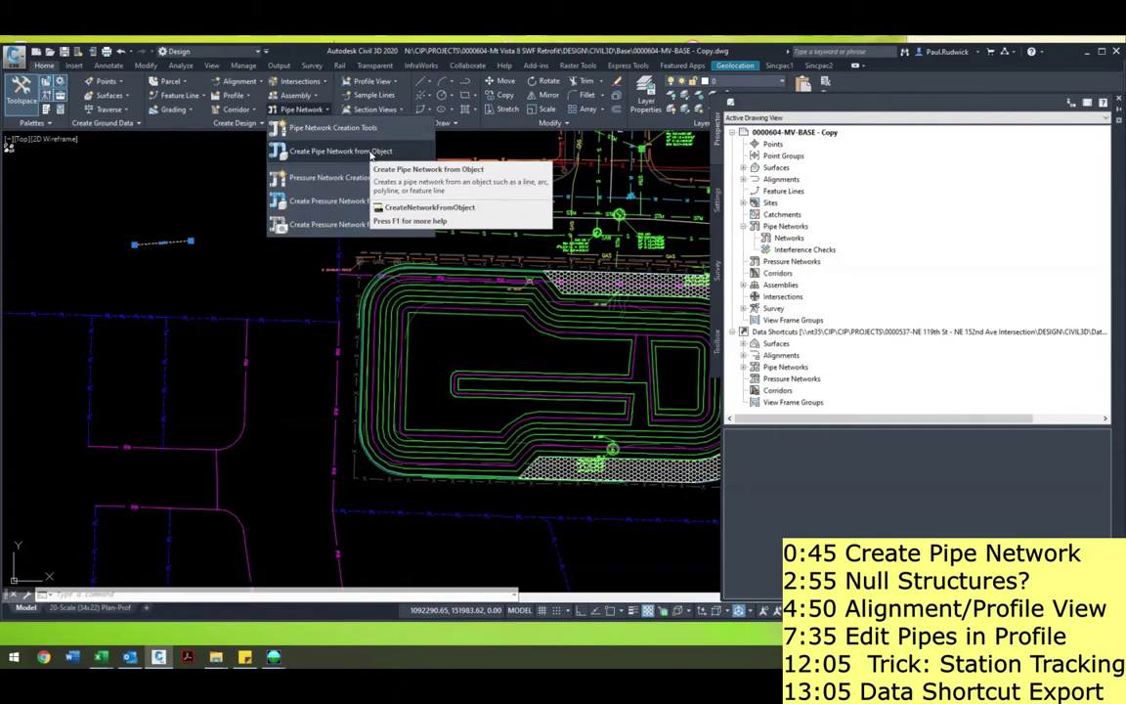
pyautogui.press('Escape')
pyautogui.click(183, 258)
pyautogui.click(159, 231)
pyautogui.press('Delete')
pyautogui.moveTo(337, 239); pyautogui.dragTo(210, 227, button='middle')
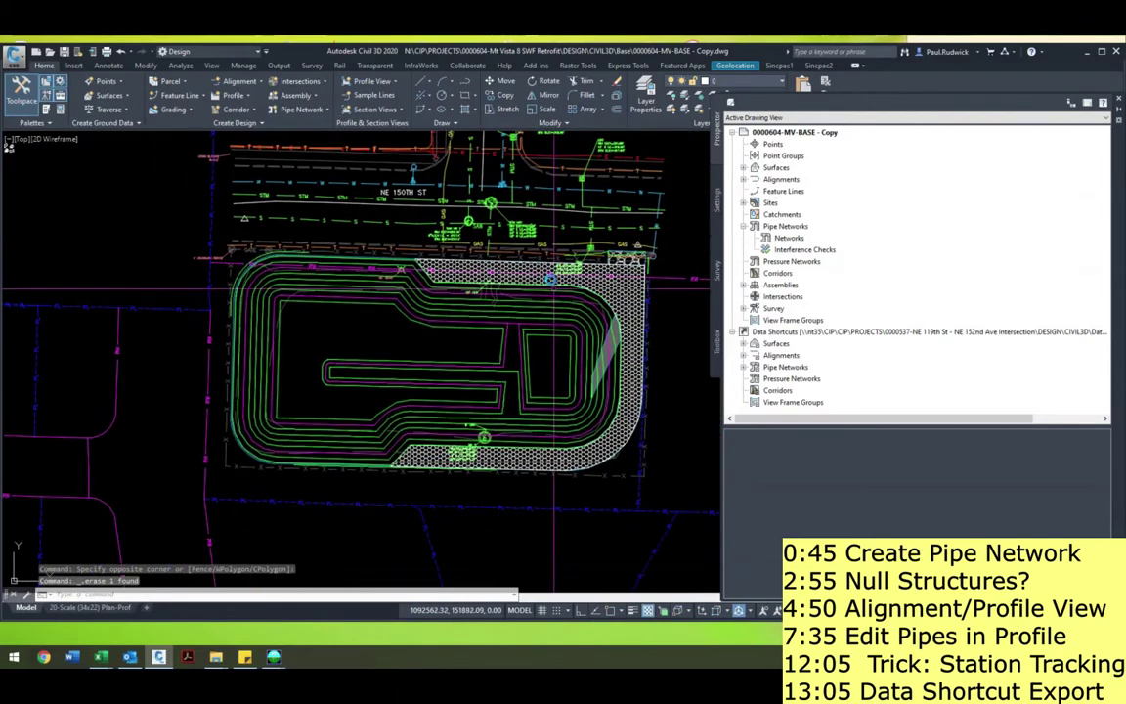
pyautogui.scroll(2, 549, 279)
pyautogui.click(787, 237)
pyautogui.rightClick(780, 239)
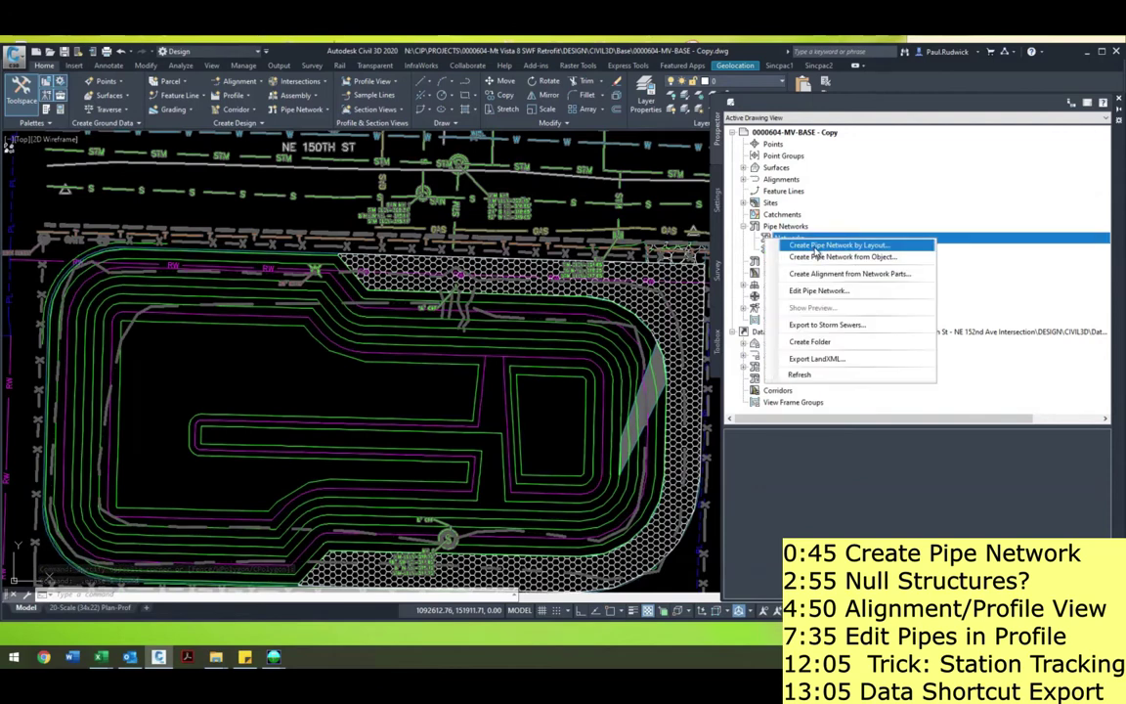
pyautogui.press('Escape')
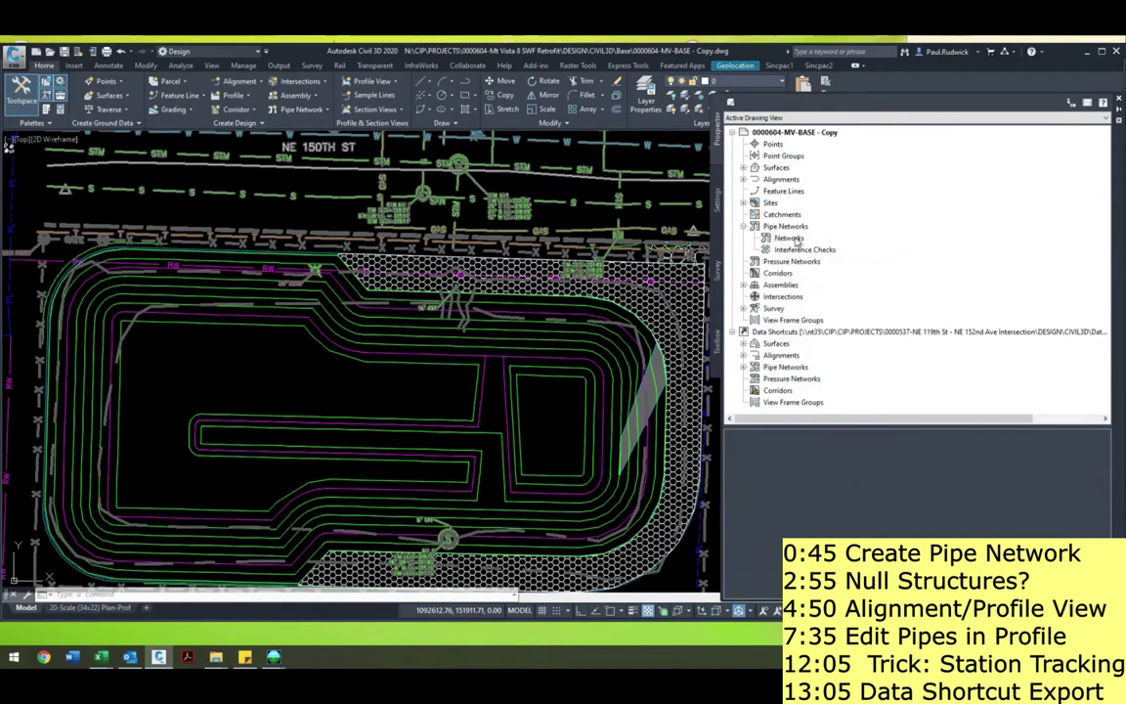
pyautogui.rightClick(795, 238)
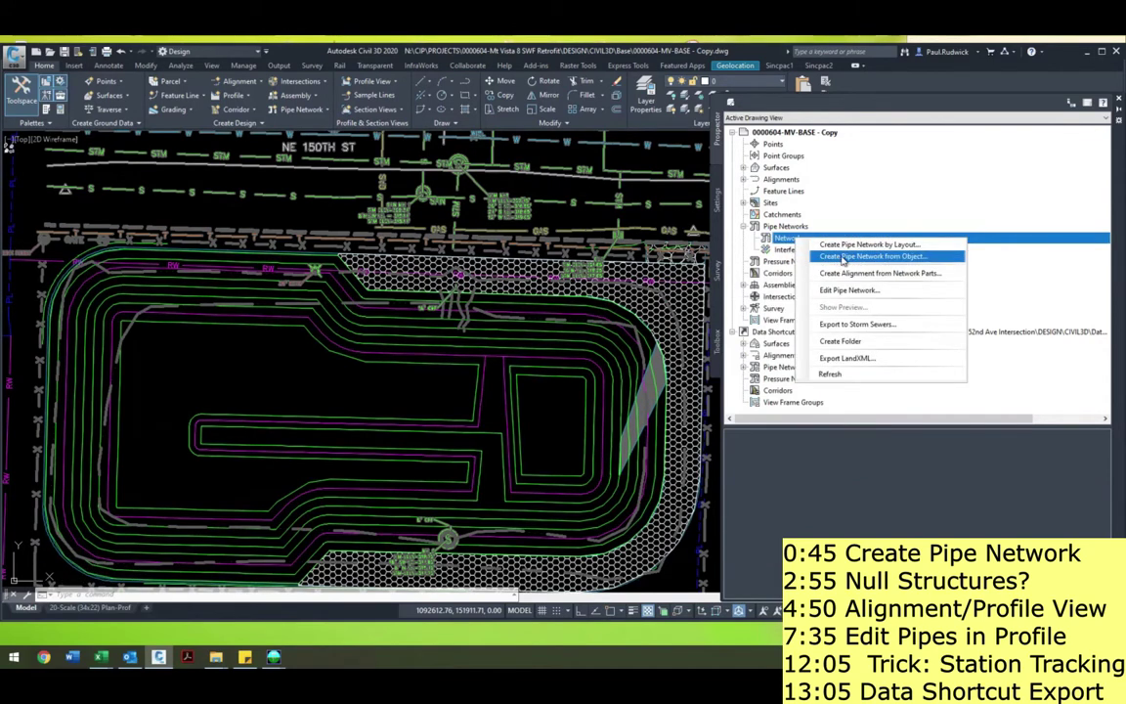
pyautogui.click(846, 246)
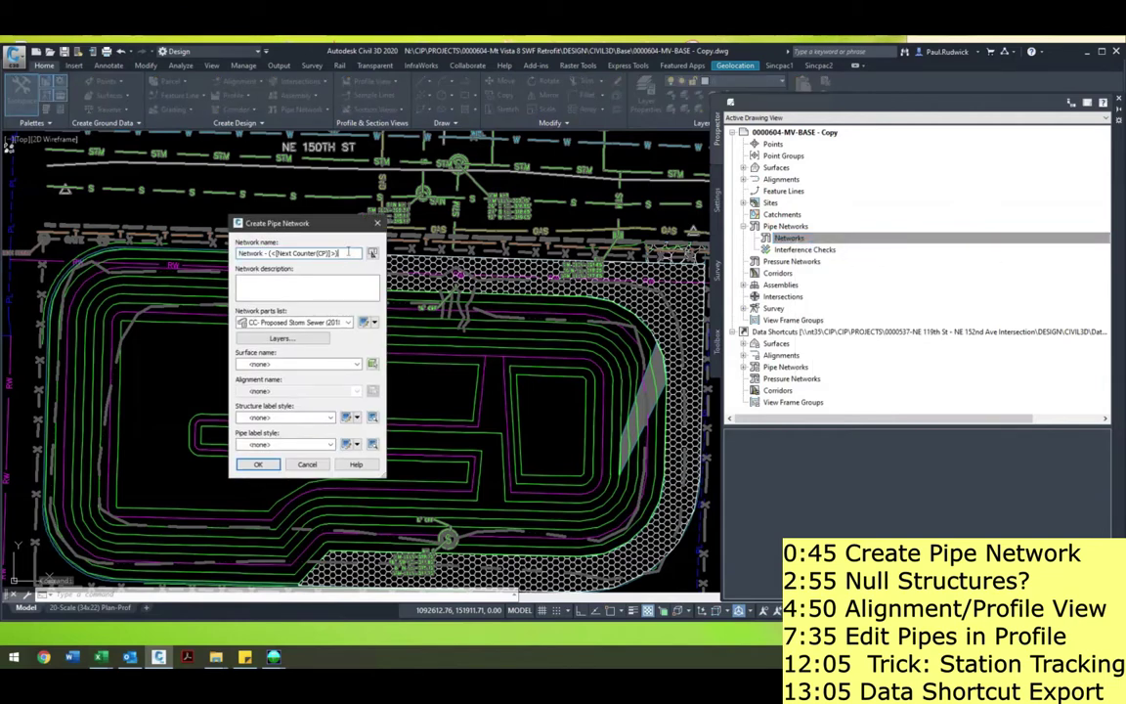
pyautogui.write('Proposed ')
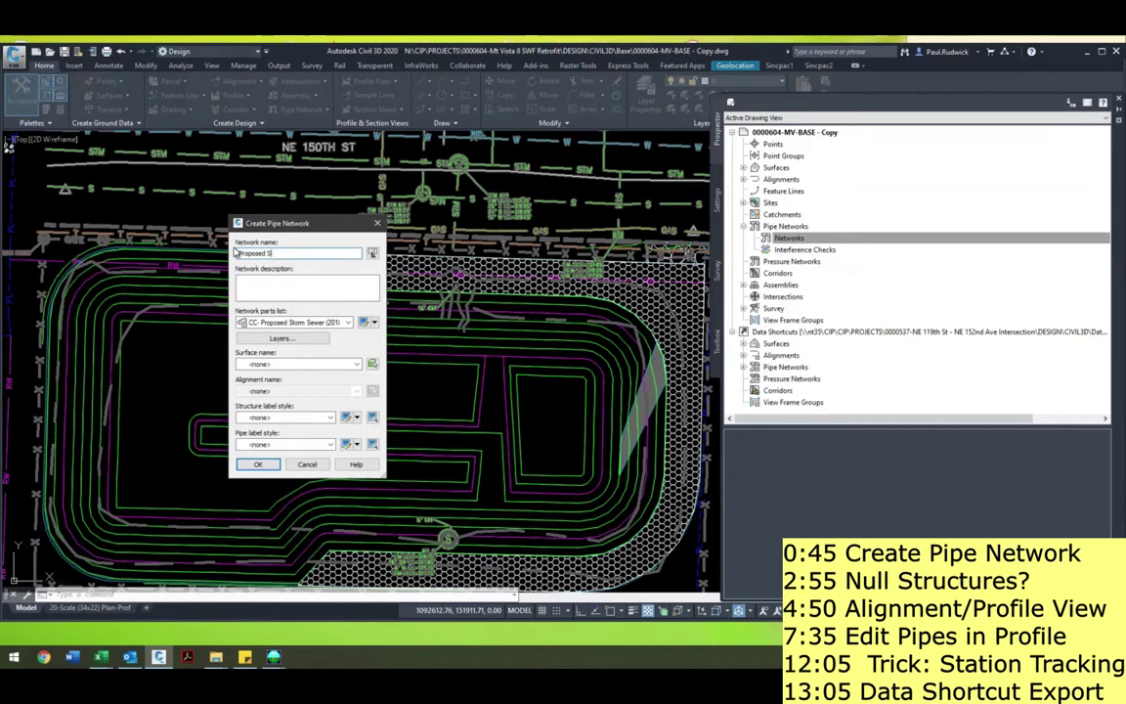
pyautogui.write('Storm')
pyautogui.click(347, 322)
pyautogui.click(341, 421)
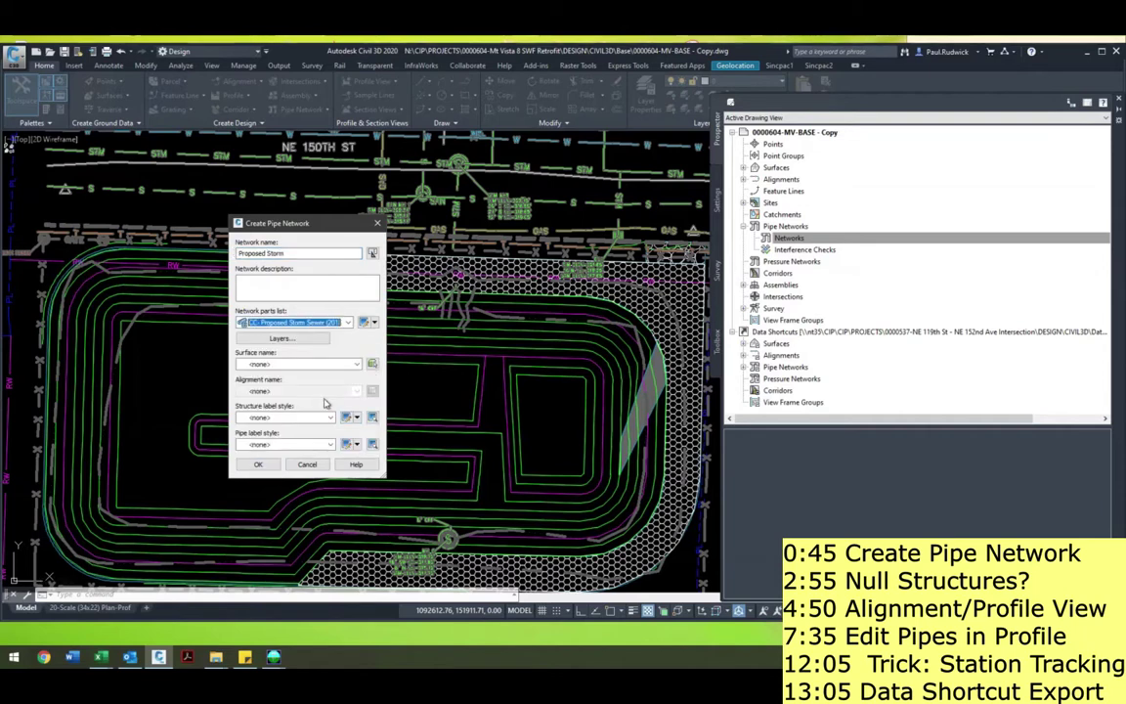
pyautogui.click(320, 364)
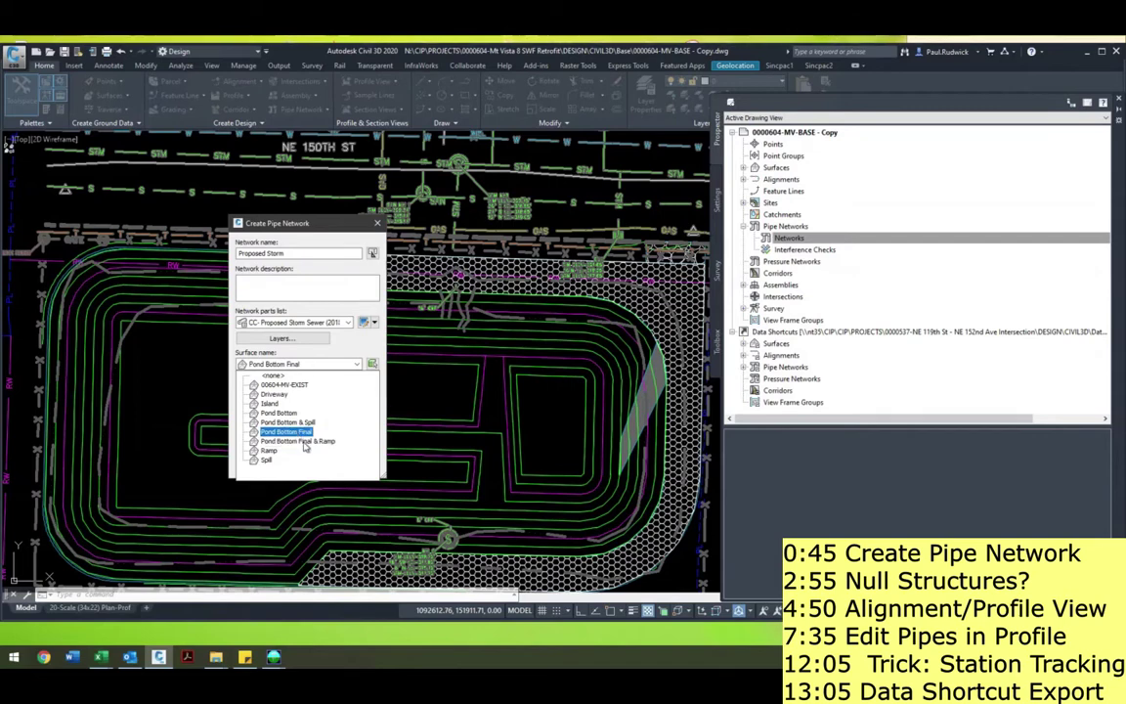
pyautogui.click(301, 442)
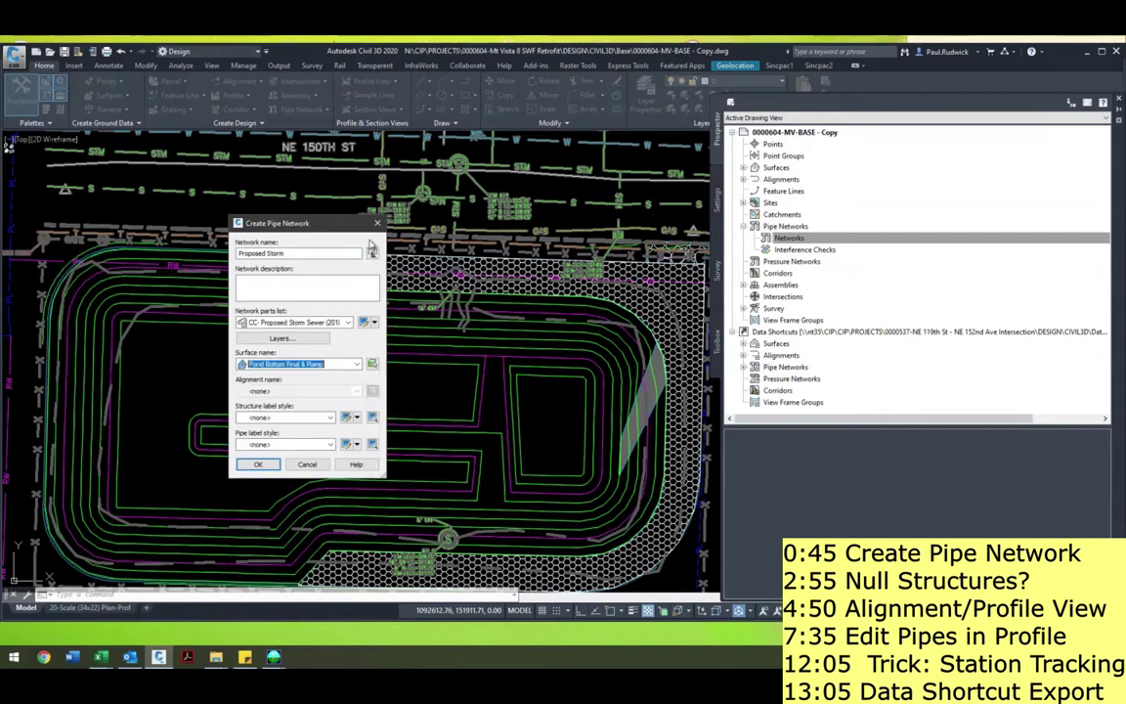
pyautogui.click(376, 224)
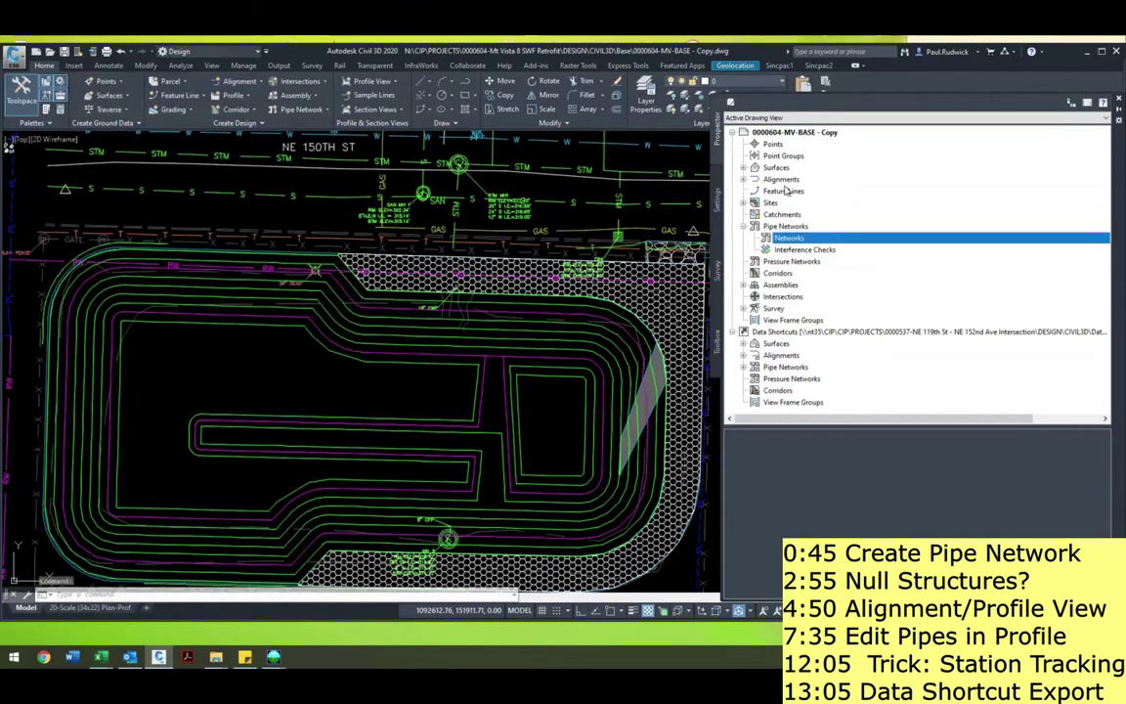
# - Create a TIN surface named FG+EG with the _No Display style
pyautogui.rightClick(777, 168)
pyautogui.click(746, 170)
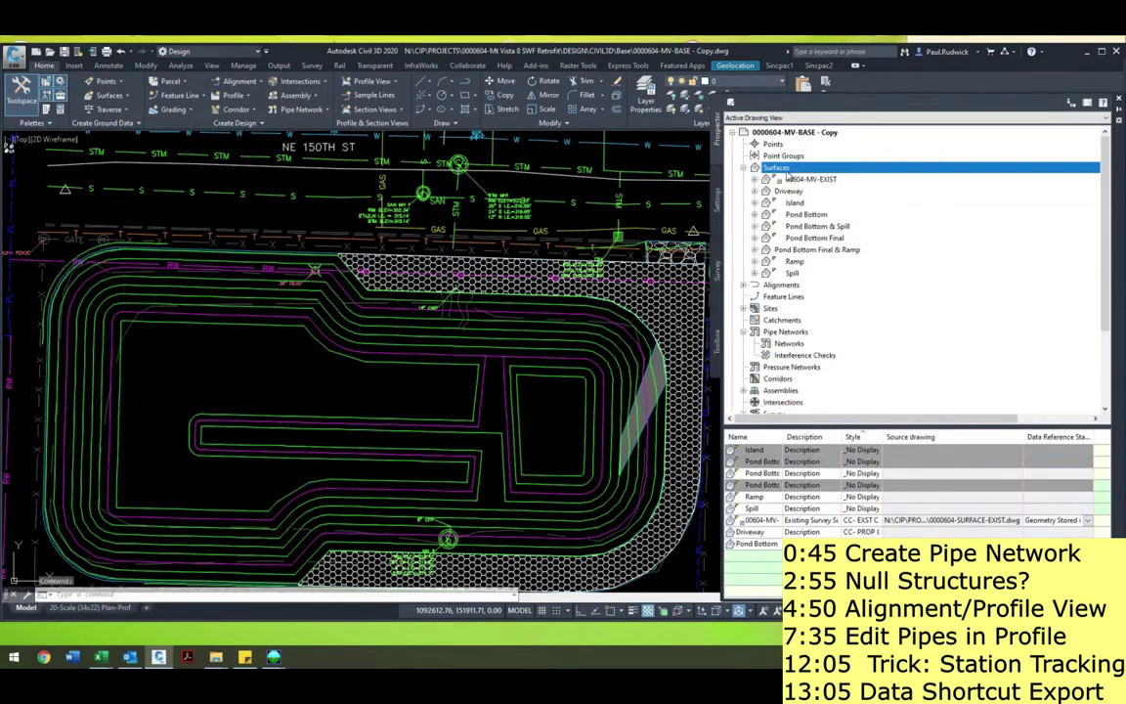
pyautogui.rightClick(787, 172)
pyautogui.click(766, 182)
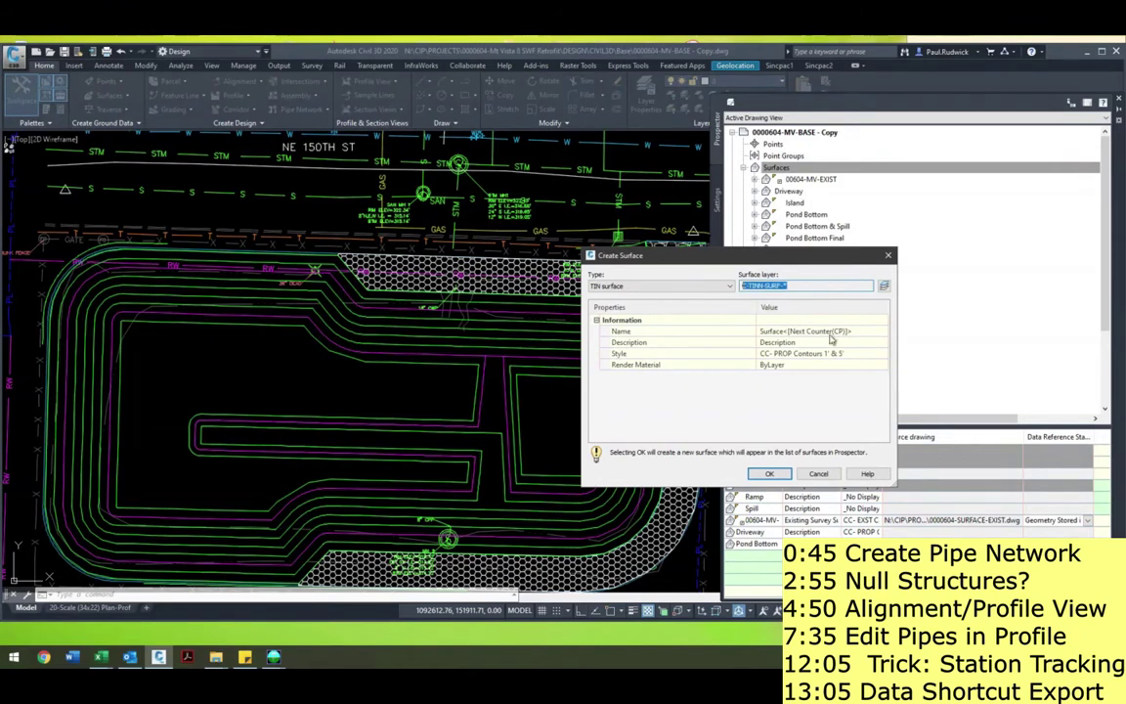
pyautogui.click(849, 333)
pyautogui.write('FG-EG')
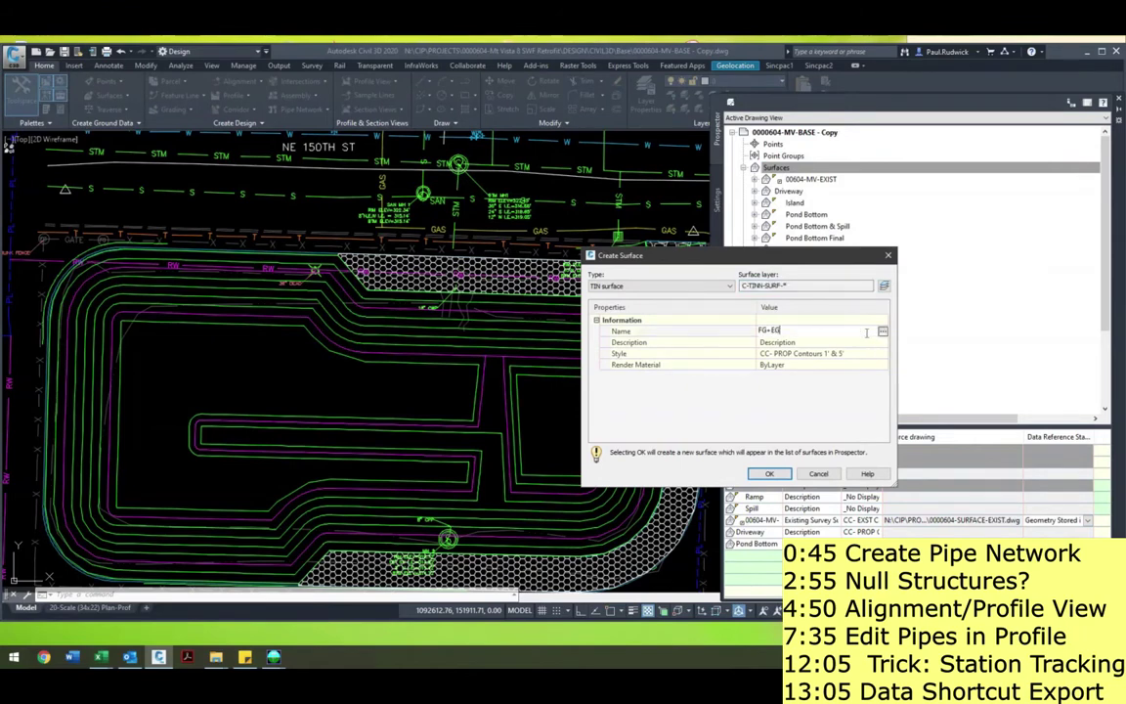
pyautogui.click(857, 361)
pyautogui.click(859, 378)
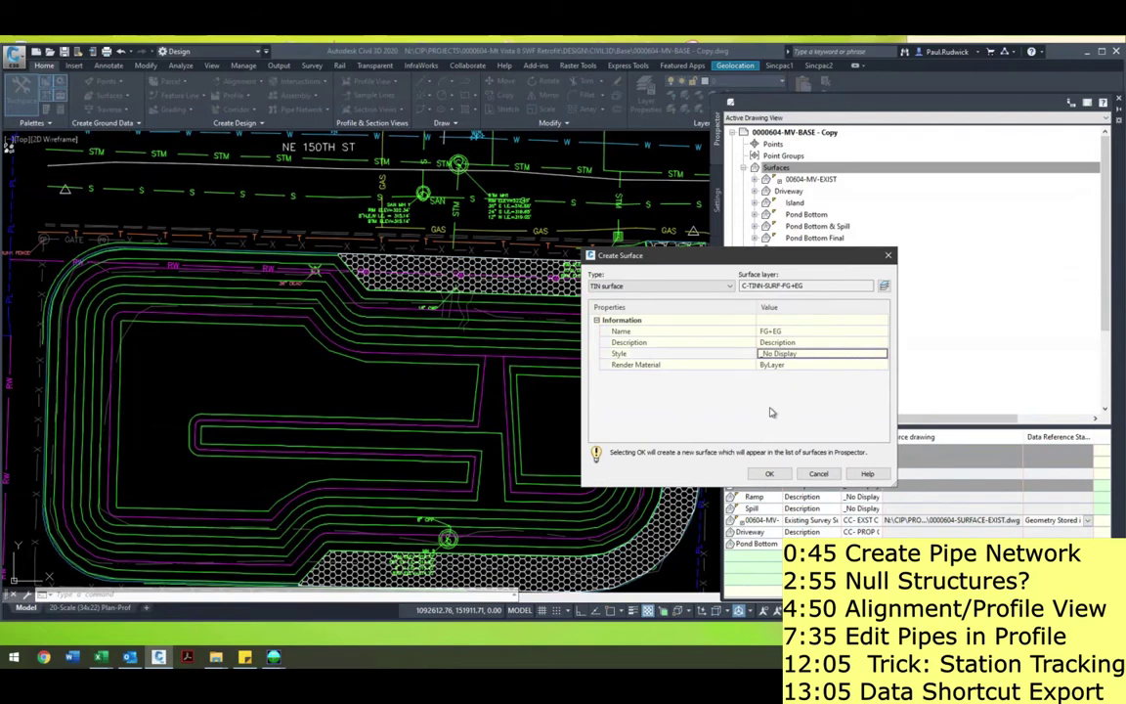
pyautogui.click(769, 473)
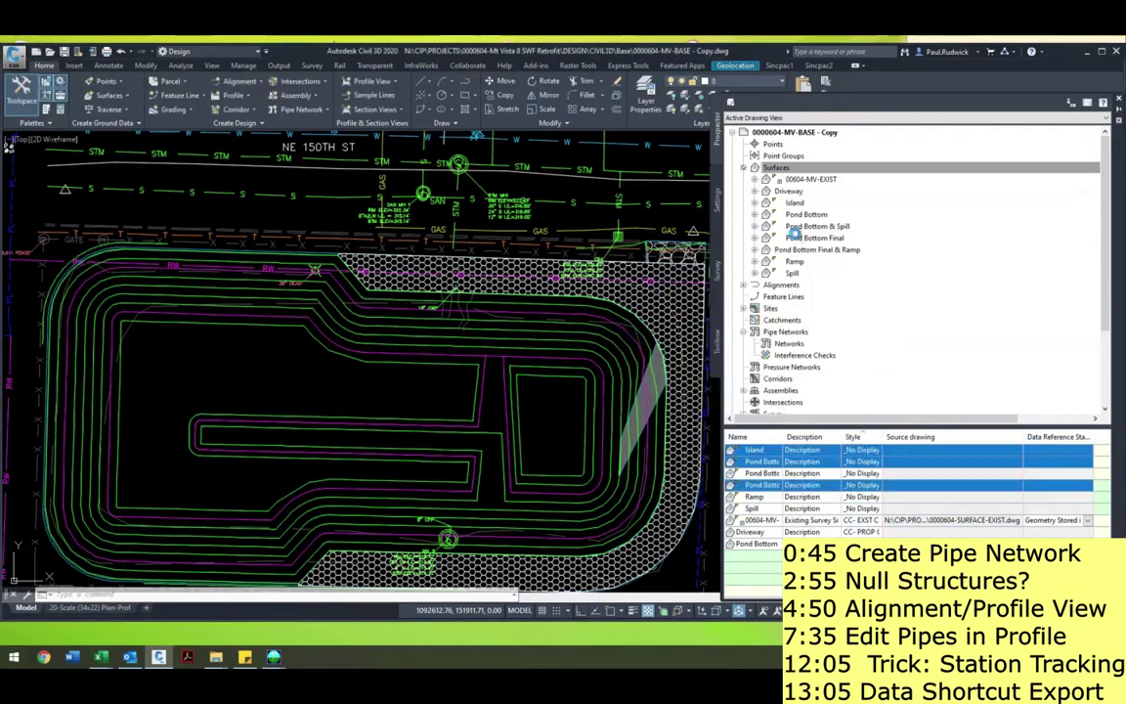
# - Paste the existing ground surface 00604-MV-EXIST into the FG+EG surface definition
pyautogui.click(755, 202)
pyautogui.click(766, 238)
pyautogui.rightClick(804, 308)
pyautogui.click(887, 449)
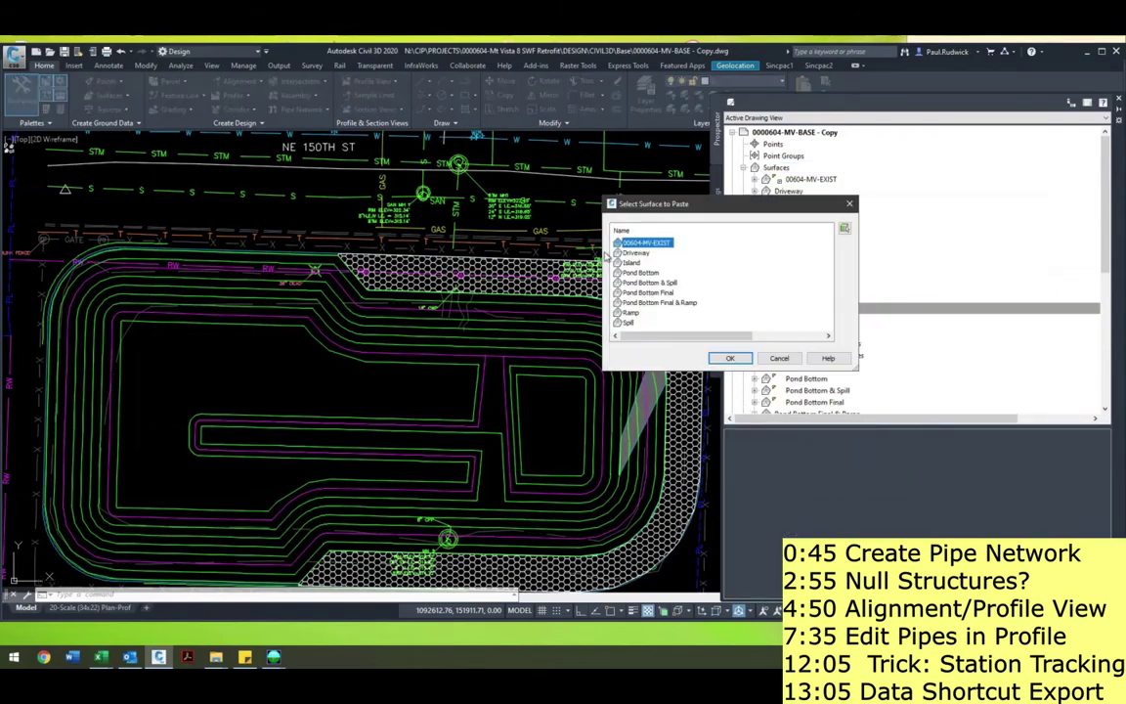
pyautogui.doubleClick(651, 244)
# - Paste the Pond Bottom Final & Ramp surface into FG+EG after the existing ground
pyautogui.rightClick(805, 309)
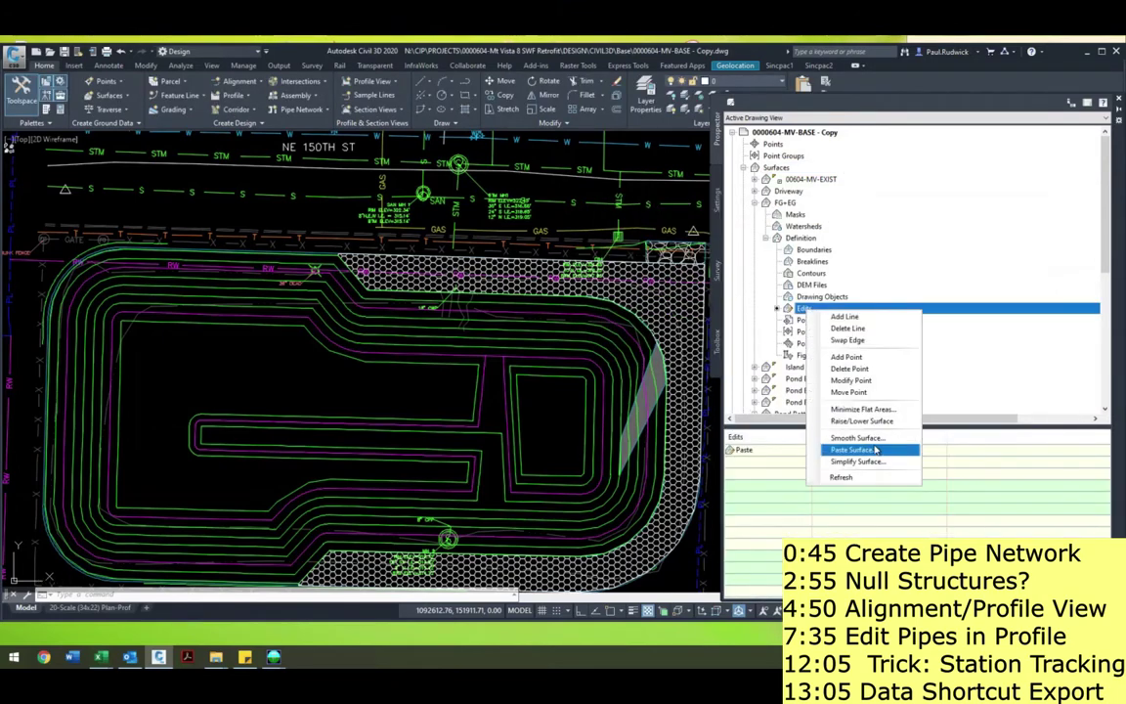
pyautogui.click(877, 450)
pyautogui.click(660, 302)
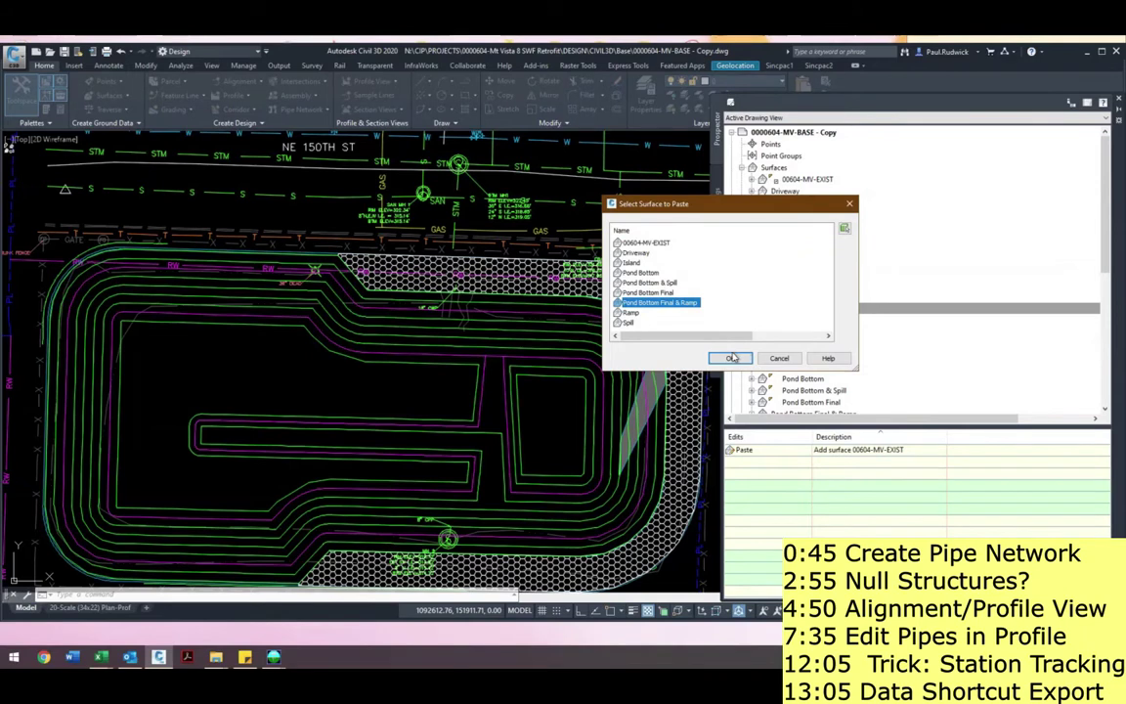
pyautogui.click(732, 358)
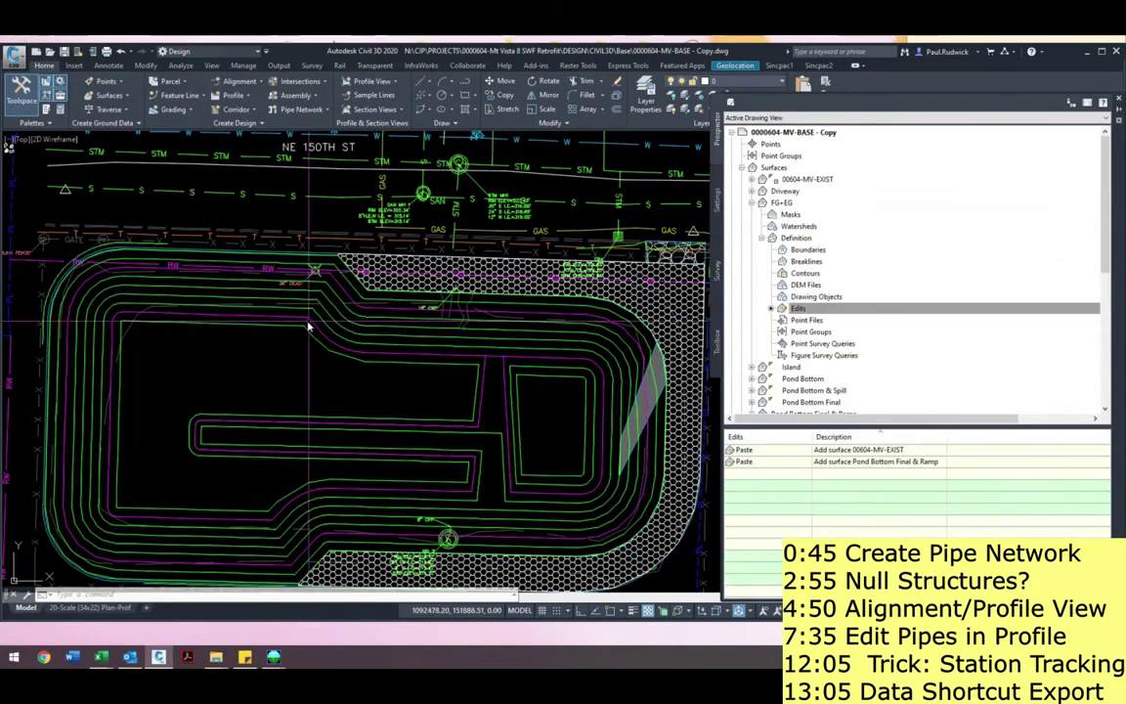
# - Create a pipe network by layout named Proposed Storm, using the CC- Proposed Storm Sewer parts list and the FG+EG surface
pyautogui.moveTo(298, 347)
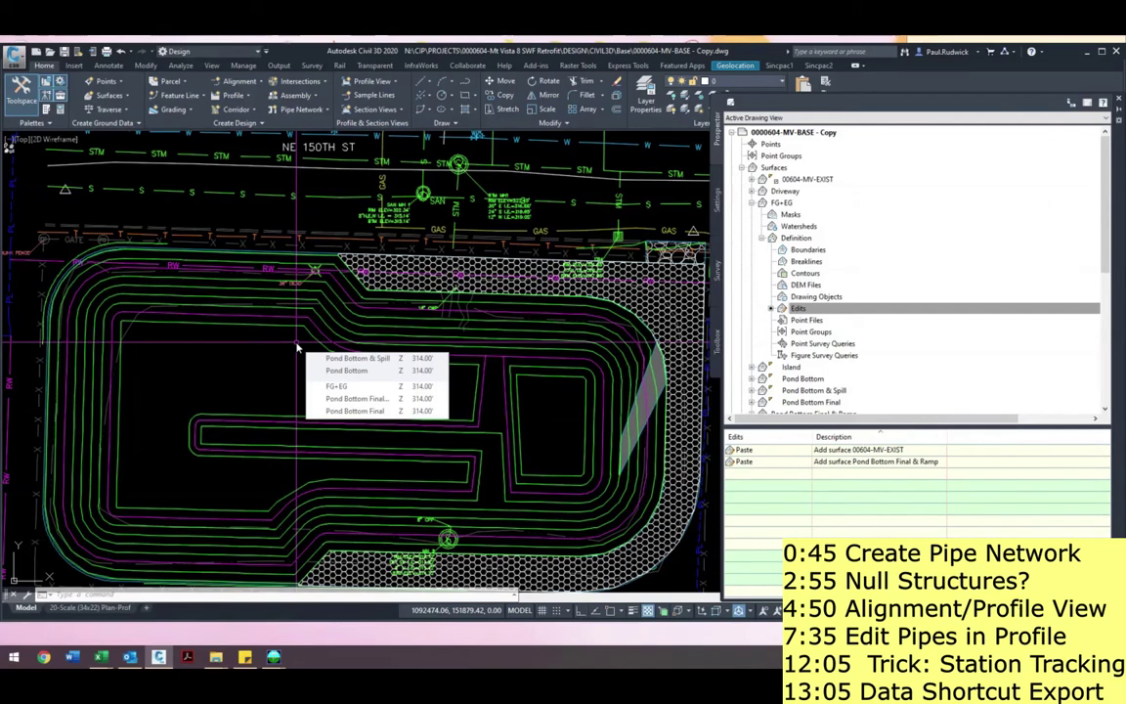
pyautogui.moveTo(325, 229)
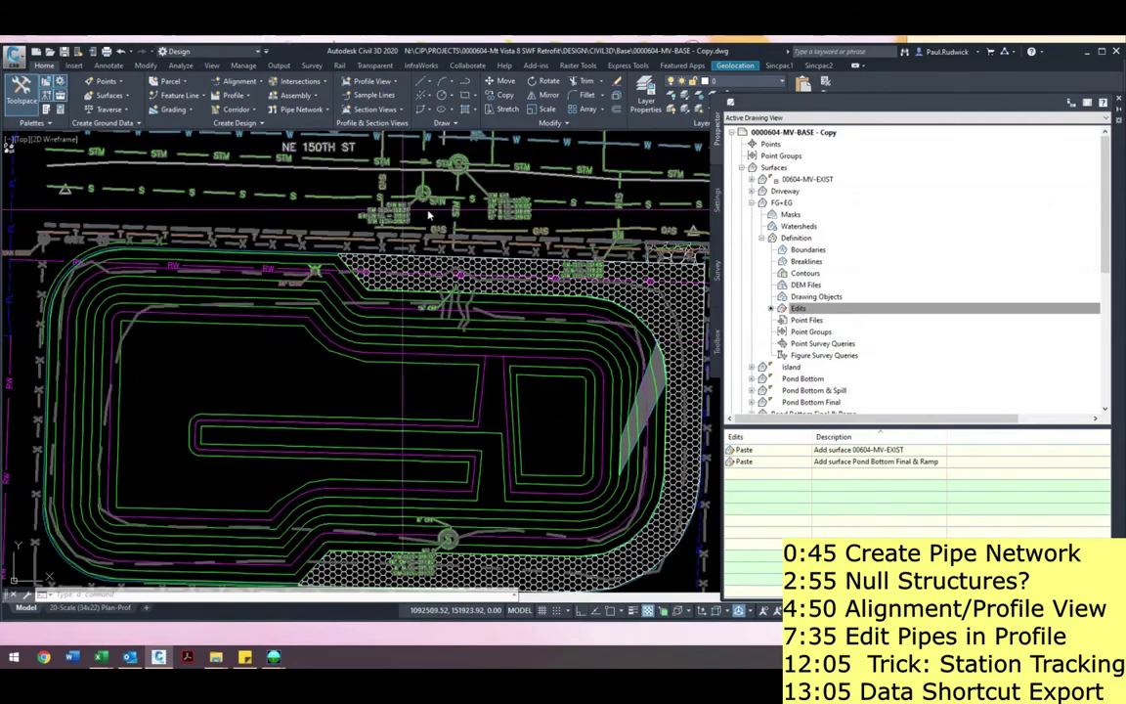
pyautogui.click(761, 204)
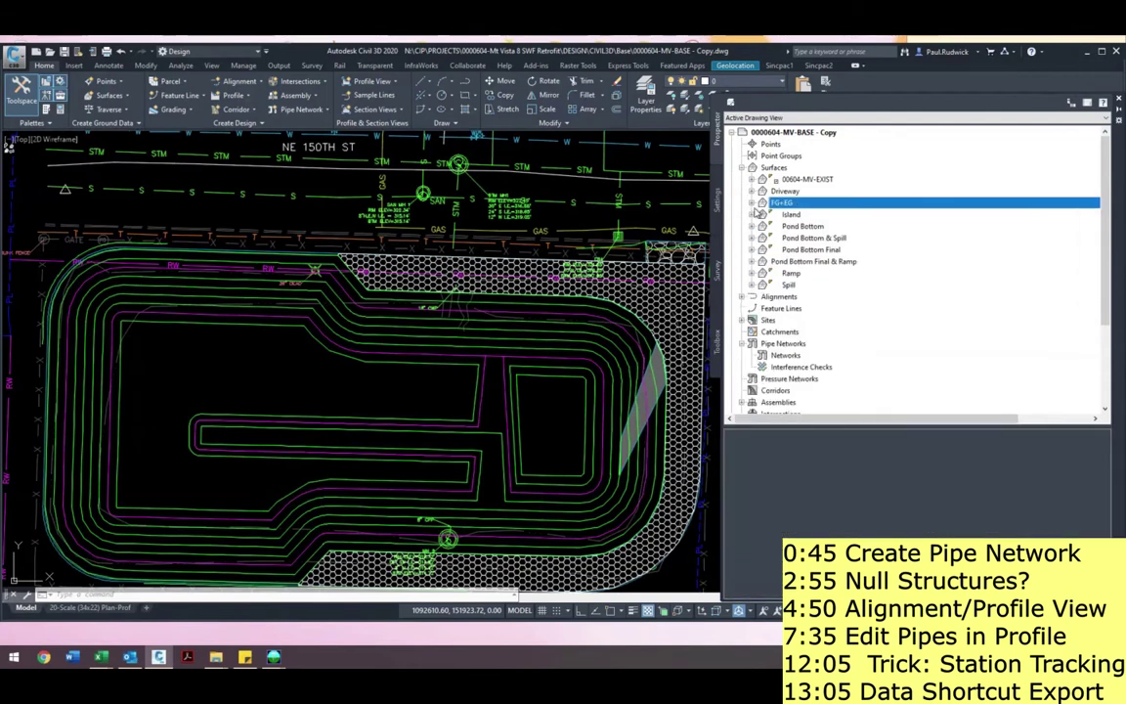
pyautogui.rightClick(783, 355)
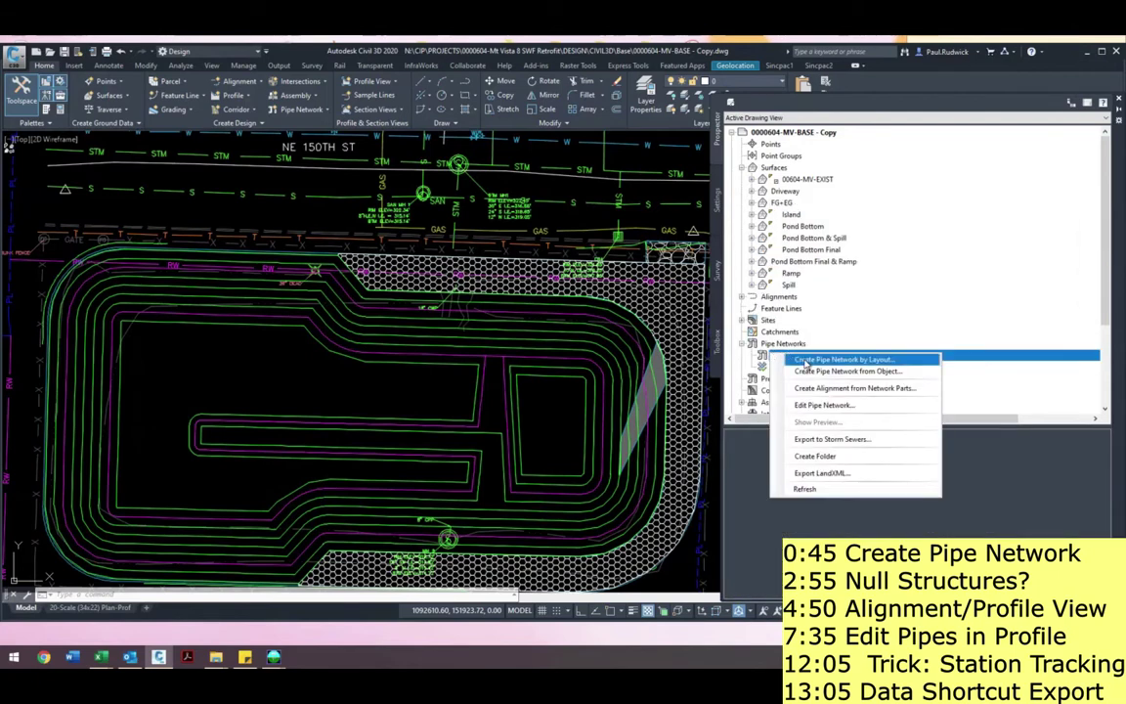
pyautogui.click(826, 360)
pyautogui.write('Proposed Storm')
pyautogui.click(357, 364)
pyautogui.click(272, 447)
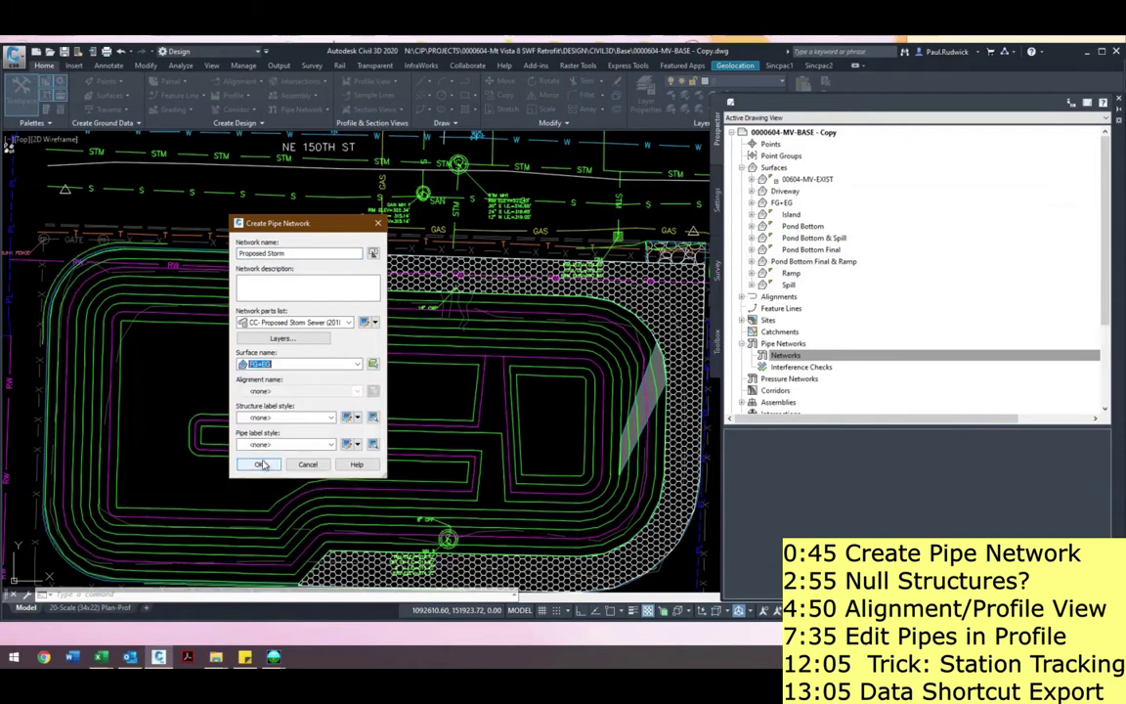
pyautogui.click(260, 464)
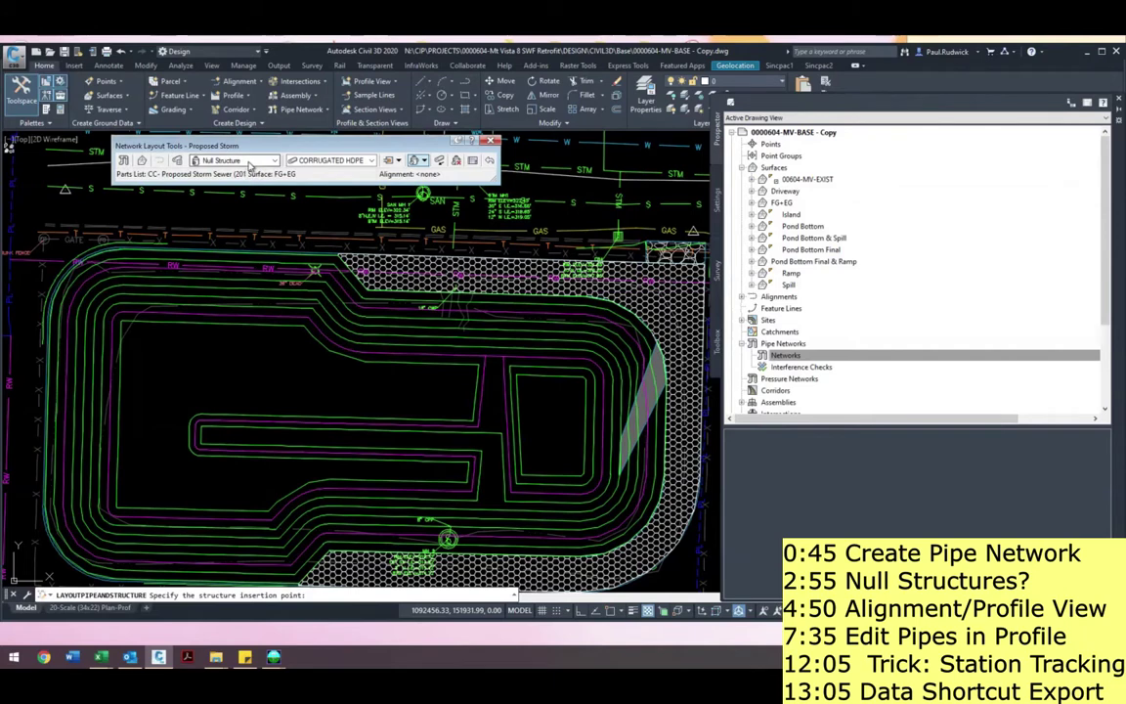
# - Place a MANHOLE 48 IN. DIAM. TYPE 1 in line with the existing STM line, inside the hatched strip along the pond's north edge
pyautogui.click(248, 161)
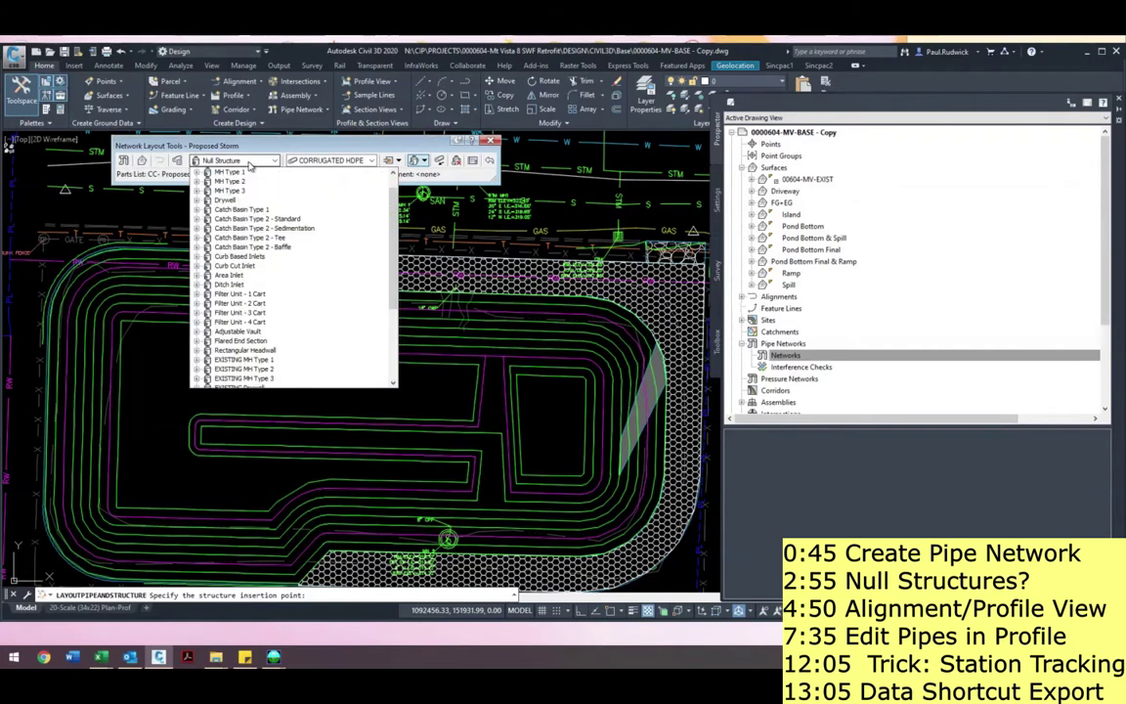
pyautogui.click(197, 173)
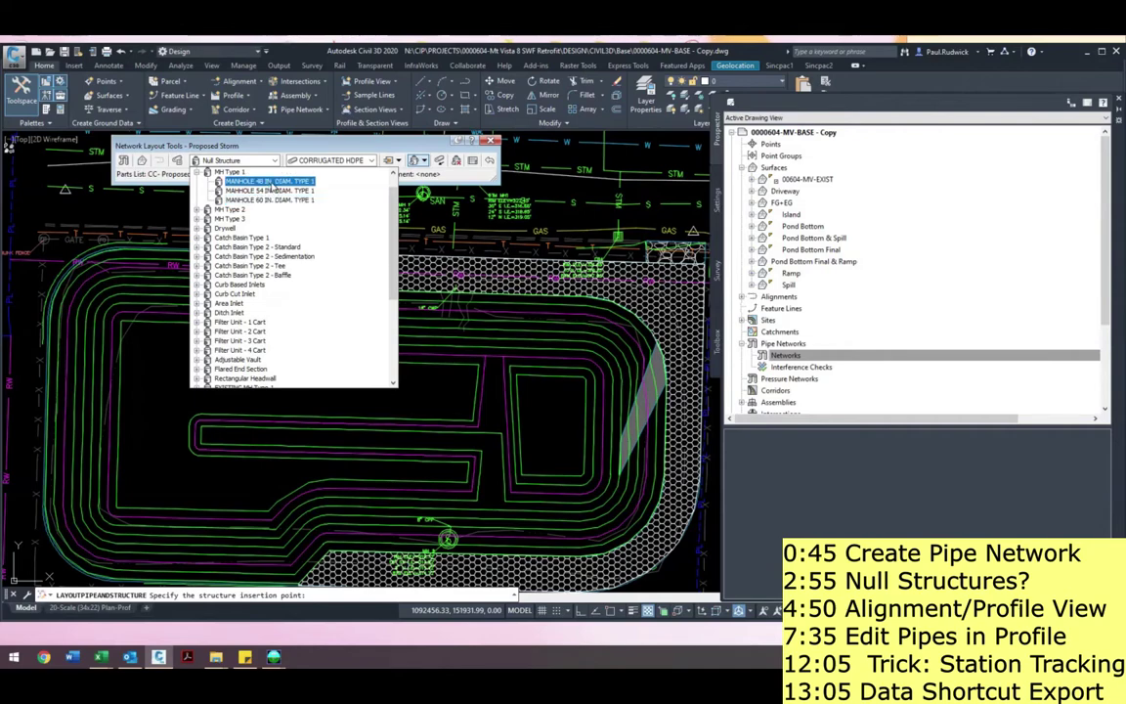
pyautogui.click(272, 184)
pyautogui.moveTo(440, 252)
pyautogui.mouseDown(button='middle')
pyautogui.moveTo(558, 249)
pyautogui.moveTo(519, 256)
pyautogui.moveTo(540, 269)
pyautogui.mouseUp(button='middle')
pyautogui.scroll(2, 483, 286)
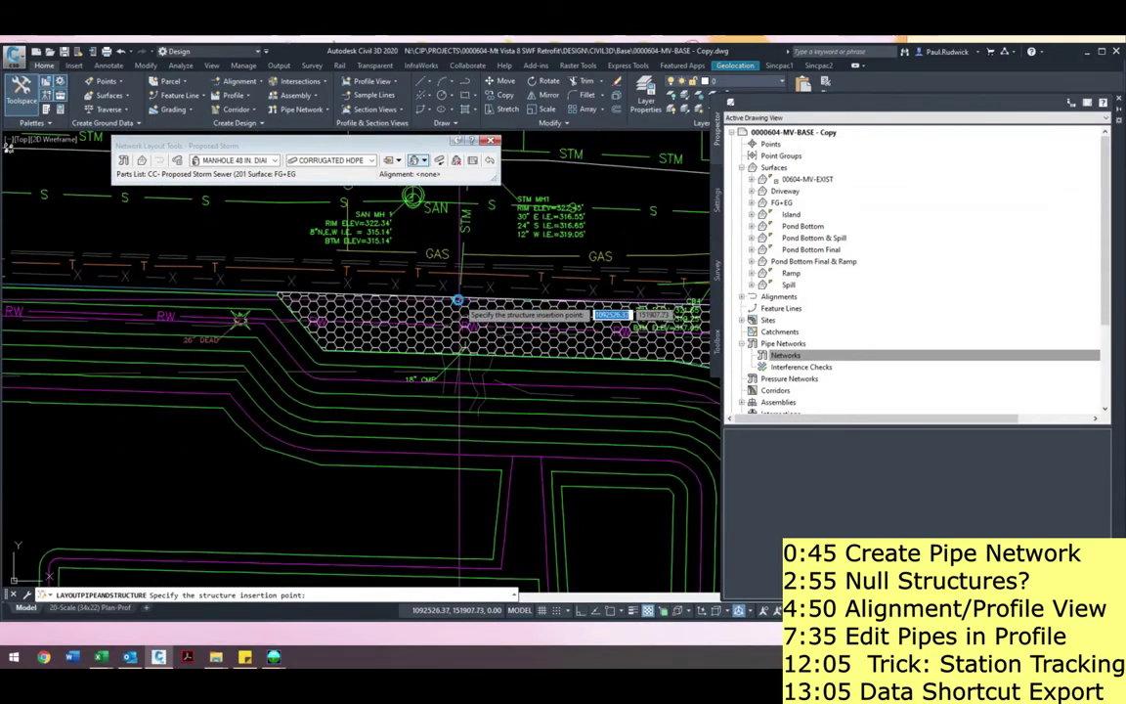
pyautogui.moveTo(460, 304); pyautogui.dragTo(386, 307, button='middle')
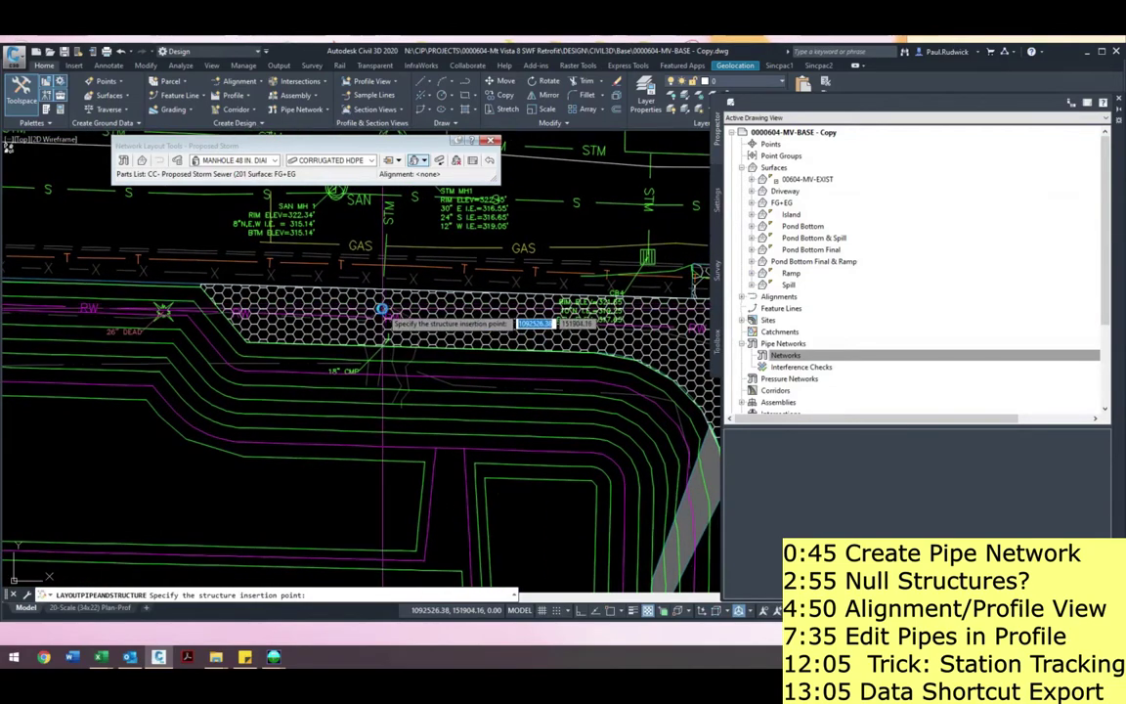
pyautogui.scroll(-2, 384, 317)
pyautogui.scroll(2, 384, 308)
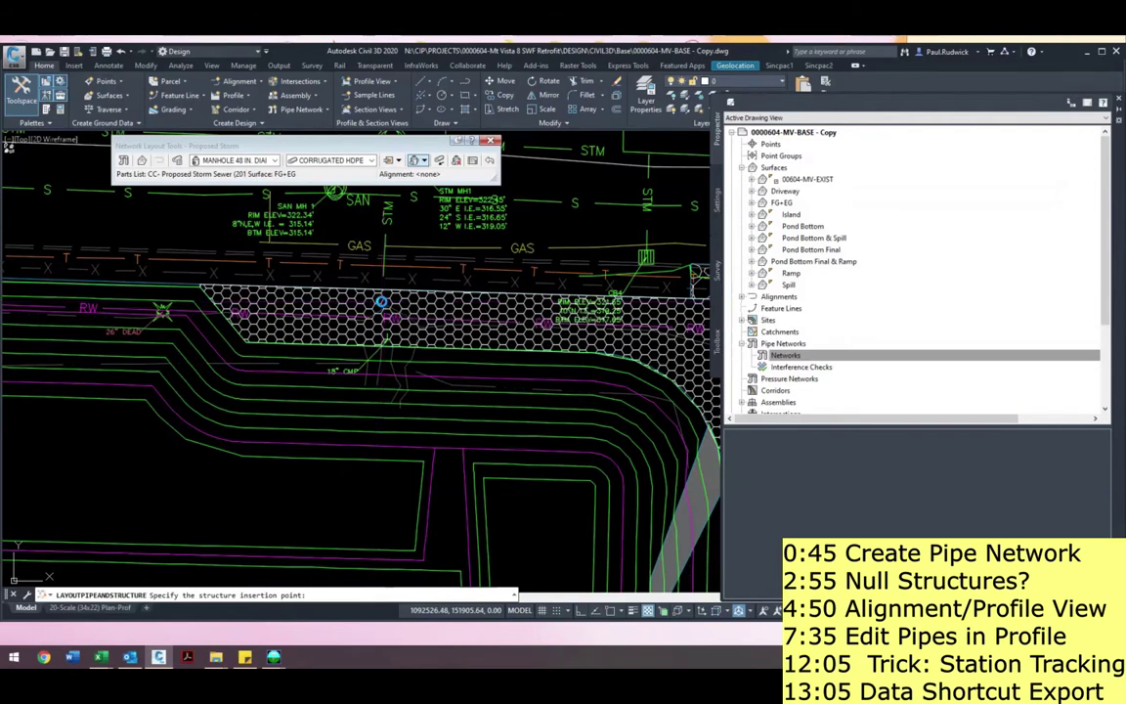
pyautogui.click(386, 304)
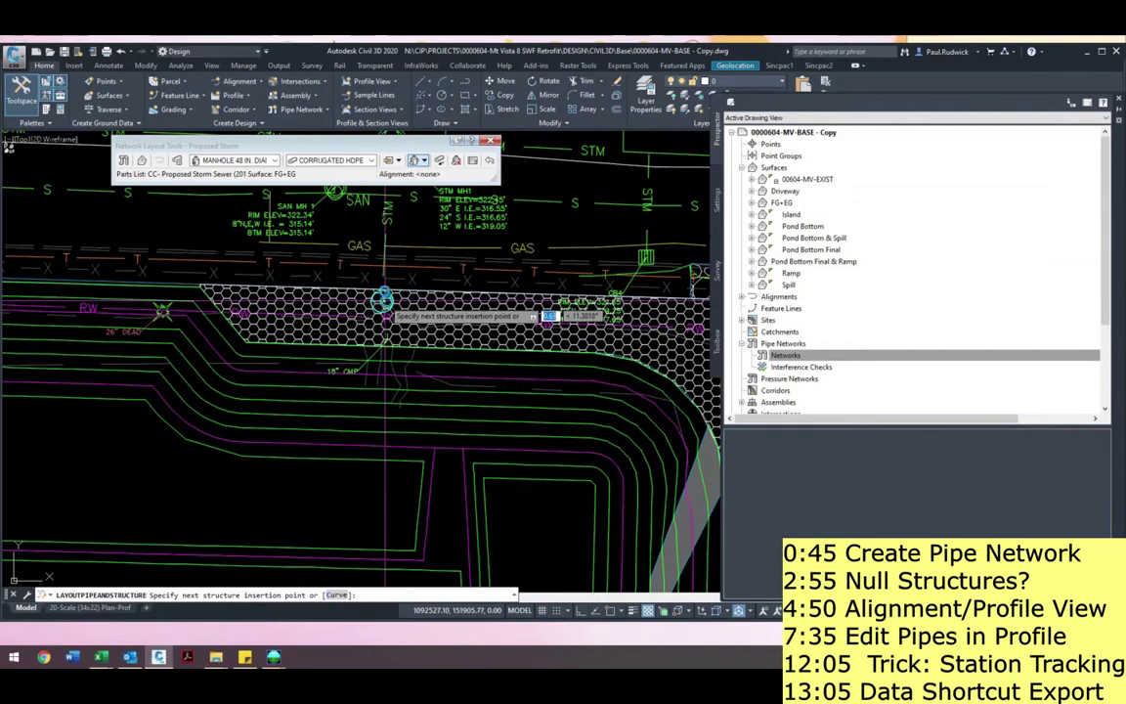
# - Run a PLAIN CONC. STORM SEWER PIPE 24 IN. DIAM. from the placed manhole southeast to a 48 in. manhole at the forebay corner, ending the layout
pyautogui.click(369, 161)
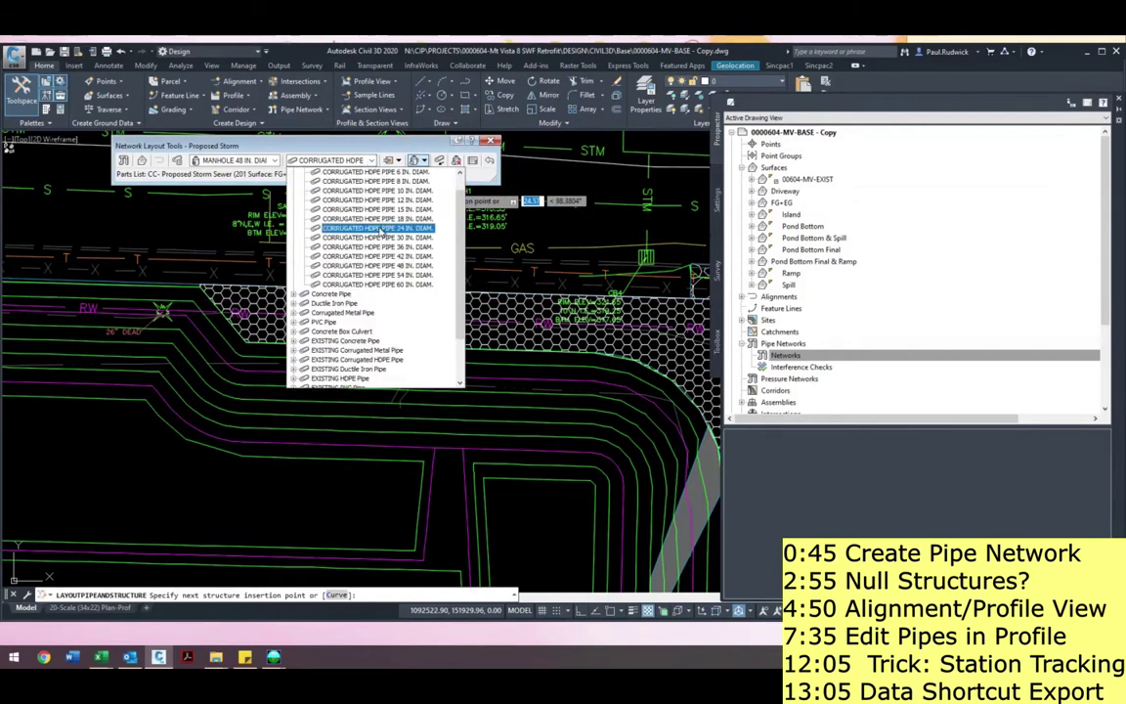
pyautogui.scroll(1, 382, 233)
pyautogui.click(292, 172)
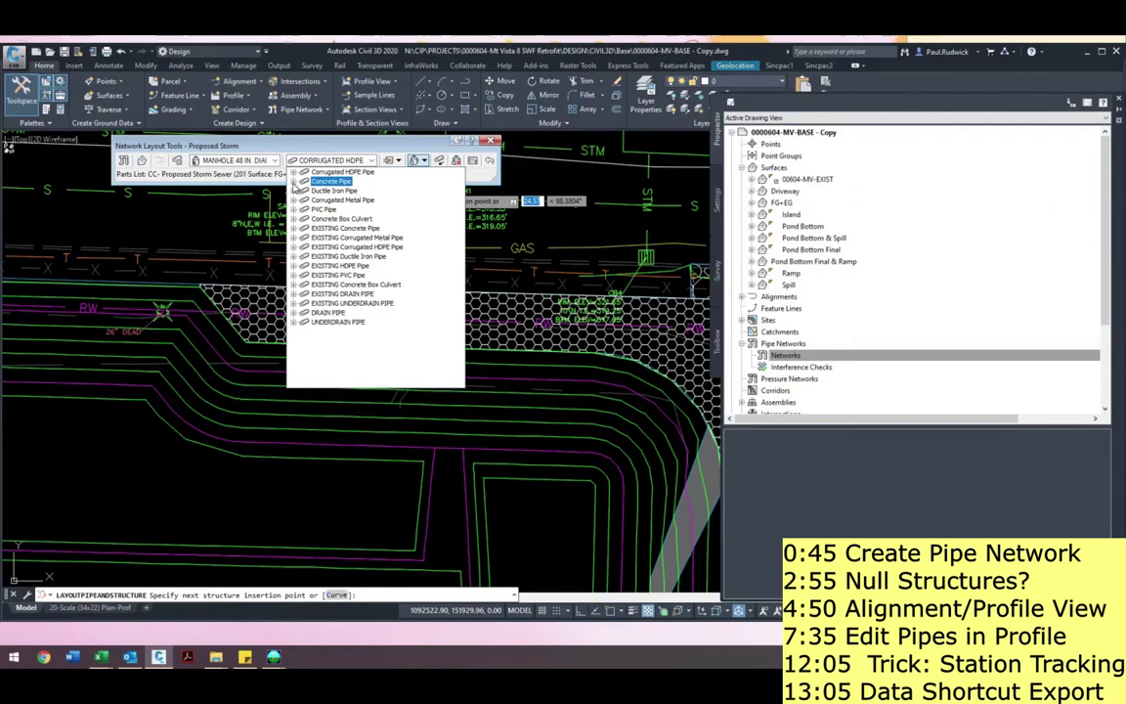
pyautogui.click(293, 183)
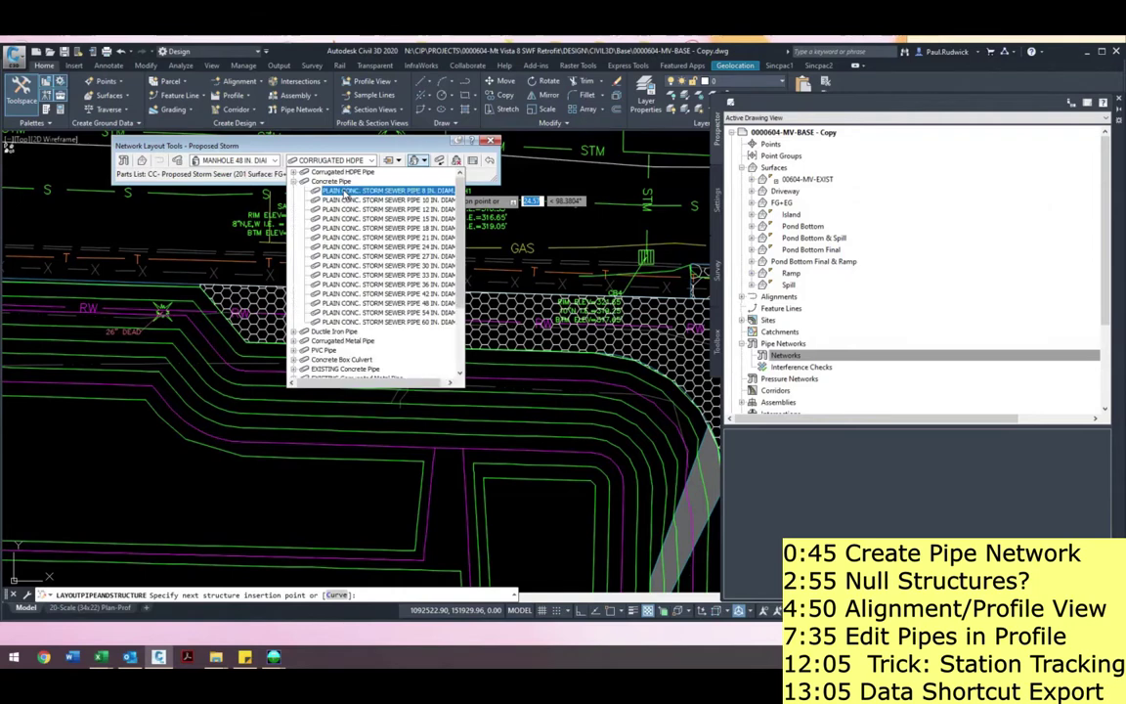
pyautogui.click(374, 249)
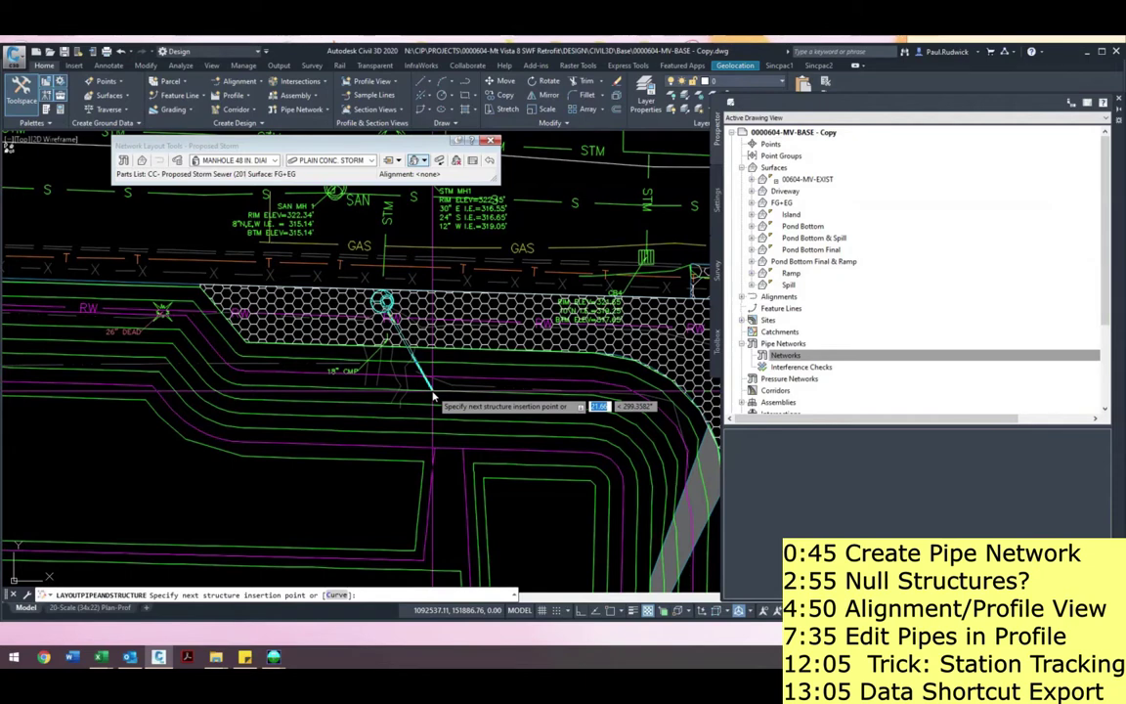
pyautogui.click(498, 476)
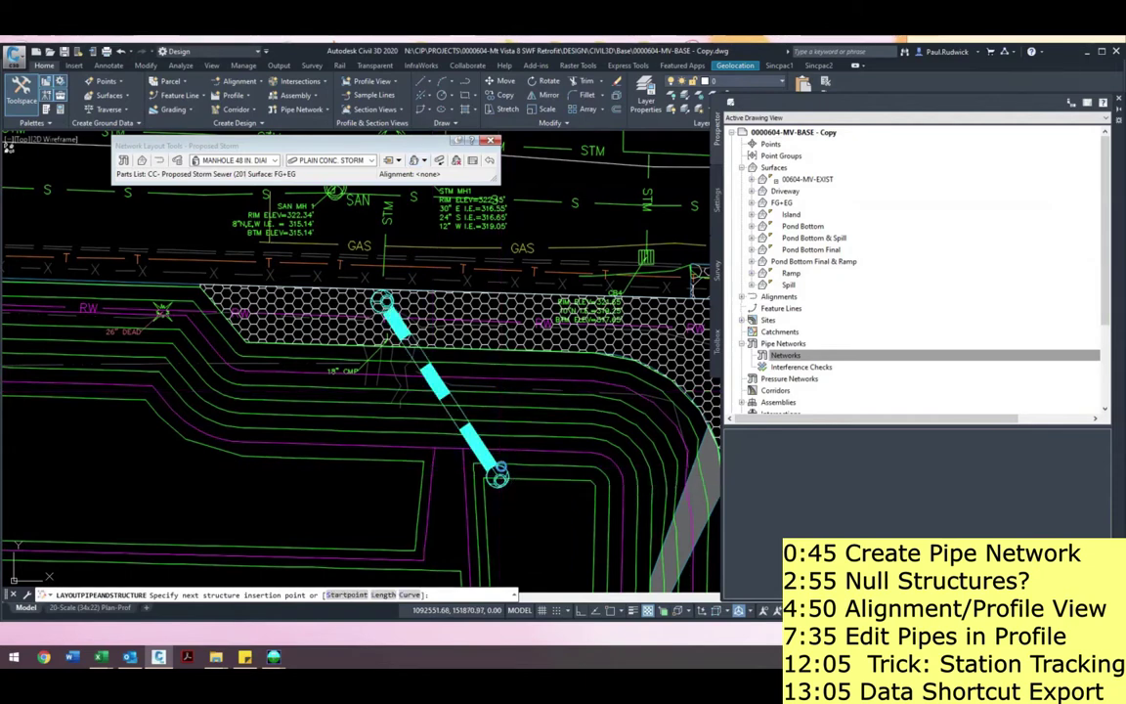
pyautogui.press('Return')
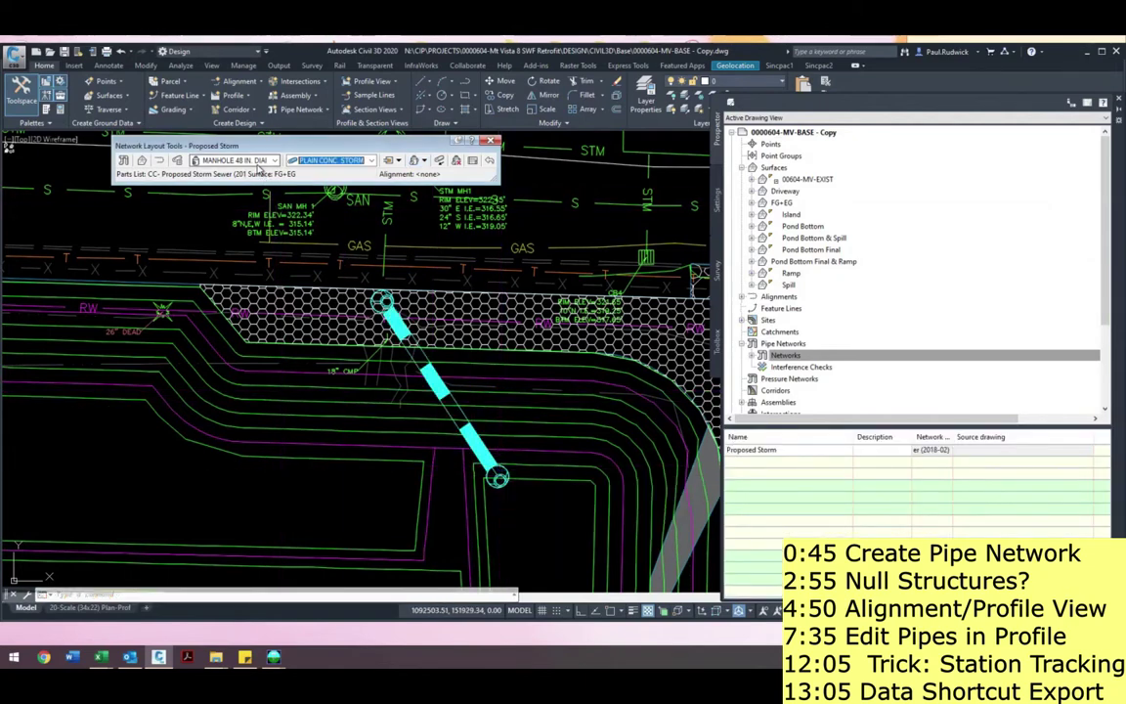
# - Delete the manhole at the pipe's pond end, and undo the deletion
pyautogui.moveTo(528, 449); pyautogui.dragTo(491, 391, button='middle')
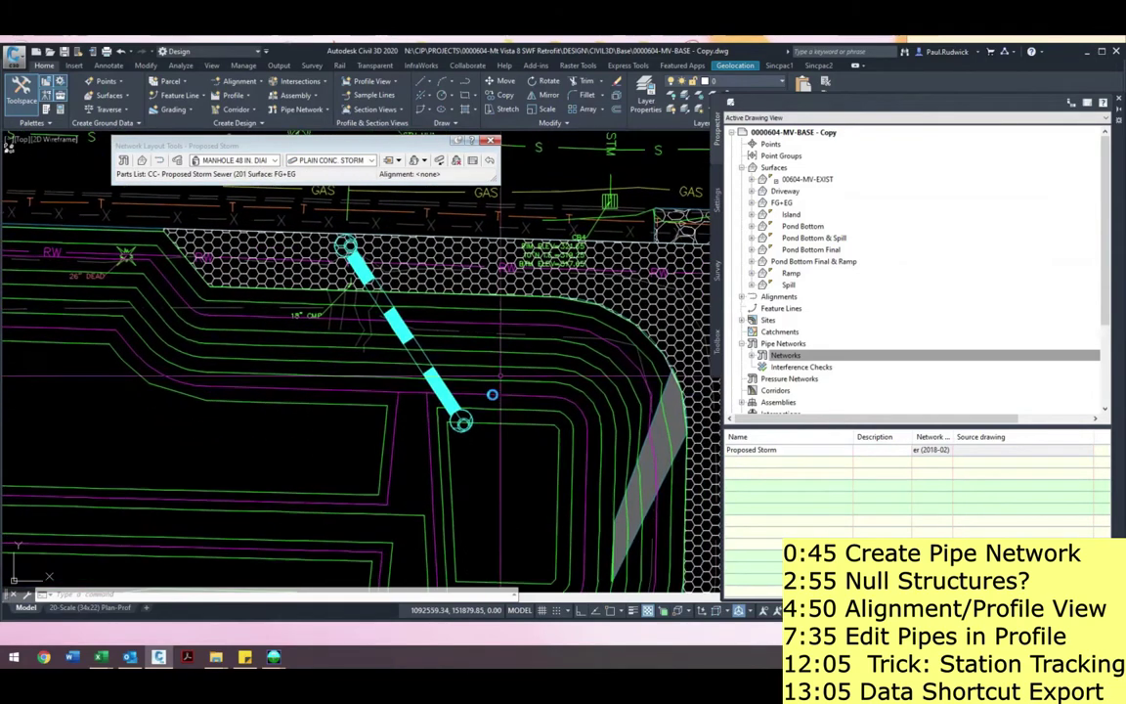
pyautogui.click(456, 404)
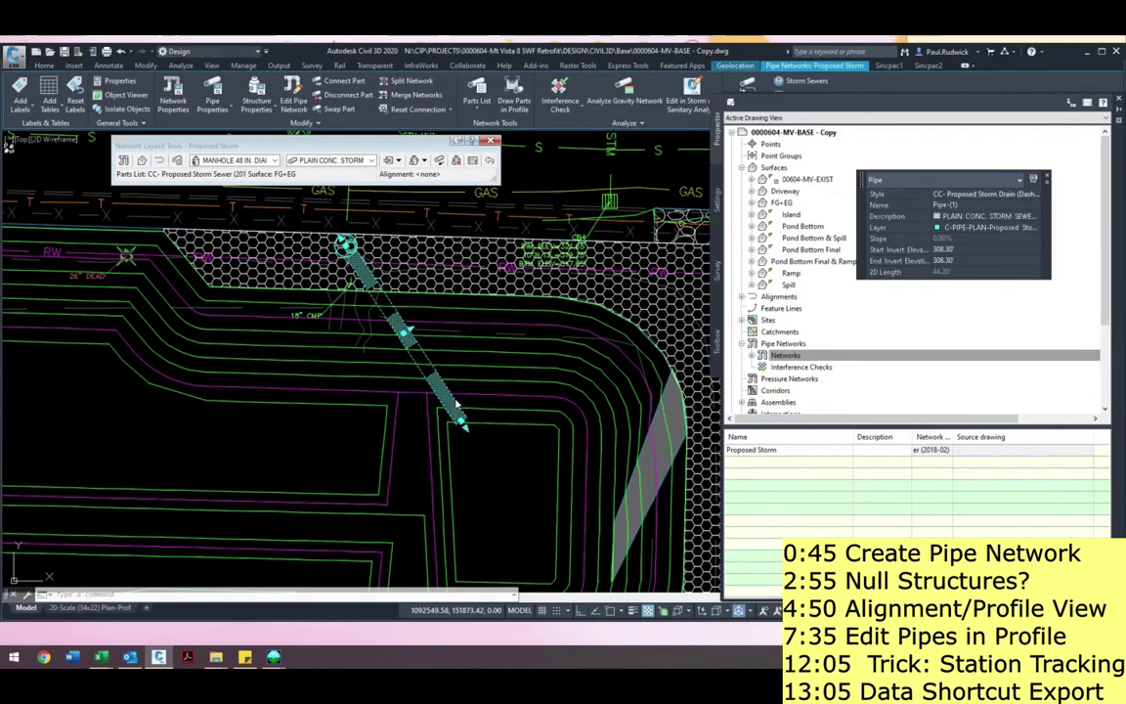
pyautogui.press('Escape')
pyautogui.moveTo(456, 404); pyautogui.dragTo(534, 409, button='middle')
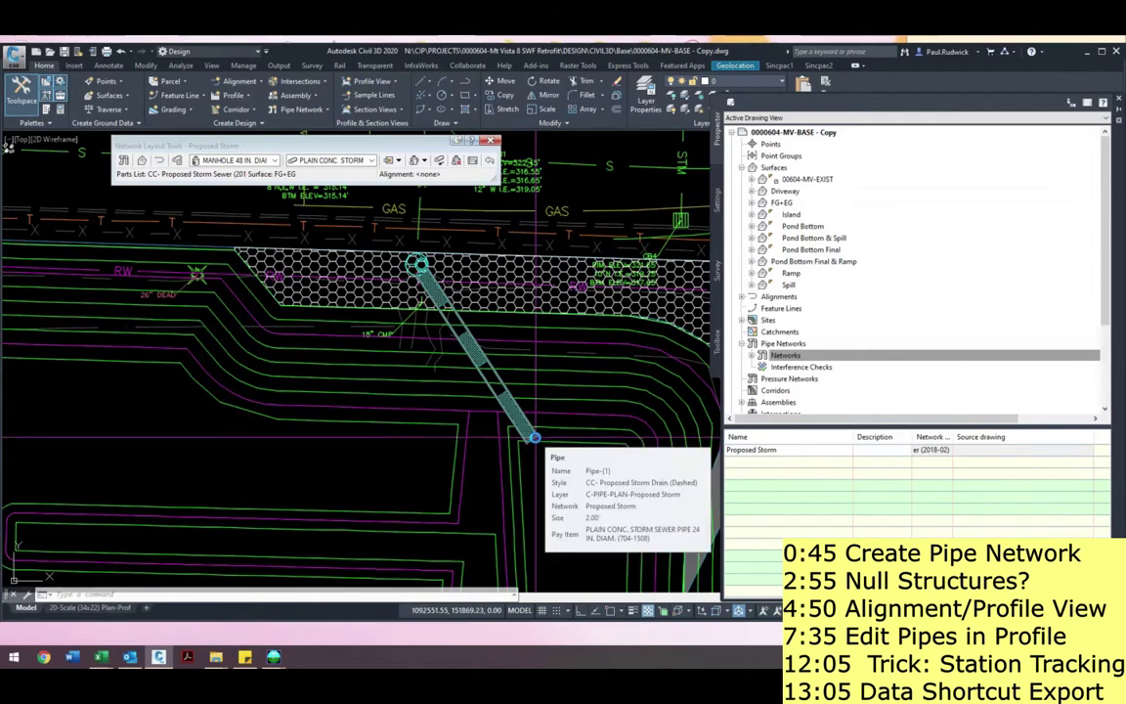
pyautogui.hotkey('ctrl', 'z')
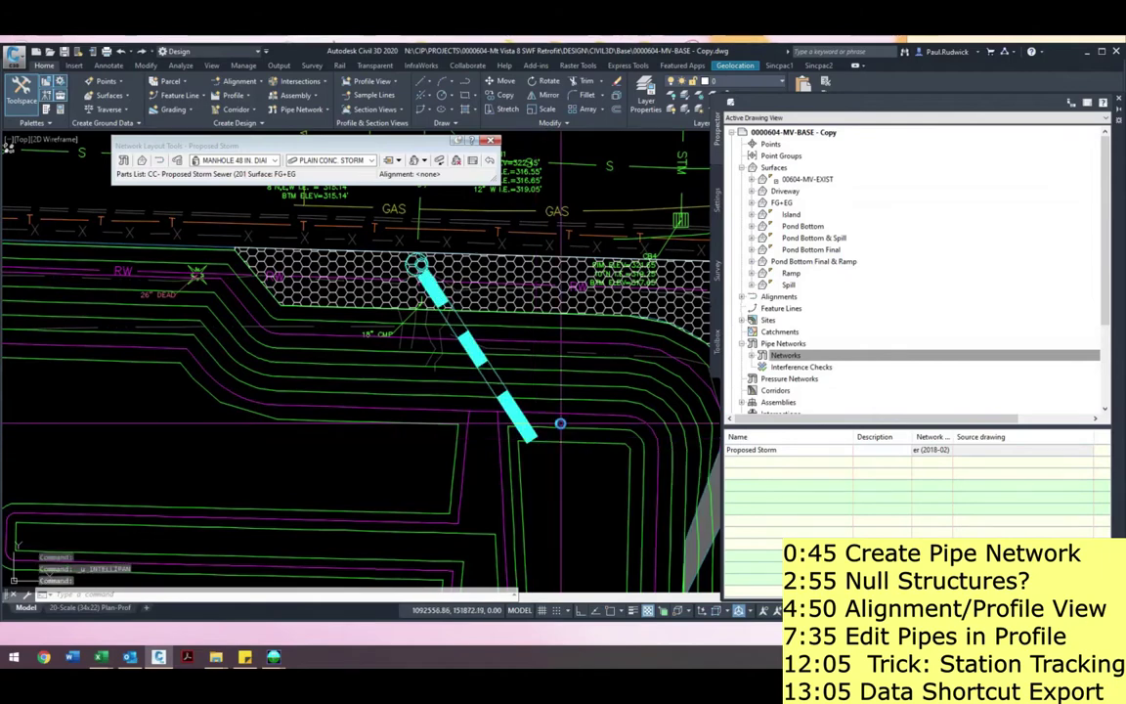
# - Lay a second pipe northeast from the forebay manhole to a new manhole on the slope, and delete that far manhole
pyautogui.click(413, 160)
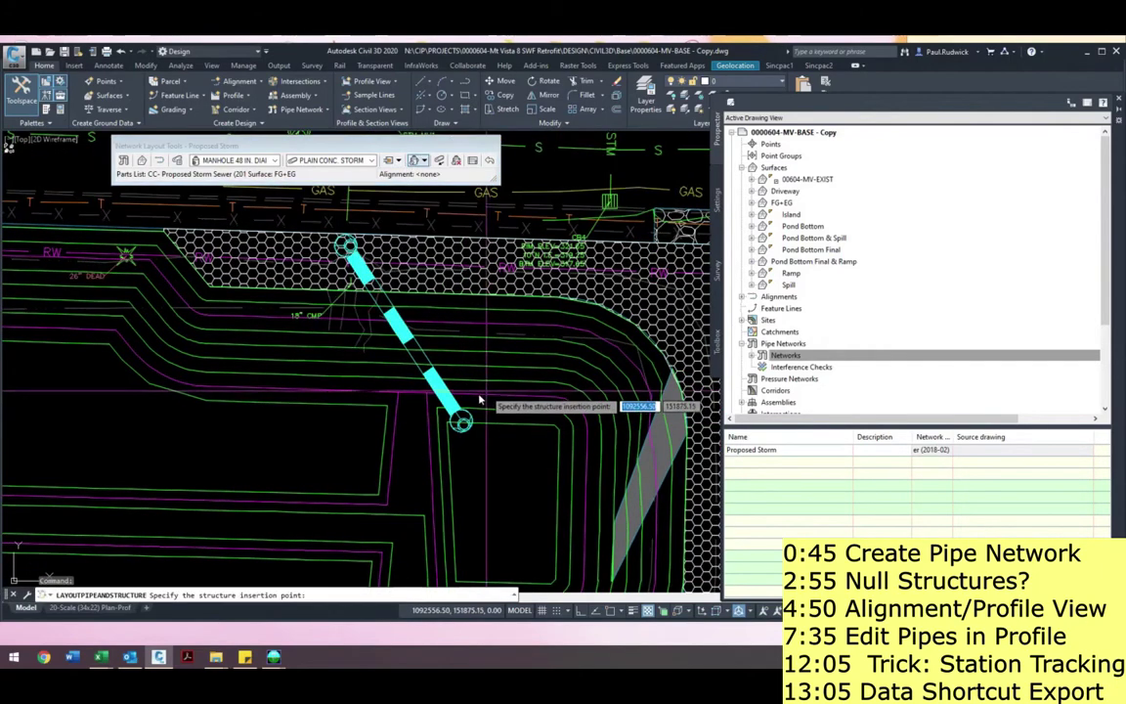
pyautogui.click(461, 420)
pyautogui.click(575, 372)
pyautogui.press('Escape')
pyautogui.press('Delete')
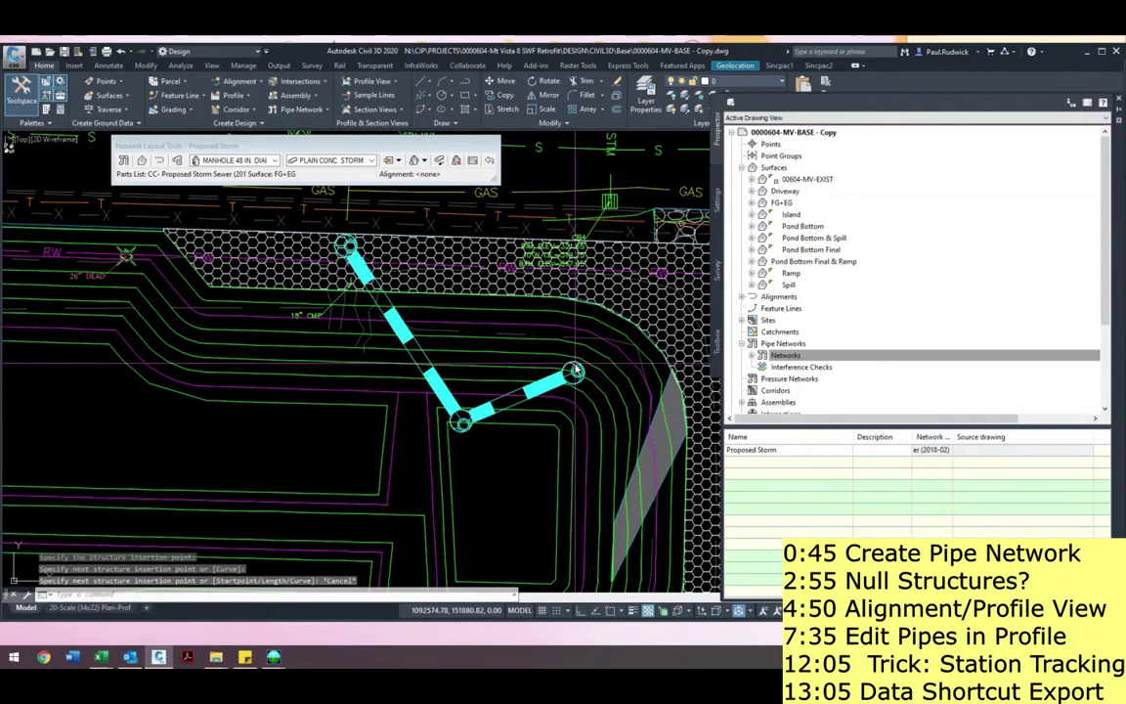
# - Swap the manhole joining the two pipes for a Null Structure
pyautogui.click(462, 422)
pyautogui.rightClick(467, 431)
pyautogui.click(505, 272)
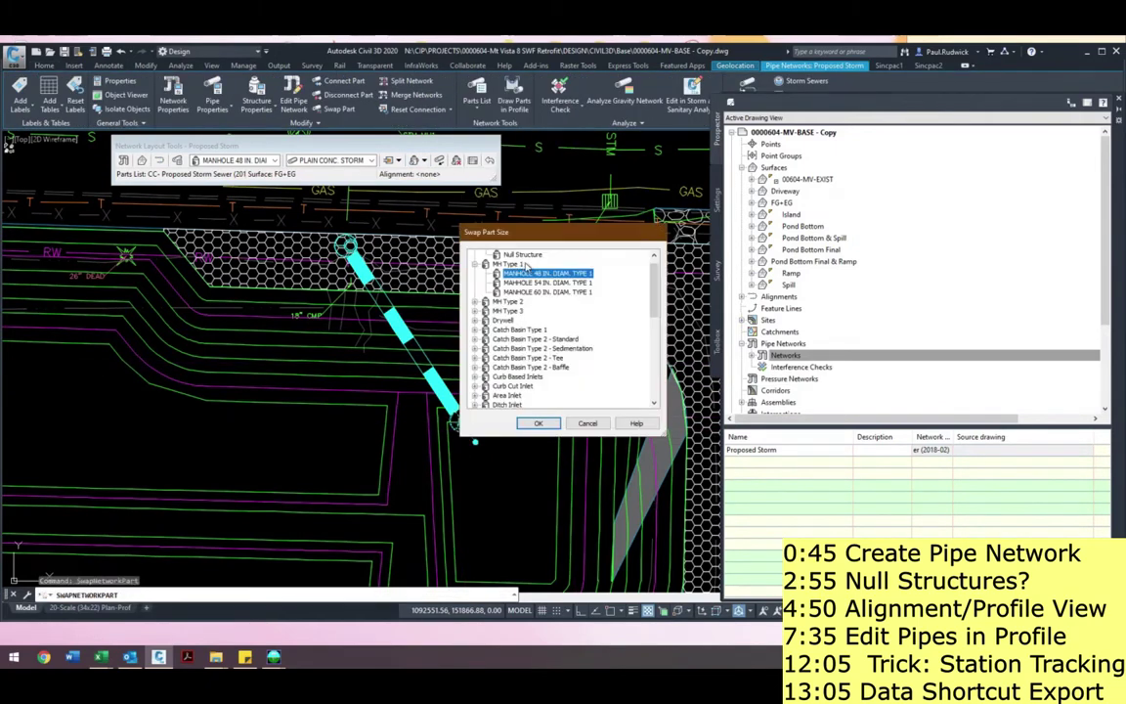
pyautogui.doubleClick(523, 254)
# - Move the null structure with its connected pipes to a new point, and undo the move
pyautogui.scroll(3, 462, 429)
pyautogui.click(457, 427)
pyautogui.click(457, 427)
pyautogui.click(471, 512)
pyautogui.click(488, 439)
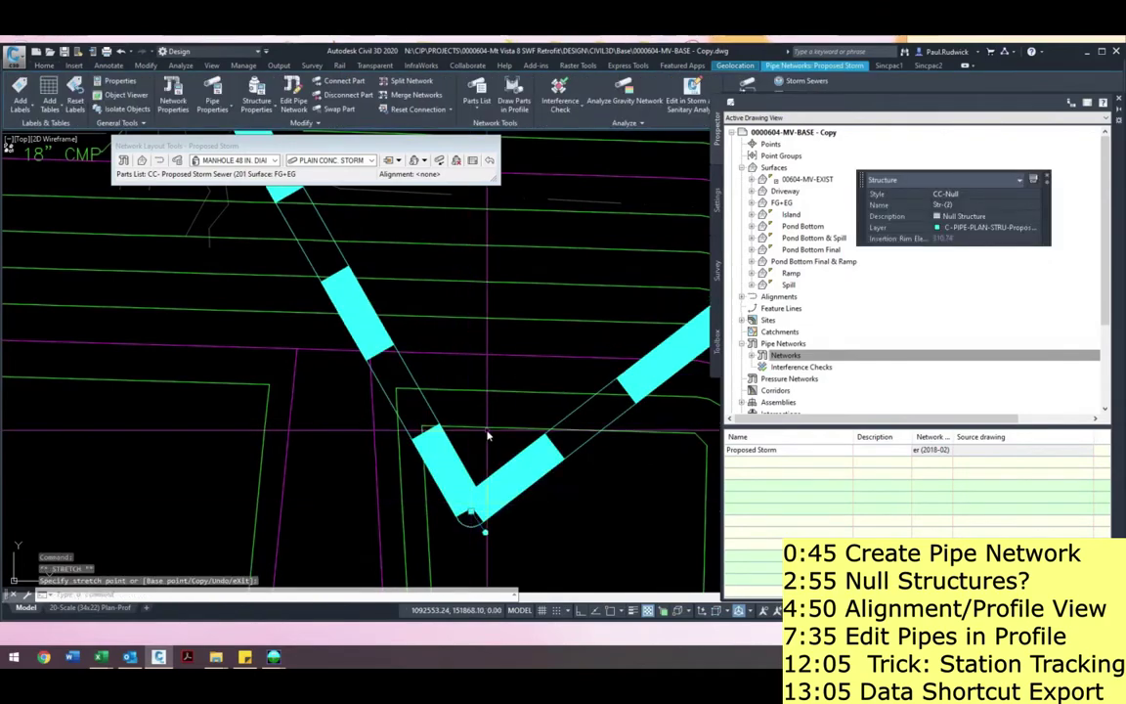
pyautogui.hotkey('ctrl', 'z')
# - Erase the structure at the corner where the two pipes meet
pyautogui.scroll(-5, 410, 416)
pyautogui.scroll(4, 410, 417)
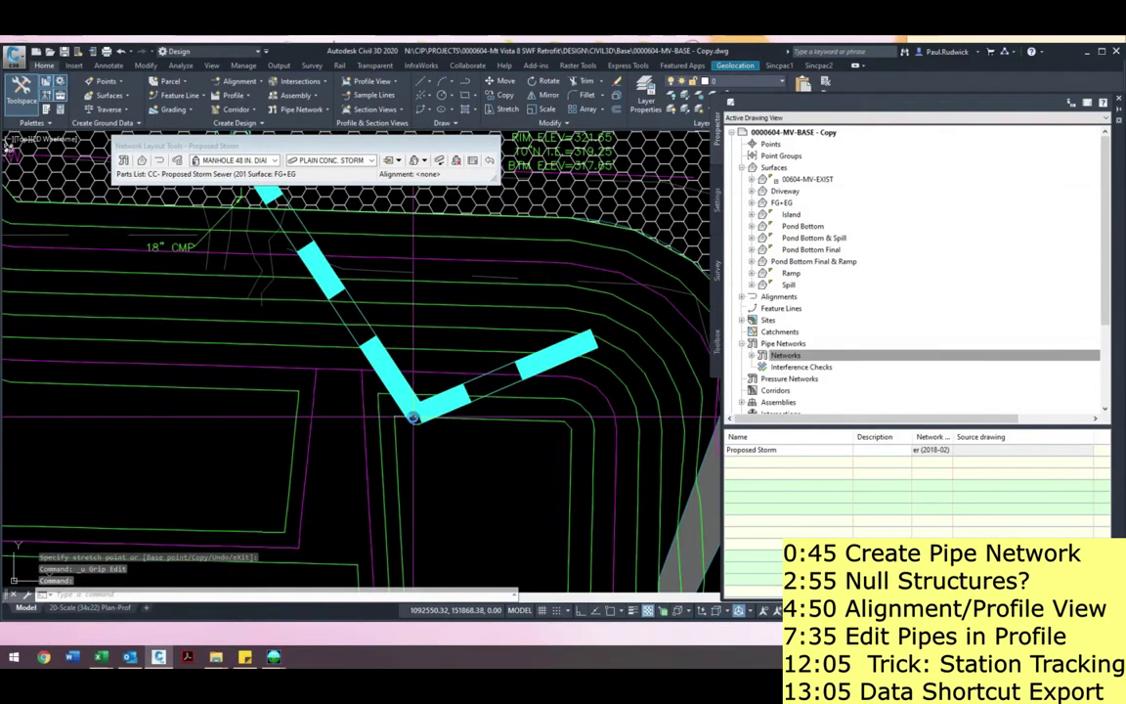
pyautogui.press('Delete')
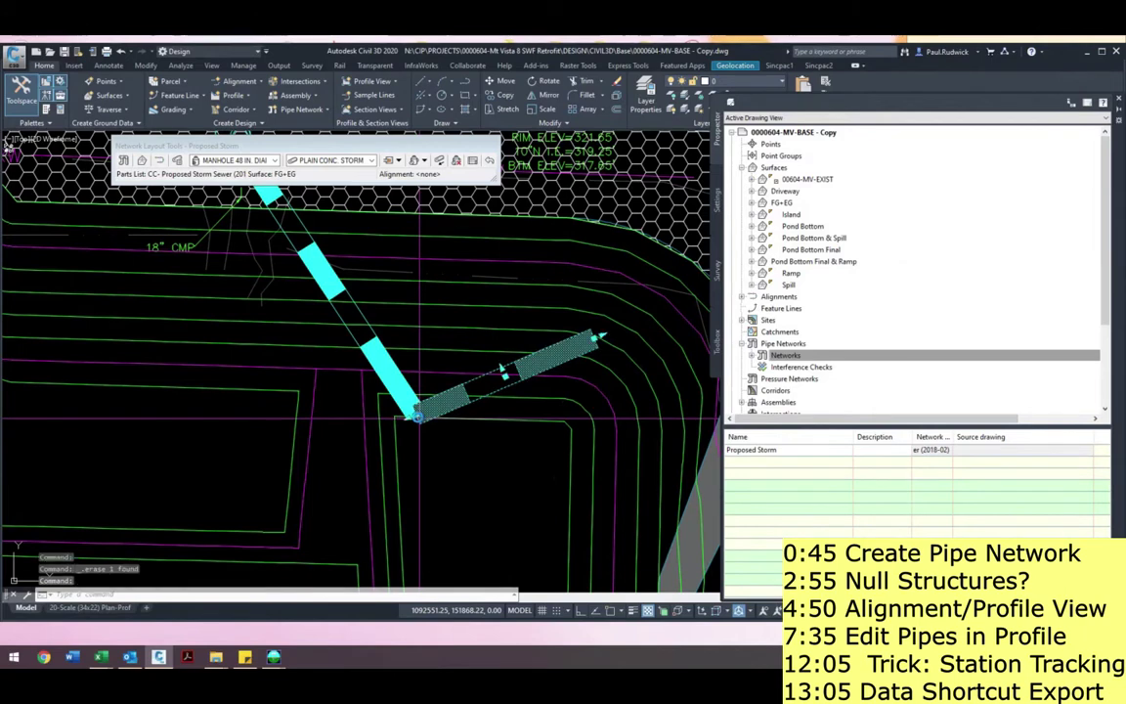
# - Try stretching the shared end of both pipes to another point, restore it, and delete the northeast pipe
pyautogui.click(418, 419)
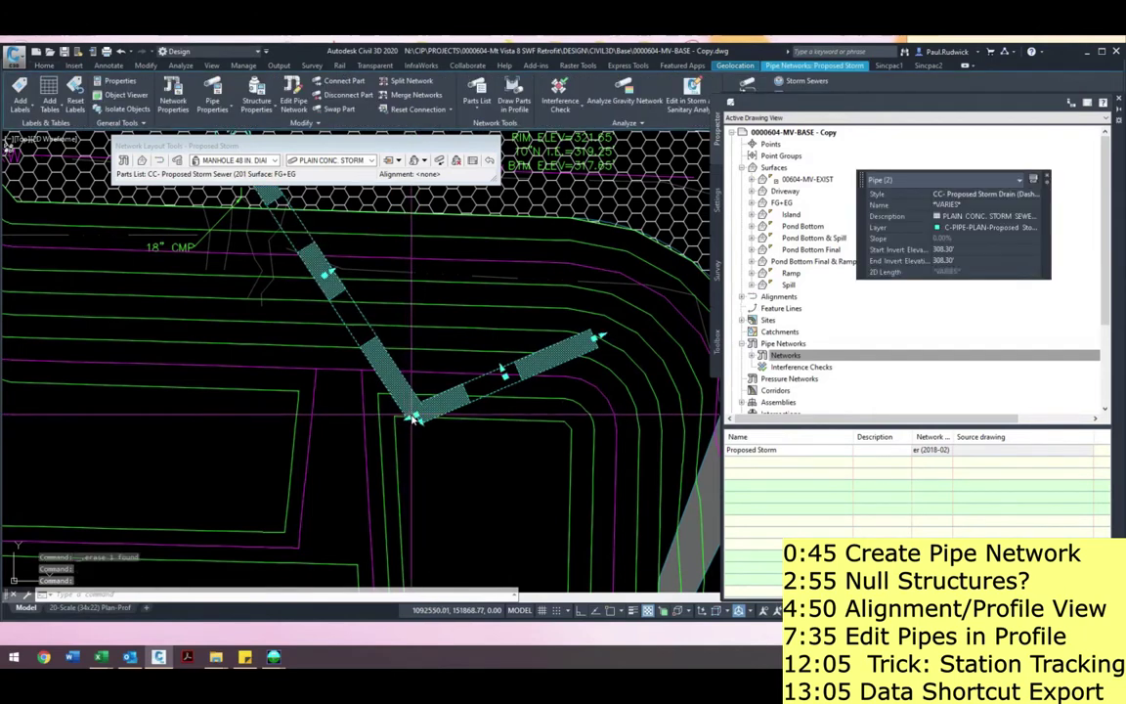
pyautogui.click(416, 418)
pyautogui.click(421, 403)
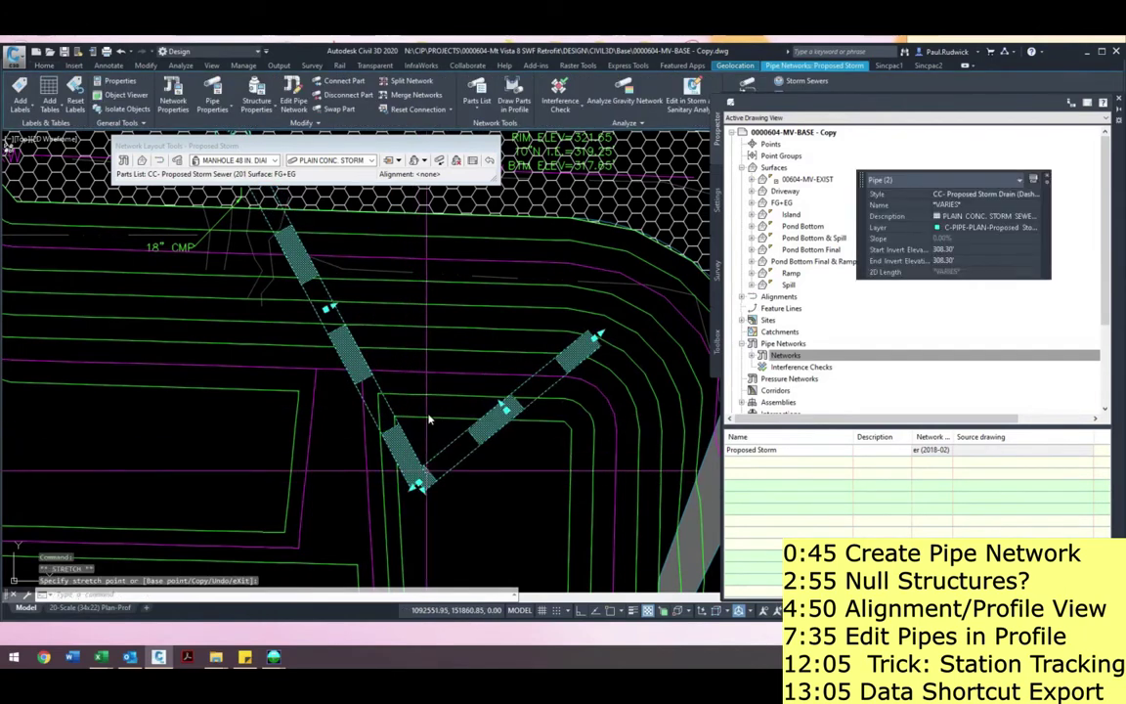
pyautogui.press('Escape')
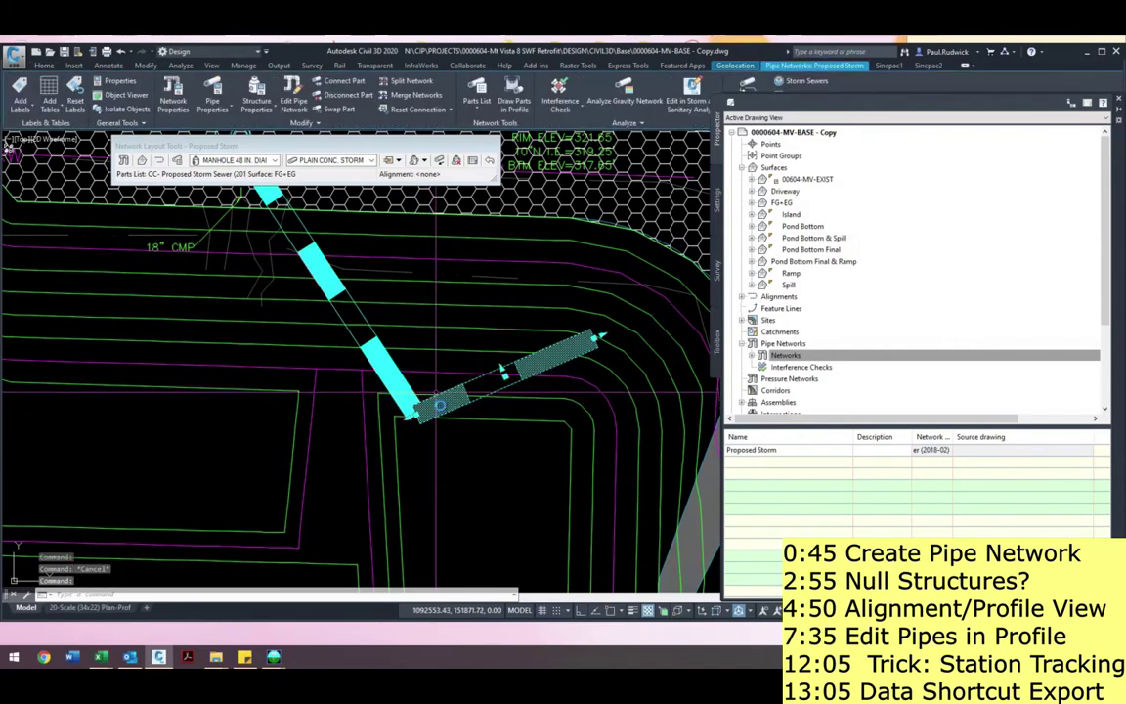
pyautogui.press('Delete')
# - Lay a plain concrete storm sewer pipe with 48 in. Type 1 manholes from the pond's lower berm south to existing MH 2
pyautogui.scroll(-5, 425, 398)
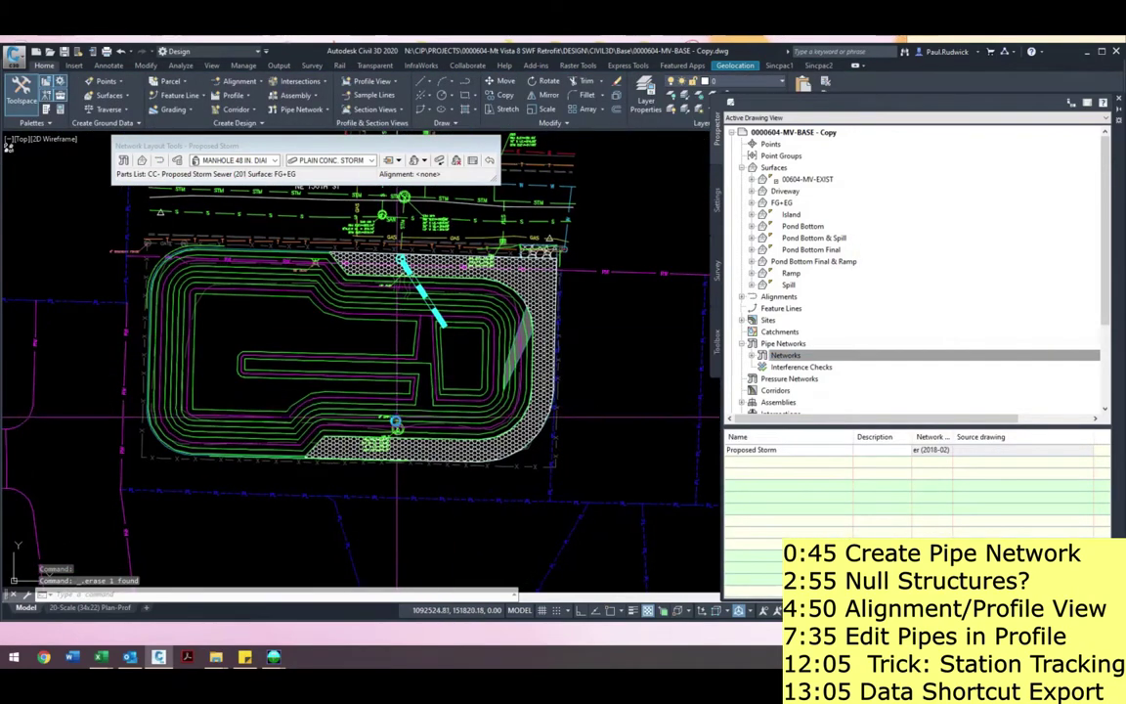
pyautogui.scroll(2, 414, 399)
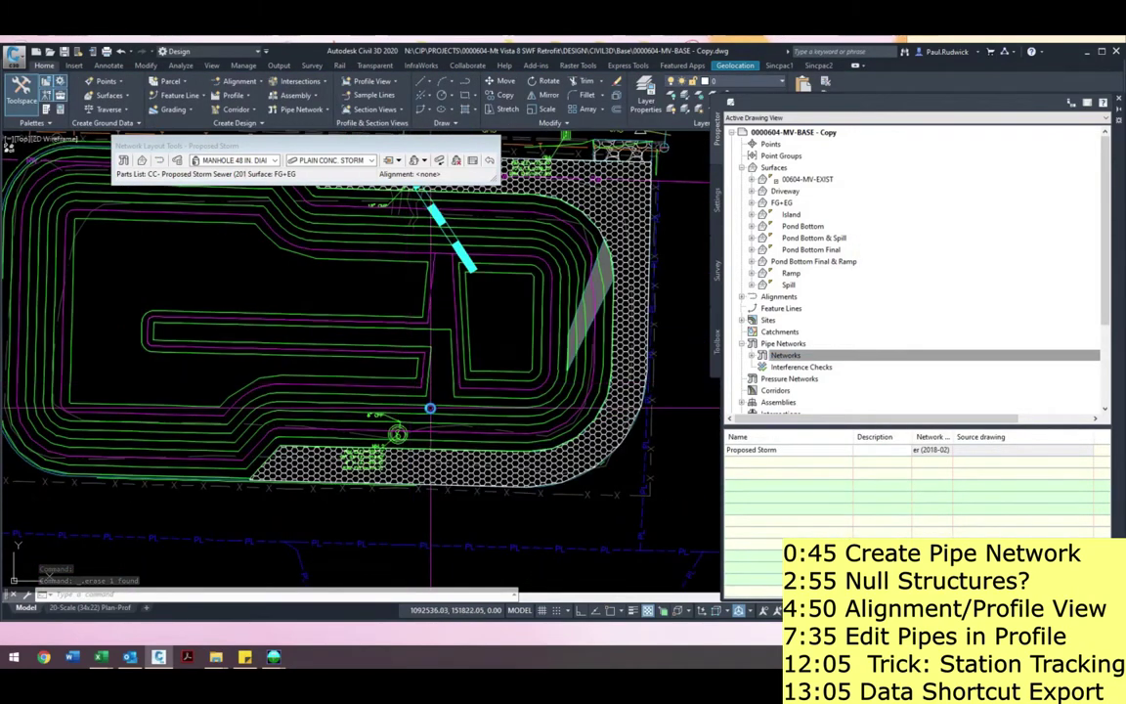
pyautogui.scroll(3, 395, 440)
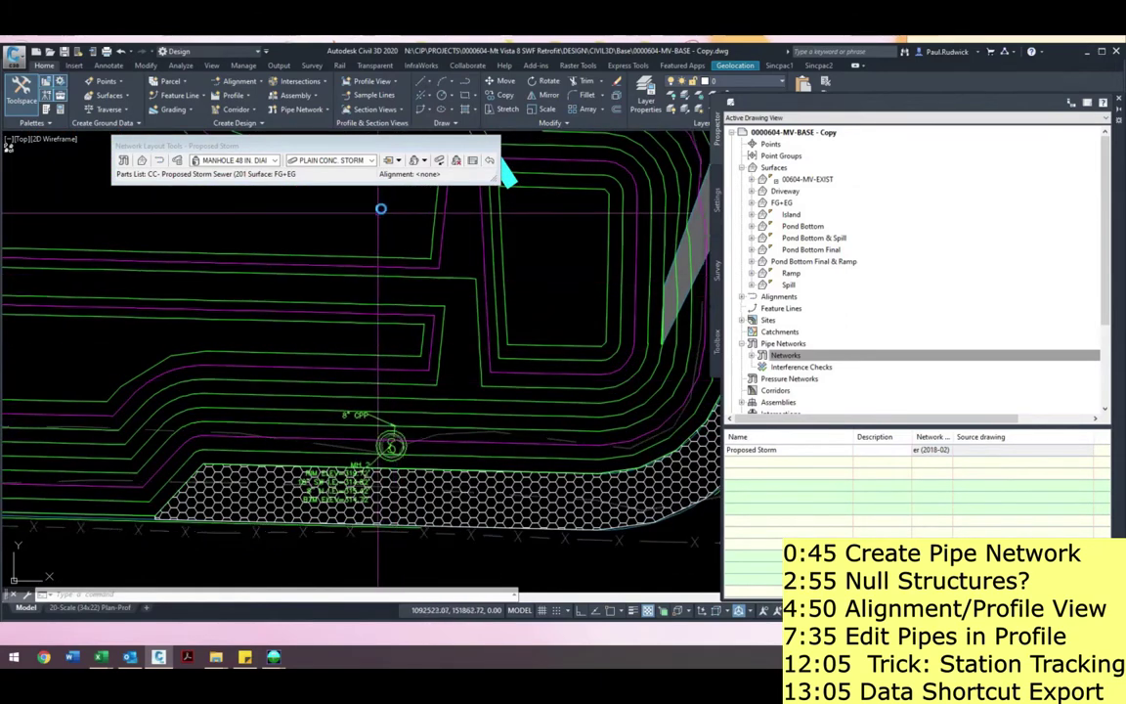
pyautogui.click(423, 161)
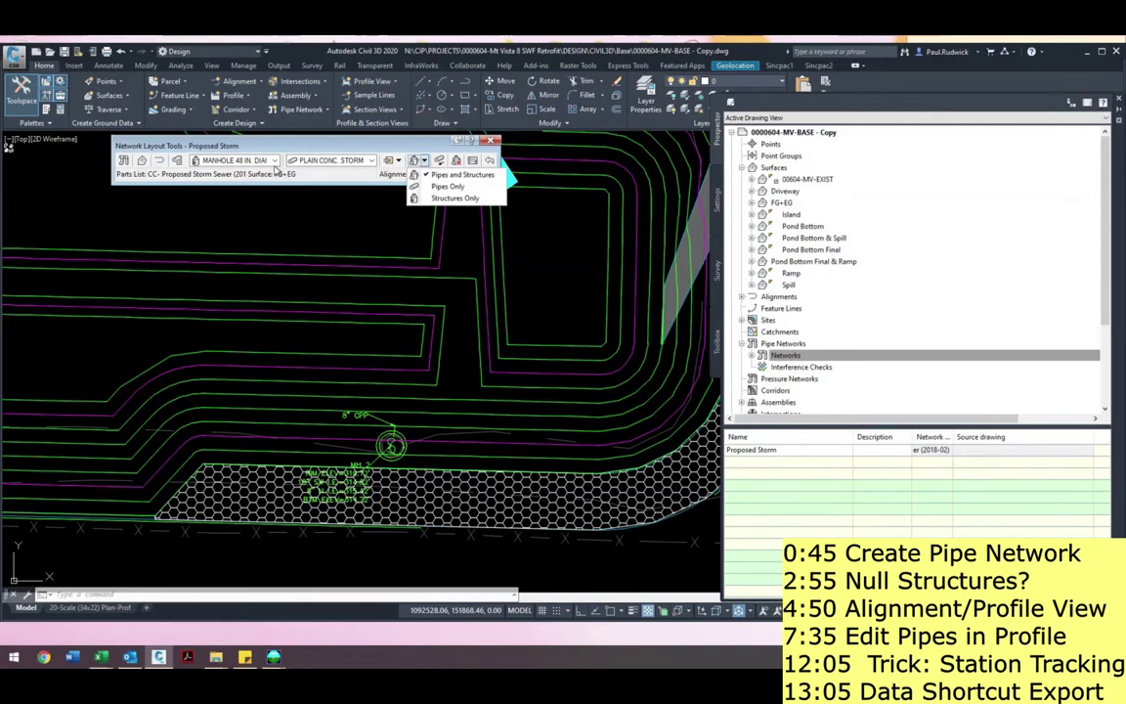
pyautogui.click(275, 162)
pyautogui.click(274, 161)
pyautogui.click(262, 181)
pyautogui.click(345, 160)
pyautogui.click(378, 227)
pyautogui.click(413, 161)
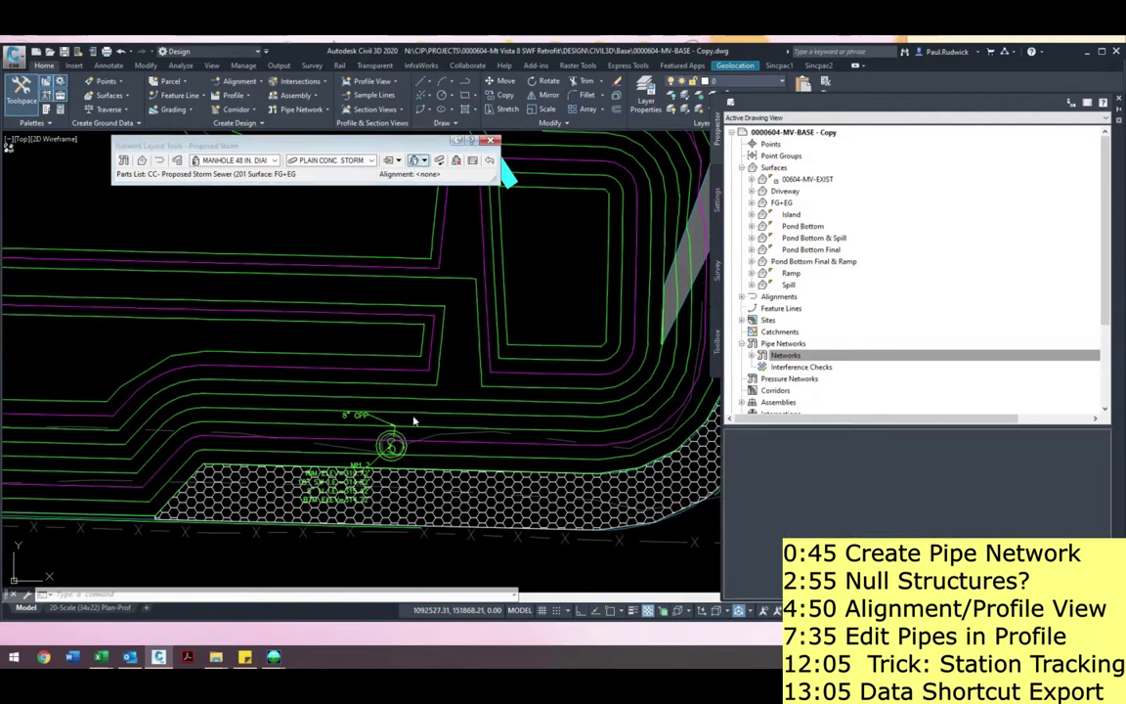
pyautogui.click(397, 349)
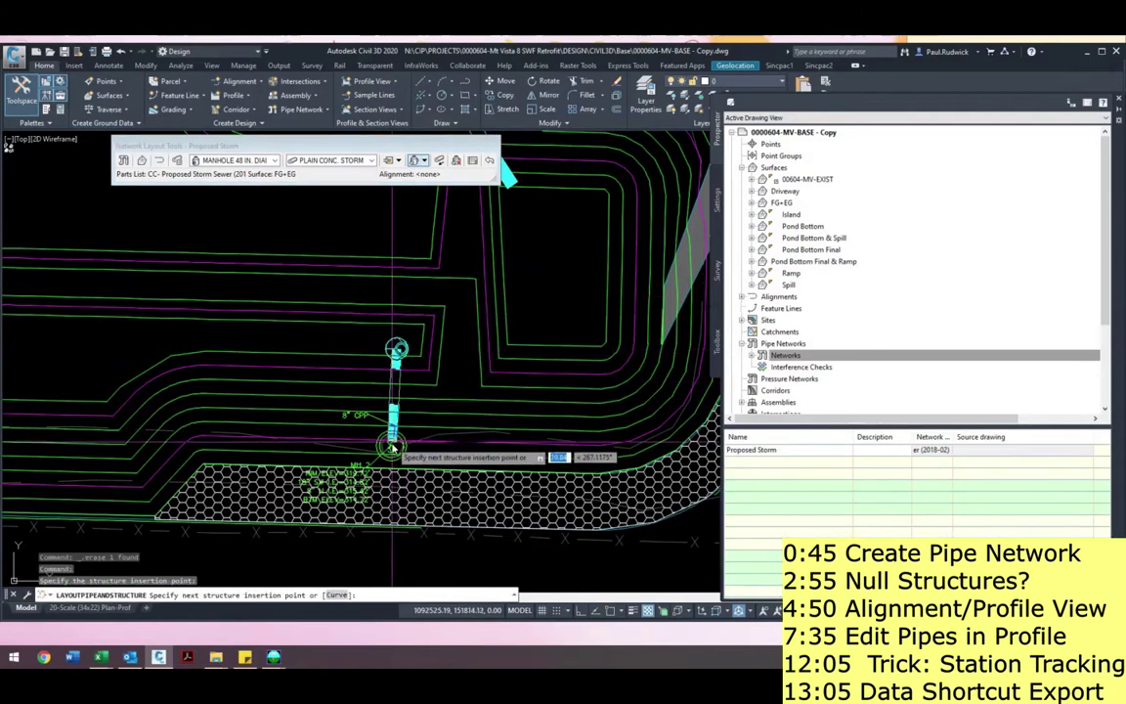
pyautogui.click(391, 445)
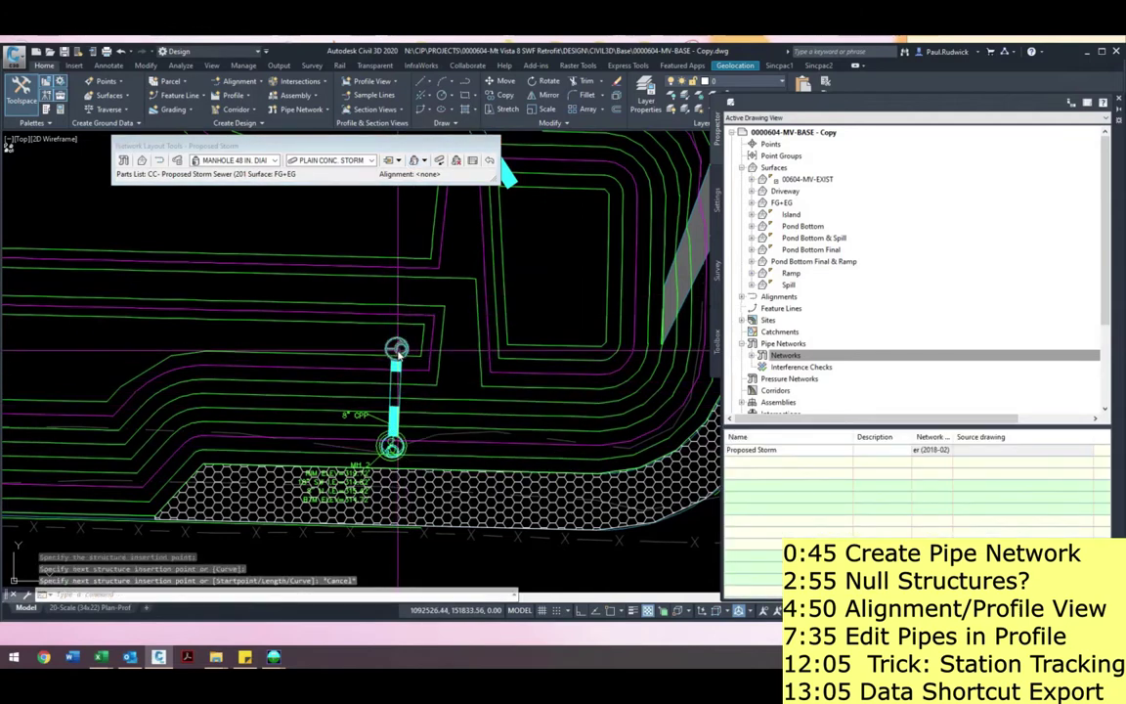
# - Delete the manhole at the new pipe's north end inside the pond
pyautogui.click(397, 354)
pyautogui.press('Delete')
pyautogui.scroll(2, 396, 451)
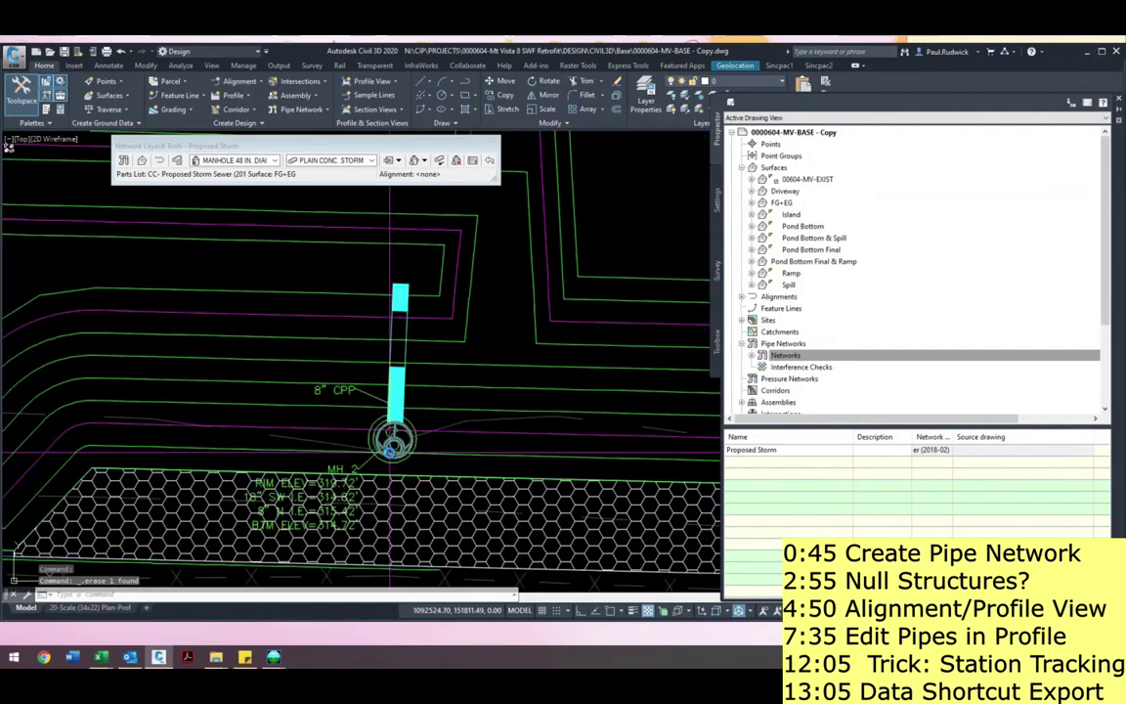
# - Adjust the position of the new 48 in. manhole at existing MH 2 and clear the selection
pyautogui.click(391, 445)
pyautogui.click(393, 445)
pyautogui.click(400, 402)
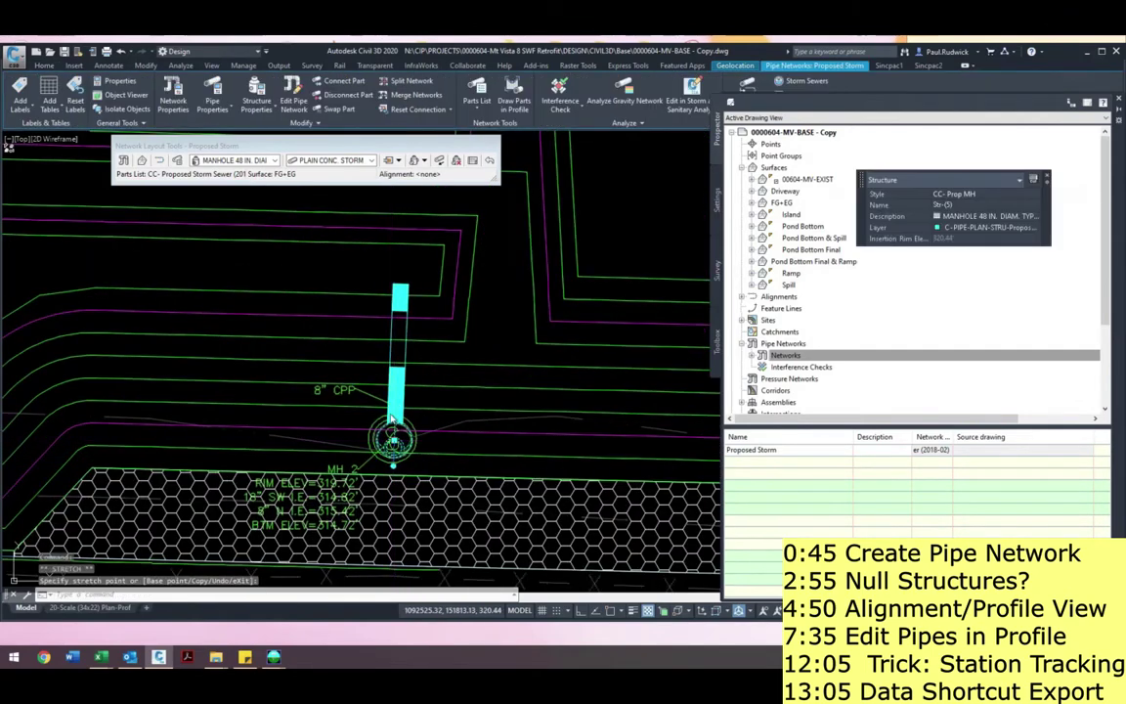
pyautogui.press('Escape')
pyautogui.press('Escape')
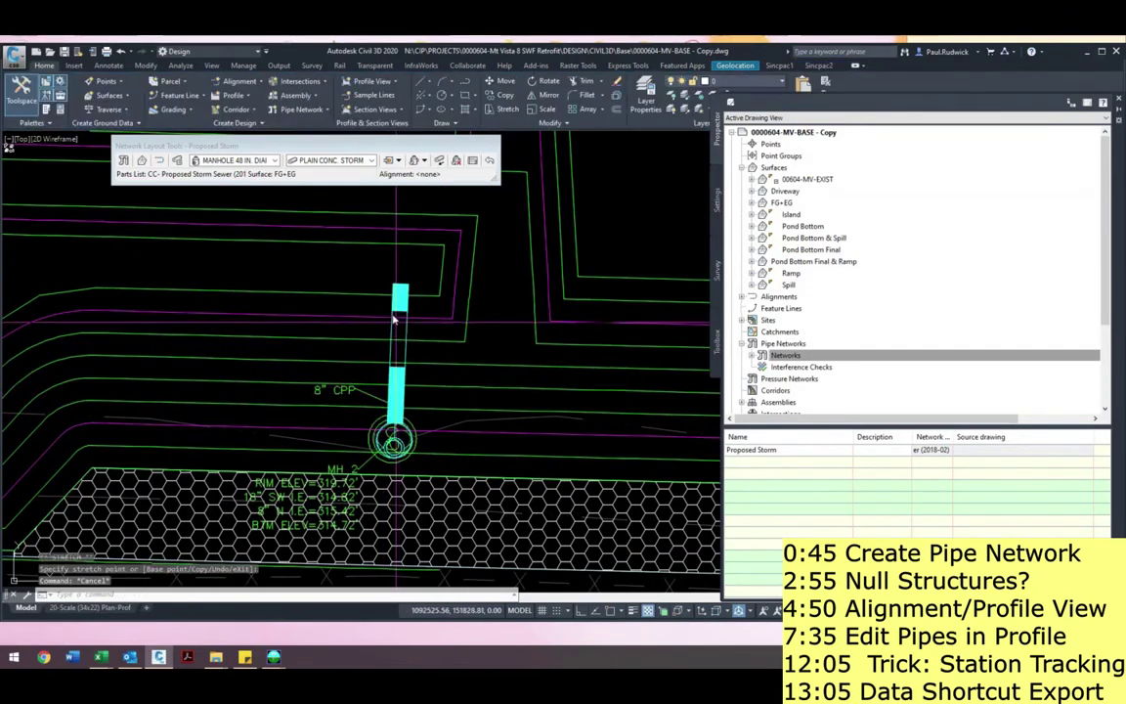
# - Swap the new manhole at existing MH 2 for a 72 in. diameter Type 3 manhole
pyautogui.scroll(-2, 264, 271)
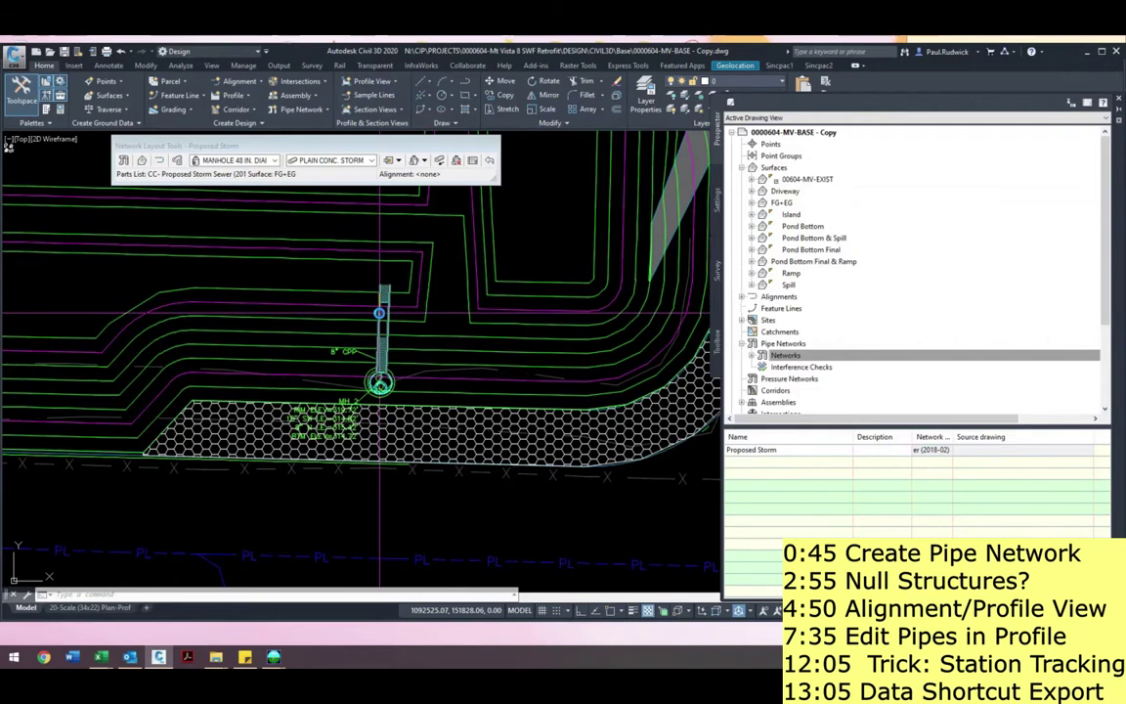
pyautogui.scroll(3, 391, 314)
pyautogui.moveTo(391, 358)
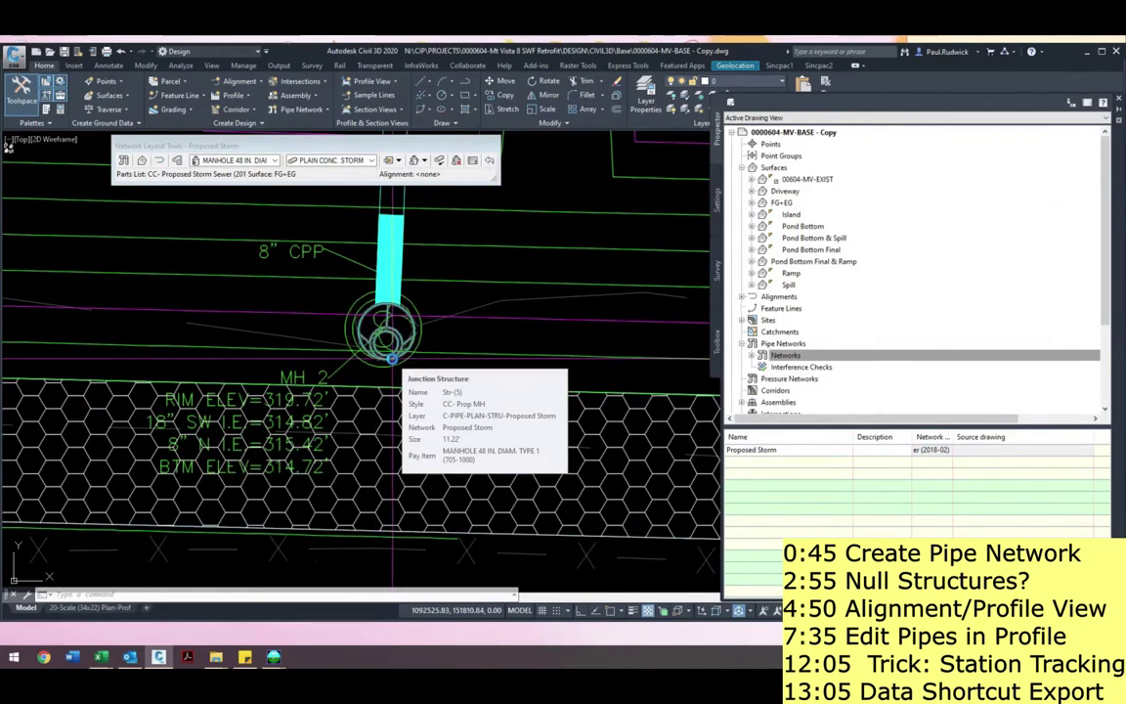
pyautogui.click(391, 358)
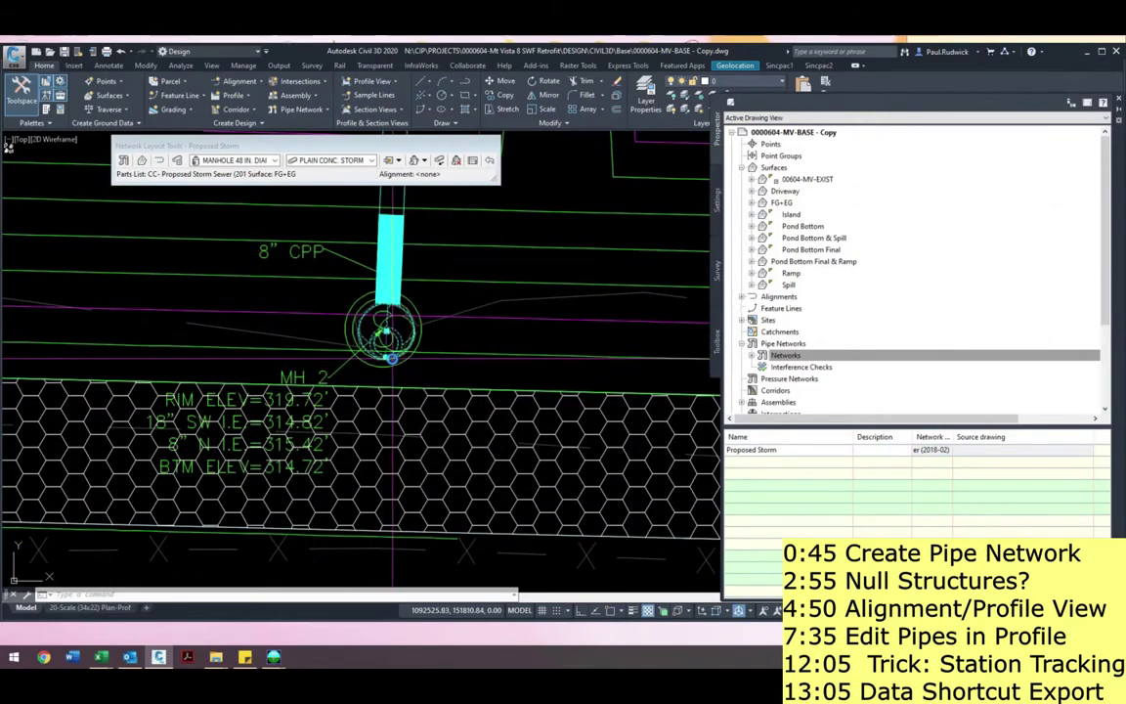
pyautogui.rightClick(394, 316)
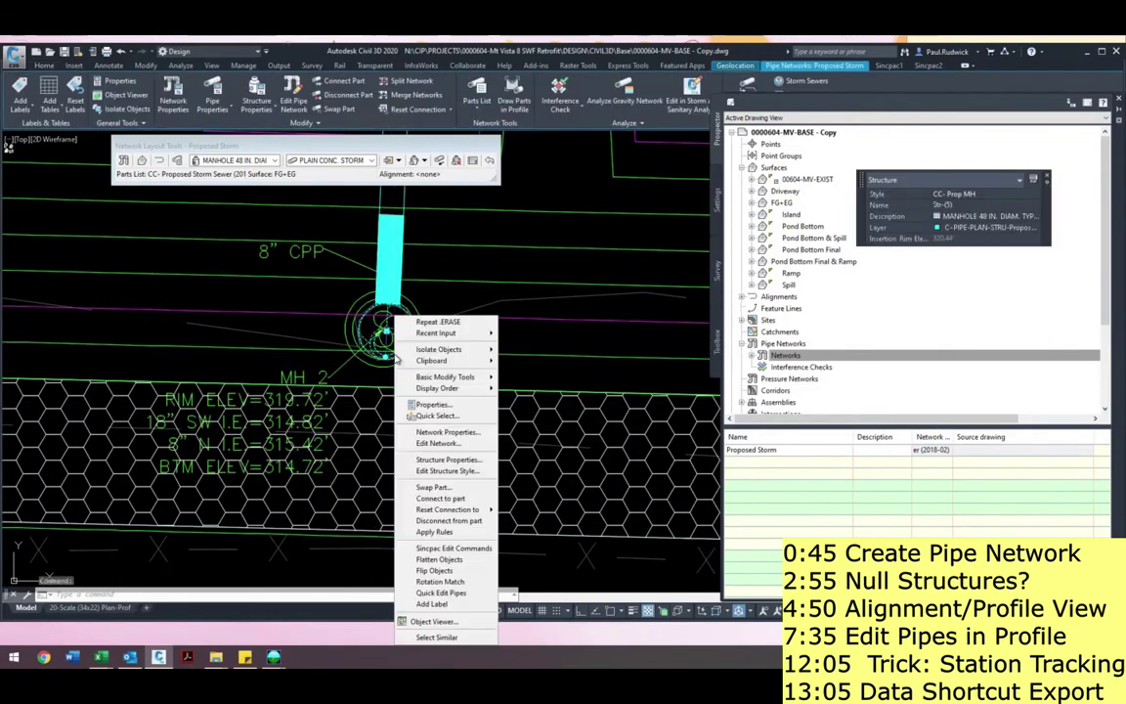
pyautogui.click(434, 487)
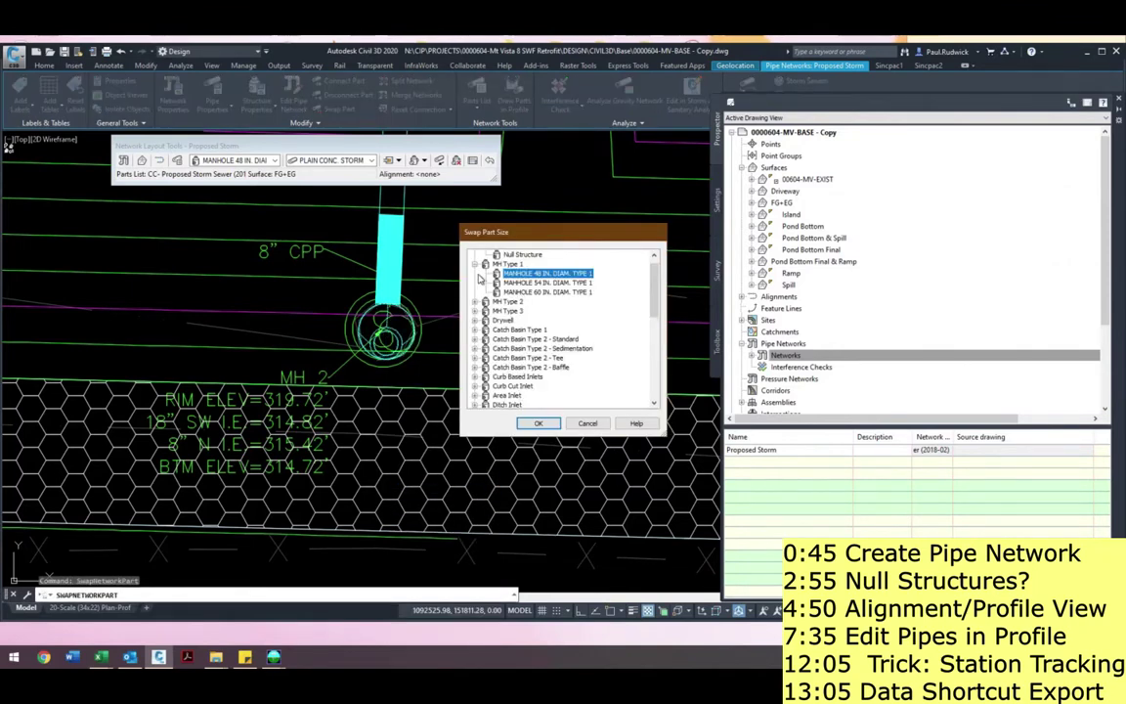
pyautogui.click(475, 265)
pyautogui.click(476, 283)
pyautogui.click(525, 320)
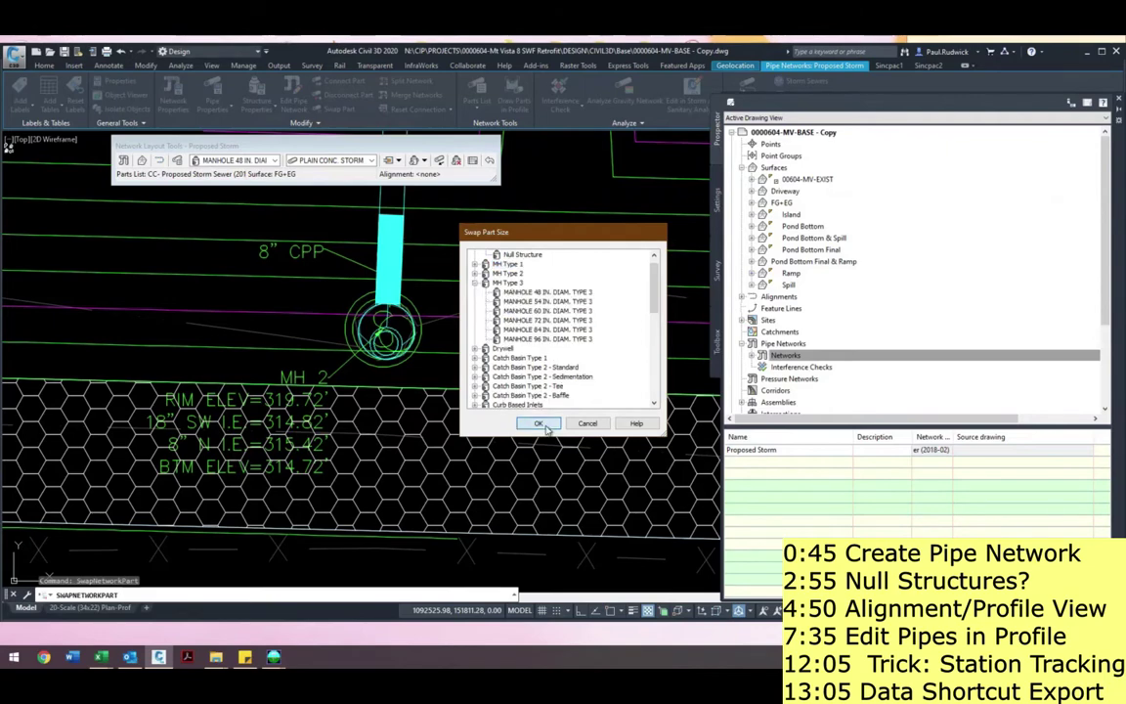
pyautogui.click(538, 422)
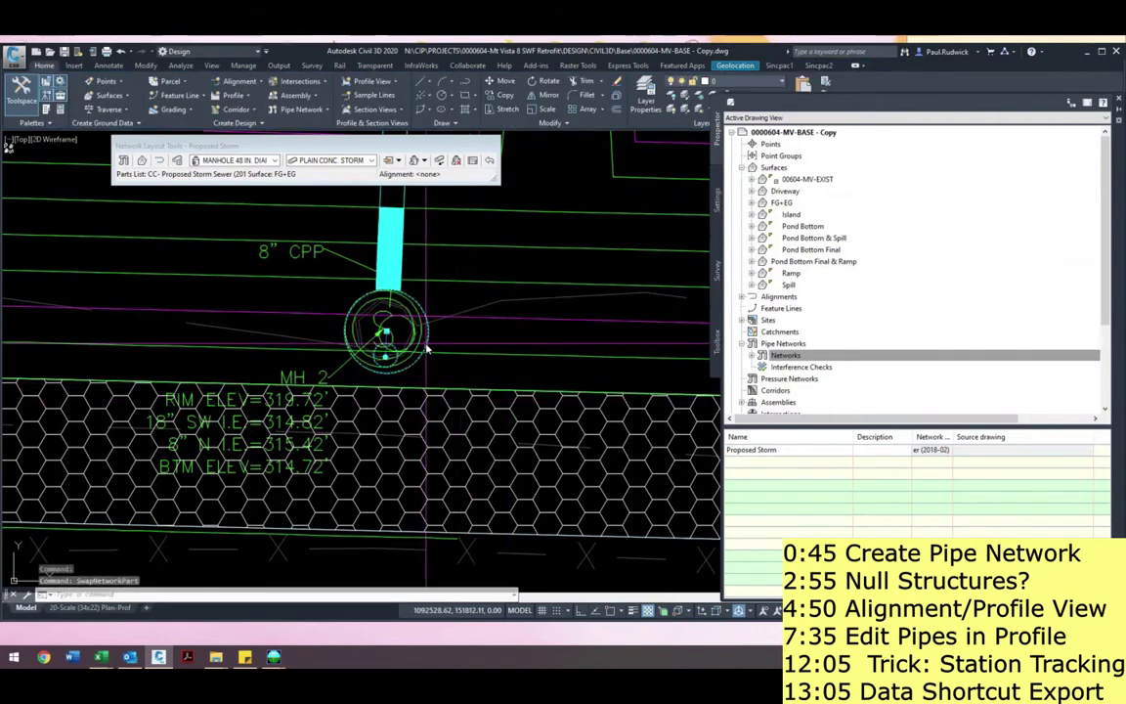
# - View the swapped manhole at MH 2 in the Object Viewer
pyautogui.click(420, 344)
pyautogui.rightClick(442, 310)
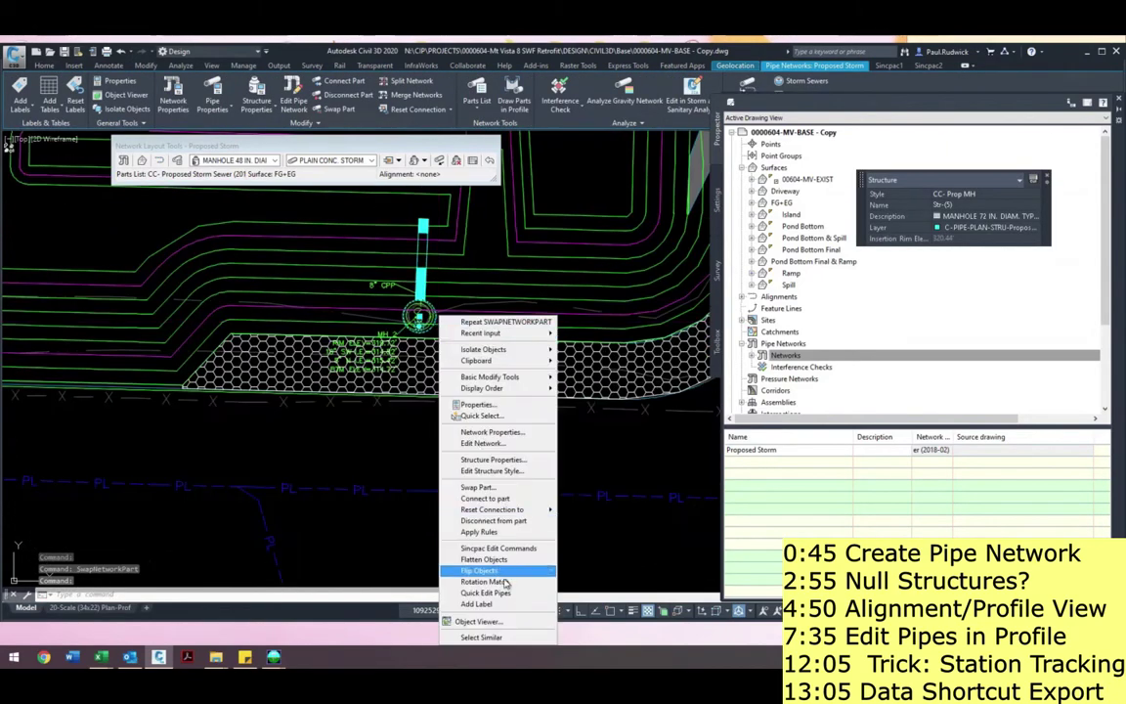
pyautogui.click(465, 619)
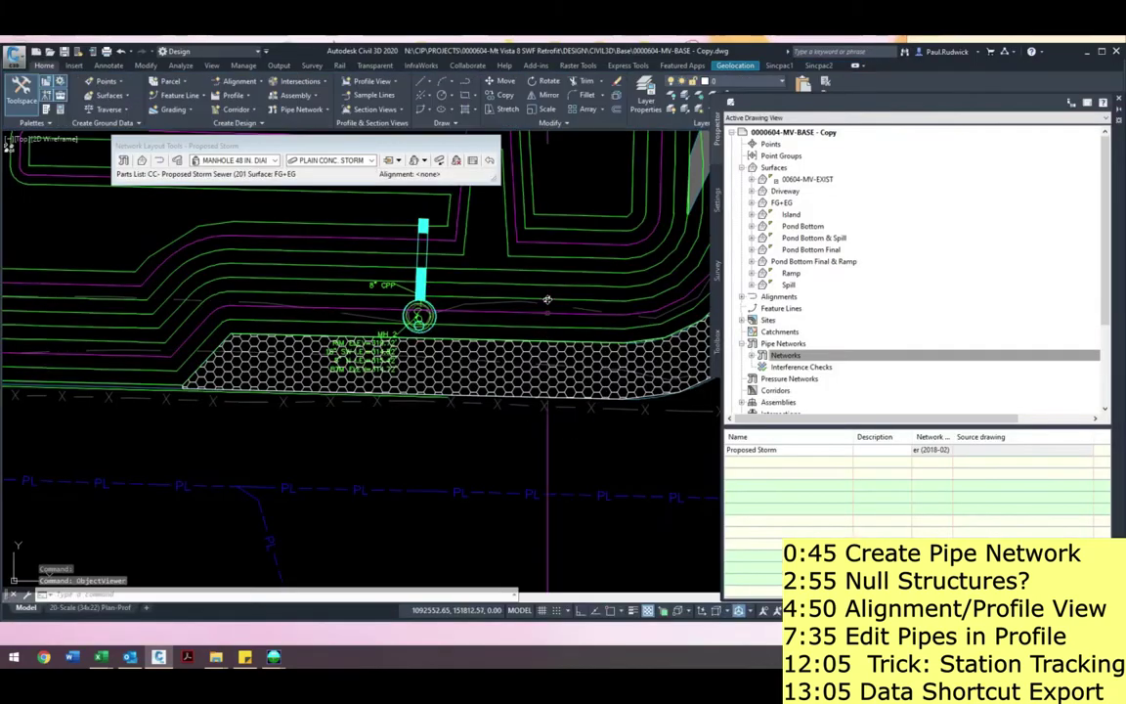
# - Inspect the manhole at the north end of the inlet pipe in the Object Viewer and clear the selection
pyautogui.scroll(-4, 476, 233)
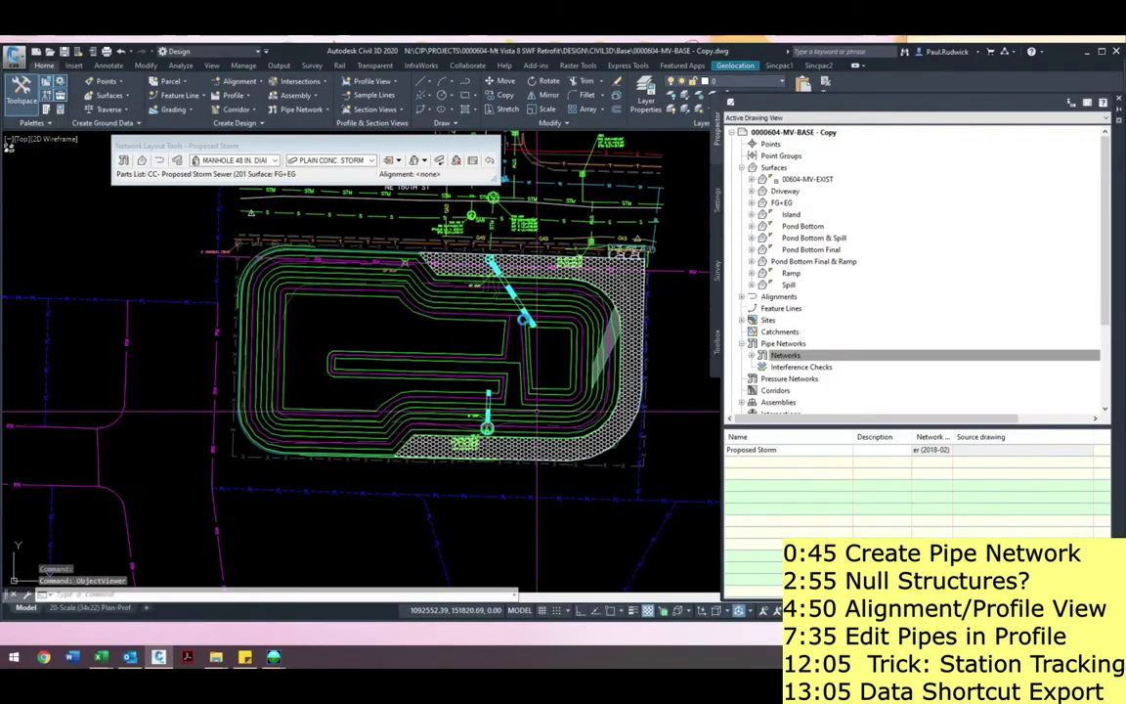
pyautogui.scroll(4, 477, 233)
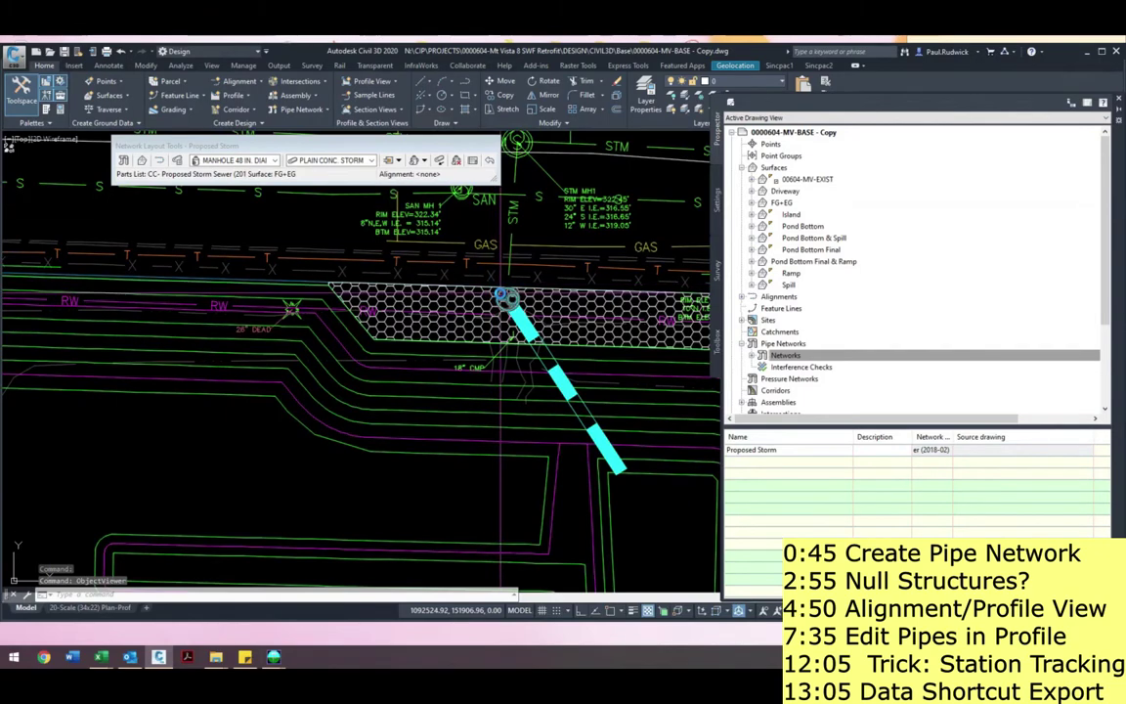
pyautogui.click(506, 298)
pyautogui.rightClick(506, 298)
pyautogui.click(493, 540)
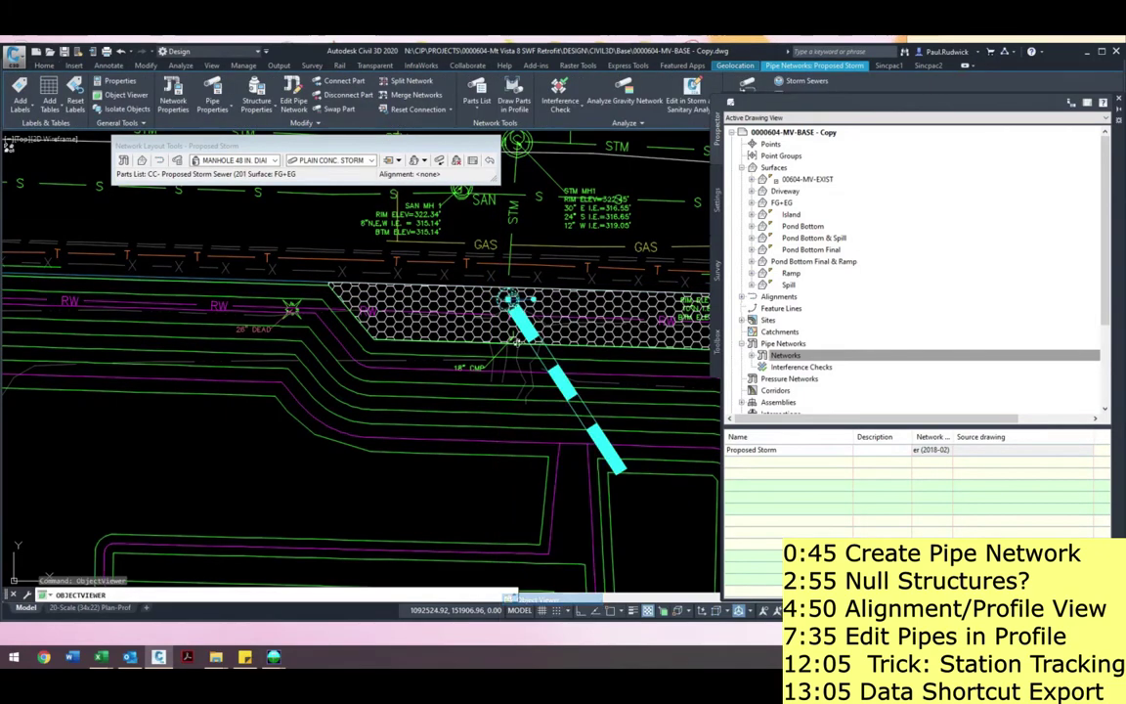
pyautogui.moveTo(465, 458); pyautogui.dragTo(559, 326)
pyautogui.press('Escape')
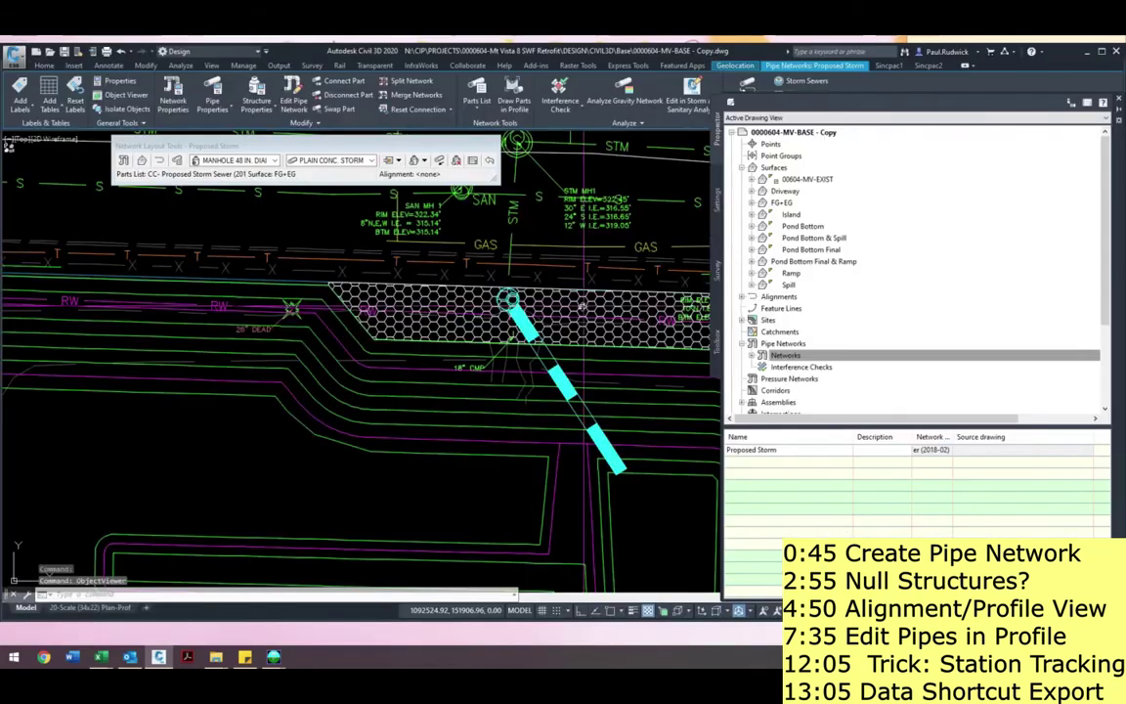
# - Close the Toolspace and the Network Layout Tools to free up the drawing area
pyautogui.scroll(-2, 530, 338)
pyautogui.moveTo(547, 349); pyautogui.dragTo(549, 248, button='middle')
pyautogui.scroll(5, 533, 502)
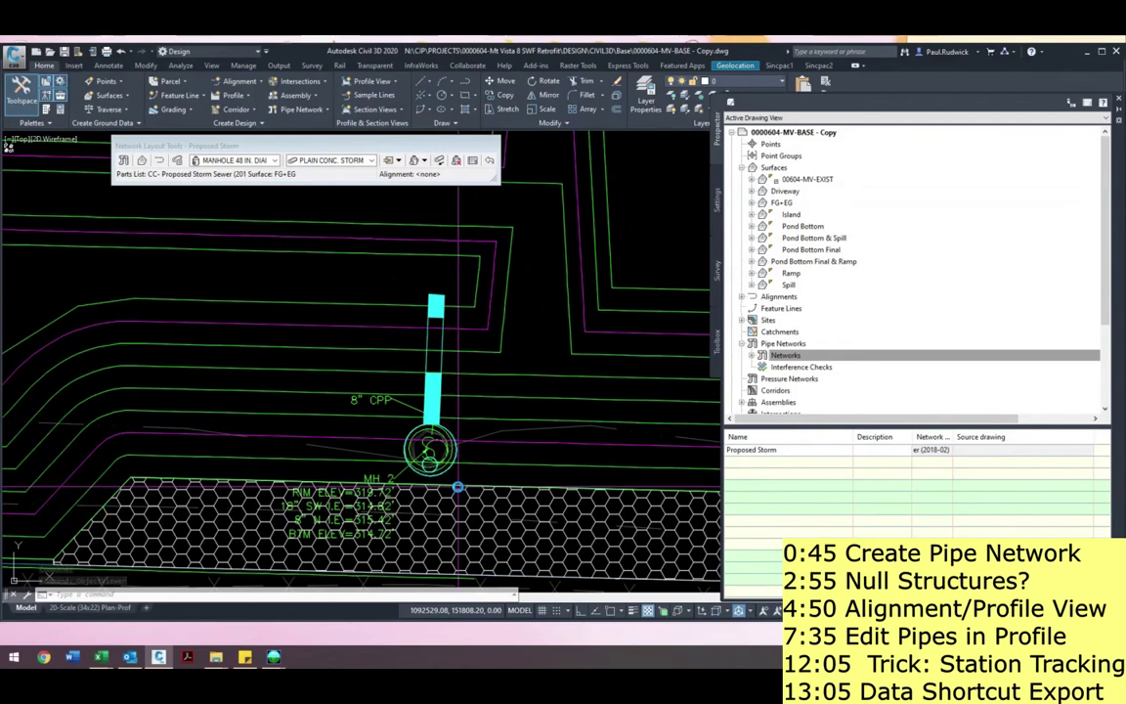
pyautogui.scroll(-2, 465, 457)
pyautogui.scroll(-3, 486, 427)
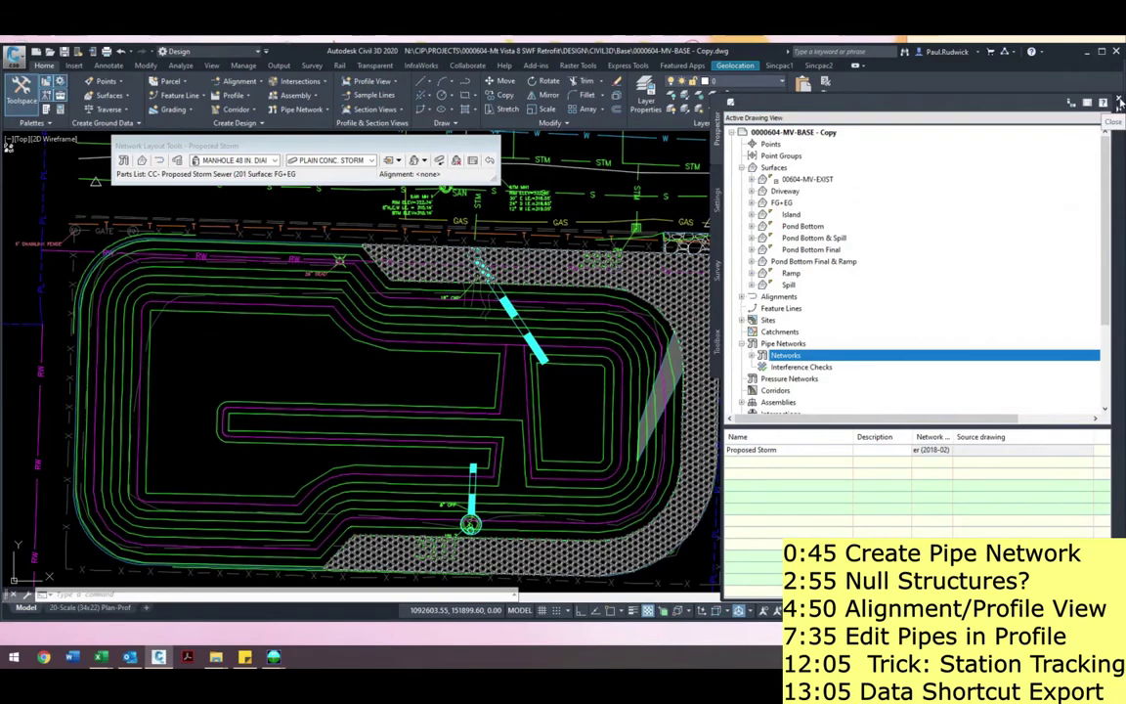
pyautogui.click(1118, 98)
pyautogui.click(492, 145)
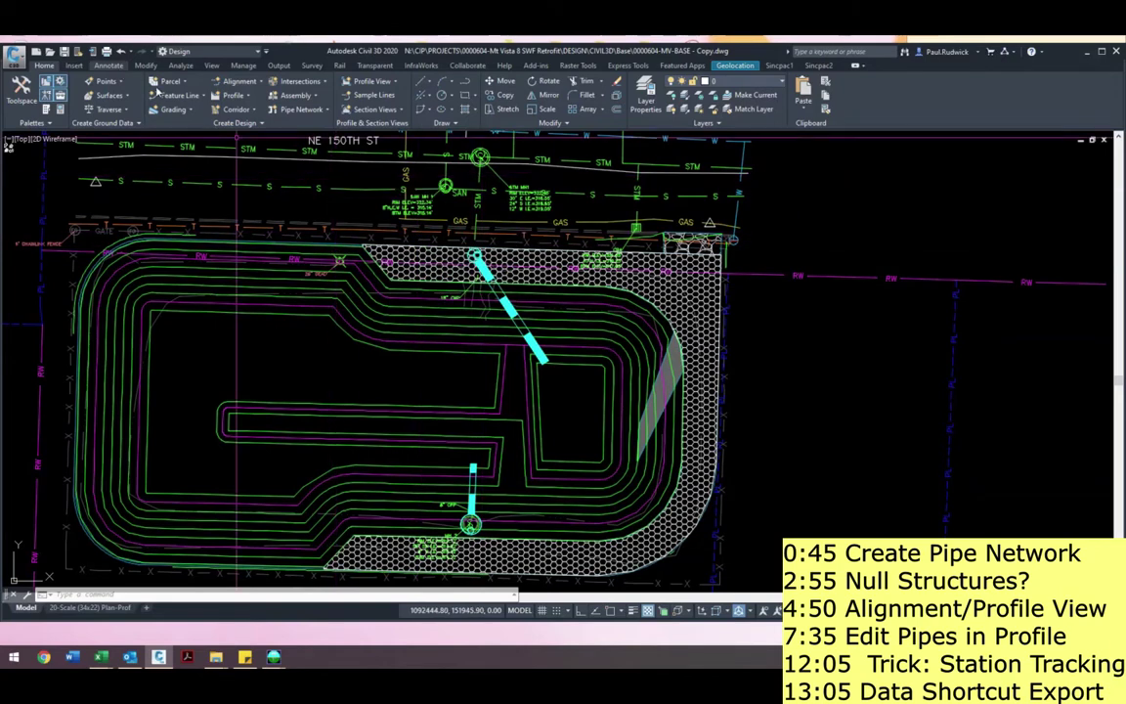
# - Begin a polyline on the storm main east of STM MH1, through STM MH1 to the center of the inlet manhole
pyautogui.click(229, 84)
pyautogui.click(230, 84)
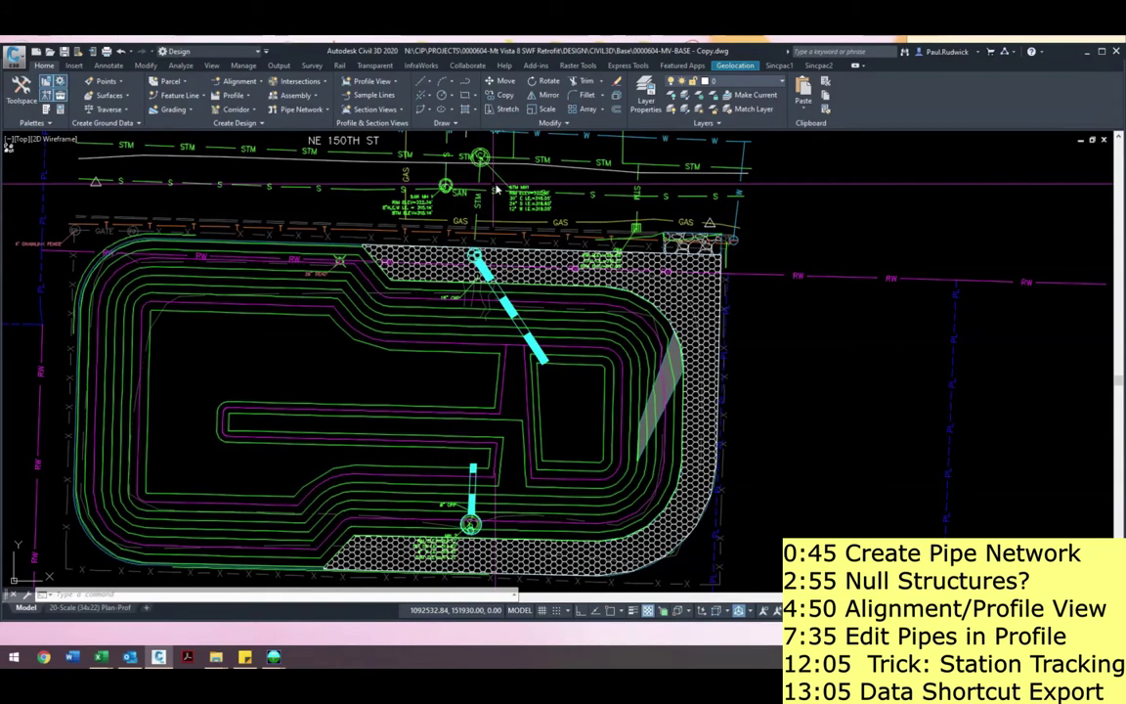
pyautogui.write('pl')
pyautogui.press('Return')
pyautogui.moveTo(488, 179); pyautogui.dragTo(496, 200, button='middle')
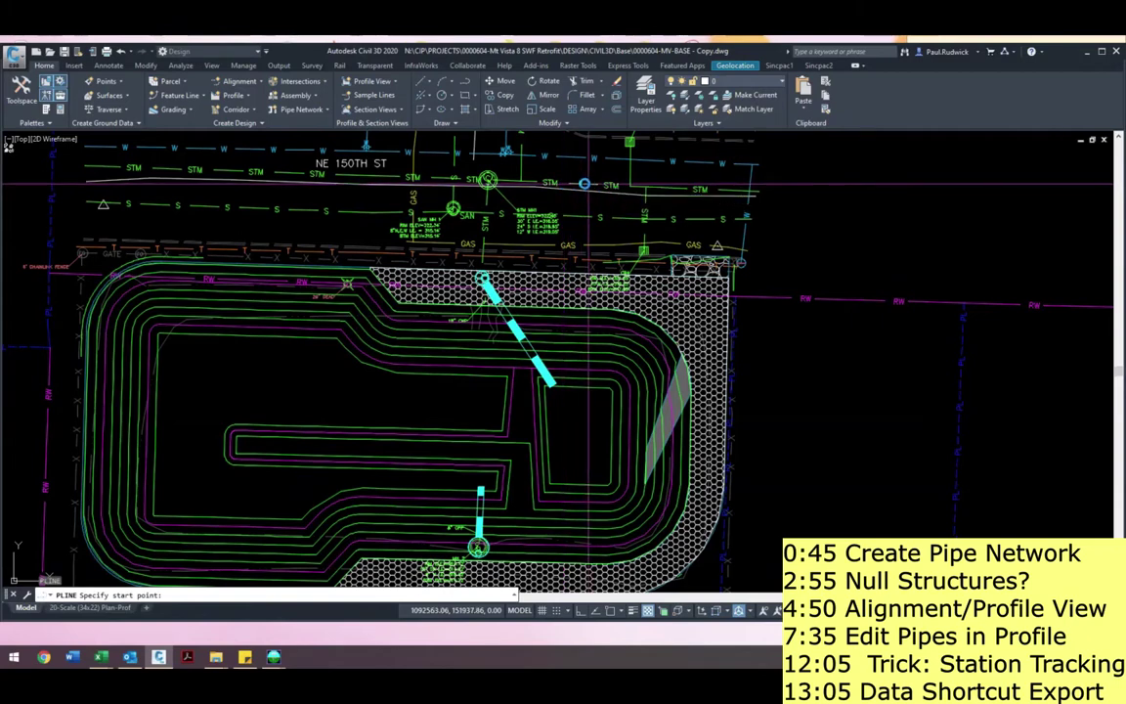
pyautogui.click(488, 179)
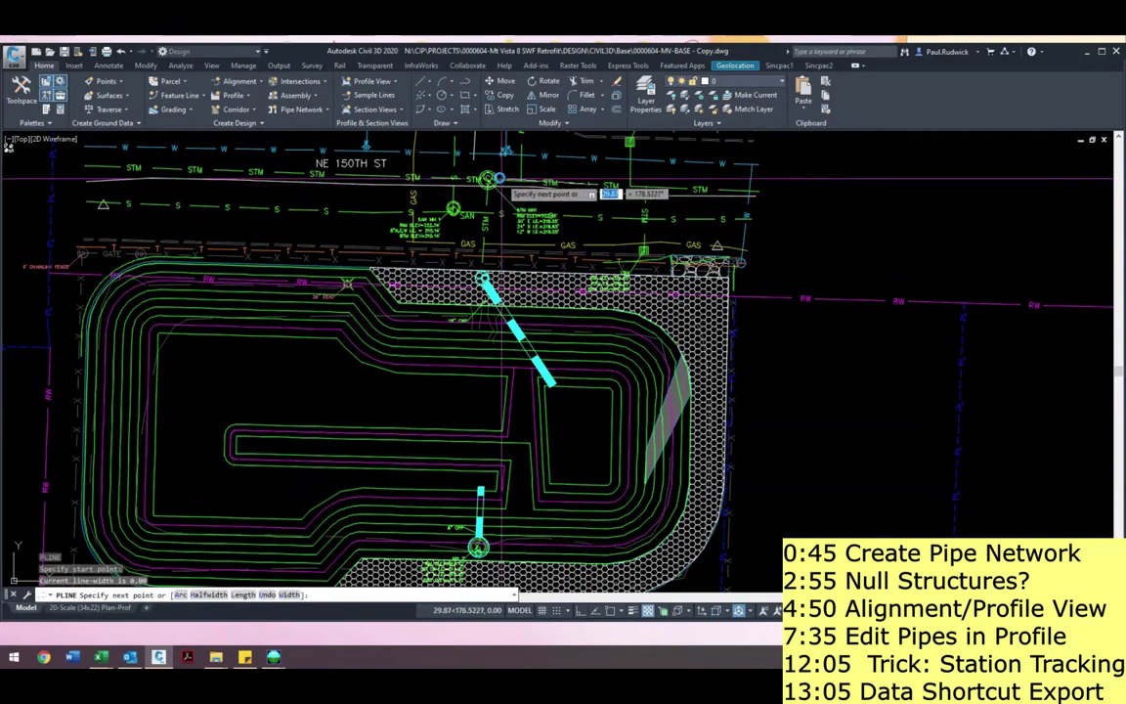
pyautogui.scroll(2, 482, 278)
pyautogui.keyDown('shift'); pyautogui.rightClick(480, 277); pyautogui.keyUp('shift')
pyautogui.press('c')
pyautogui.click(483, 277)
pyautogui.scroll(-2, 482, 283)
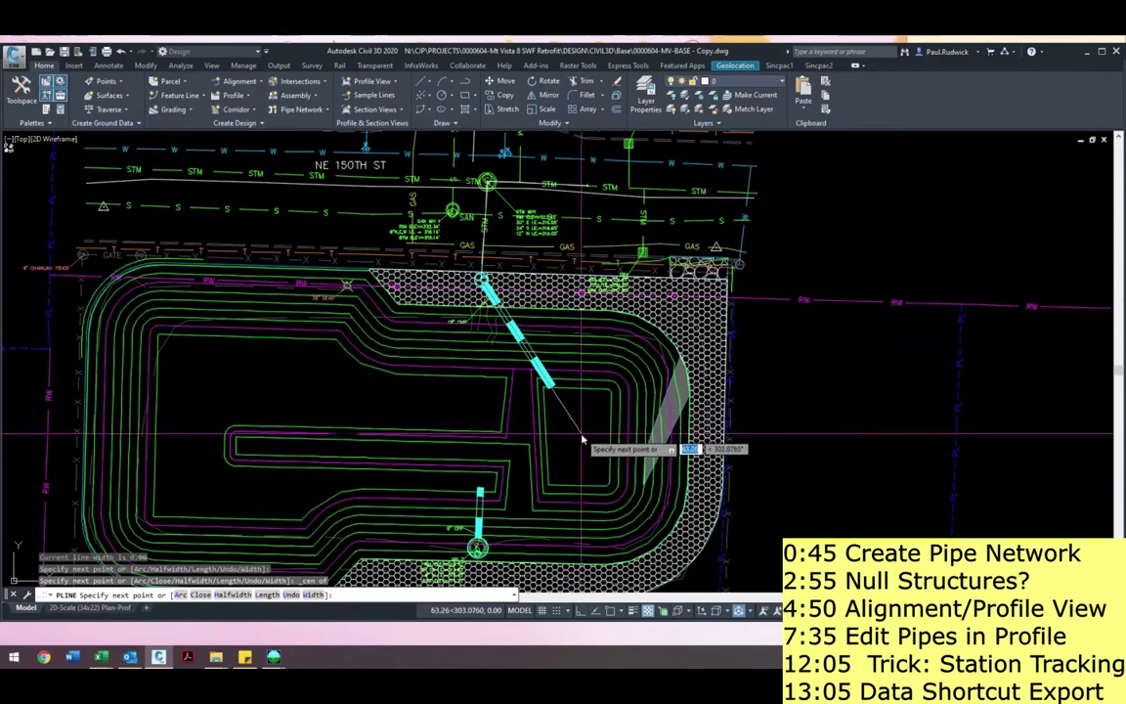
# - Continue the polyline along the inlet pipe, west around the pond's inner berm, along the outlet pipe, and end it south of MH 2
pyautogui.click(580, 431)
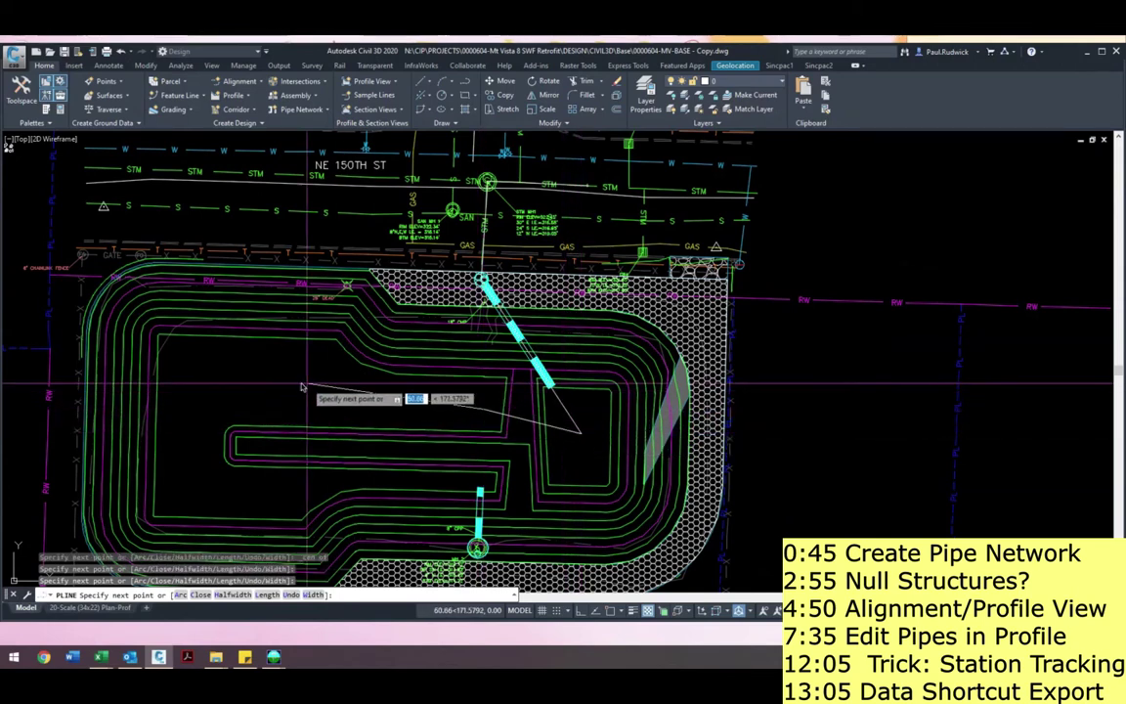
pyautogui.click(203, 381)
pyautogui.click(194, 484)
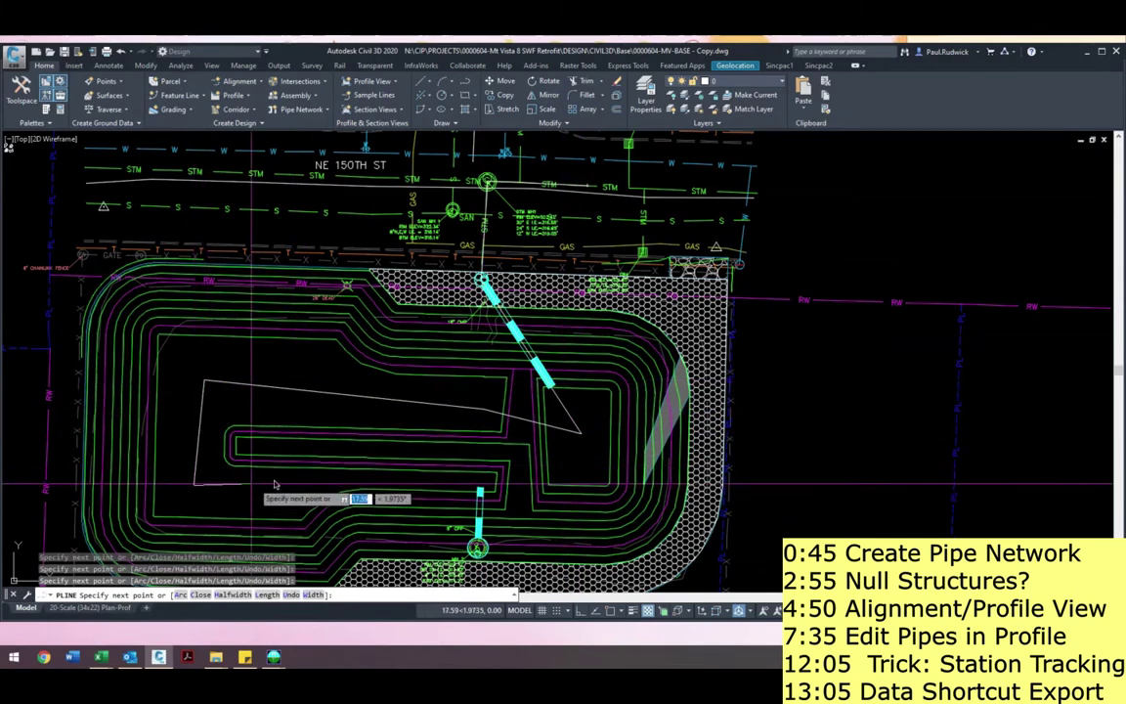
pyautogui.click(480, 478)
pyautogui.moveTo(480, 560); pyautogui.dragTo(482, 409, button='middle')
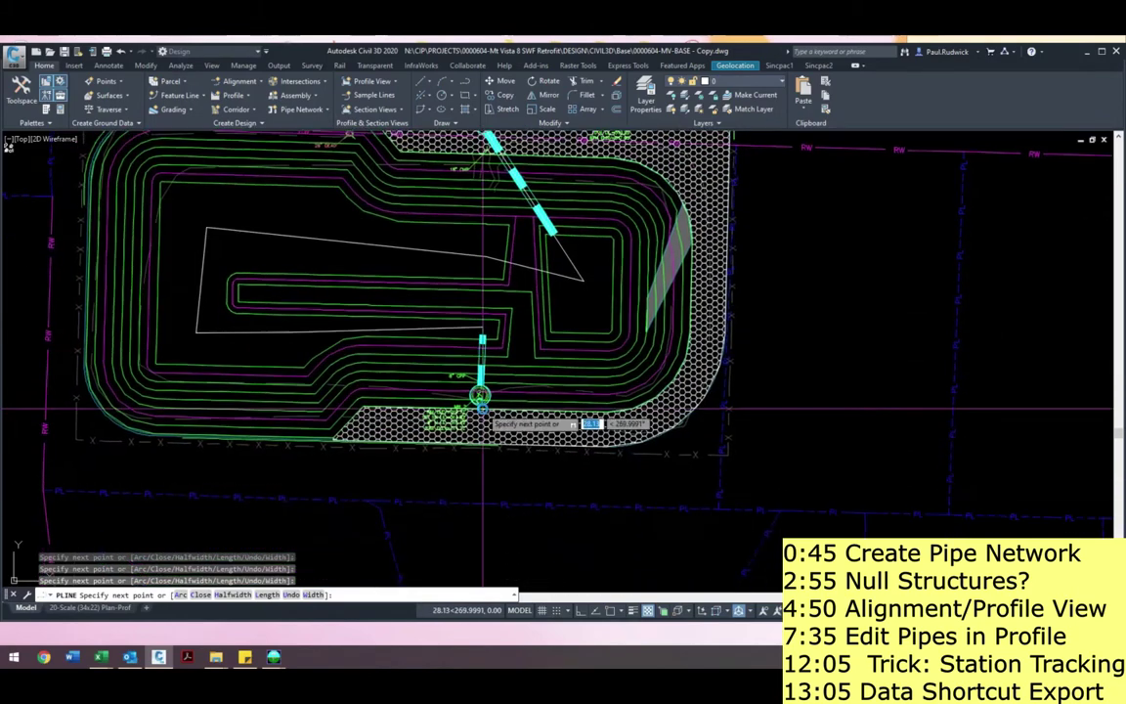
pyautogui.click(479, 461)
pyautogui.click(453, 510)
pyautogui.press('Escape')
pyautogui.scroll(-1, 469, 489)
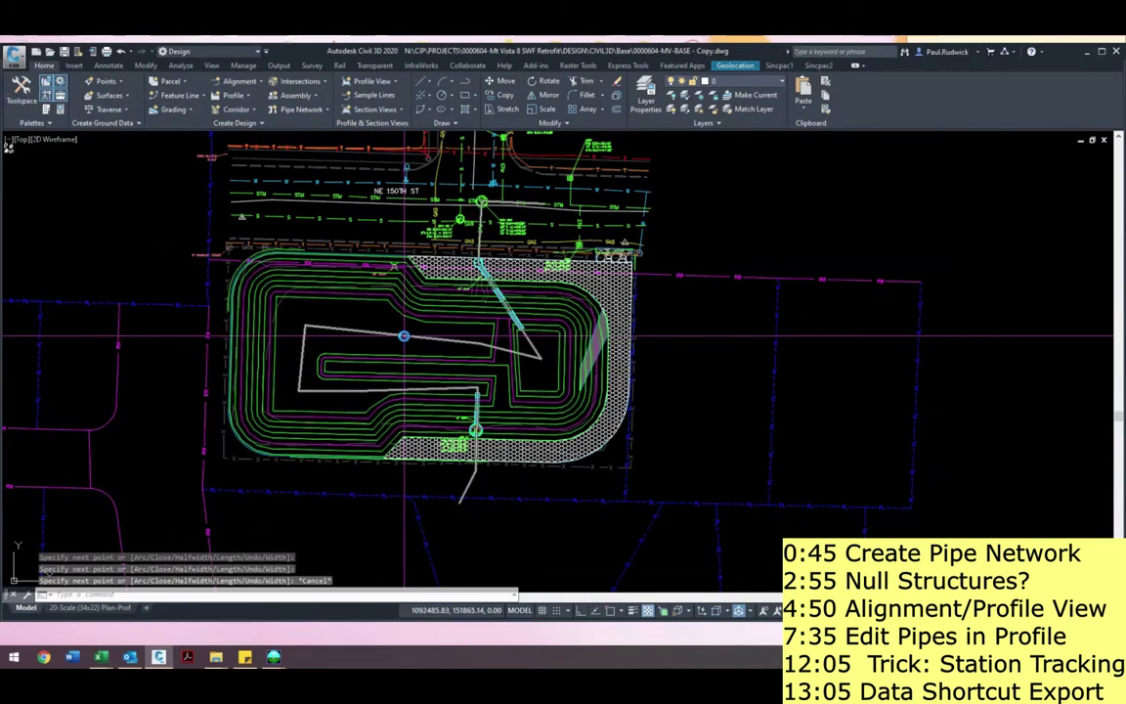
# - Create an alignment from the pond polyline with its direction reversed, named Pond Alignment
pyautogui.click(404, 336)
pyautogui.click(233, 83)
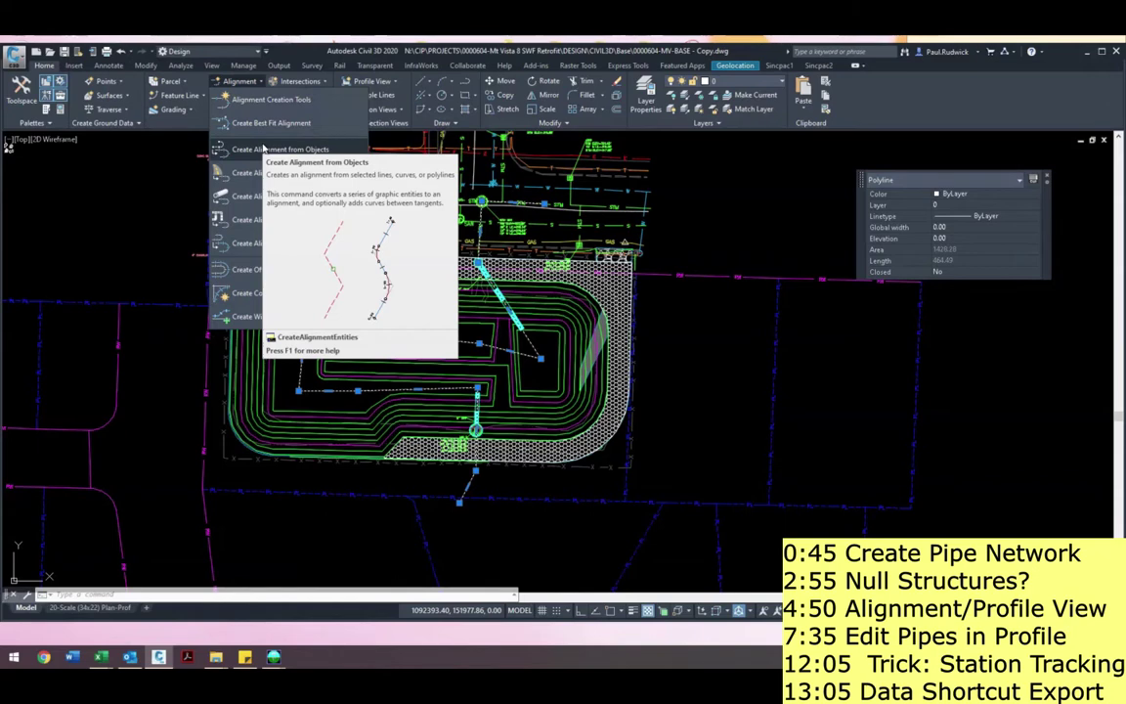
pyautogui.click(263, 147)
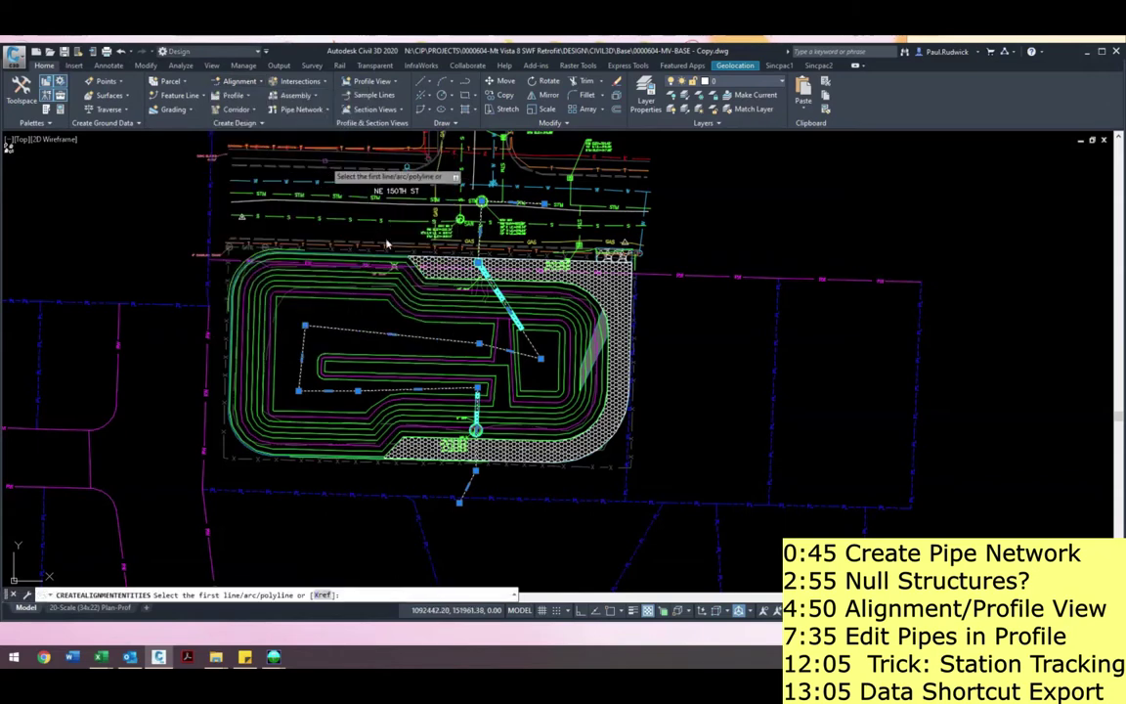
pyautogui.click(428, 346)
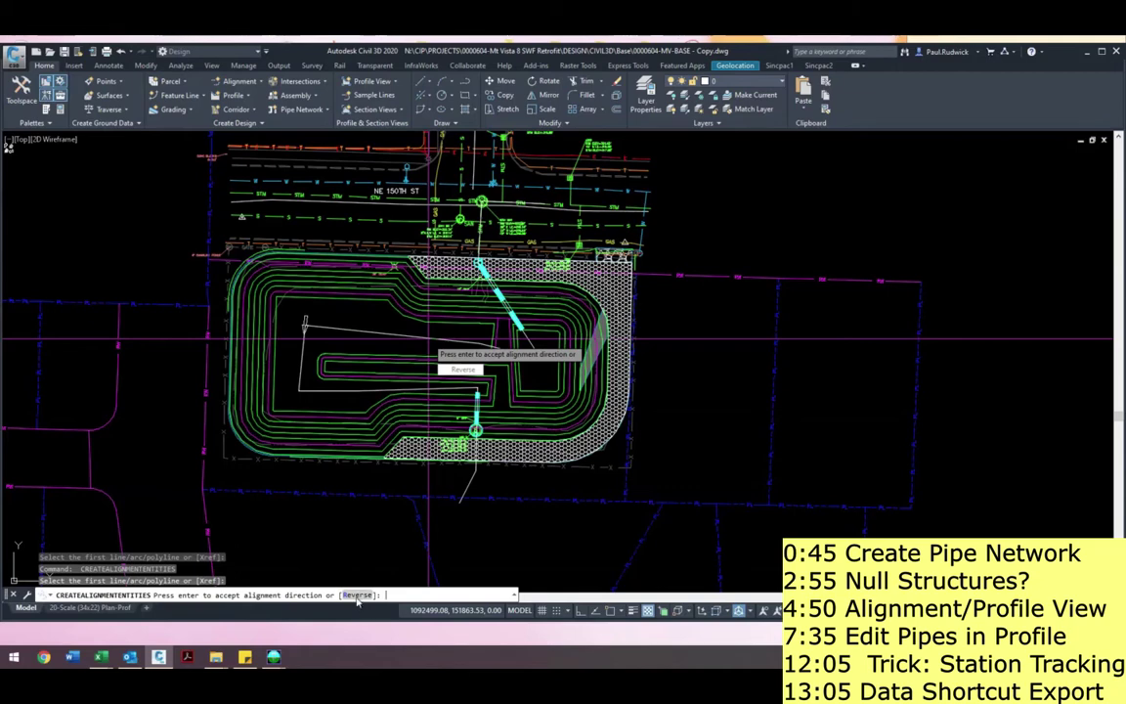
pyautogui.press('Return')
pyautogui.moveTo(706, 209); pyautogui.dragTo(564, 198)
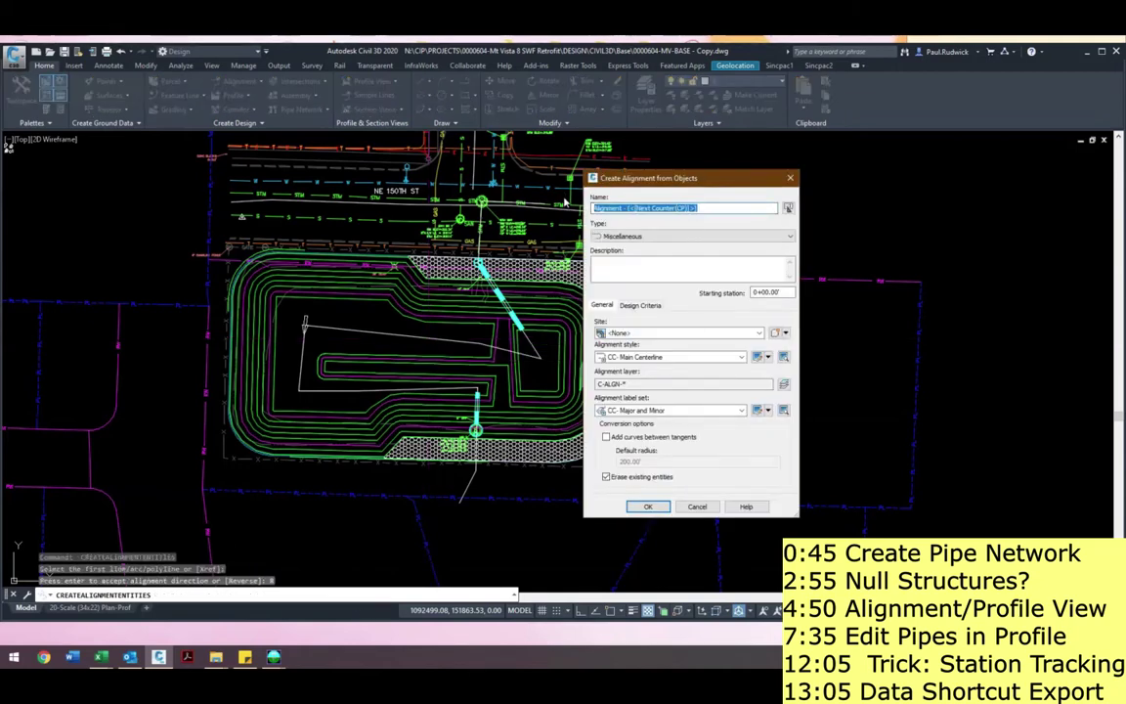
pyautogui.write('Pond Alignment')
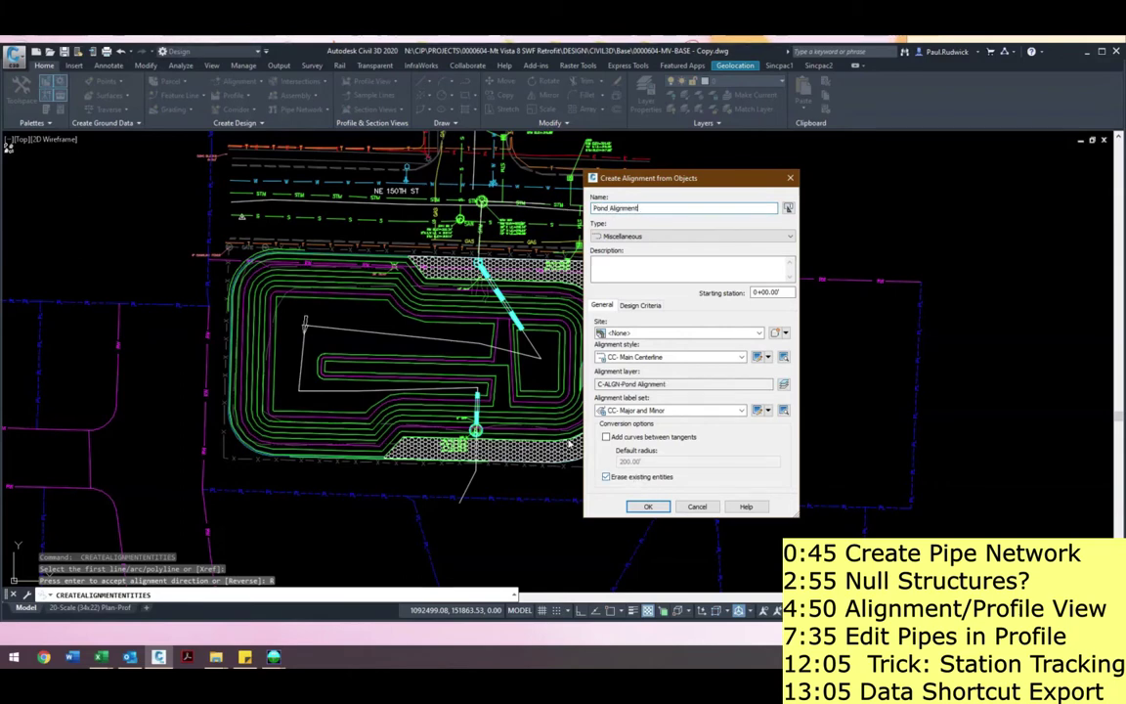
pyautogui.click(648, 507)
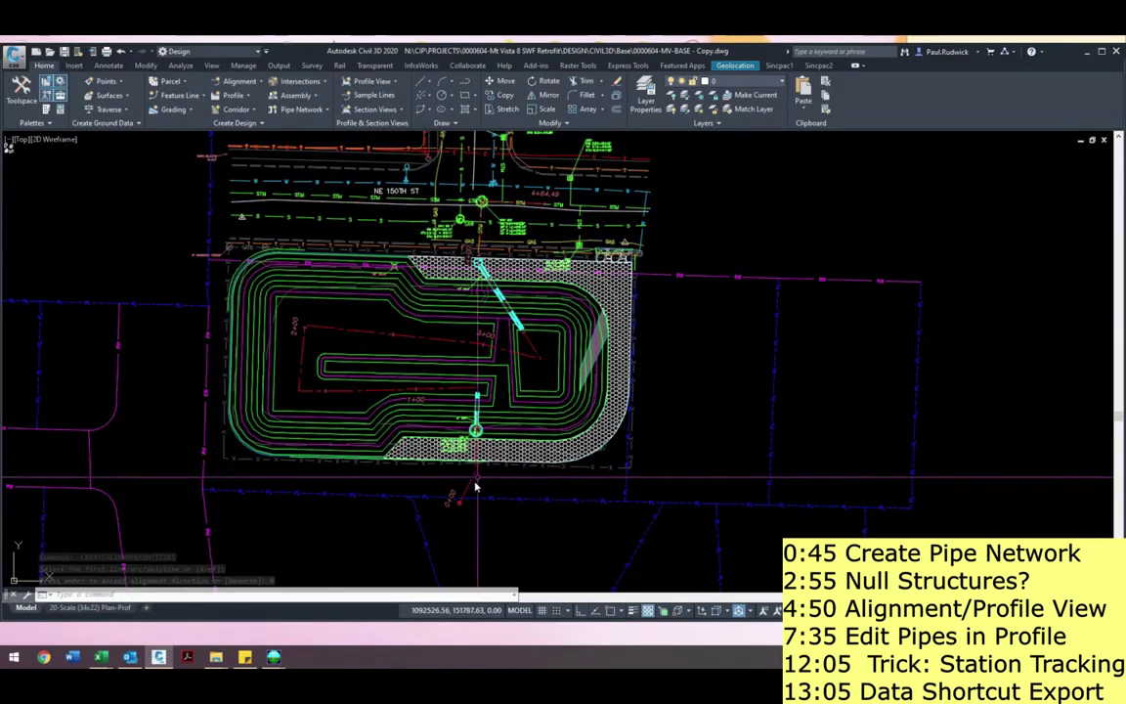
# - Reverse the direction of Pond Alignment so stationing starts at the storm main, and clear the selection
pyautogui.moveTo(470, 489)
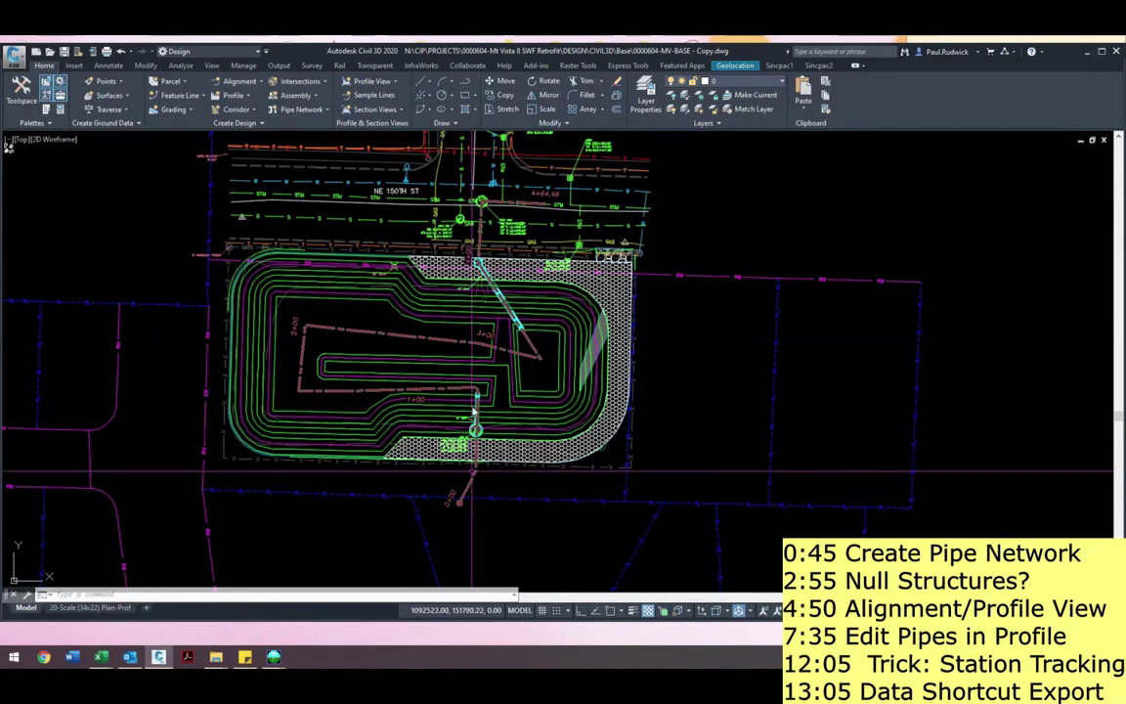
pyautogui.click(470, 486)
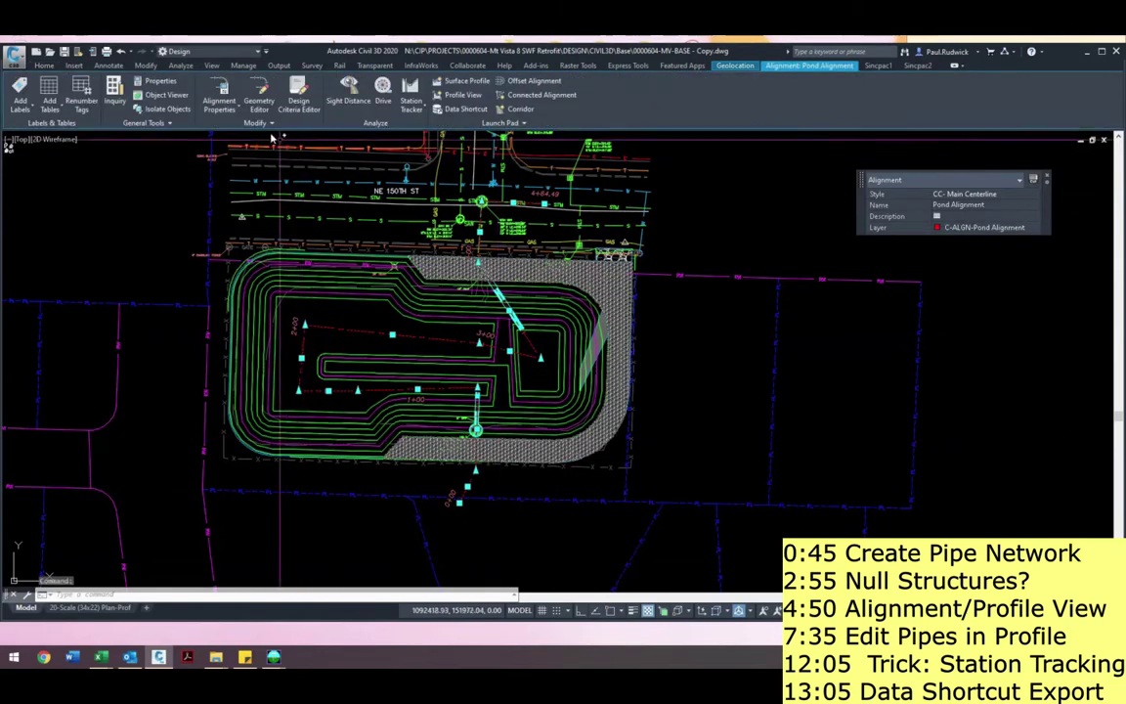
pyautogui.click(256, 123)
pyautogui.click(237, 137)
pyautogui.press('Return')
pyautogui.press('Escape')
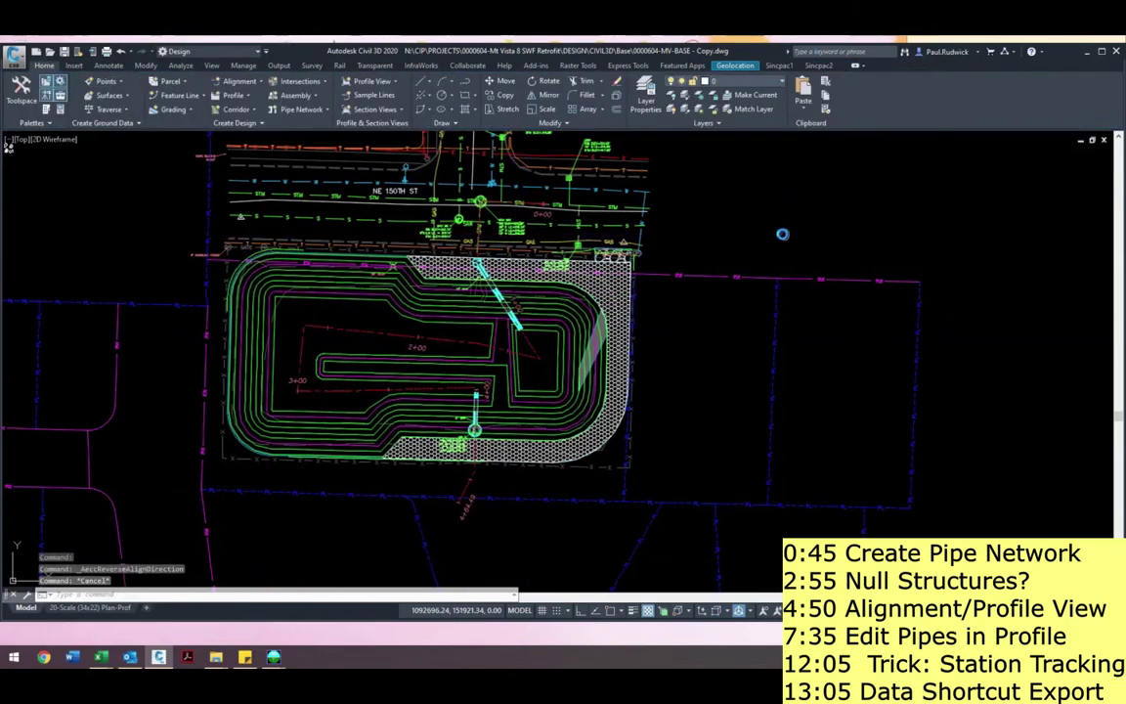
# - Start a surface profile for Pond Alignment and add the 00604-MV-EXIST surface to its profile list
pyautogui.moveTo(682, 238)
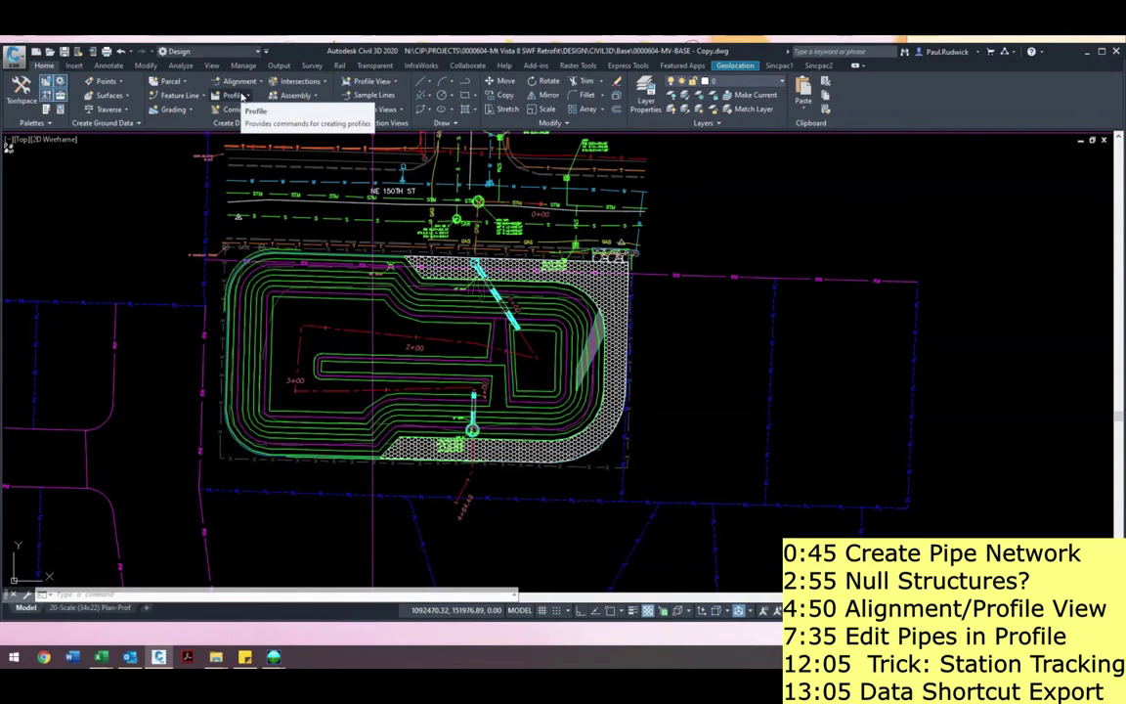
pyautogui.click(242, 96)
pyautogui.click(243, 96)
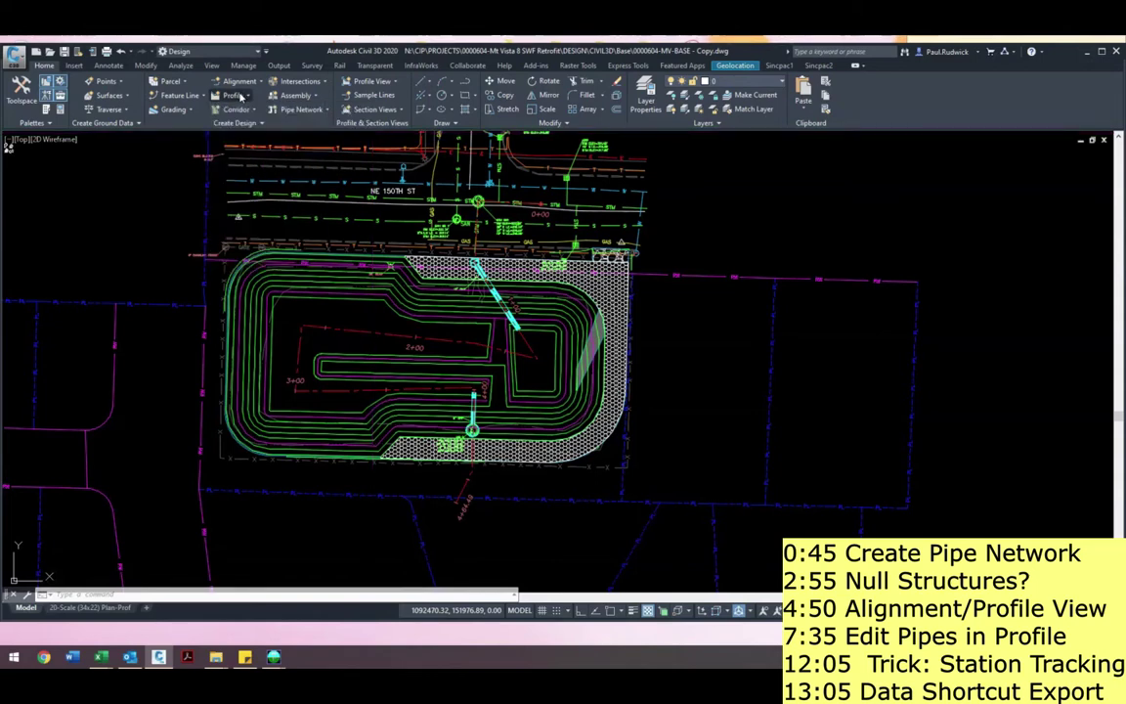
pyautogui.click(242, 95)
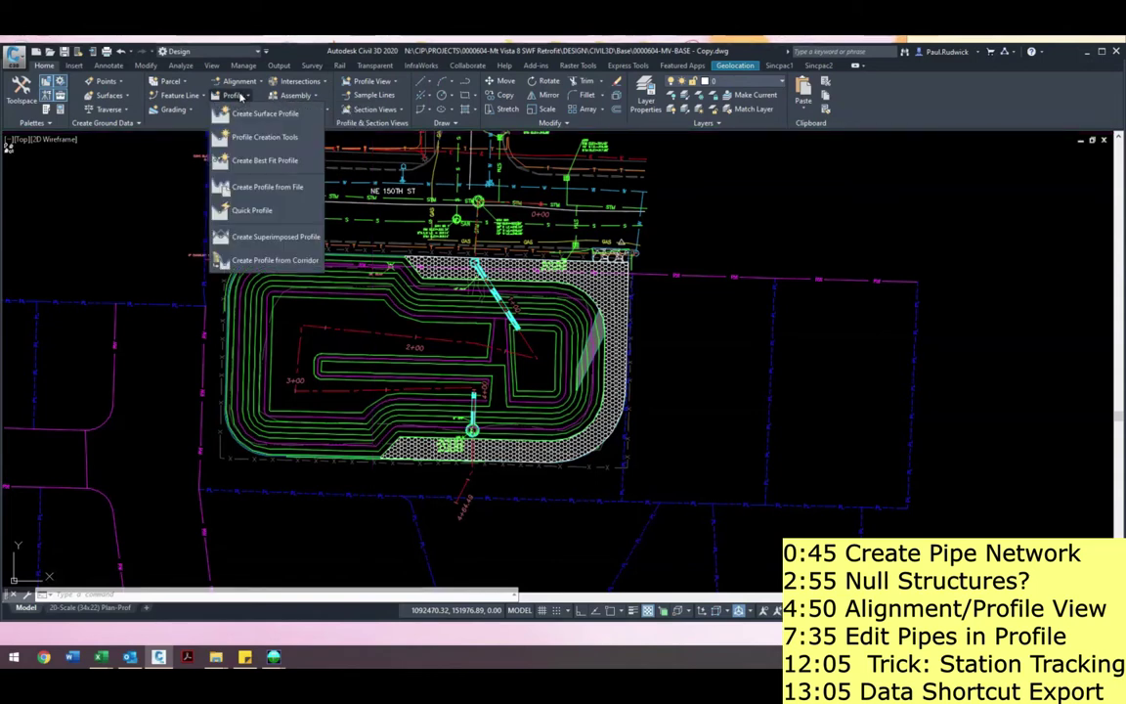
pyautogui.click(259, 114)
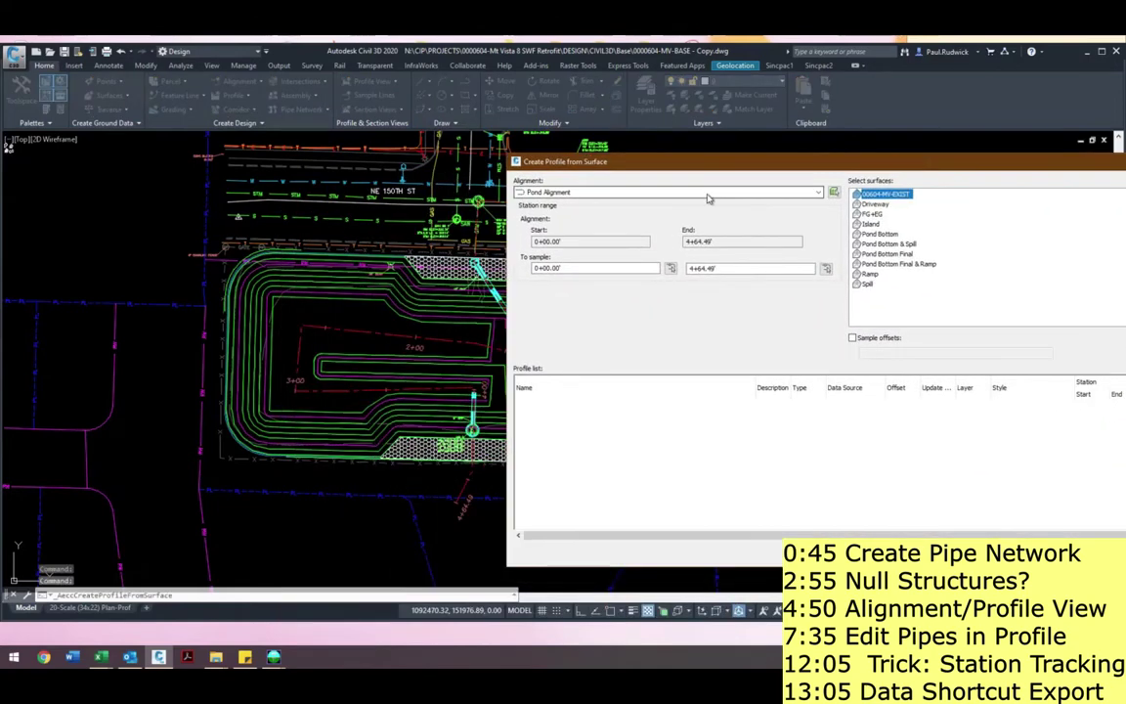
pyautogui.click(708, 197)
pyautogui.click(671, 195)
pyautogui.click(638, 195)
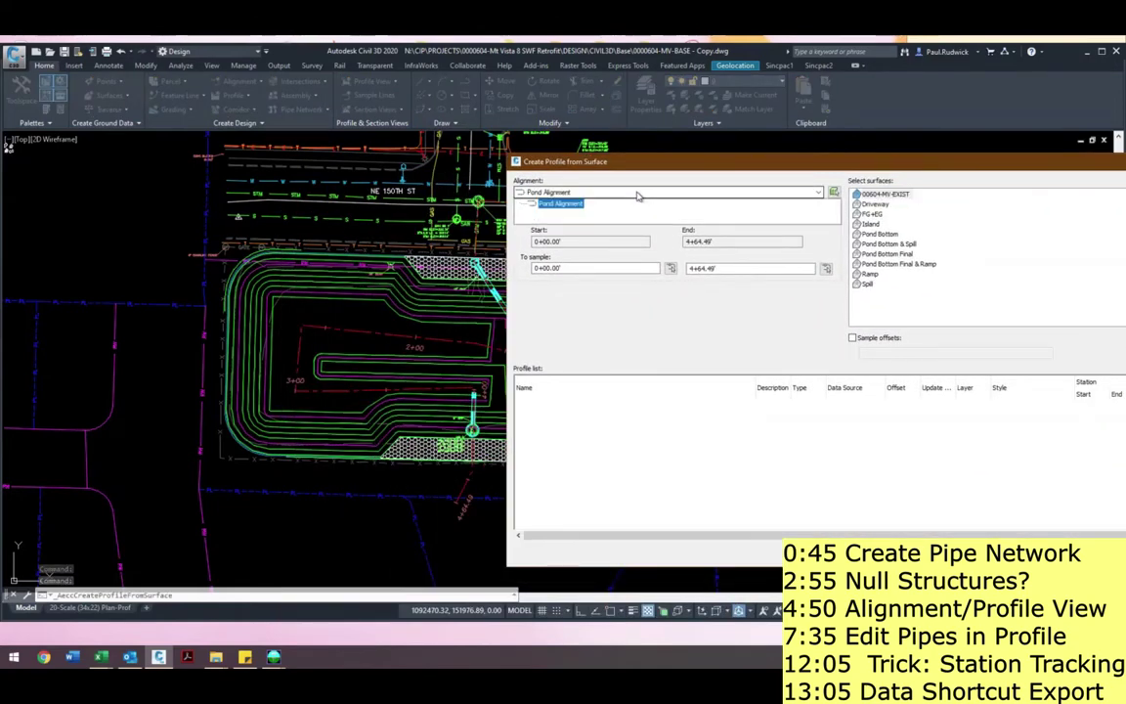
pyautogui.click(565, 205)
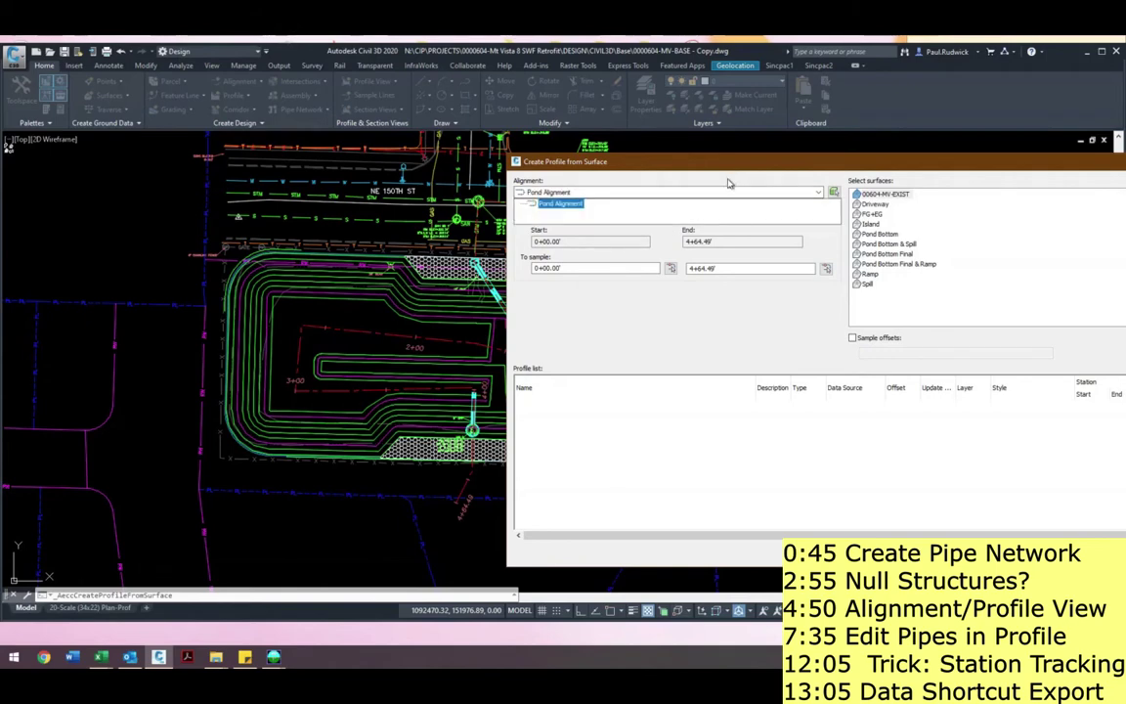
pyautogui.click(883, 194)
pyautogui.moveTo(882, 168); pyautogui.dragTo(708, 152)
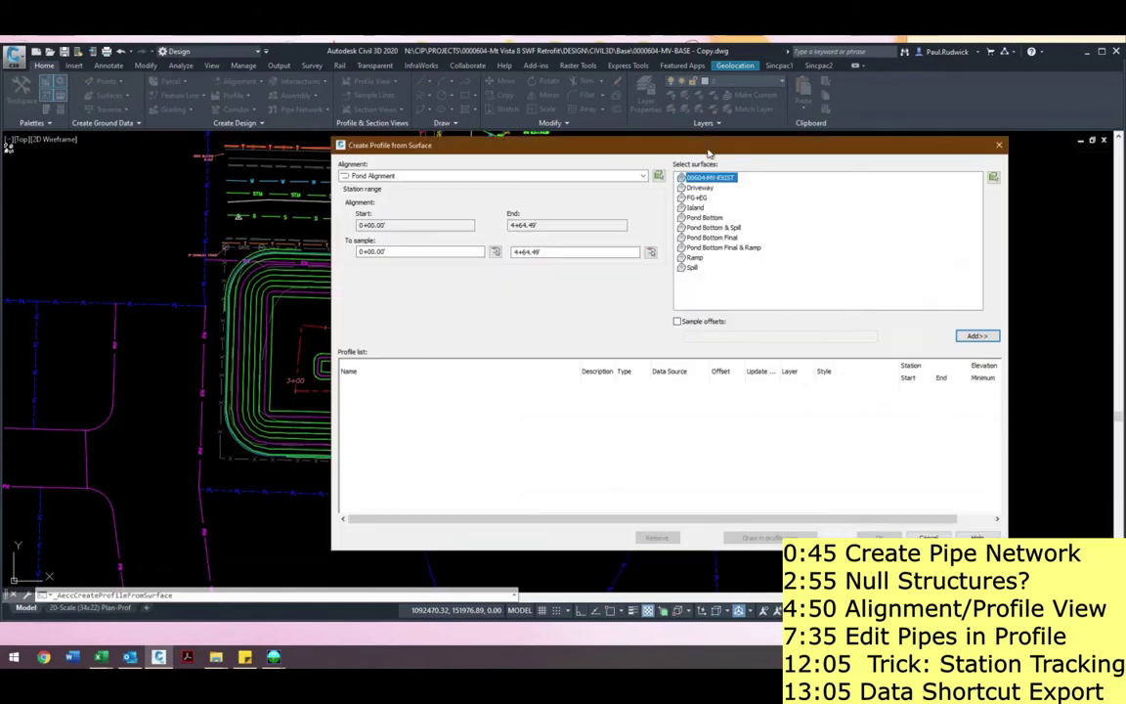
pyautogui.click(978, 335)
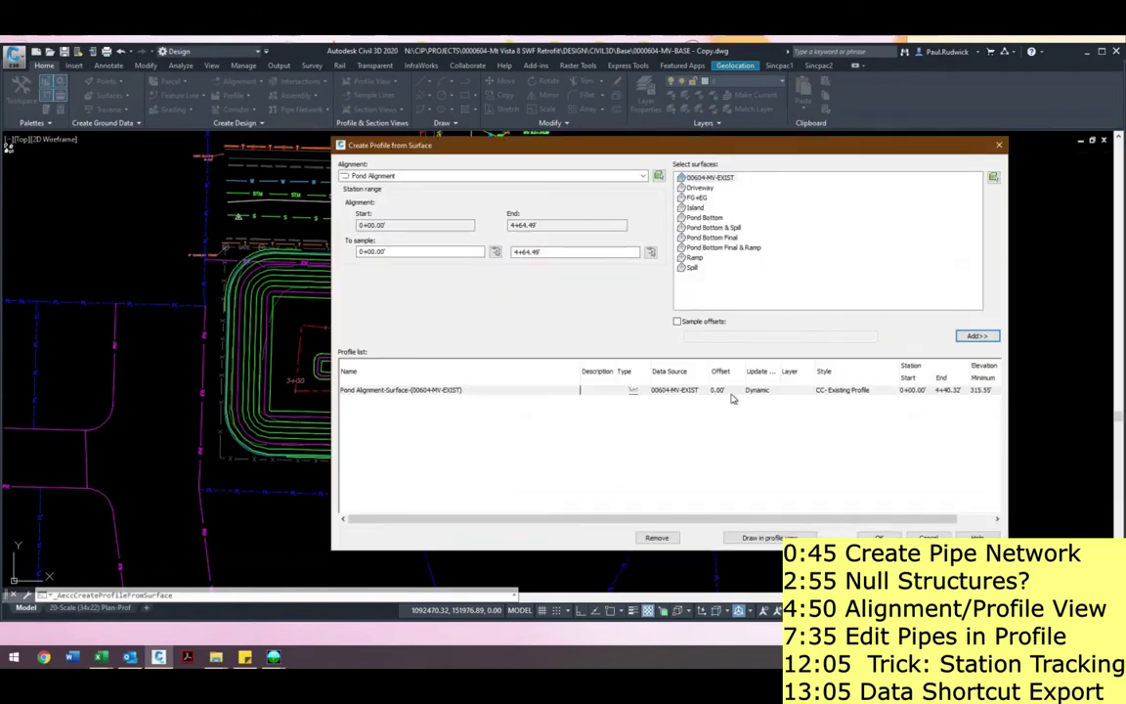
pyautogui.click(845, 390)
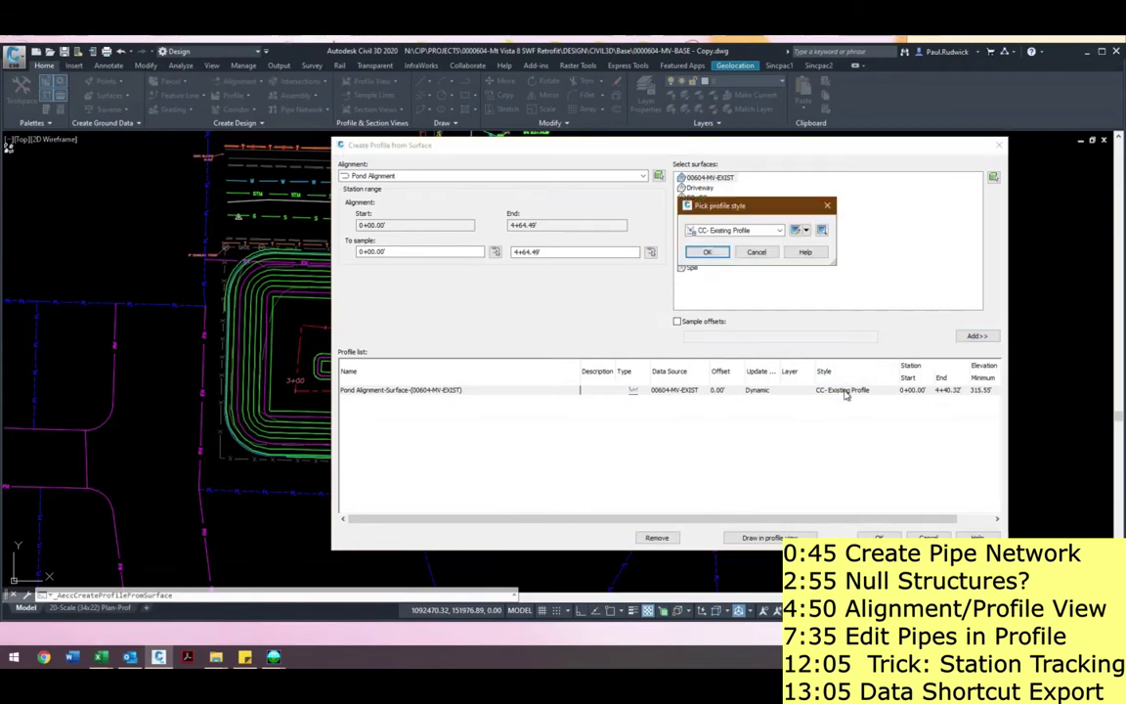
pyautogui.click(738, 230)
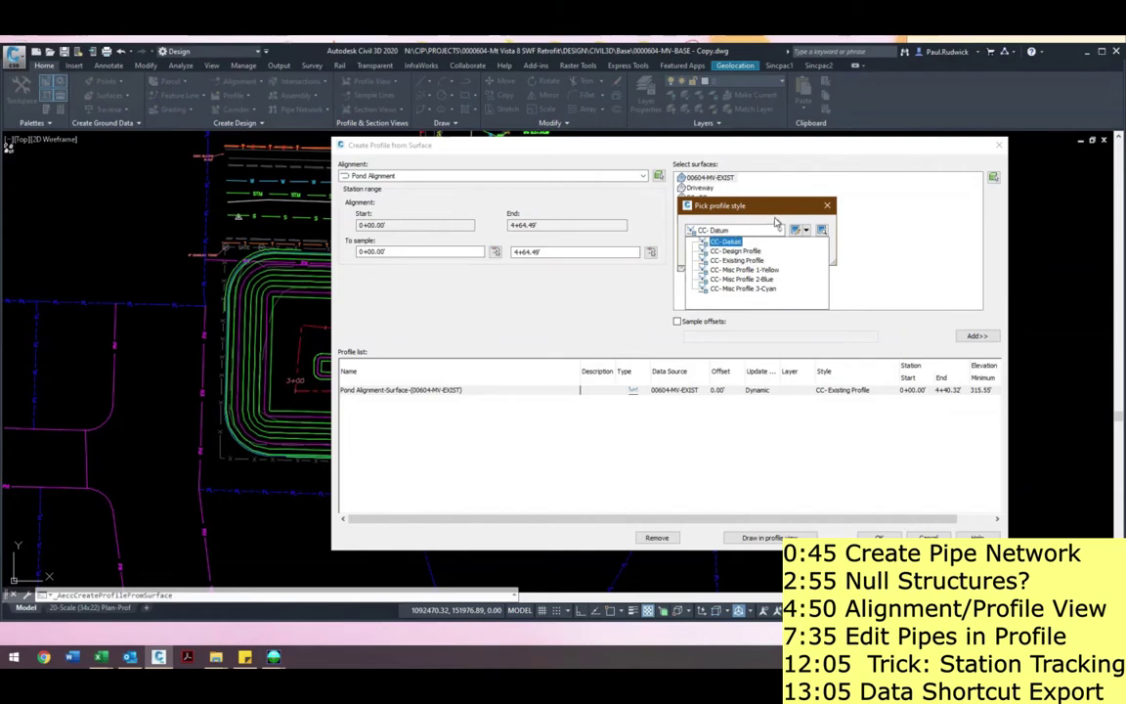
pyautogui.click(824, 206)
# - Add the Pond Bottom Final & Ramp surface to the profile list and give its profile the CC- Design Profile style
pyautogui.click(729, 248)
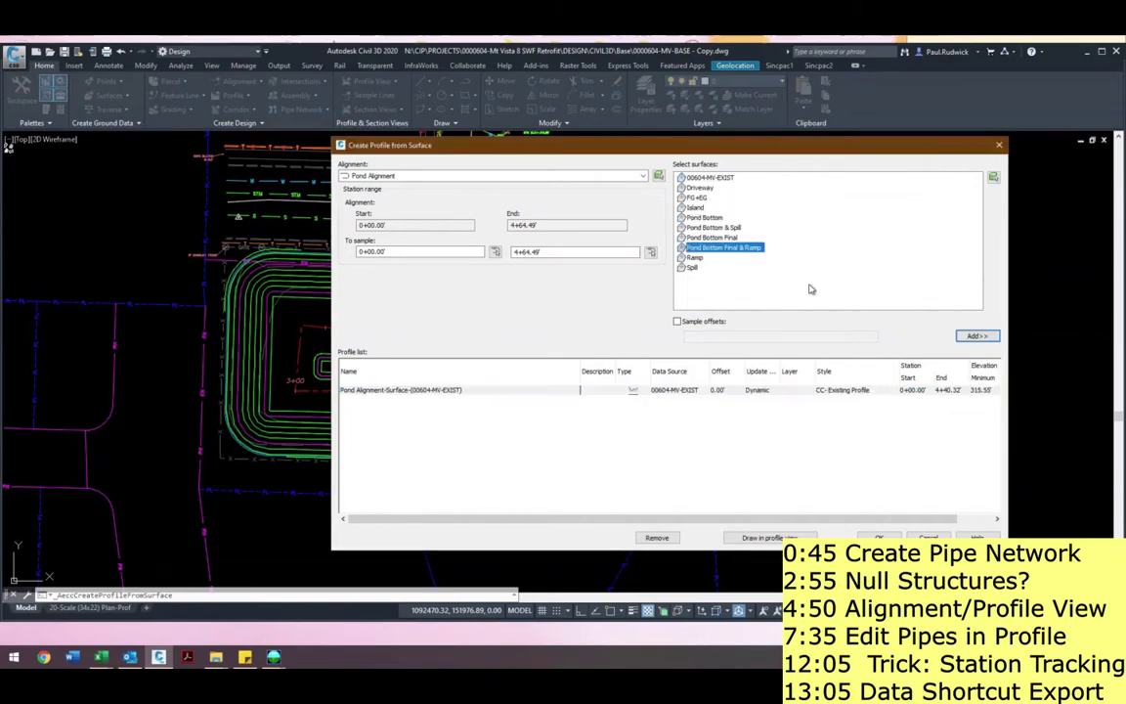
pyautogui.click(982, 335)
pyautogui.click(860, 401)
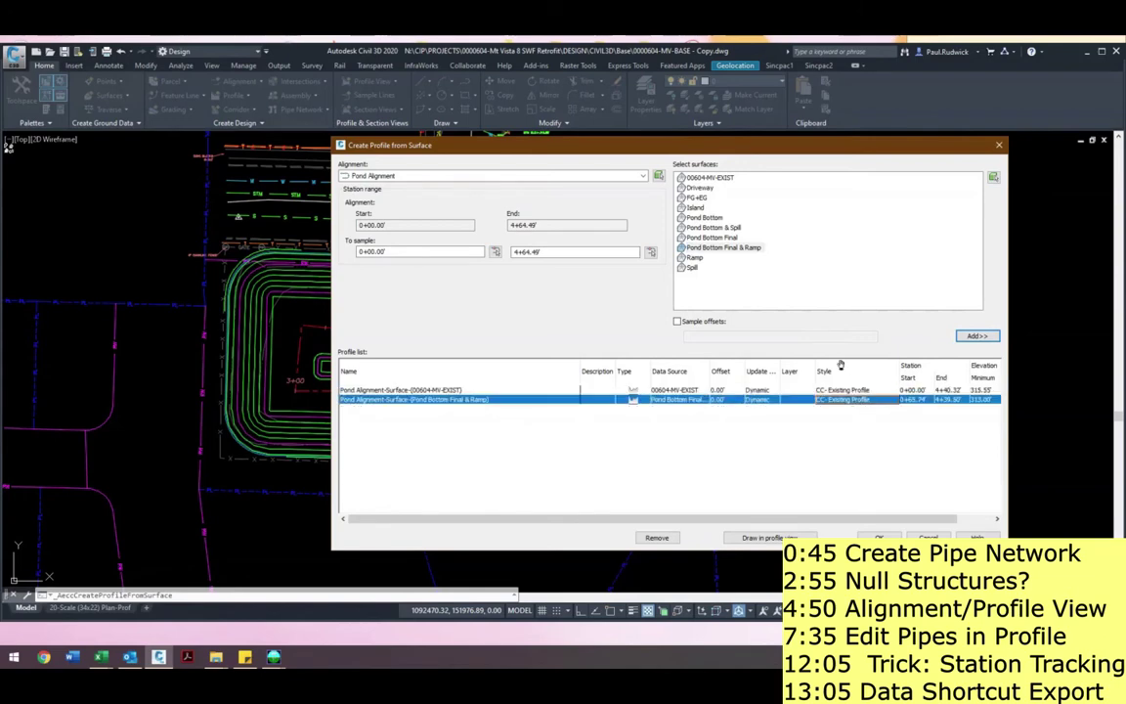
pyautogui.click(853, 401)
pyautogui.click(754, 231)
pyautogui.click(743, 250)
pyautogui.click(710, 254)
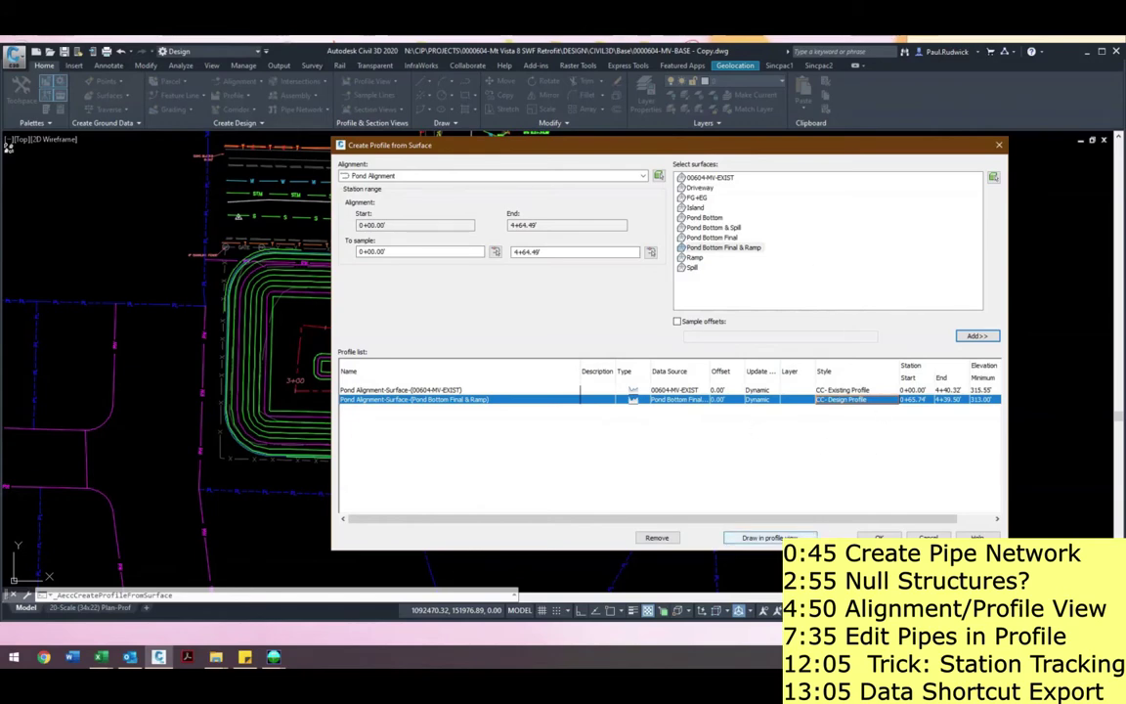
# - Draw the sampled profiles in a new Pond Alignment profile view placed in the empty space east of the site plan
pyautogui.click(770, 538)
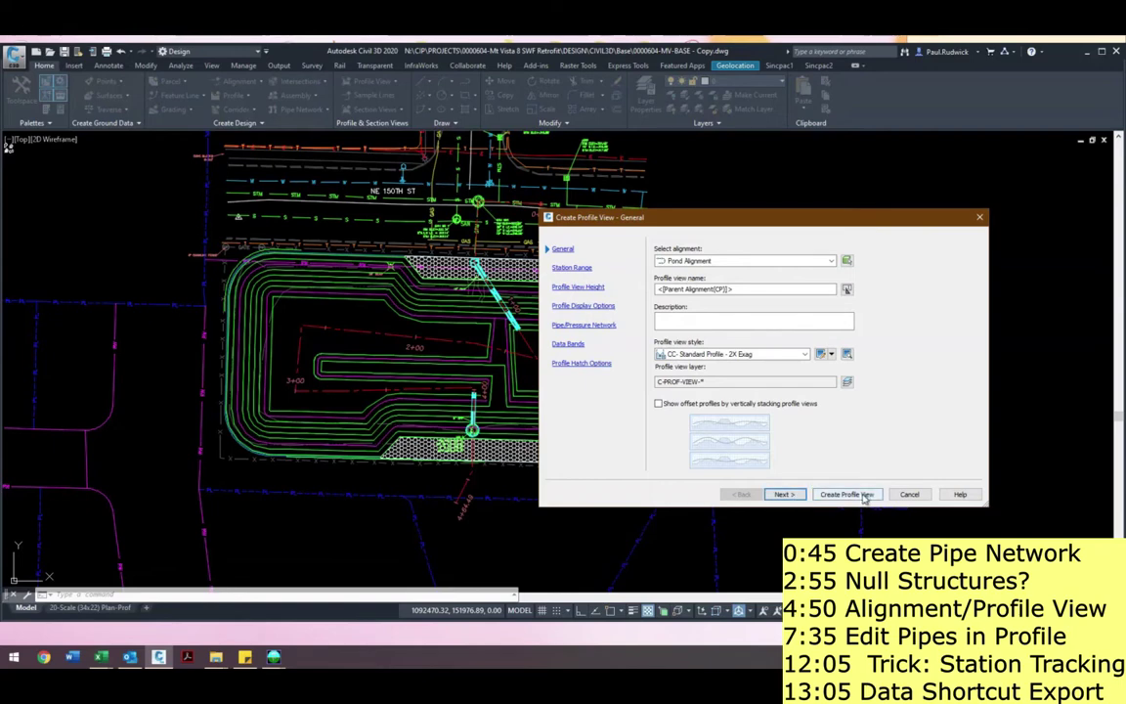
pyautogui.click(846, 495)
pyautogui.scroll(-5, 853, 332)
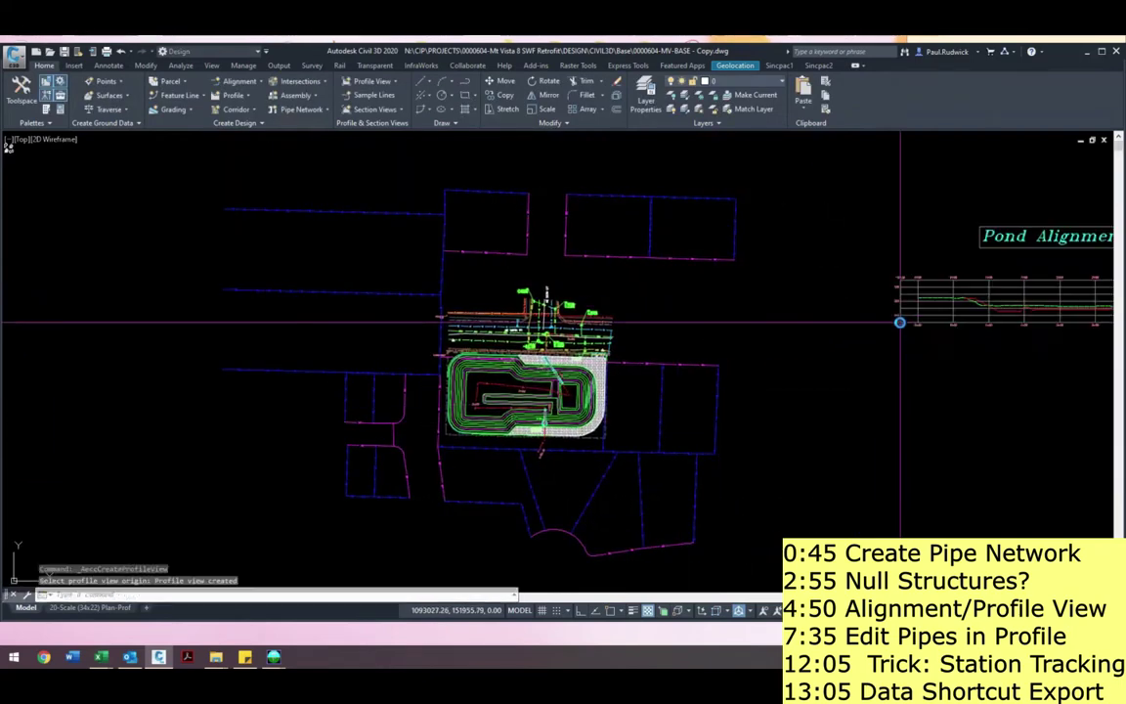
pyautogui.click(750, 345)
pyautogui.scroll(3, 880, 322)
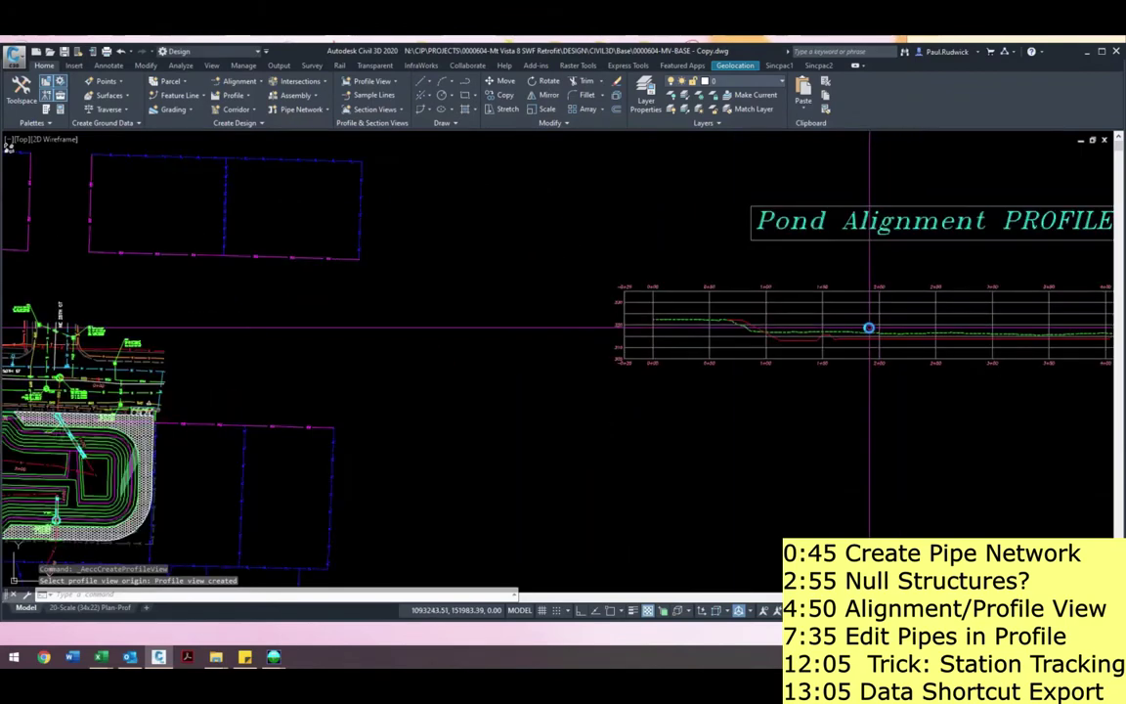
pyautogui.scroll(-3, 851, 332)
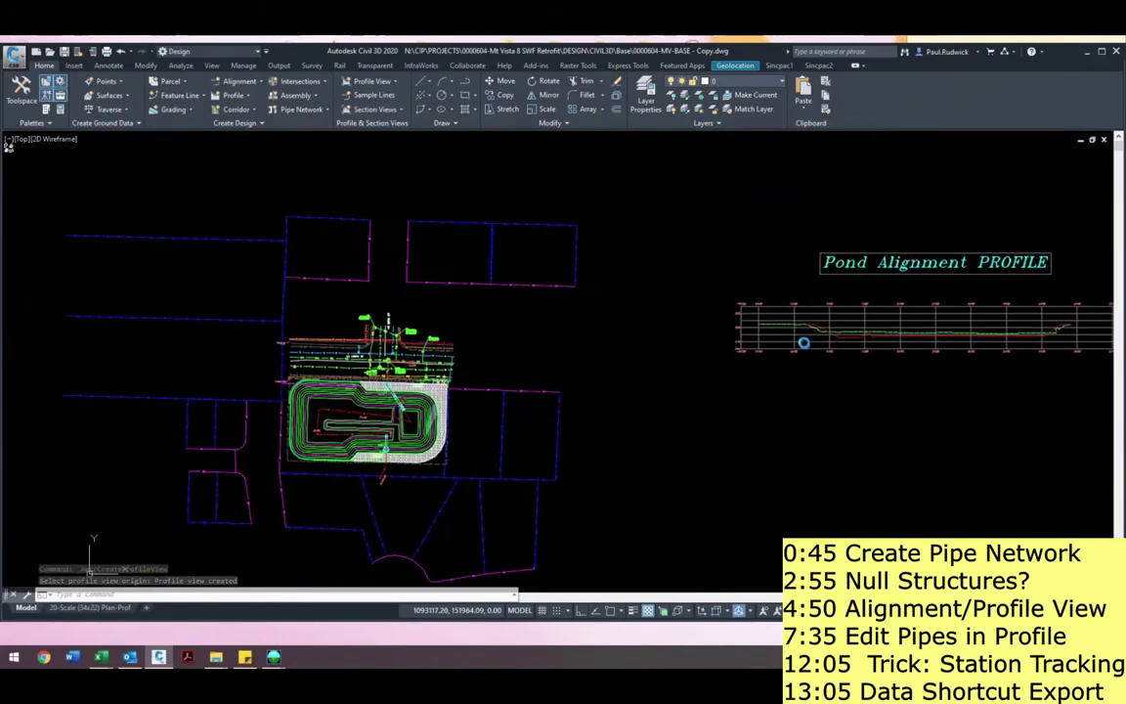
# - Split model space into two horizontal viewports, framing the pond plan in the upper one and the profile view in the lower one
pyautogui.click(221, 65)
pyautogui.click(479, 106)
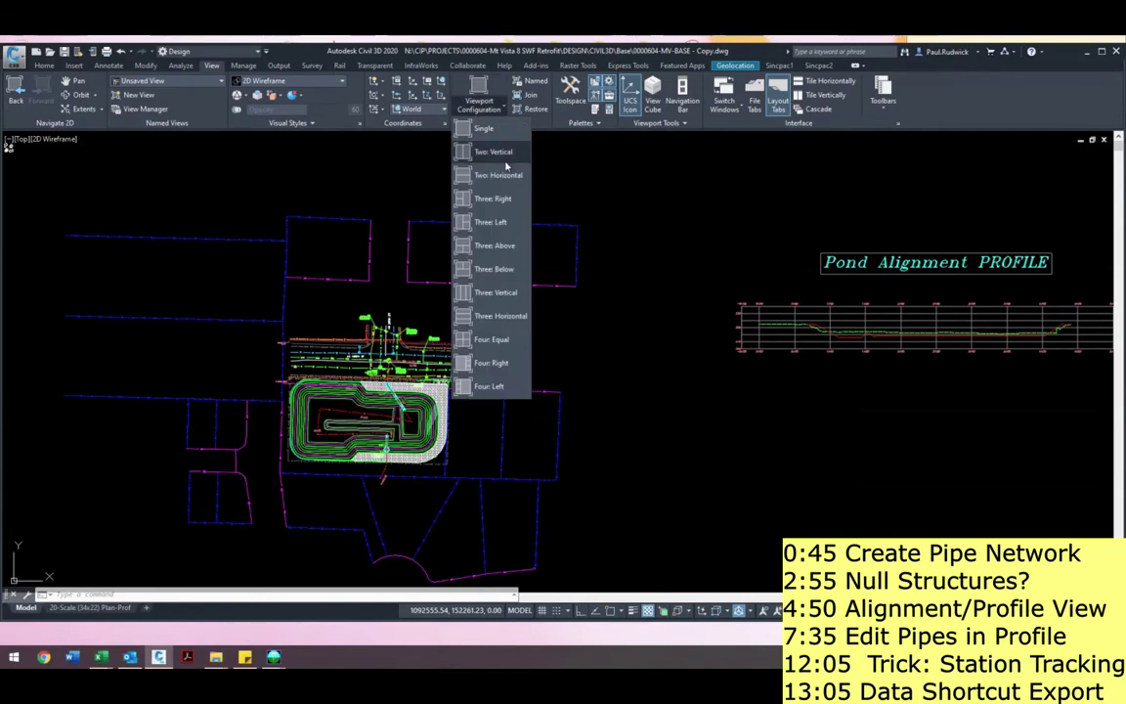
pyautogui.click(505, 175)
pyautogui.click(397, 423)
pyautogui.scroll(5, 440, 454)
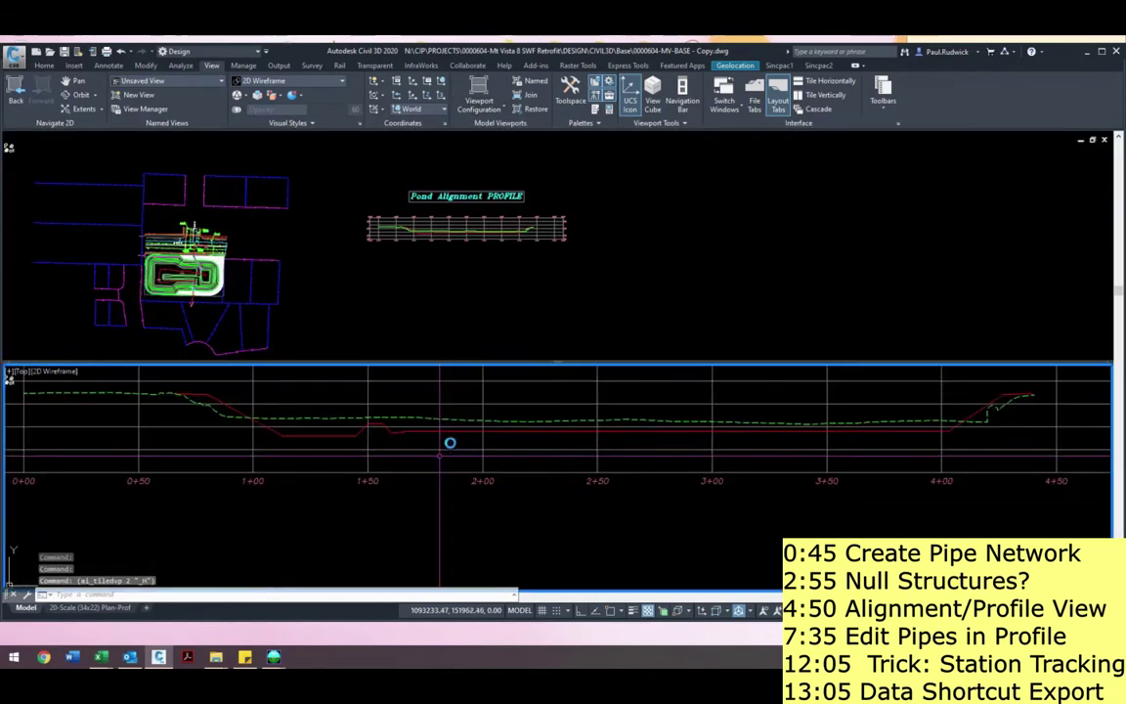
pyautogui.click(463, 307)
pyautogui.moveTo(490, 296); pyautogui.dragTo(794, 316, button='middle')
pyautogui.scroll(2, 489, 283)
pyautogui.scroll(6, 479, 293)
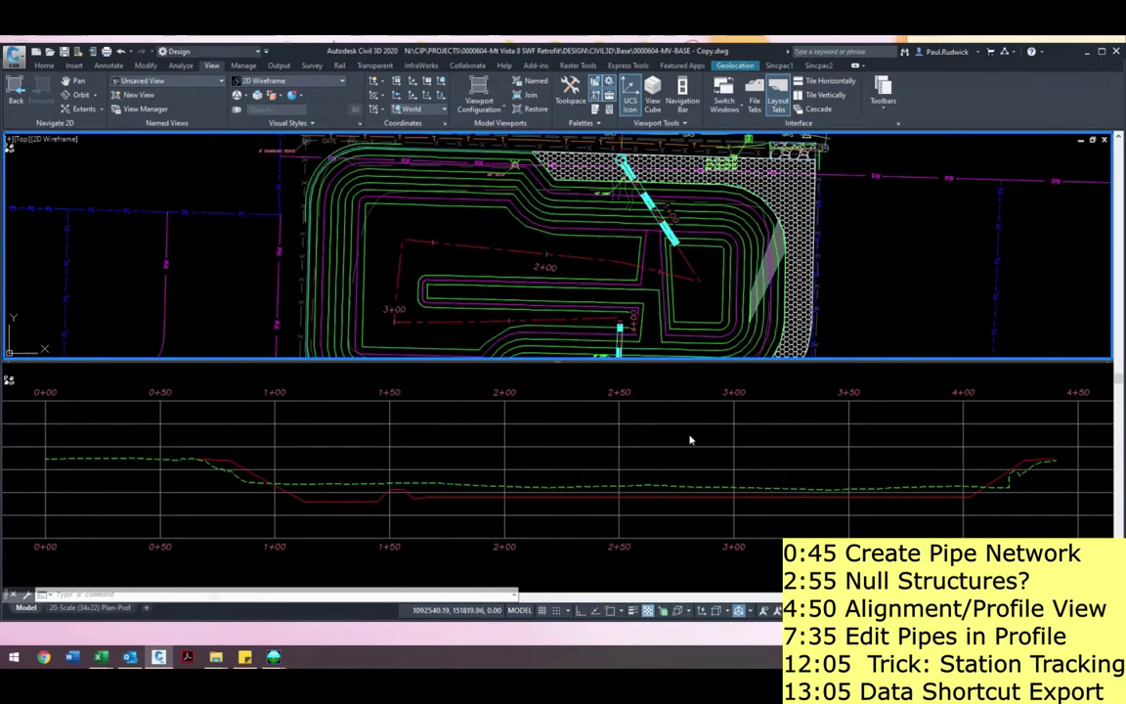
# - Turn on station tracking in all viewports for the Pond Alignment profile view, and clear the selection
pyautogui.click(685, 431)
pyautogui.click(683, 427)
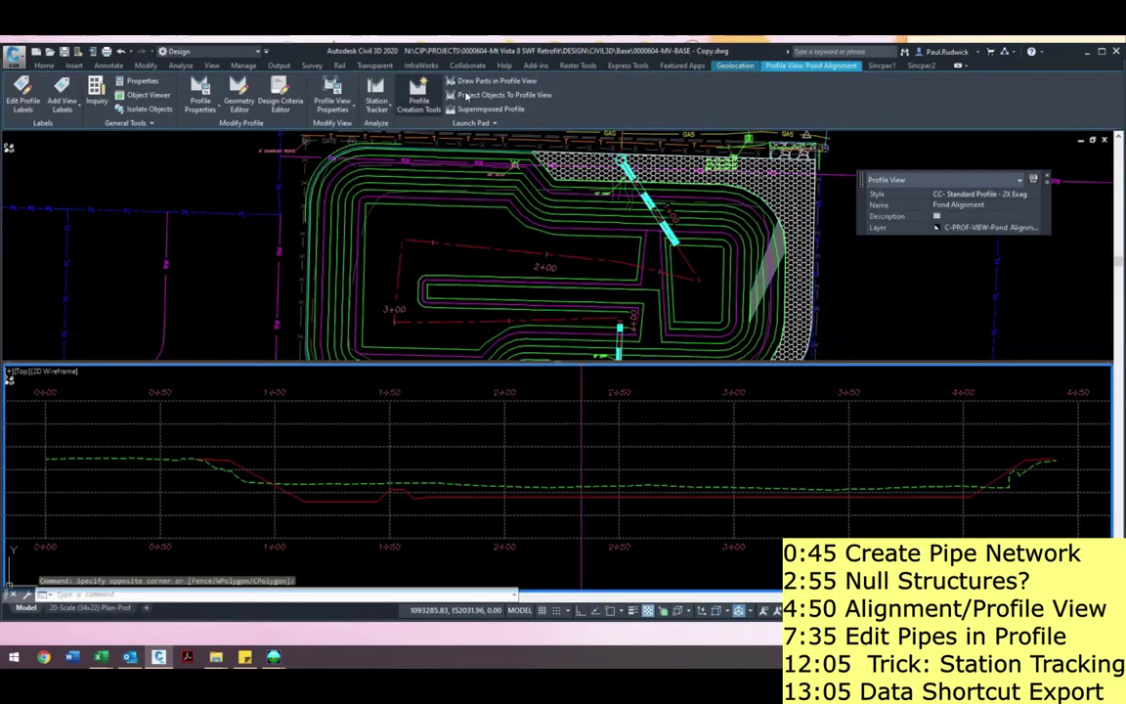
pyautogui.click(388, 101)
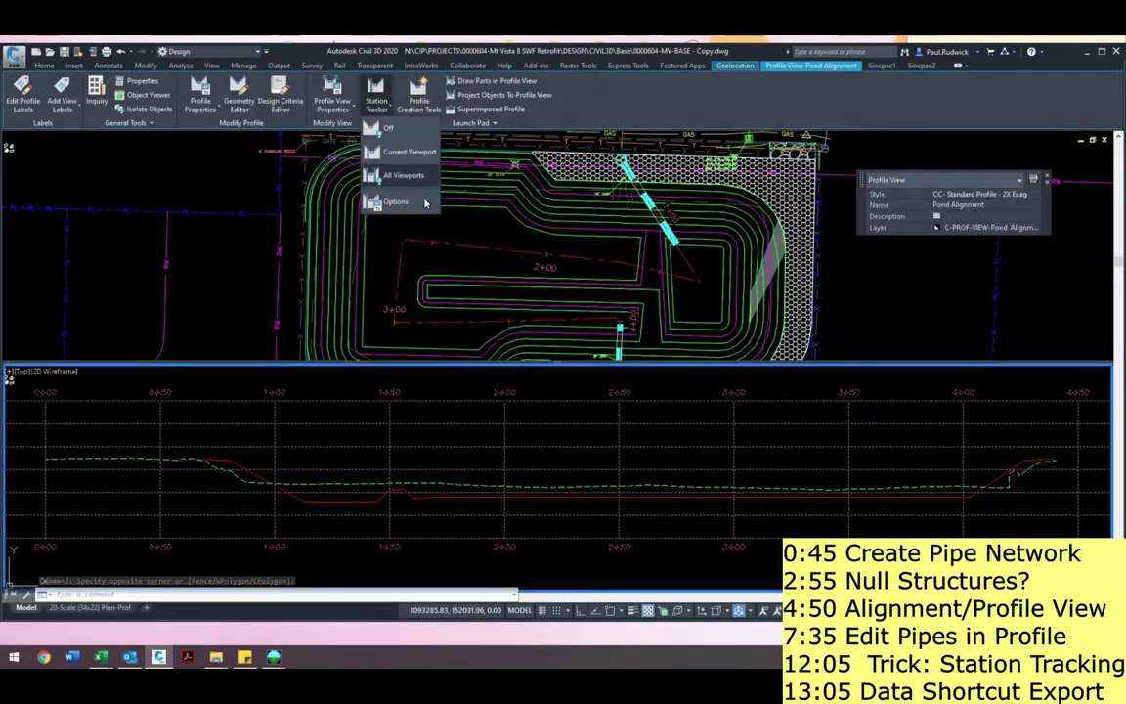
pyautogui.click(357, 181)
pyautogui.click(657, 392)
pyautogui.press('Escape')
pyautogui.press('Escape')
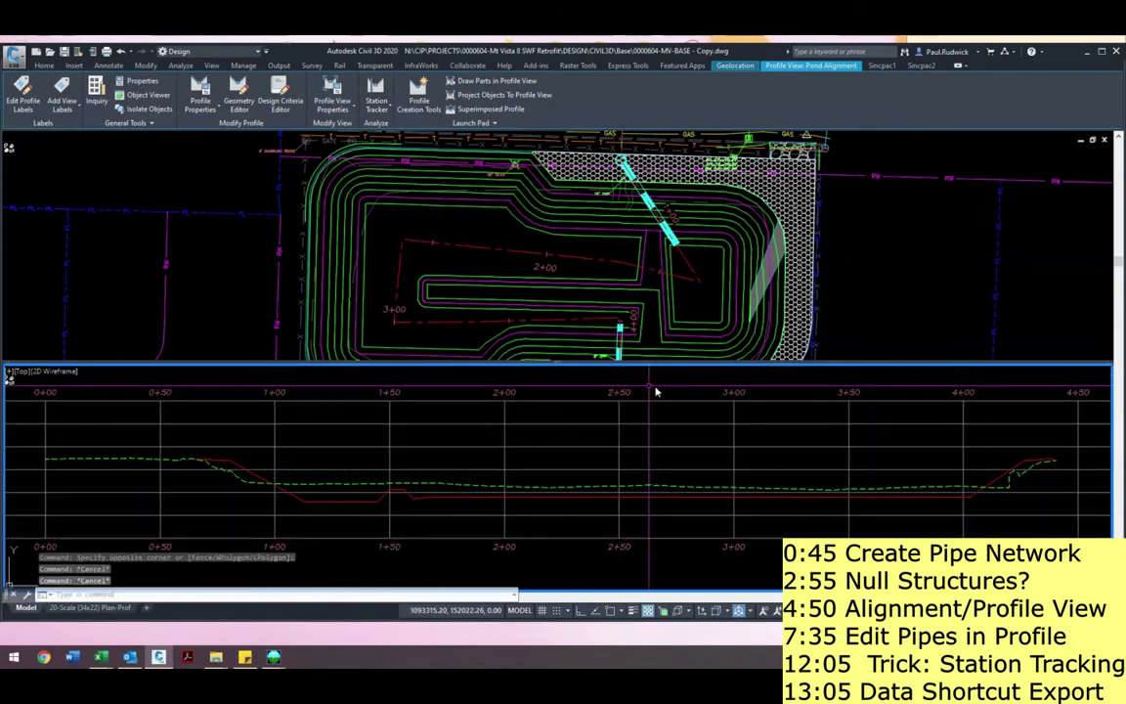
# - Draw the outlet pipe and its manhole at the pond's south side in the Pond Alignment profile view
pyautogui.click(646, 251)
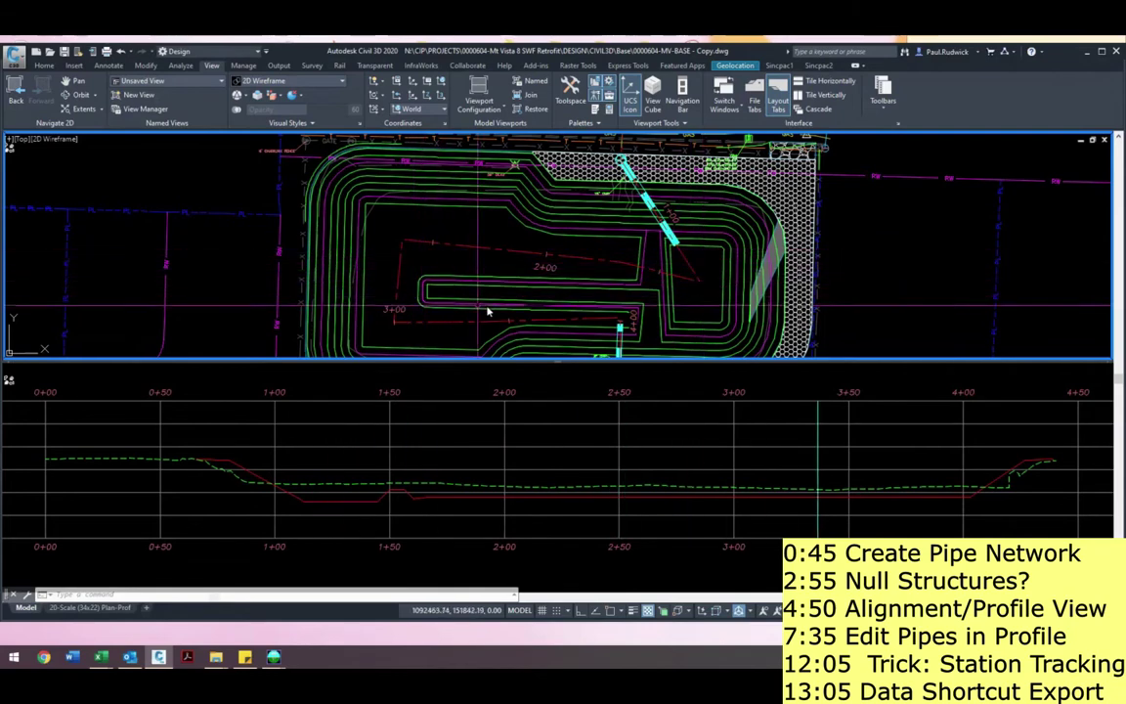
pyautogui.moveTo(615, 326); pyautogui.dragTo(580, 262, button='middle')
pyautogui.scroll(1, 580, 262)
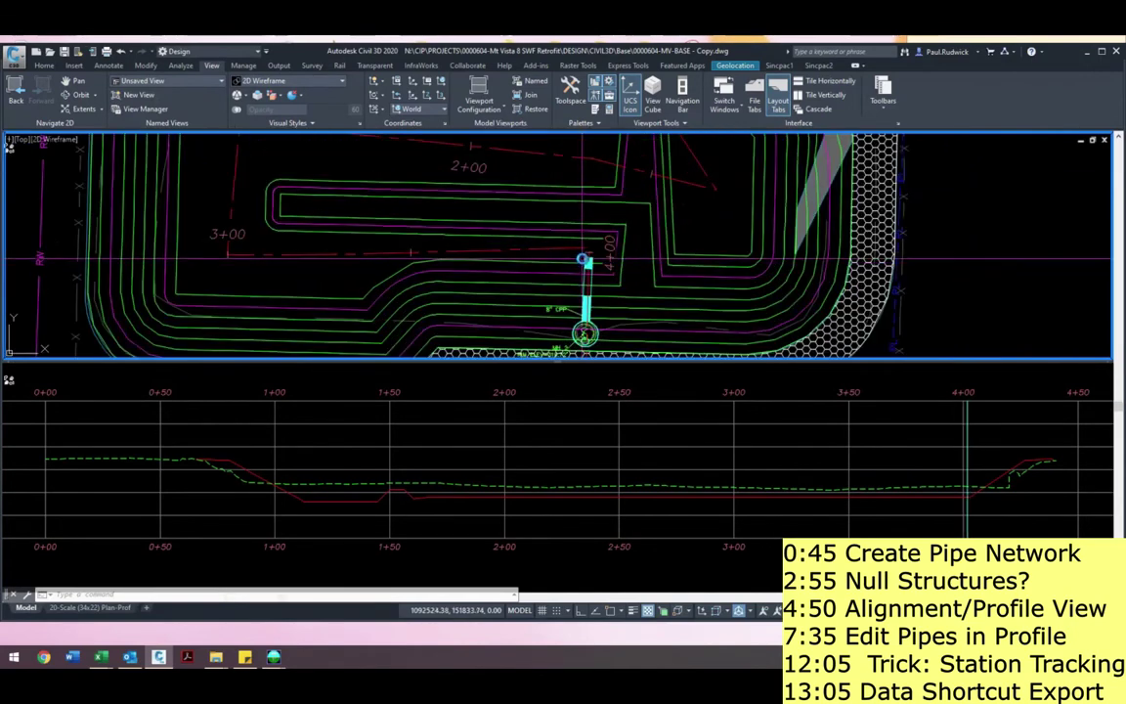
pyautogui.click(589, 298)
pyautogui.rightClick(598, 344)
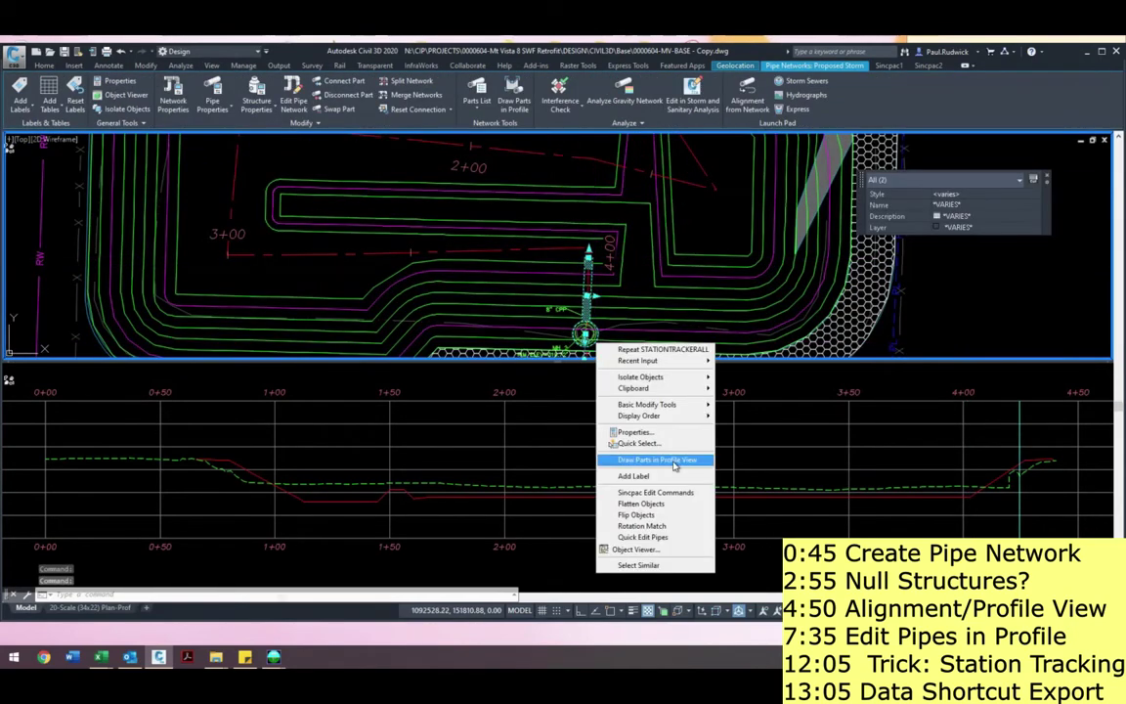
pyautogui.click(677, 465)
pyautogui.click(779, 453)
pyautogui.click(779, 453)
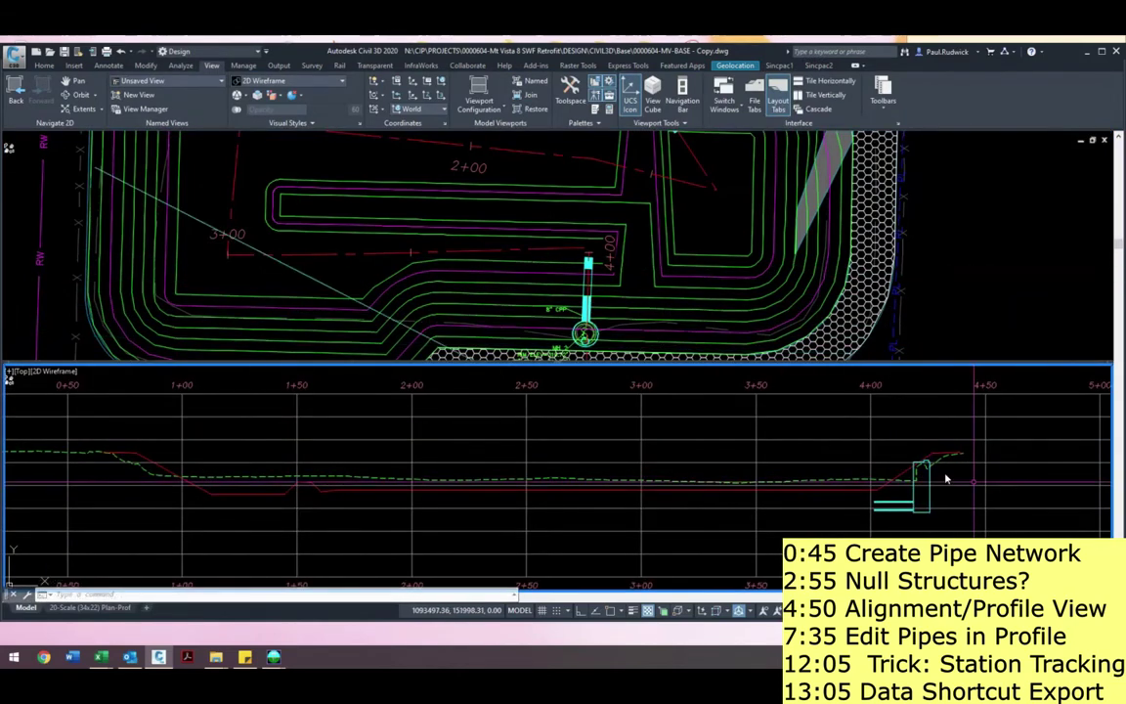
# - Raise the outlet manhole's rim in profile view to the design surface, and clear the selection
pyautogui.click(925, 469)
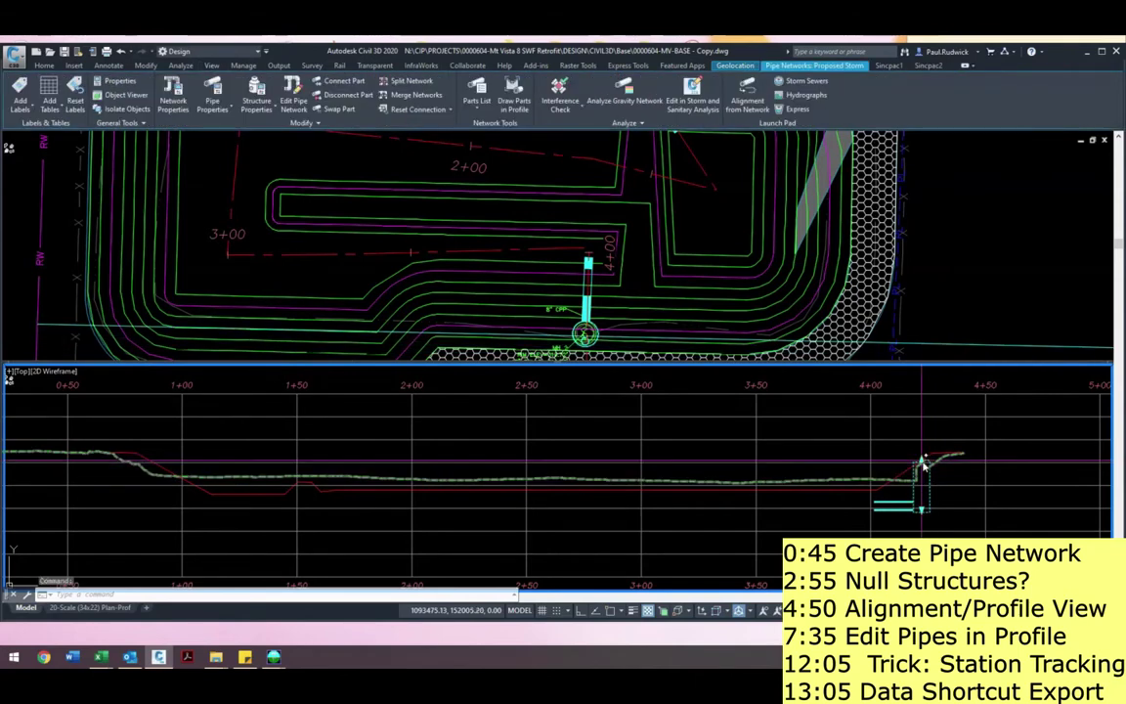
pyautogui.click(922, 462)
pyautogui.press('Escape')
# - Raise the outlet pipe's pond end to just above the design pond bottom and its manhole end higher, sloping it down toward the pond
pyautogui.click(897, 505)
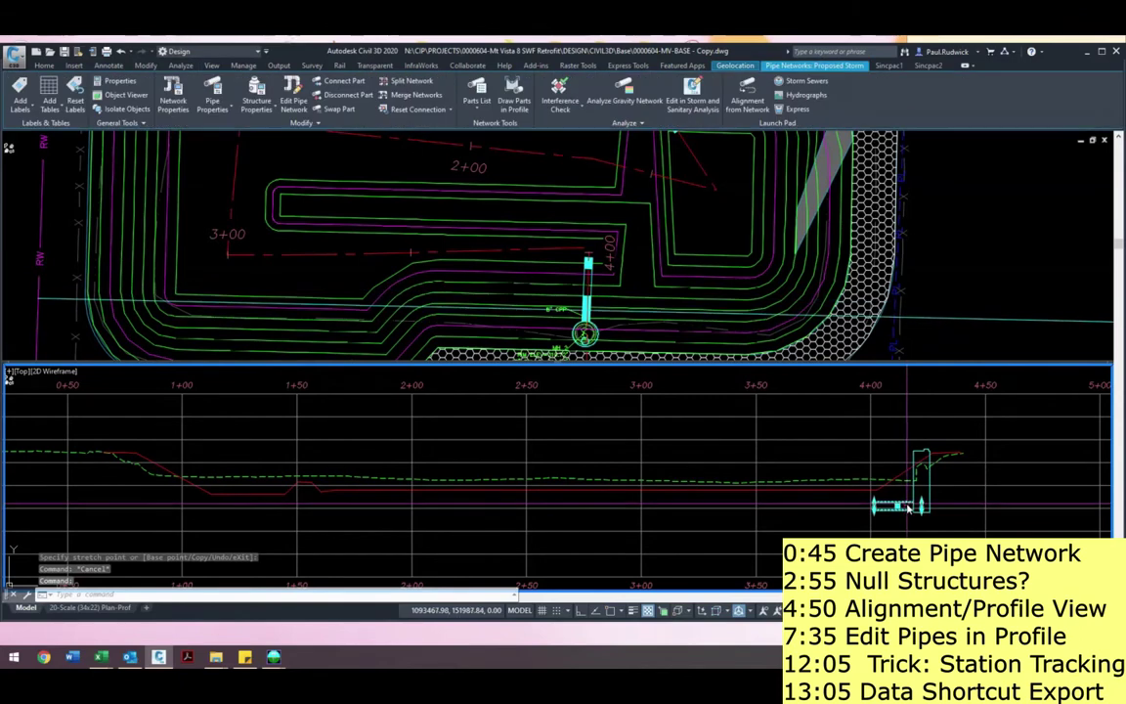
pyautogui.scroll(2, 907, 502)
pyautogui.click(929, 501)
pyautogui.click(929, 472)
pyautogui.moveTo(866, 487); pyautogui.dragTo(868, 469, button='middle')
pyautogui.click(856, 520)
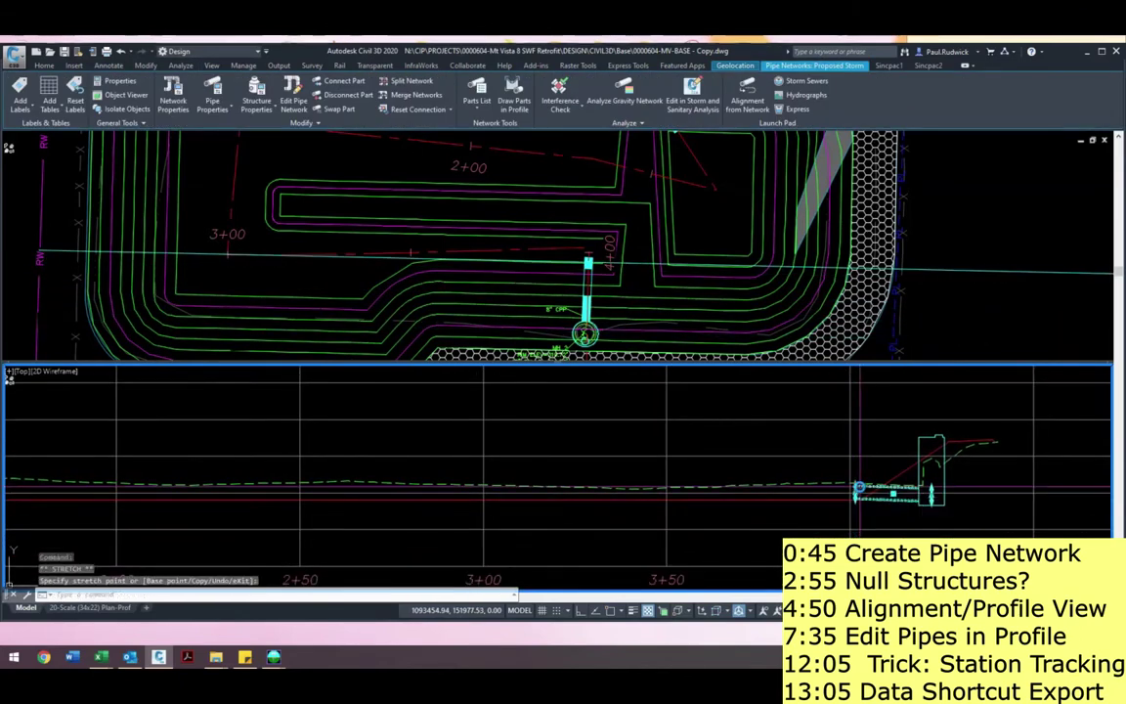
pyautogui.scroll(2, 931, 483)
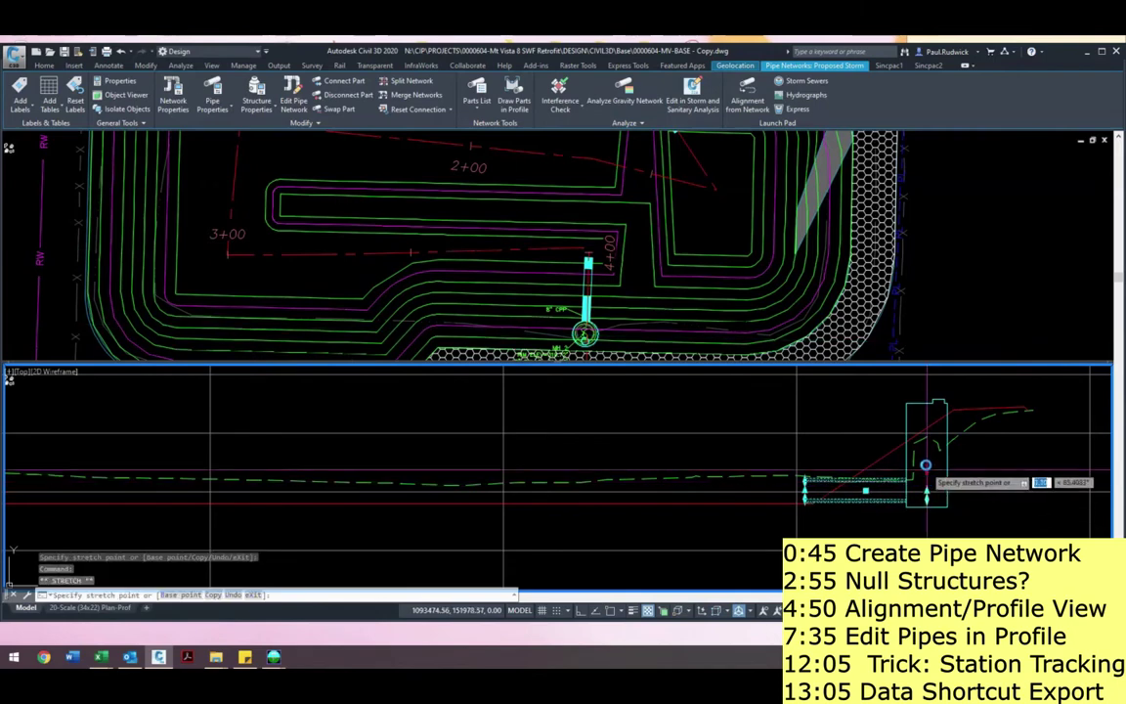
pyautogui.click(924, 461)
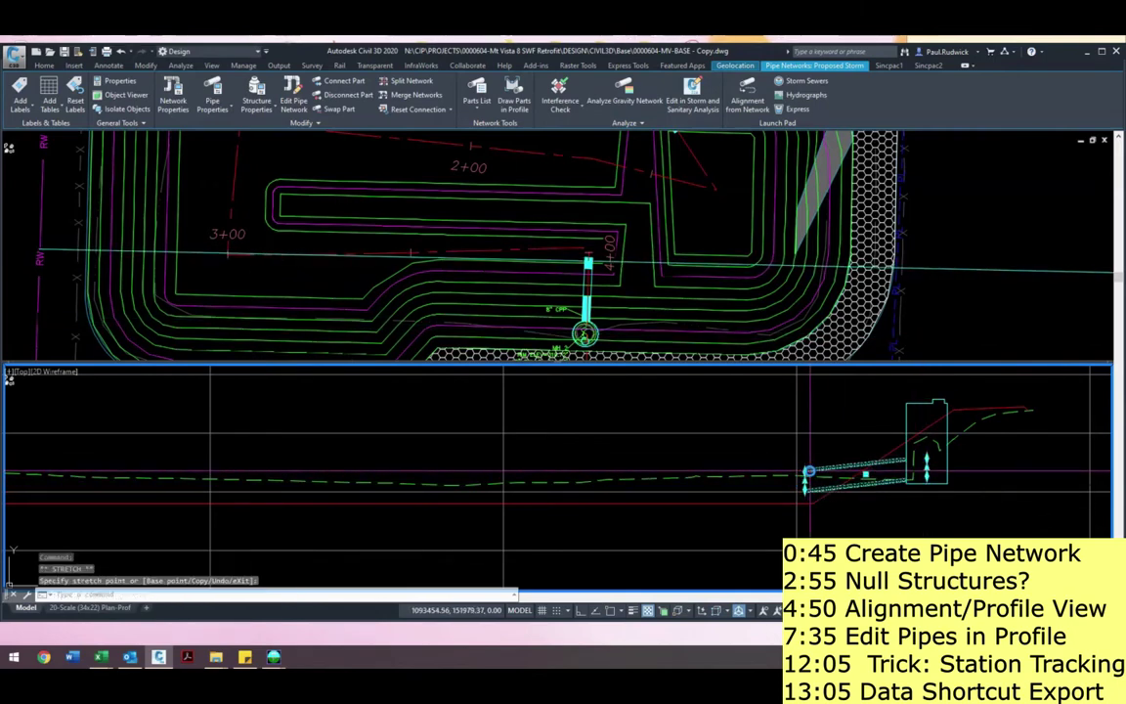
pyautogui.scroll(-2, 772, 473)
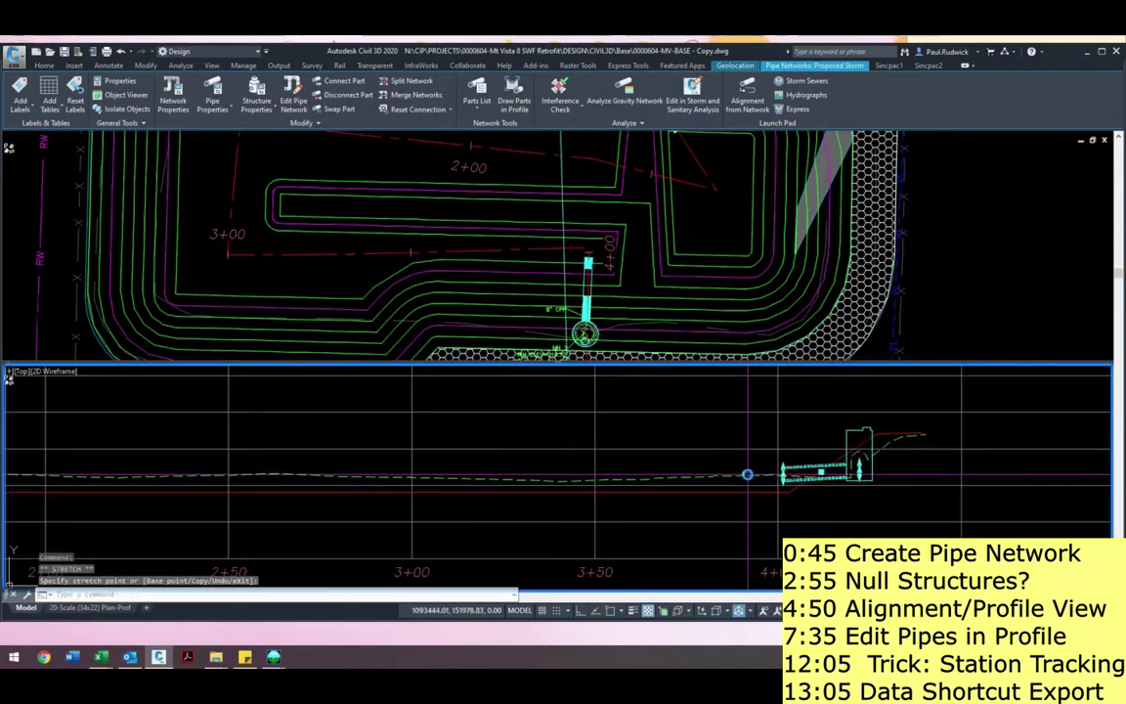
pyautogui.press('Escape')
# - Examine the rim and invert elevations labelled at MH 2 in the plan viewport
pyautogui.click(661, 311)
pyautogui.scroll(4, 665, 252)
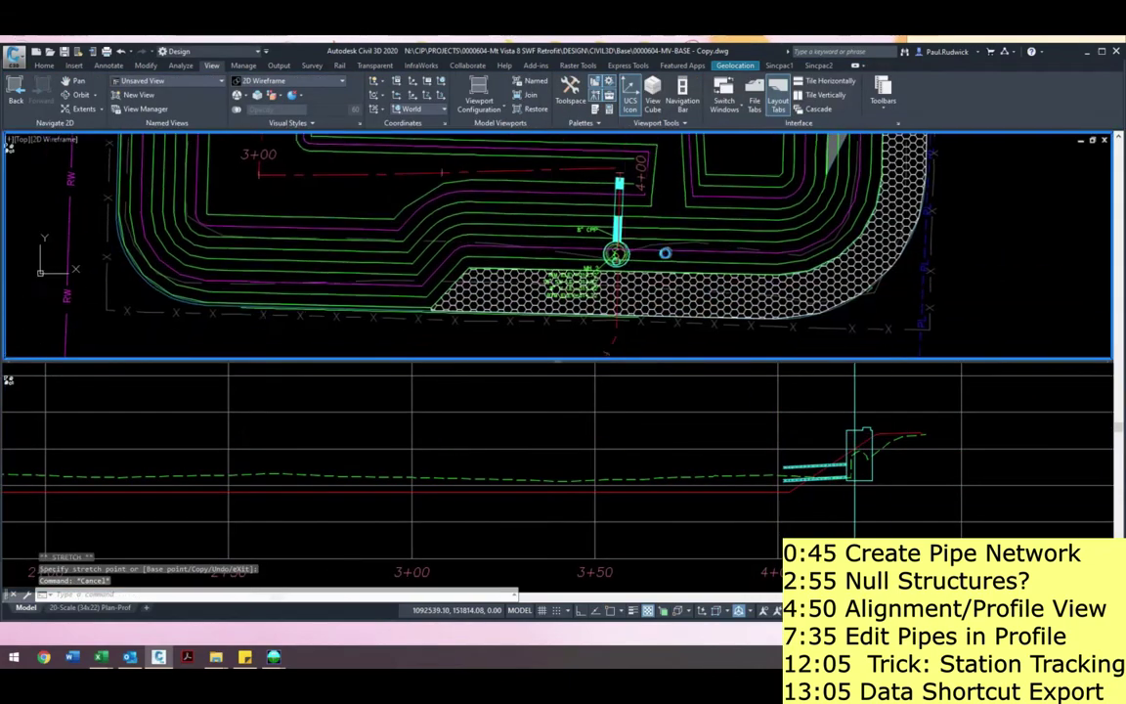
pyautogui.scroll(1, 614, 279)
pyautogui.scroll(-1, 609, 245)
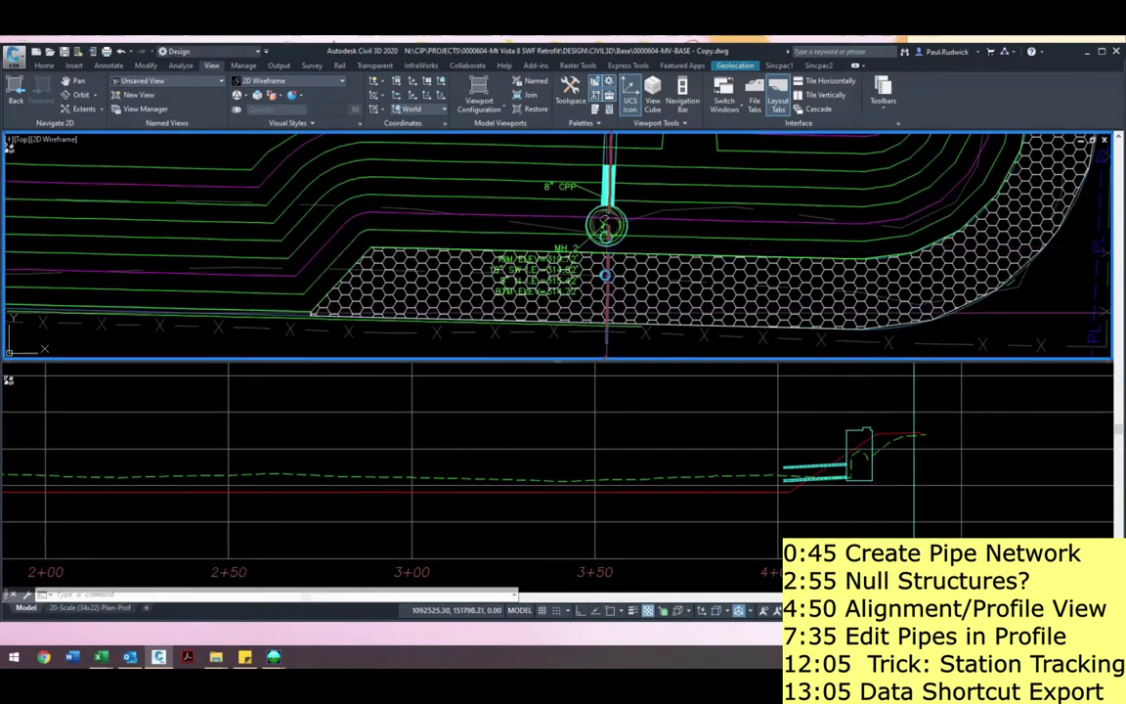
# - Create a pipe network by layout named Existing Storm, using the CC- Existing Storm Sewer (2018-01) parts list and the 00604-MV-EXIST surface
pyautogui.scroll(2, 548, 260)
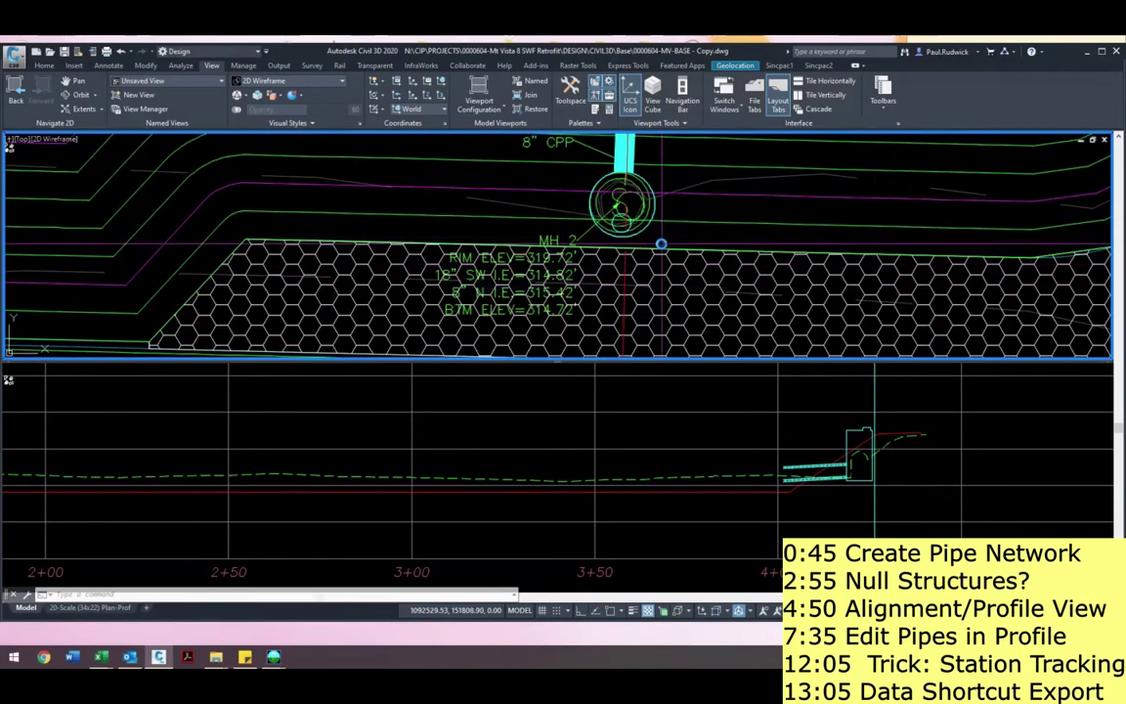
pyautogui.click(743, 167)
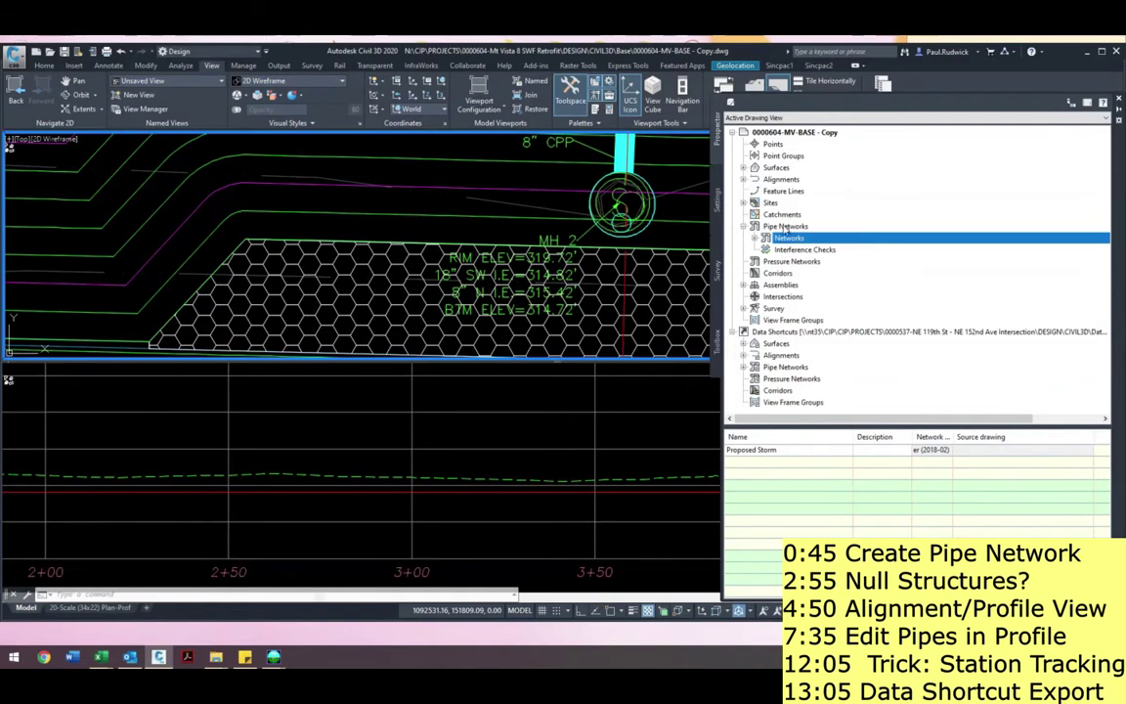
pyautogui.rightClick(802, 227)
pyautogui.click(772, 237)
pyautogui.rightClick(796, 238)
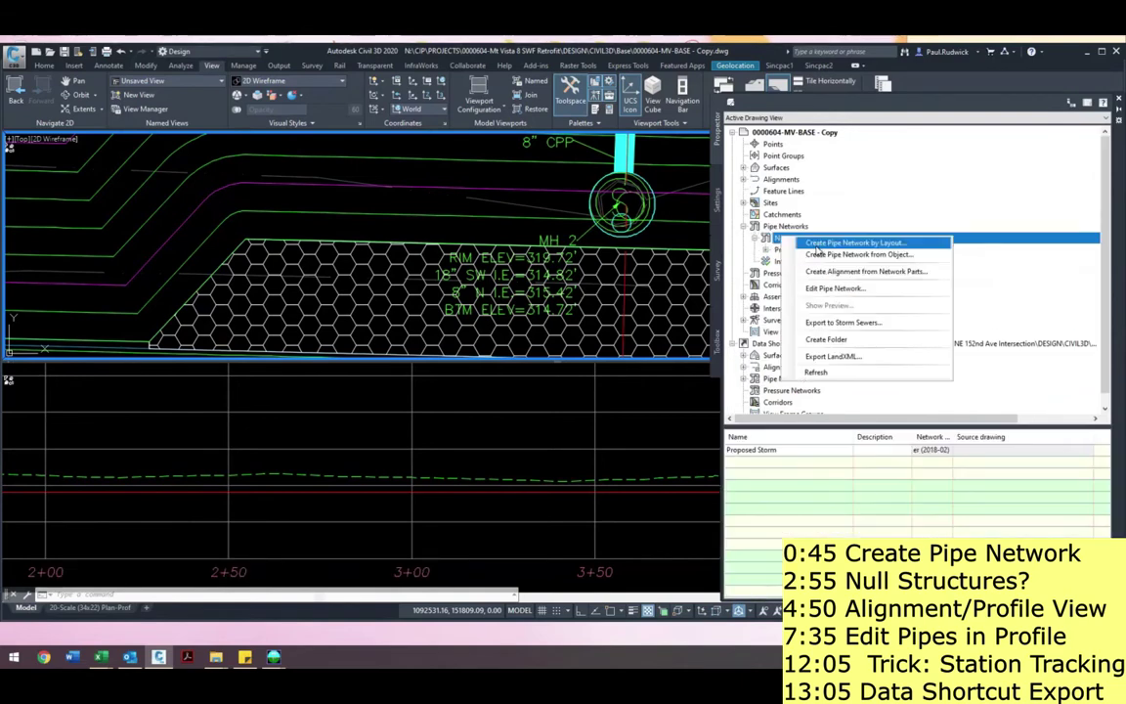
pyautogui.click(818, 244)
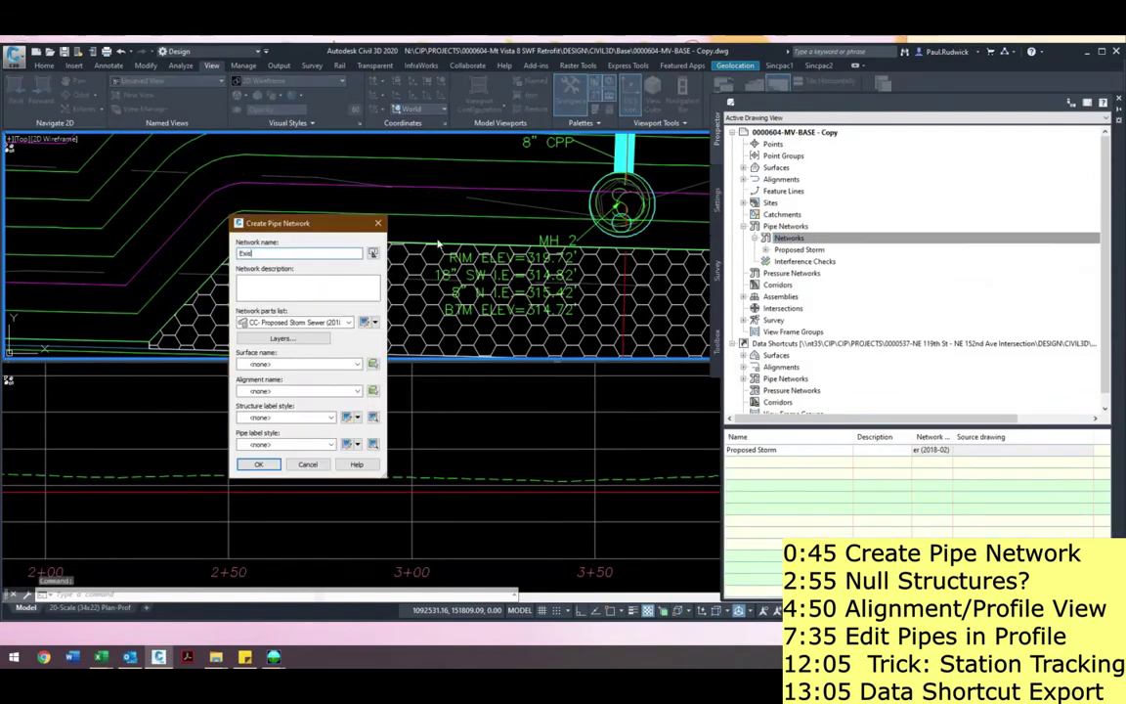
pyautogui.write('Existing Storm')
pyautogui.click(313, 322)
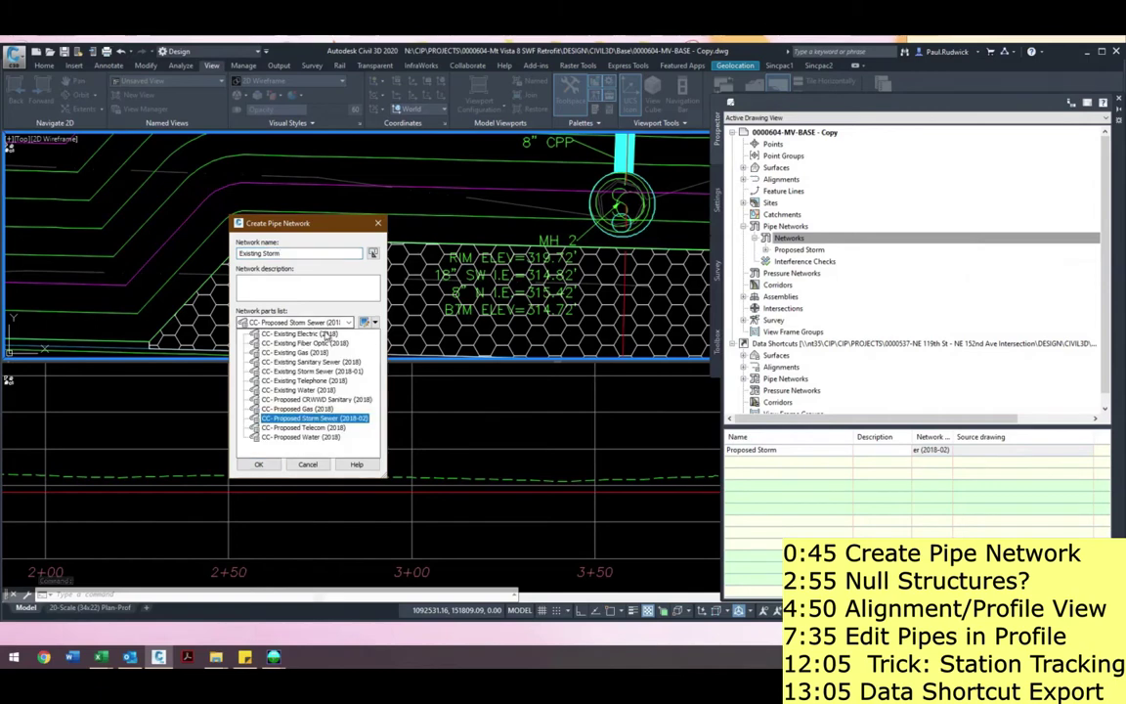
pyautogui.click(324, 373)
pyautogui.click(333, 365)
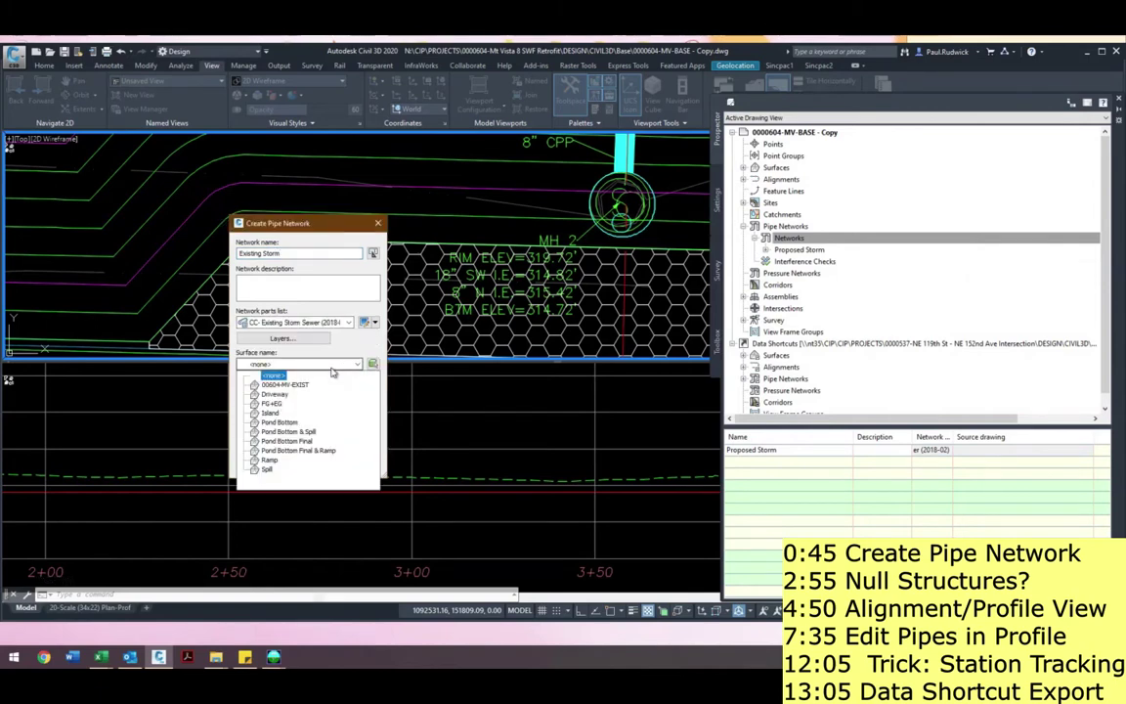
pyautogui.click(287, 385)
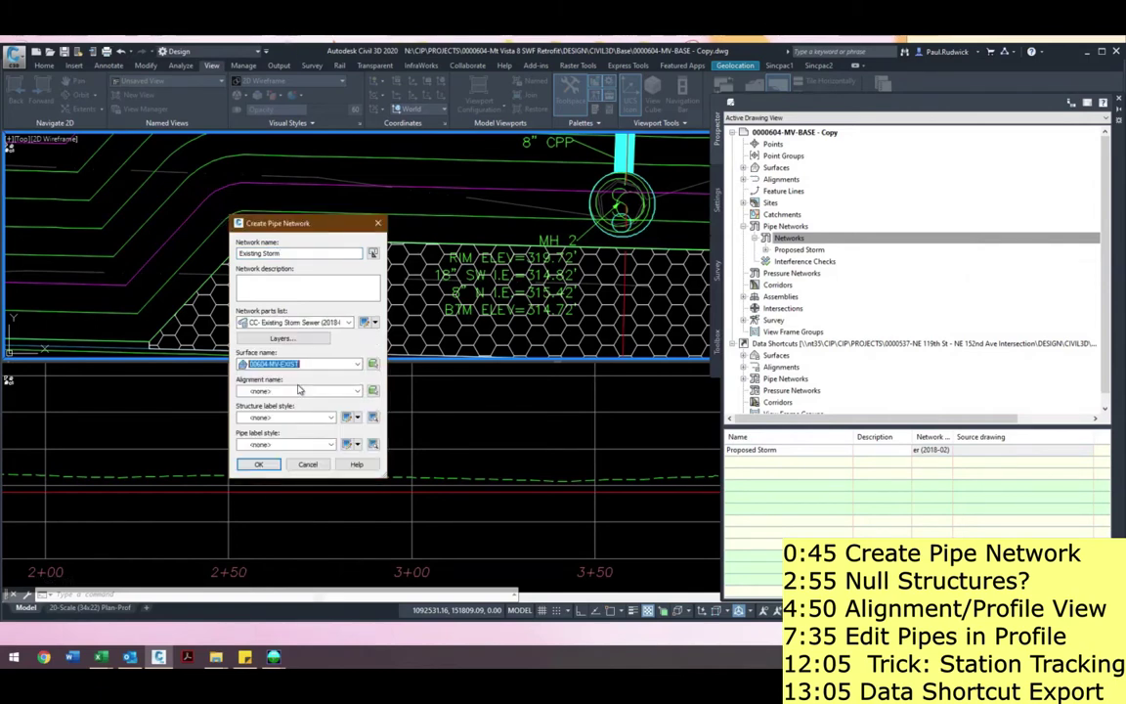
pyautogui.click(266, 466)
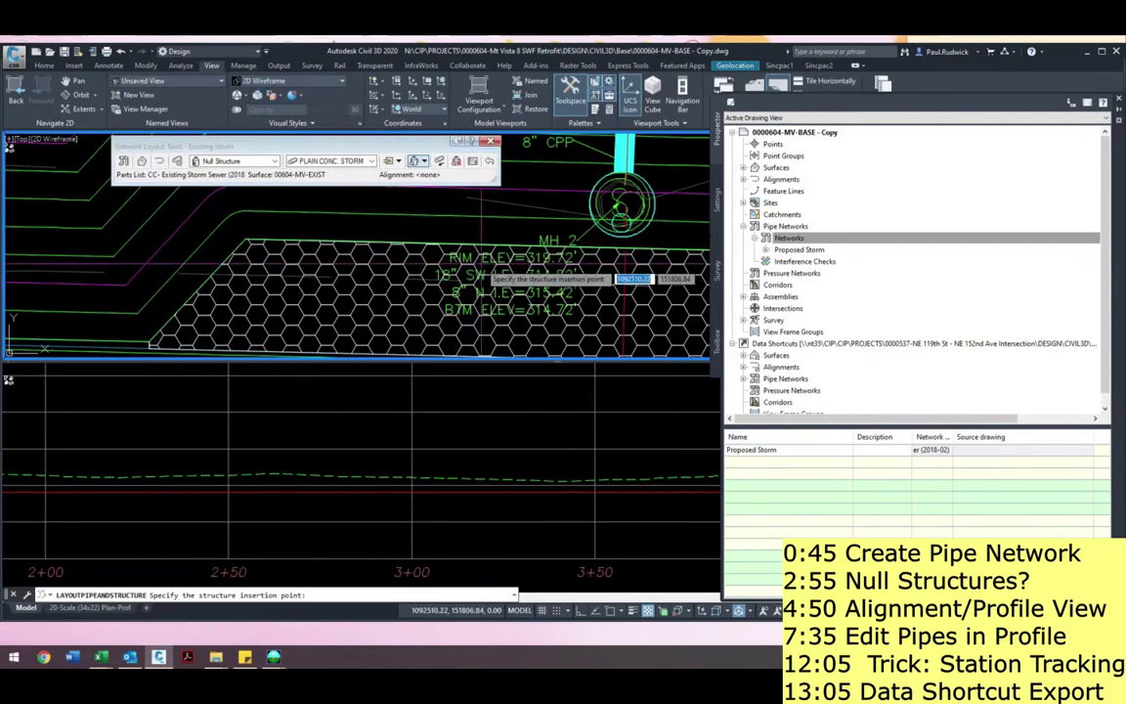
# - Set the layout parts to the plain concrete 18 in. storm sewer pipe and the EXIST MH 48 IN. DIAM. TYPE 1 manhole
pyautogui.click(355, 164)
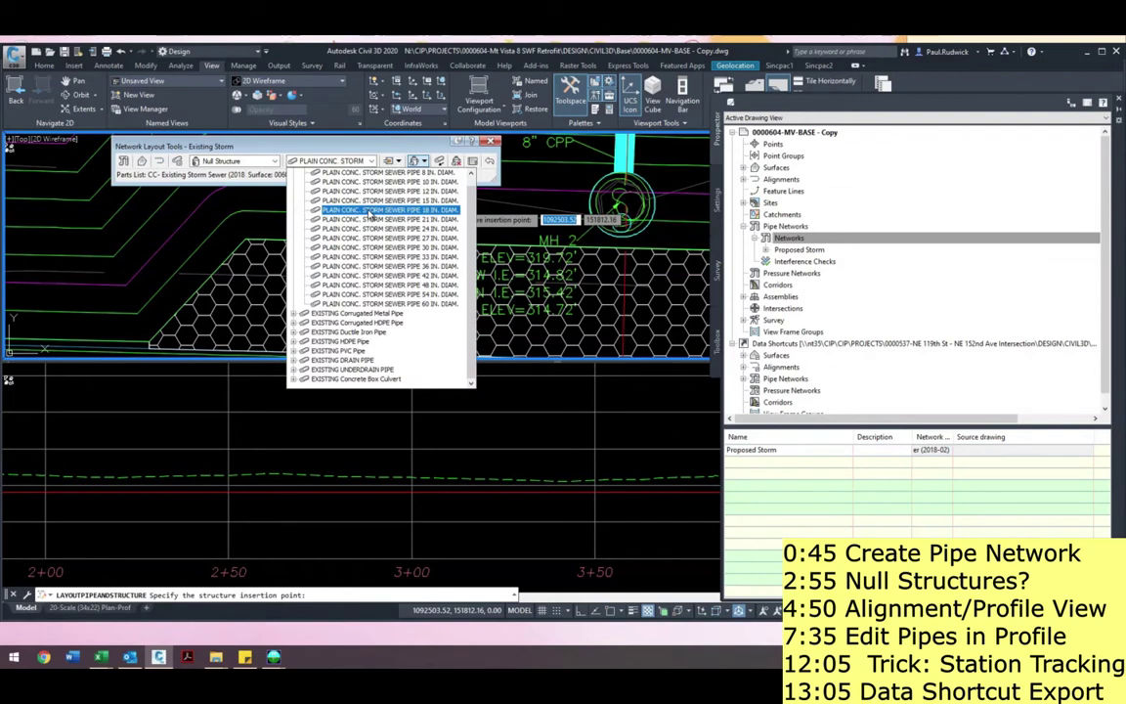
pyautogui.click(372, 211)
pyautogui.moveTo(624, 207); pyautogui.dragTo(540, 202, button='middle')
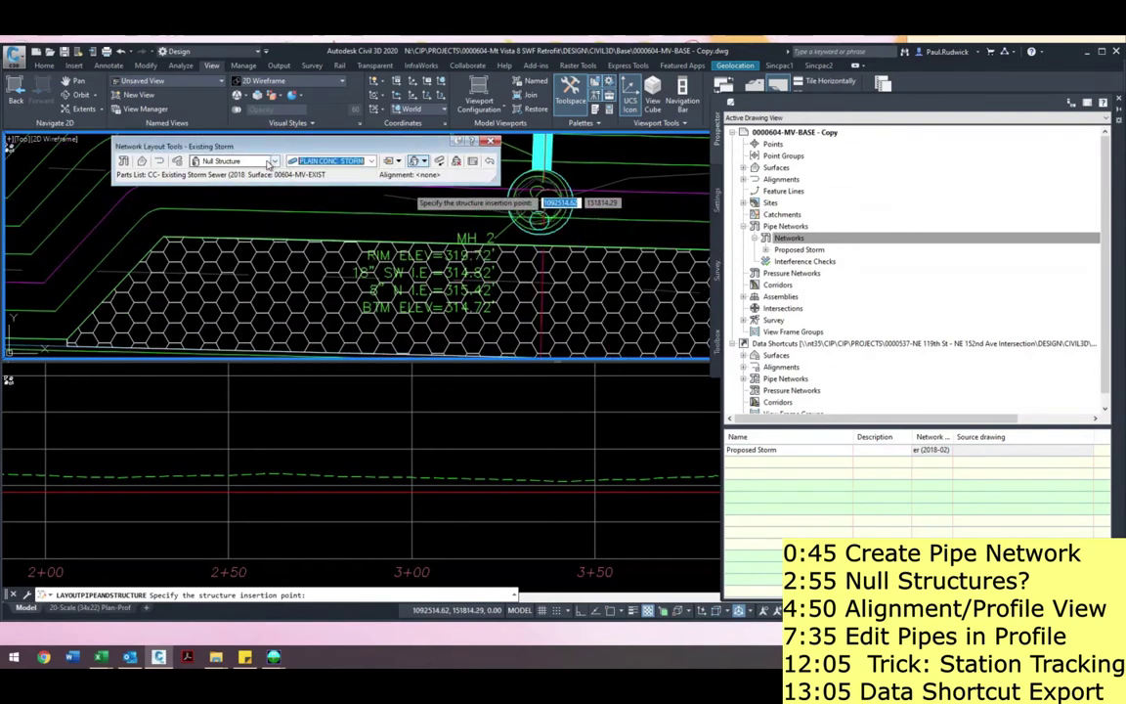
pyautogui.click(275, 163)
pyautogui.click(198, 192)
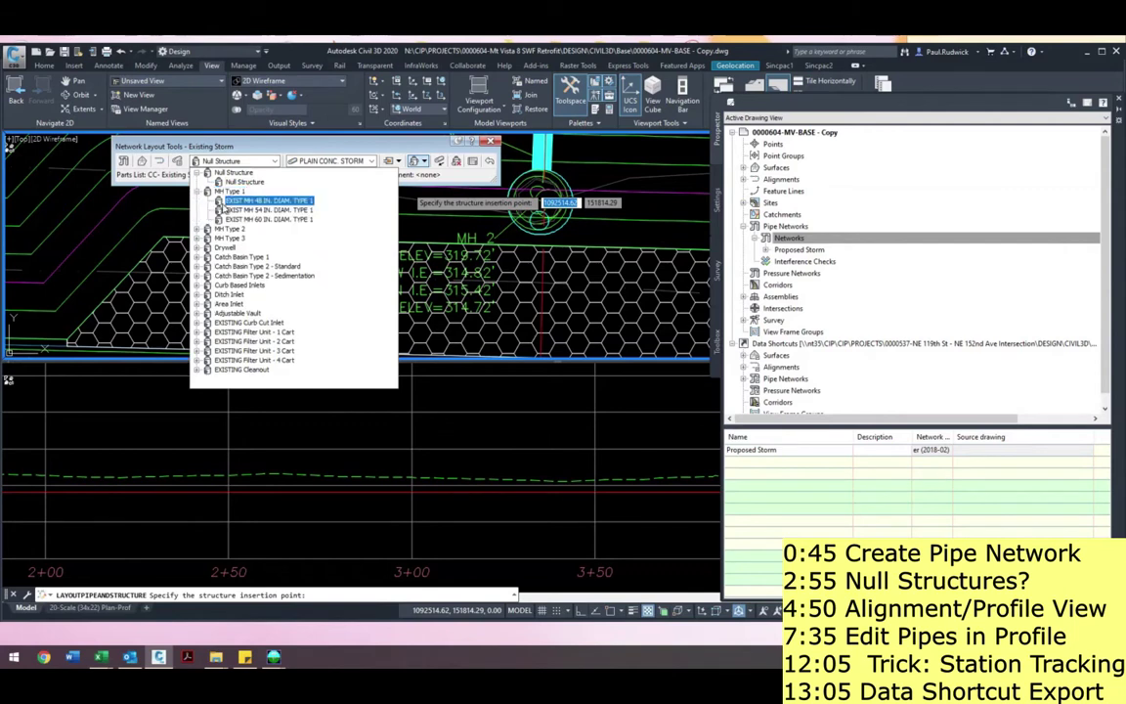
pyautogui.click(231, 201)
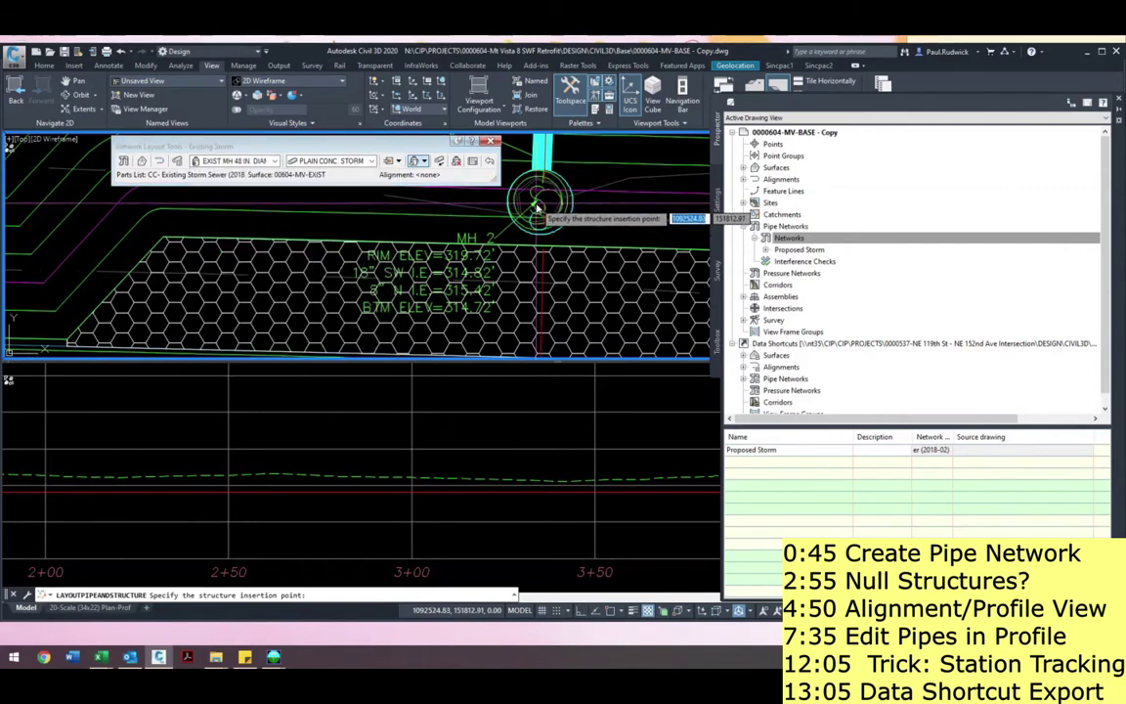
# - Lay out the existing pipe from a manhole at MH 2 south past the fence line, and remove the manhole at its south end
pyautogui.scroll(1, 537, 252)
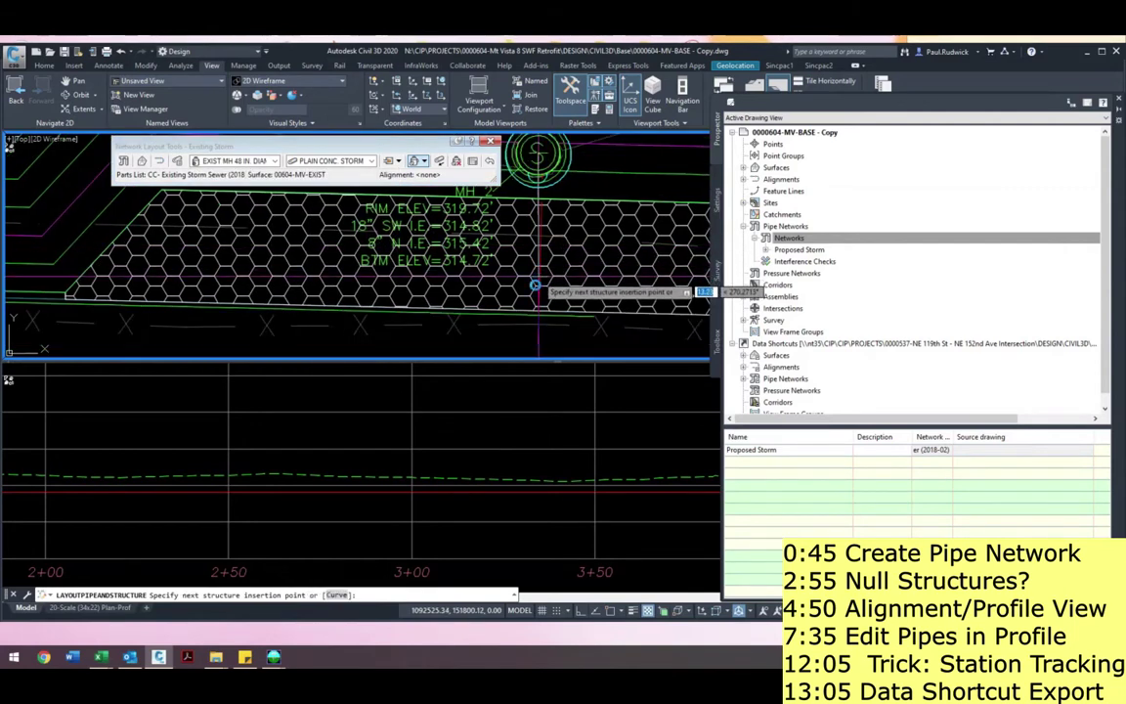
pyautogui.moveTo(536, 317); pyautogui.dragTo(534, 275, button='middle')
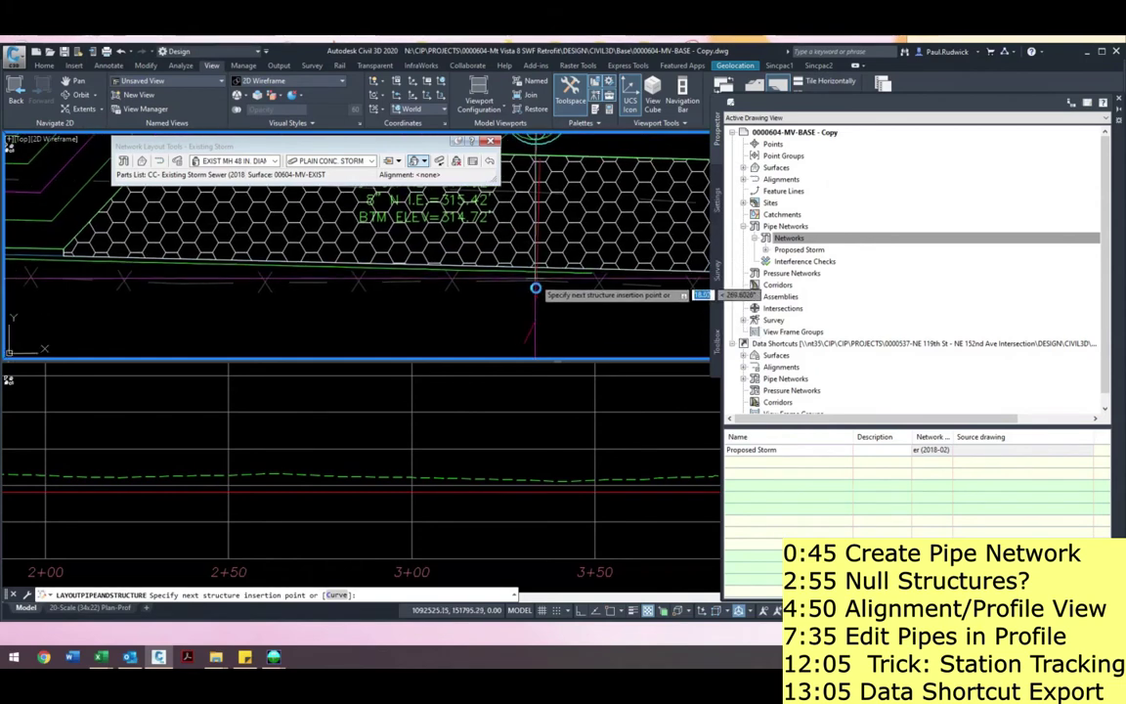
pyautogui.click(534, 300)
pyautogui.press('Escape')
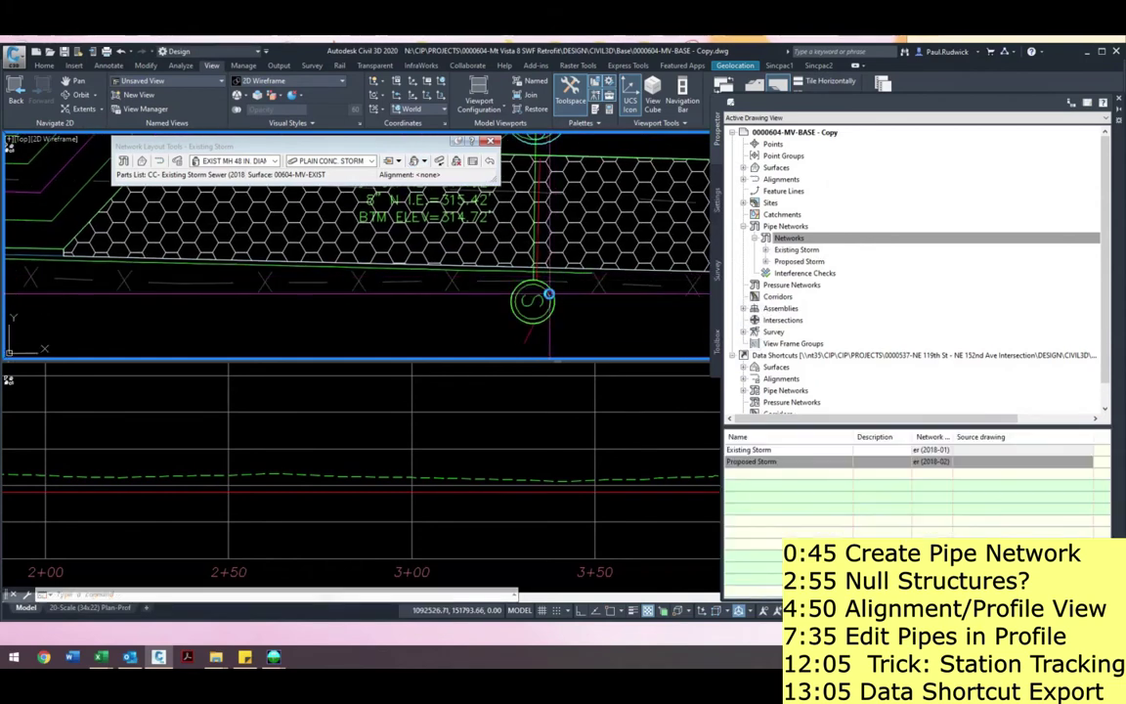
pyautogui.moveTo(554, 298); pyautogui.dragTo(582, 309, button='middle')
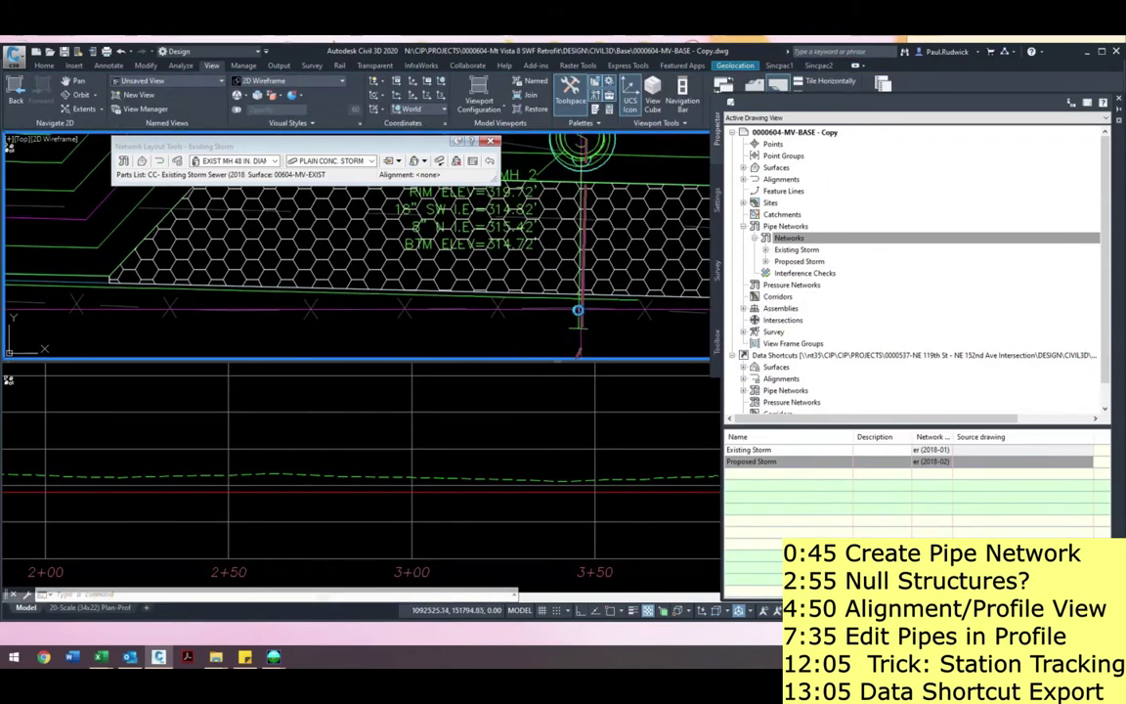
# - Set the existing pipe's start invert elevation to 314.82' and end invert elevation to 314.72', and close the network layout tools
pyautogui.click(580, 310)
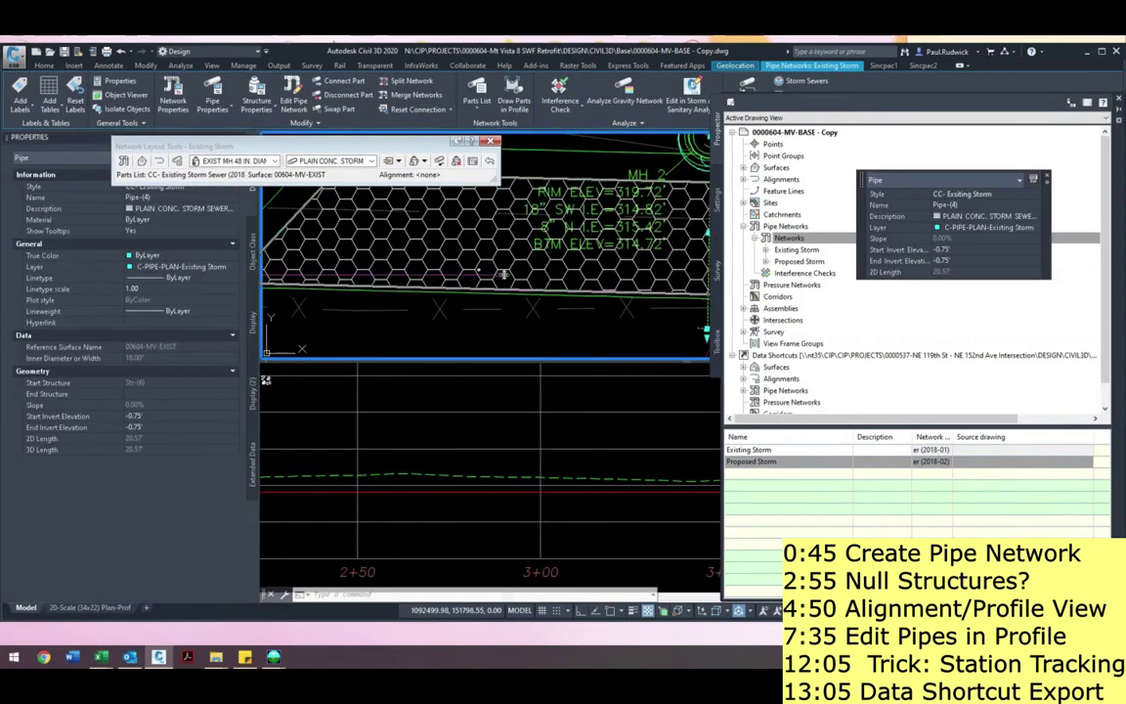
pyautogui.press('Escape')
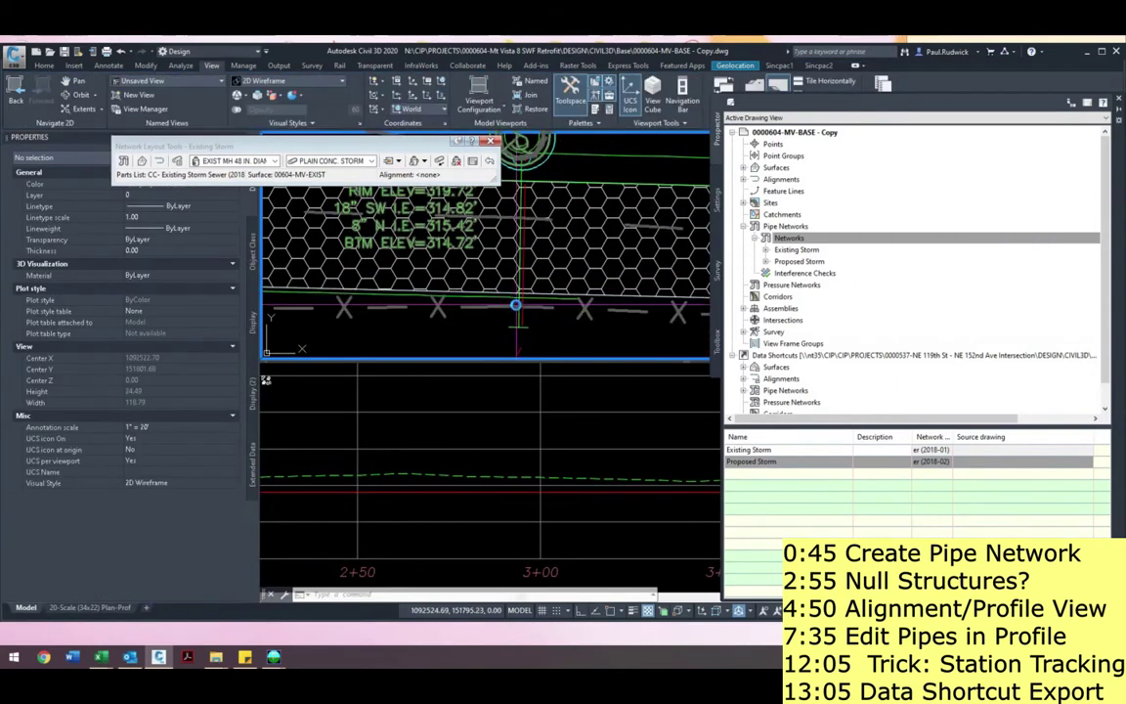
pyautogui.click(518, 304)
pyautogui.moveTo(518, 304); pyautogui.dragTo(514, 350, button='middle')
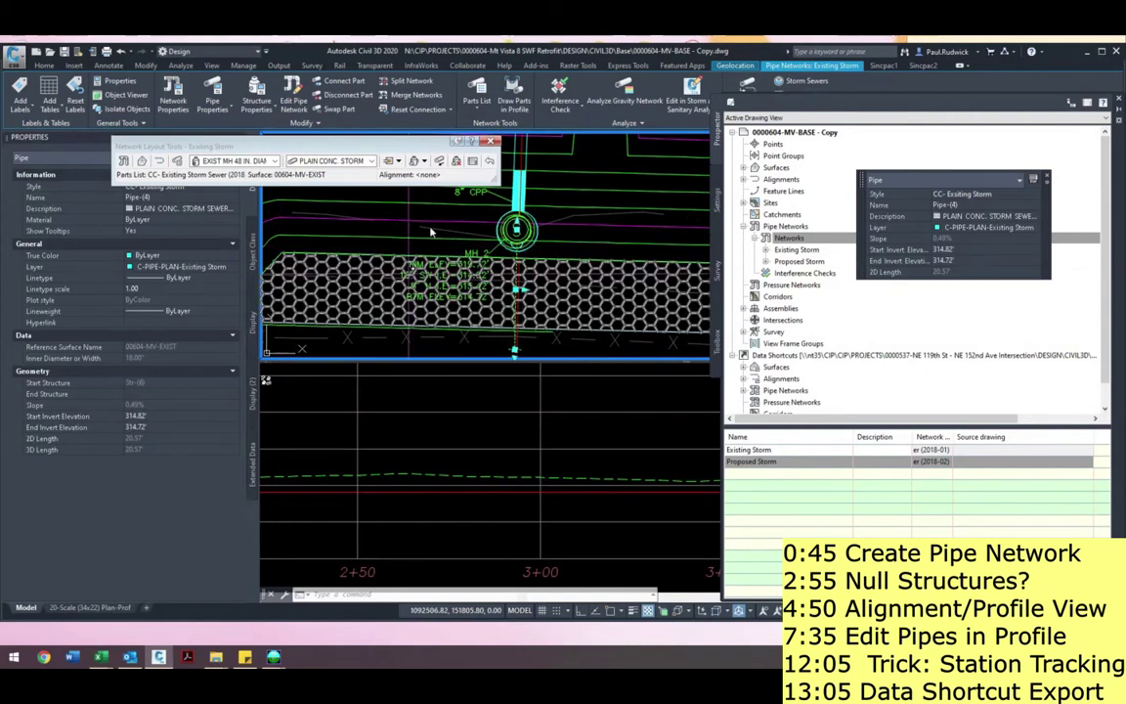
pyautogui.click(490, 140)
pyautogui.press('Escape')
# - Draw the existing storm pipe and its manhole in the Pond Alignment profile view
pyautogui.moveTo(571, 274); pyautogui.dragTo(561, 224, button='middle')
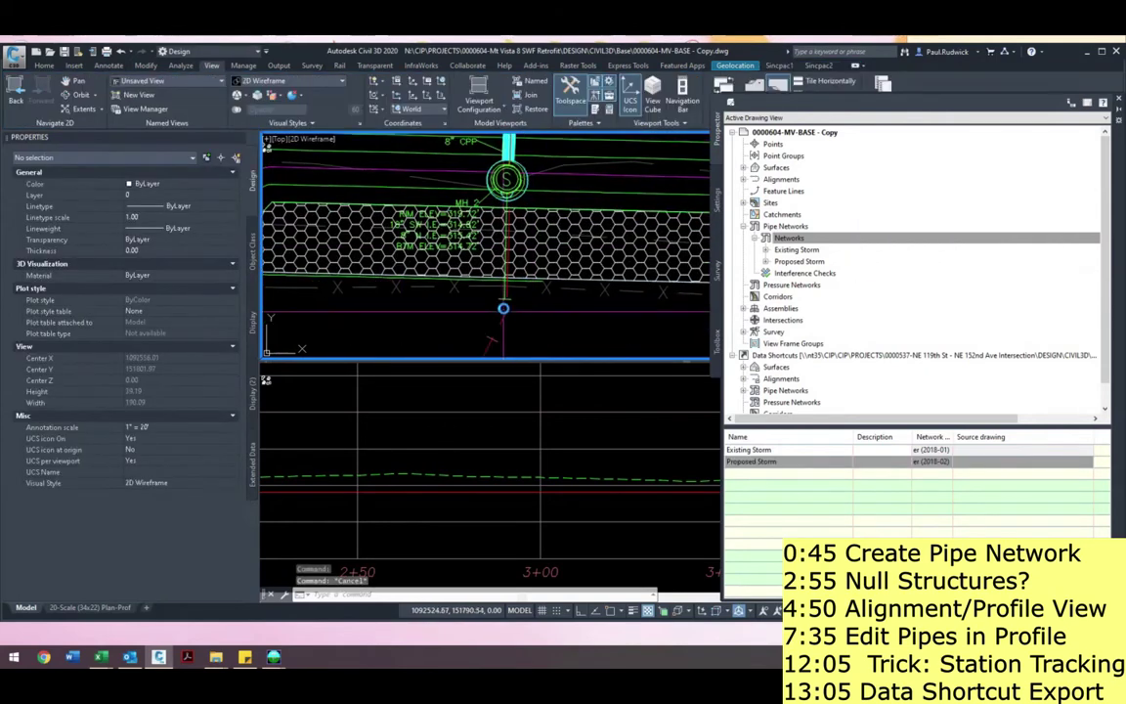
pyautogui.click(502, 302)
pyautogui.click(503, 309)
pyautogui.moveTo(598, 292); pyautogui.dragTo(438, 242, button='middle')
pyautogui.rightClick(438, 242)
pyautogui.click(510, 361)
pyautogui.click(584, 426)
pyautogui.scroll(-2, 583, 426)
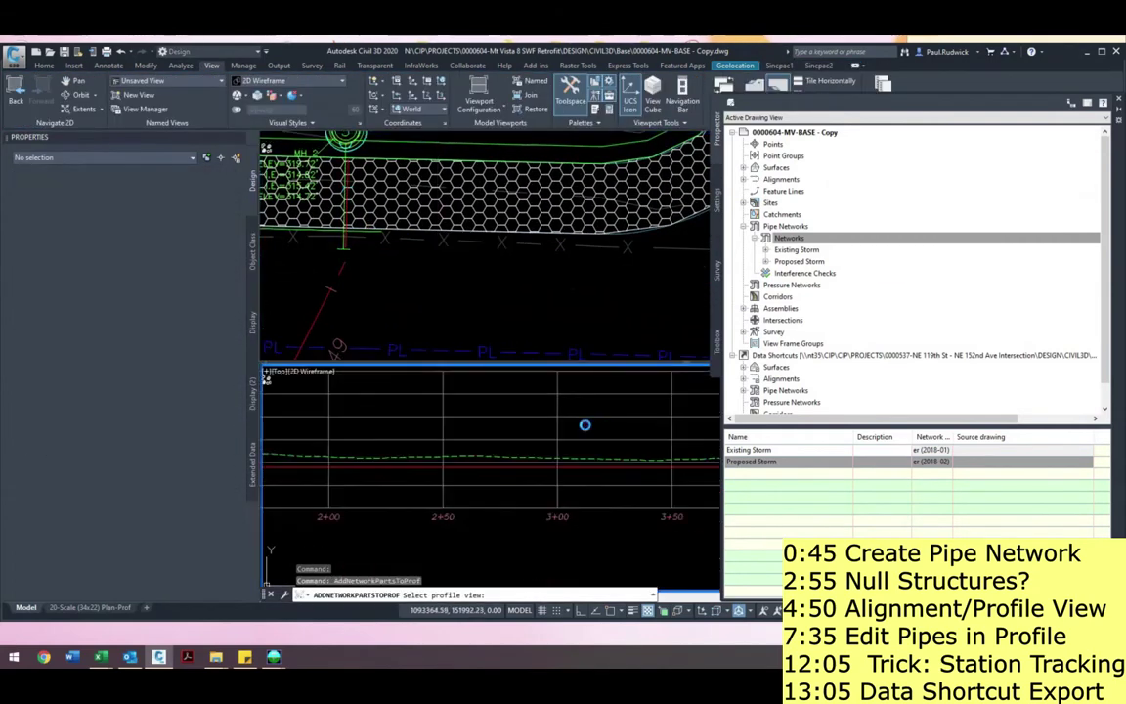
pyautogui.scroll(2, 618, 435)
pyautogui.click(614, 427)
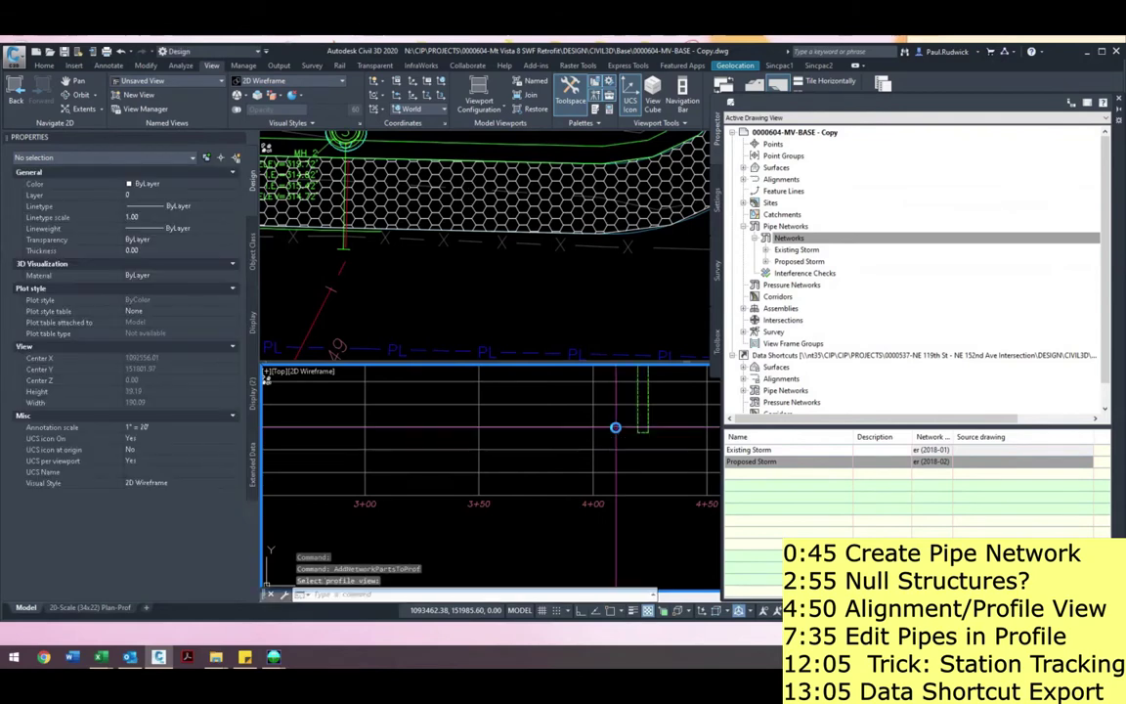
# - Shorten the overly deep existing manhole in profile view by stretching its bottom up to a short distance below the pipes
pyautogui.click(605, 421)
pyautogui.scroll(-4, 603, 432)
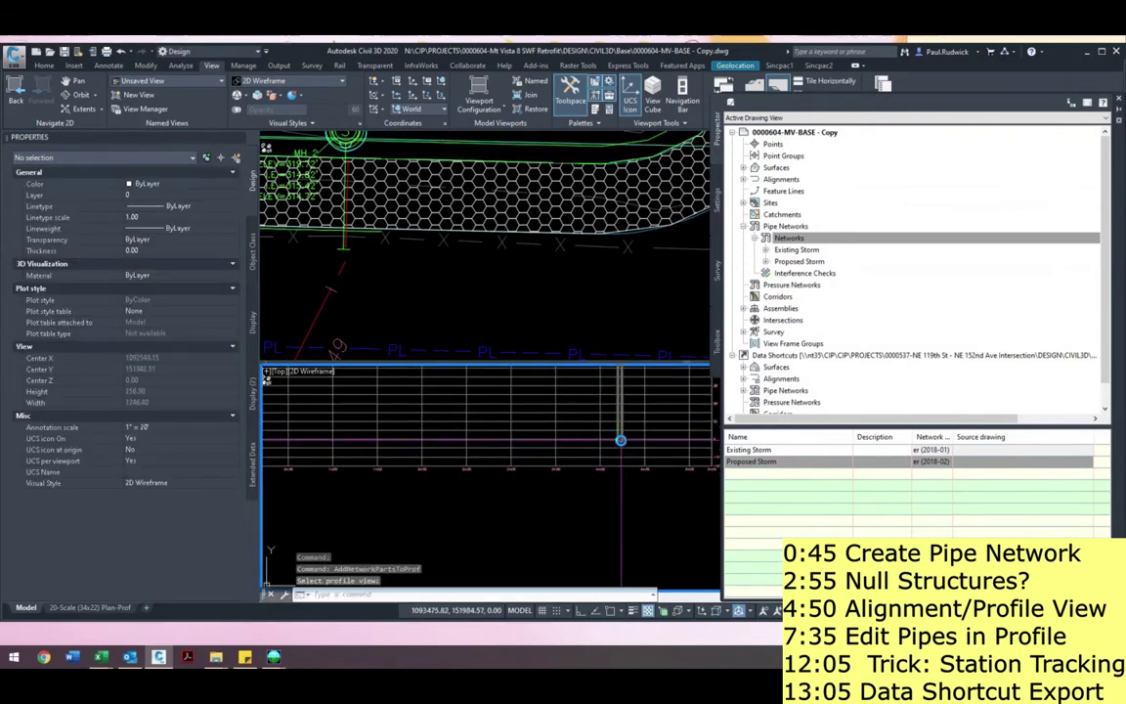
pyautogui.click(621, 442)
pyautogui.scroll(6, 620, 441)
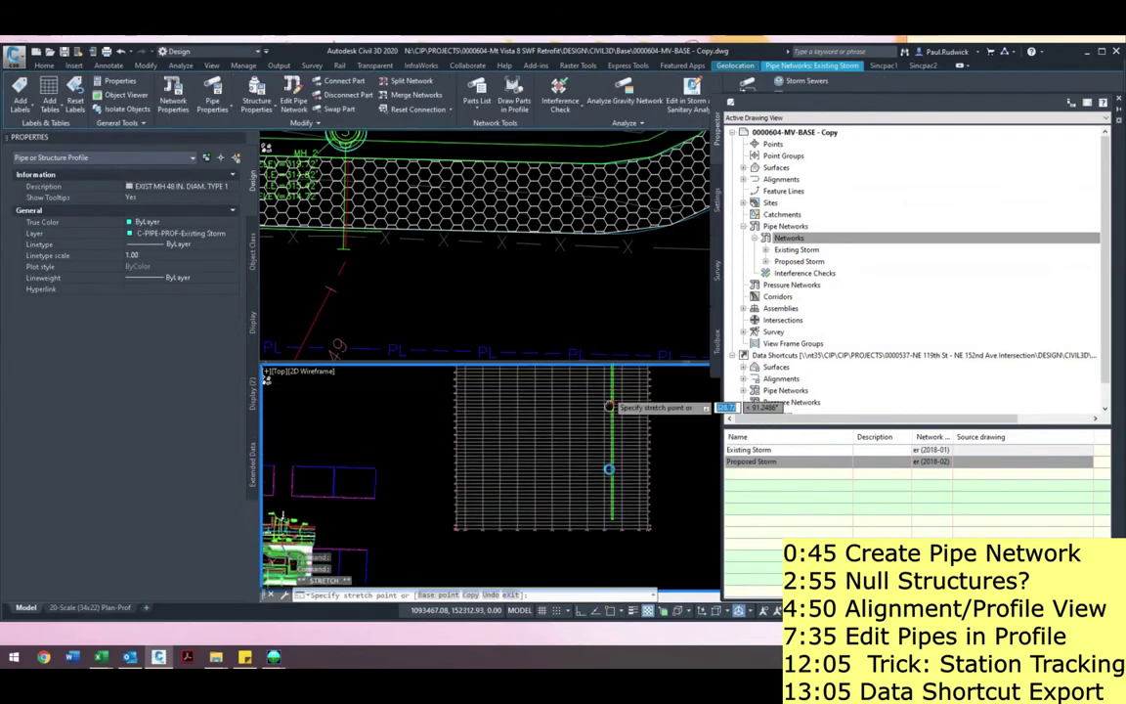
pyautogui.click(612, 456)
pyautogui.scroll(-5, 599, 494)
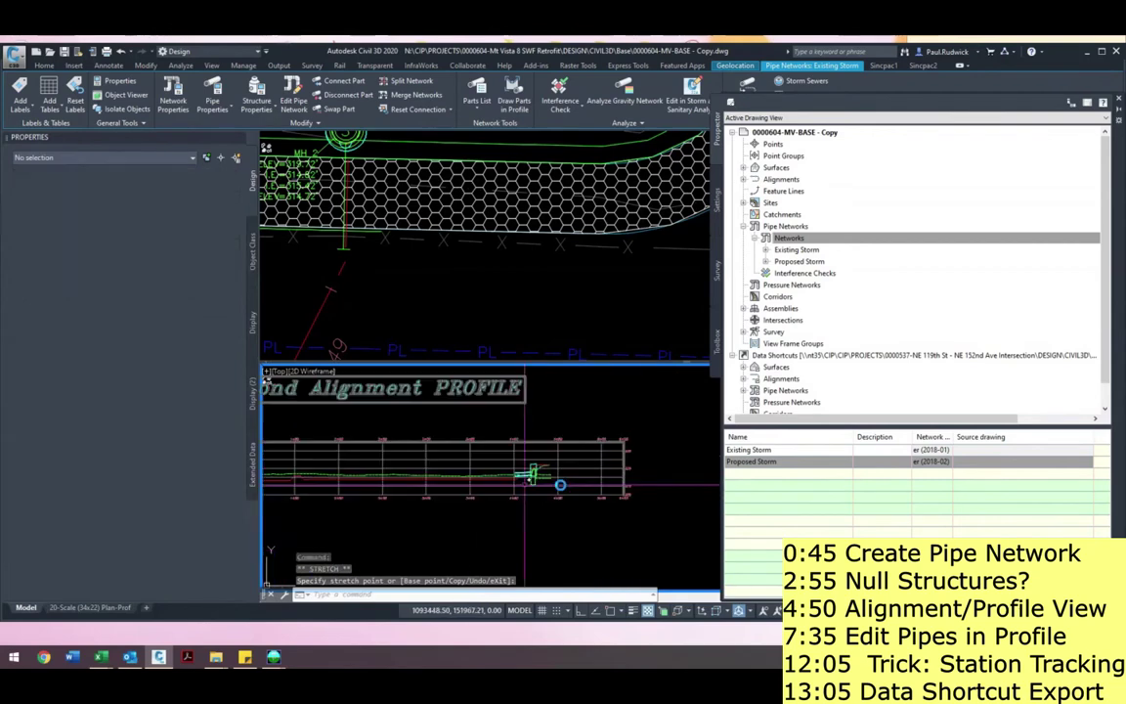
pyautogui.press('Escape')
pyautogui.press('Escape')
pyautogui.scroll(5, 559, 485)
pyautogui.scroll(3, 489, 479)
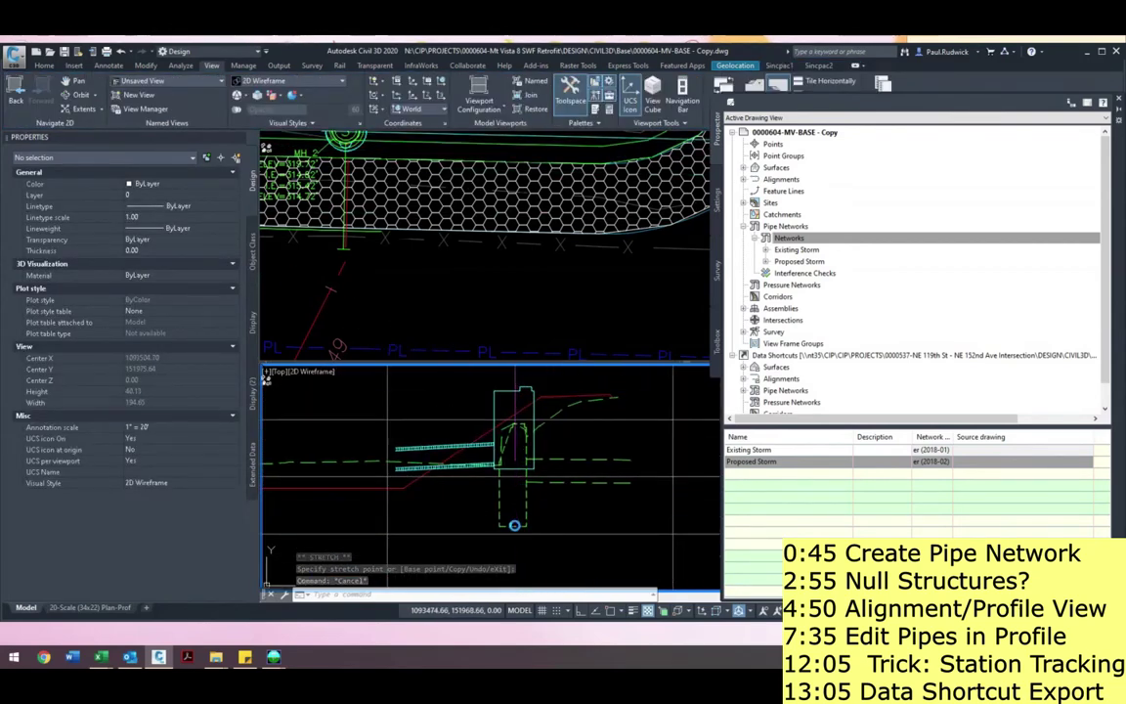
# - Raise the existing manhole's bottom further to just below the existing pipe's invert, and clear the selection
pyautogui.click(514, 524)
pyautogui.click(513, 524)
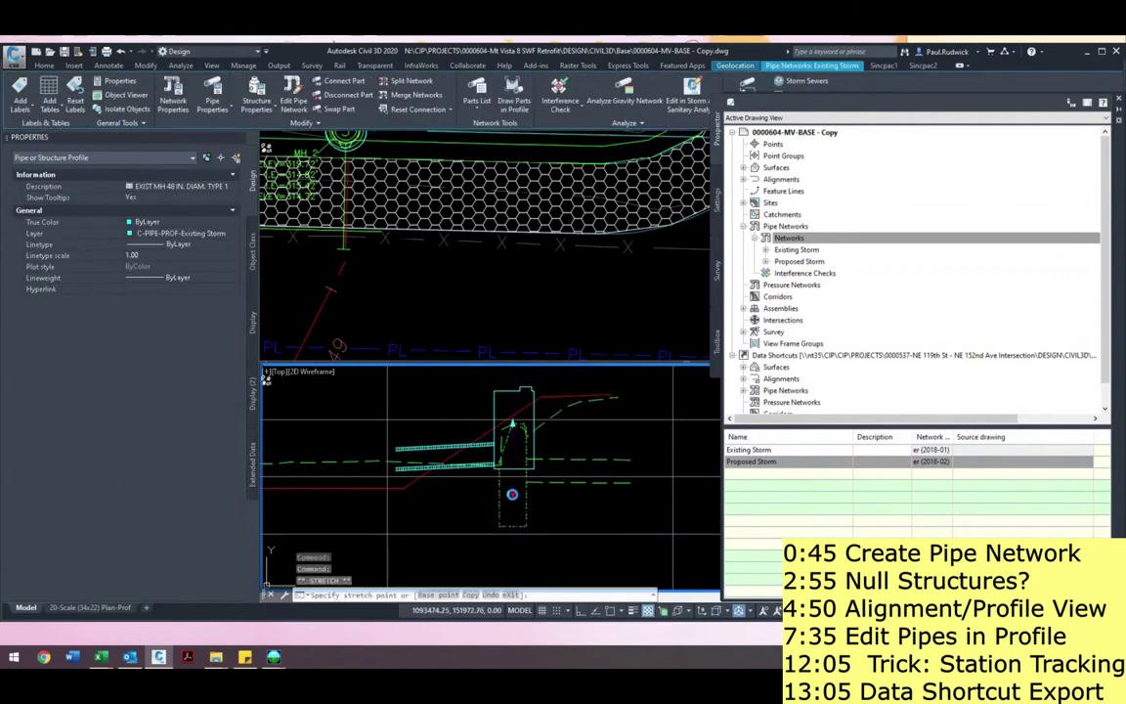
pyautogui.press('Escape')
pyautogui.press('Escape')
pyautogui.scroll(-2, 588, 441)
pyautogui.click(591, 418)
pyautogui.press('Escape')
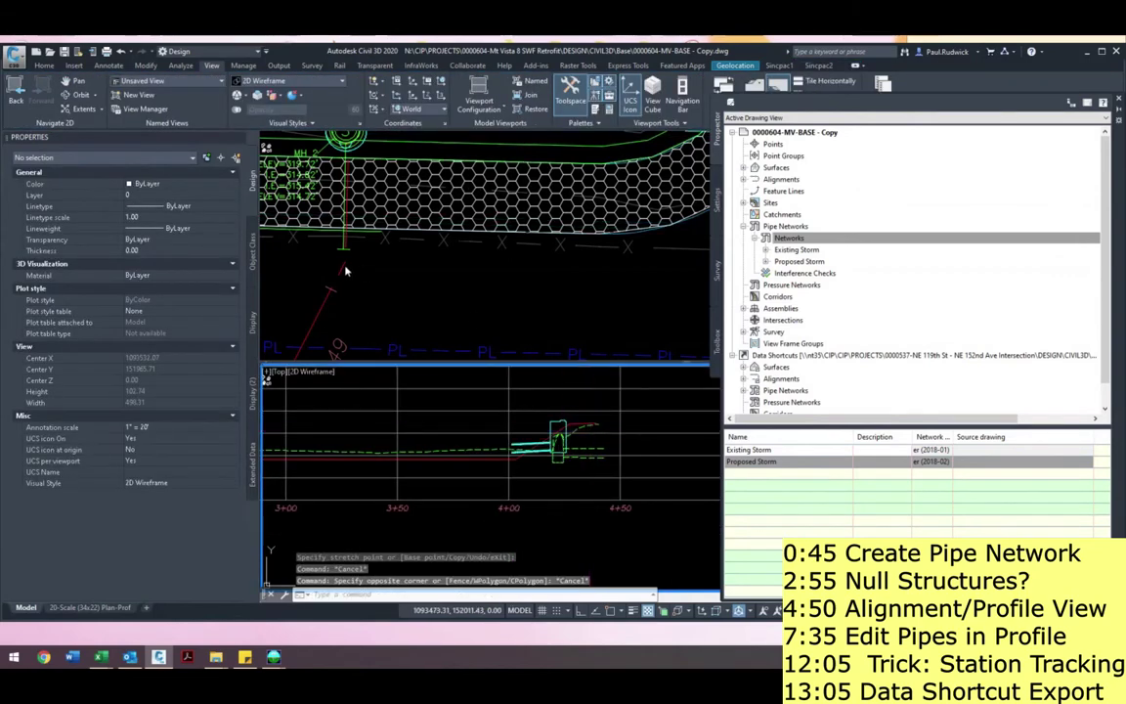
# - Review the drawing's surface list and examine the overlapping proposed and existing manholes and their pipes in profile view
pyautogui.scroll(-3, 553, 422)
pyautogui.press('Escape')
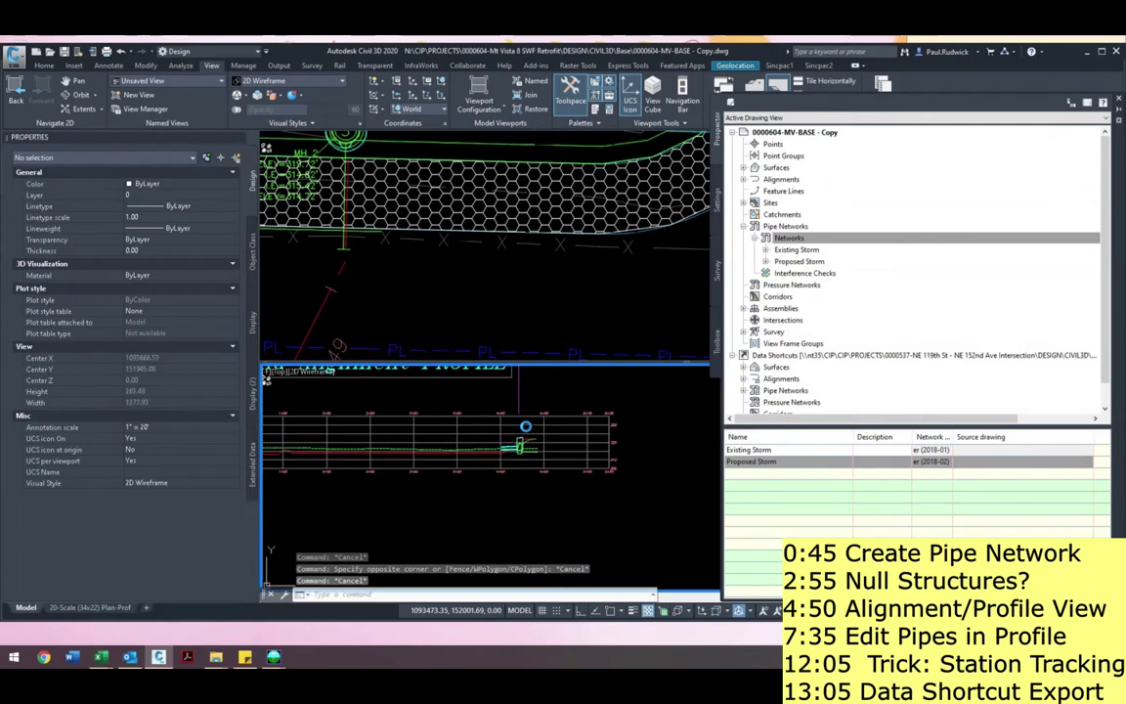
pyautogui.scroll(6, 528, 438)
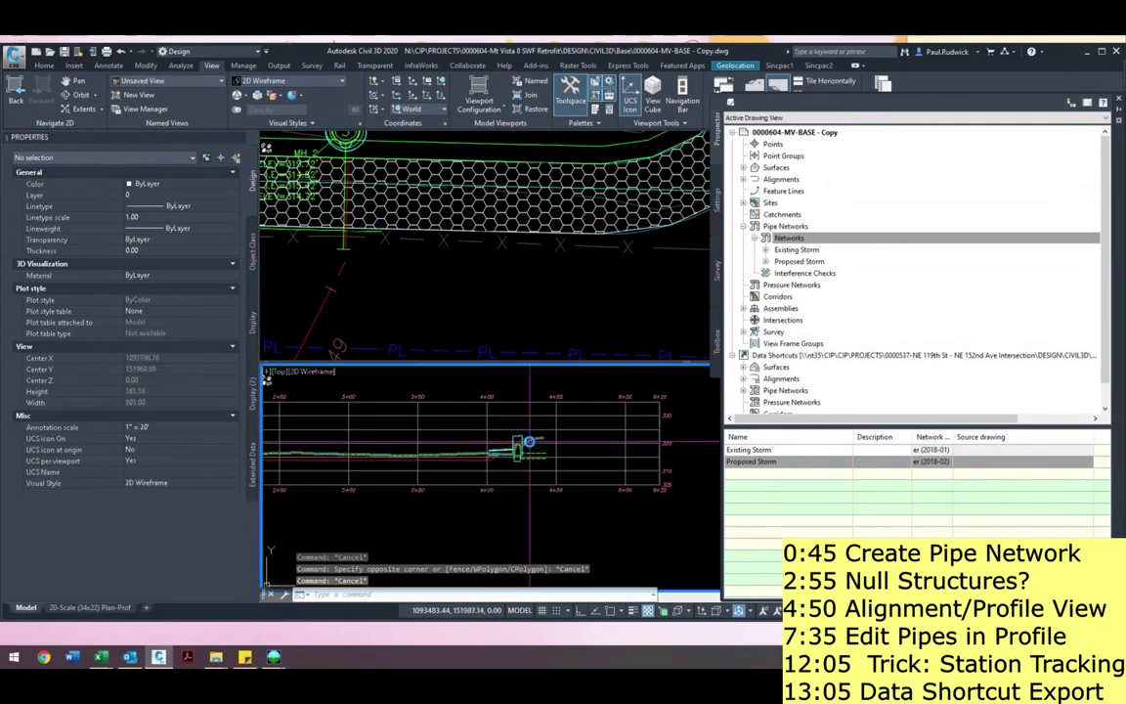
pyautogui.click(408, 273)
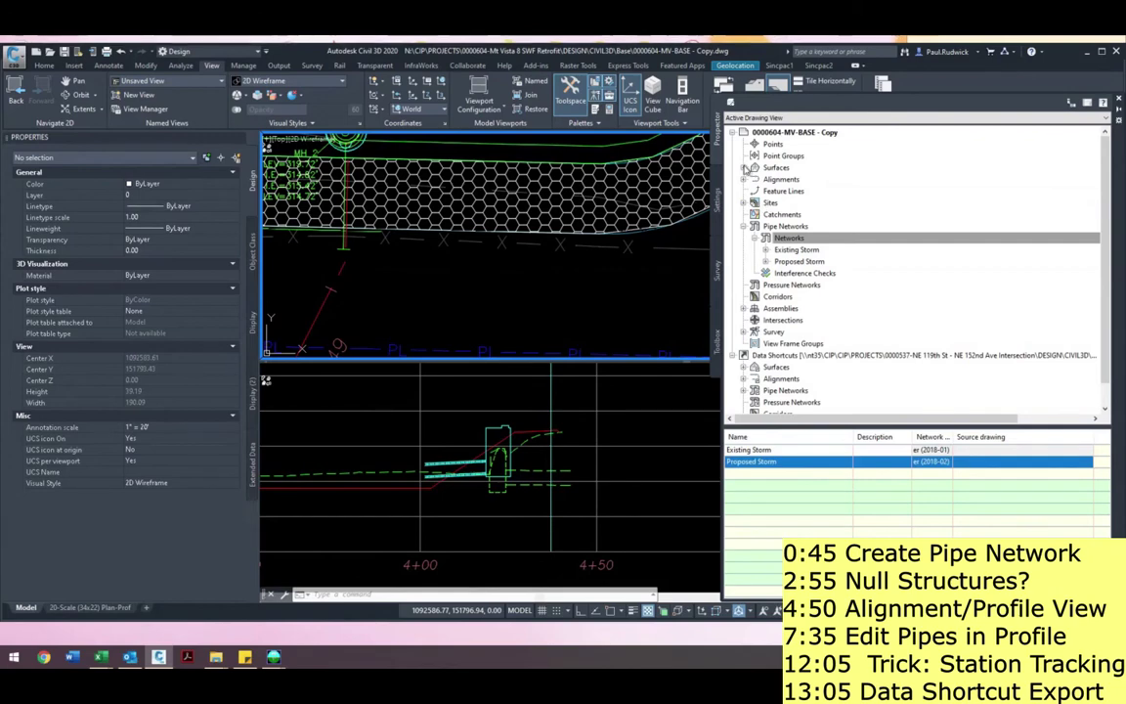
pyautogui.click(744, 169)
pyautogui.click(796, 203)
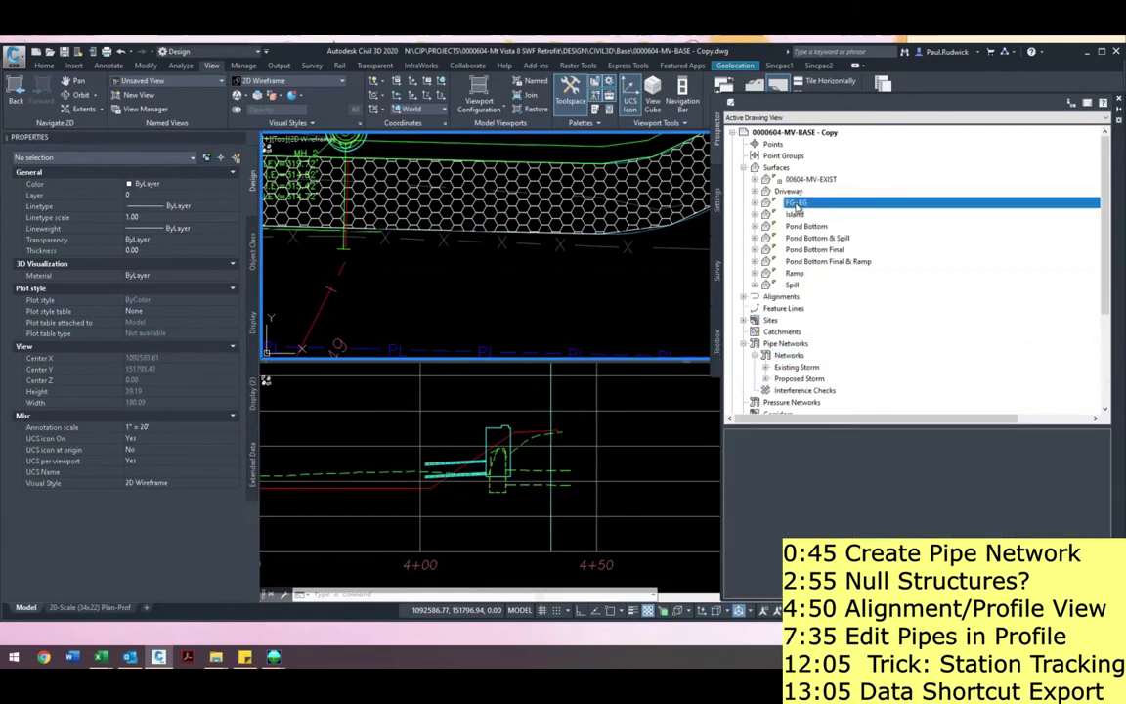
pyautogui.click(744, 168)
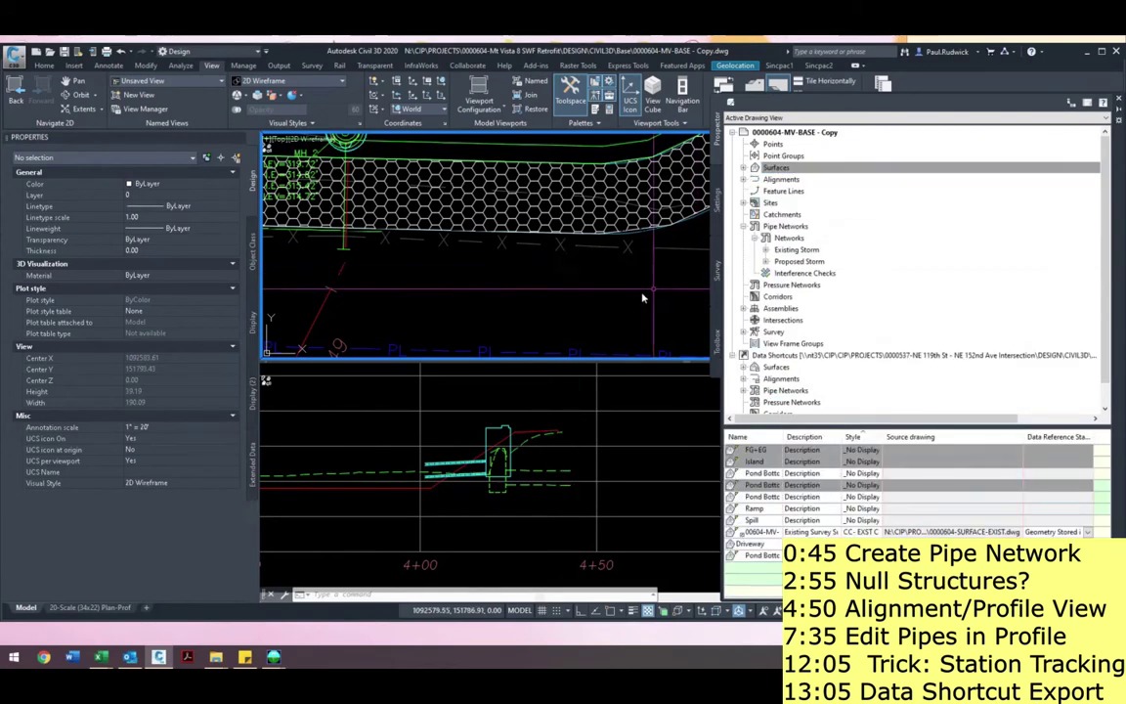
pyautogui.click(532, 459)
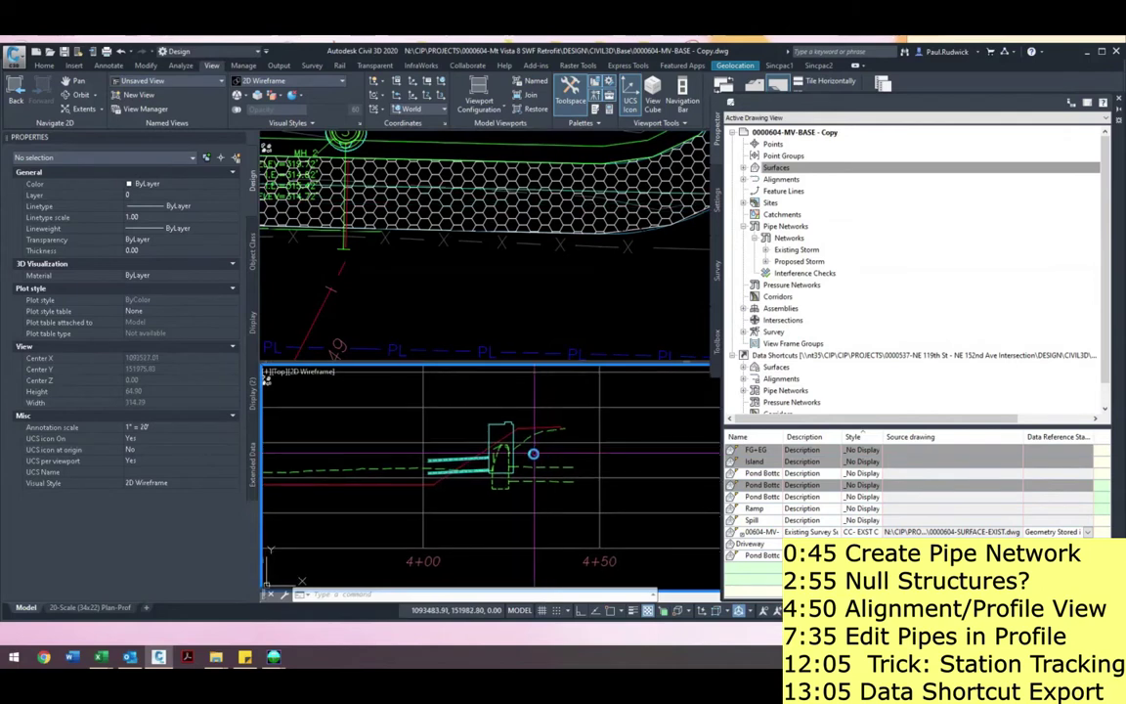
pyautogui.scroll(2, 527, 453)
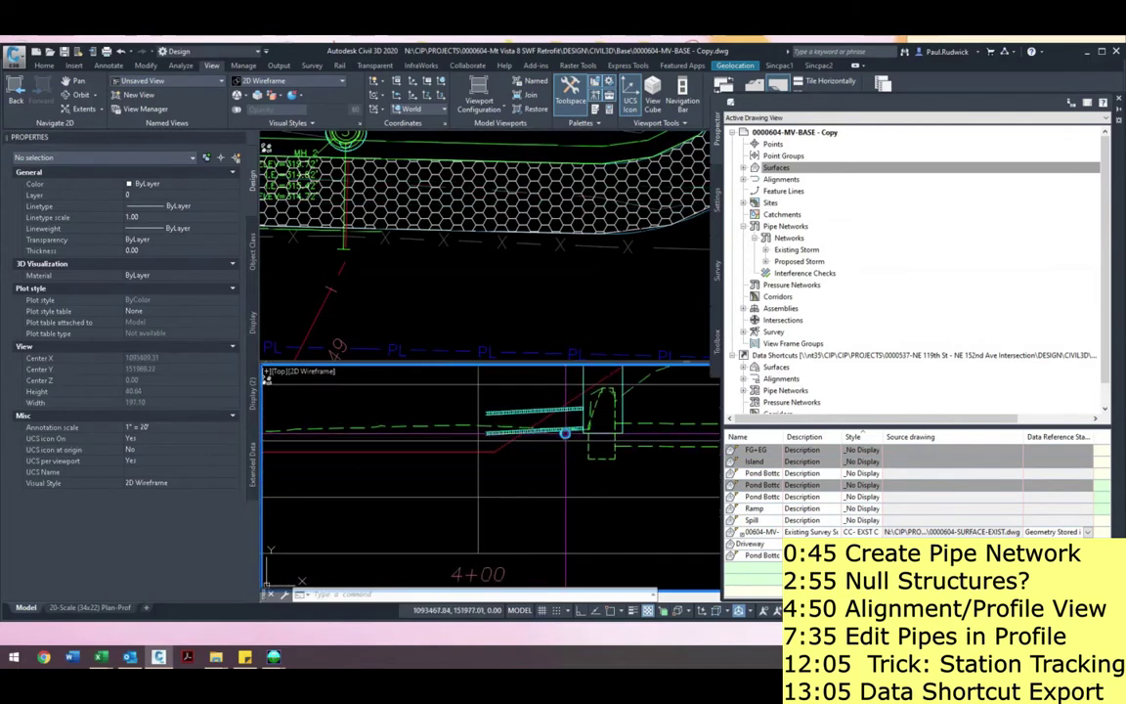
# - Lower the proposed storm pipe's inverts in the profile view so the pipe runs nearly level into the manhole
pyautogui.click(519, 439)
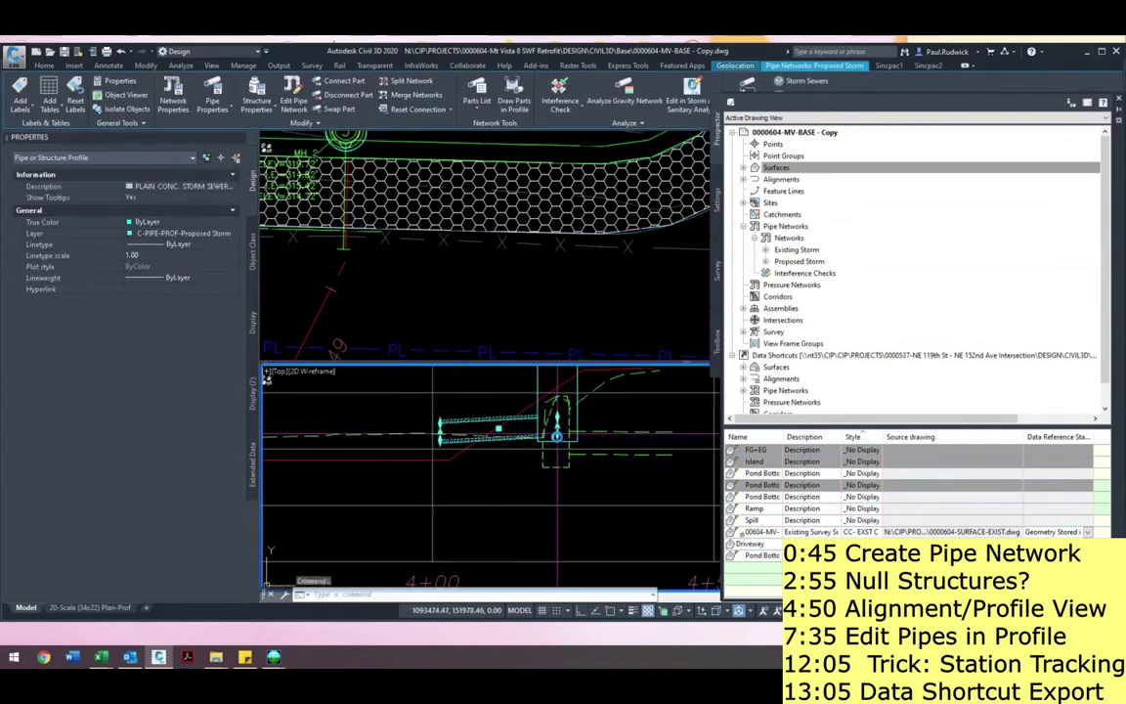
pyautogui.click(557, 436)
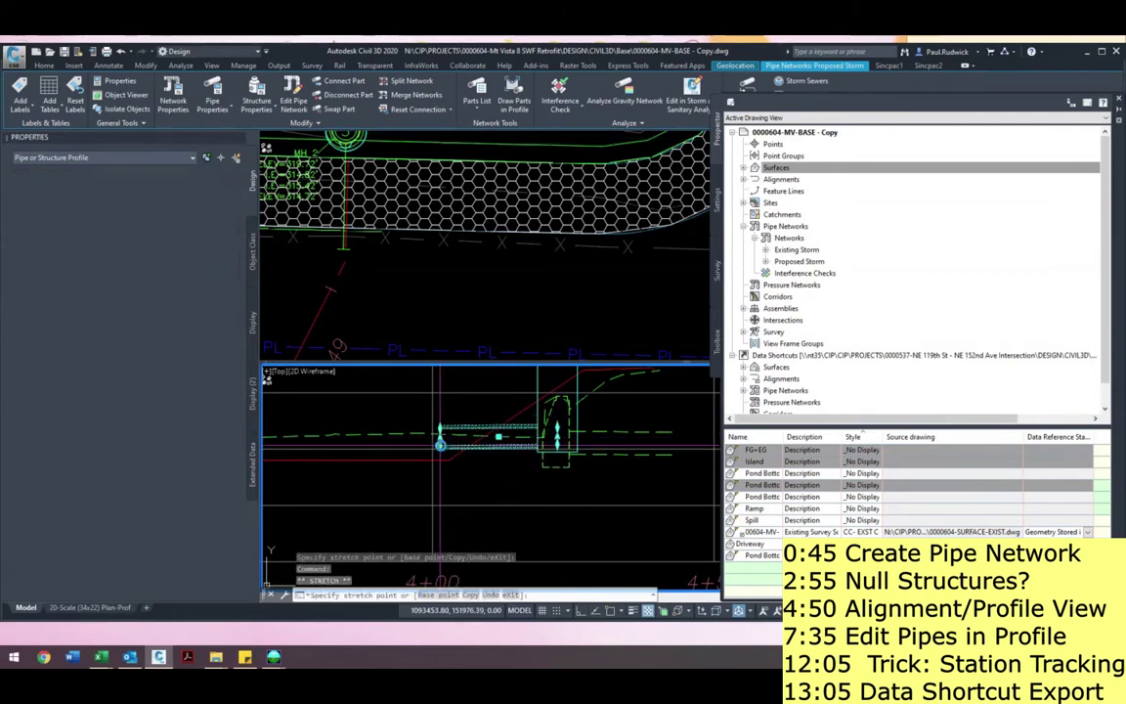
pyautogui.scroll(2, 441, 445)
pyautogui.press('Escape')
pyautogui.press('Escape')
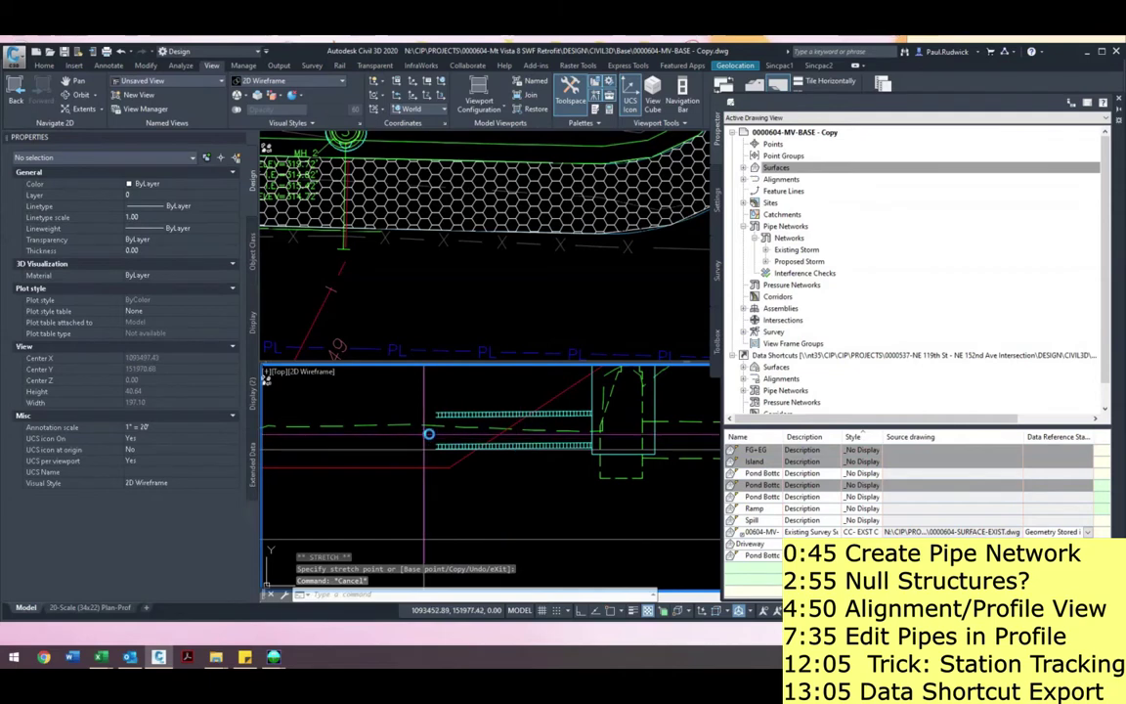
# - Lower the proposed manhole's rim in the profile view to near the finished grade line
pyautogui.scroll(-1, 486, 437)
pyautogui.moveTo(520, 432); pyautogui.dragTo(459, 472, button='middle')
pyautogui.click(494, 431)
pyautogui.click(513, 397)
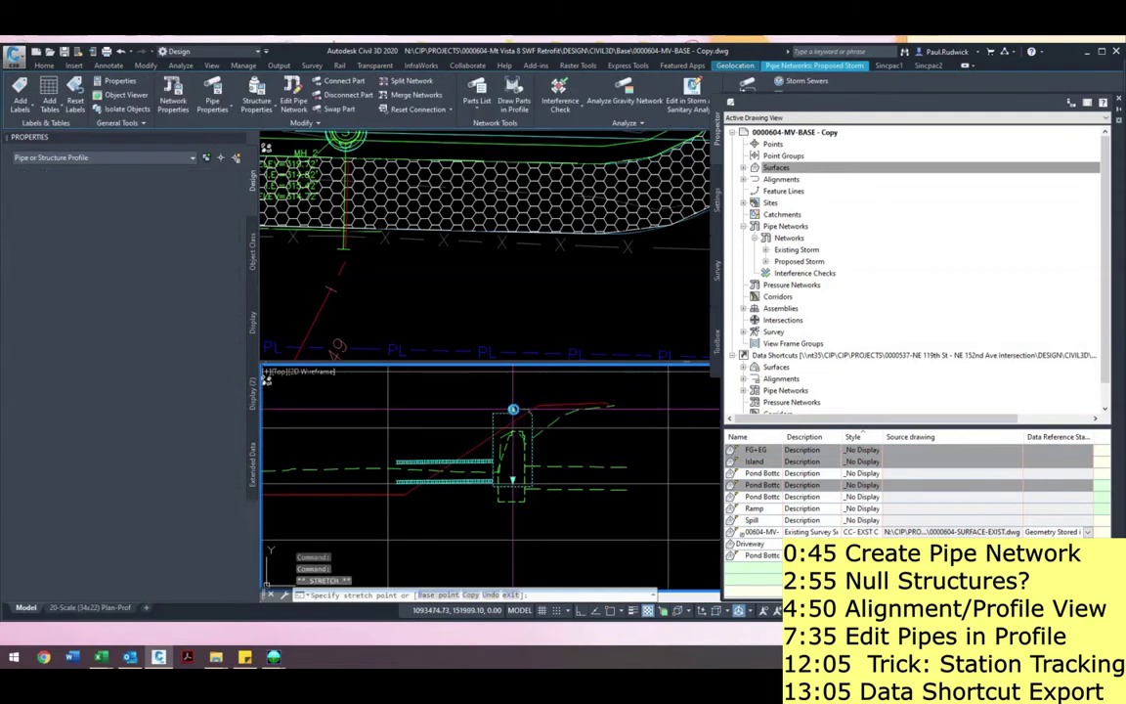
pyautogui.click(513, 409)
pyautogui.press('Escape')
# - Sketch a cone outline with a polyline above the proposed manhole's flat top in profile view, and erase it
pyautogui.scroll(2, 495, 411)
pyautogui.write('pl')
pyautogui.press('Return')
pyautogui.click(490, 411)
pyautogui.click(510, 394)
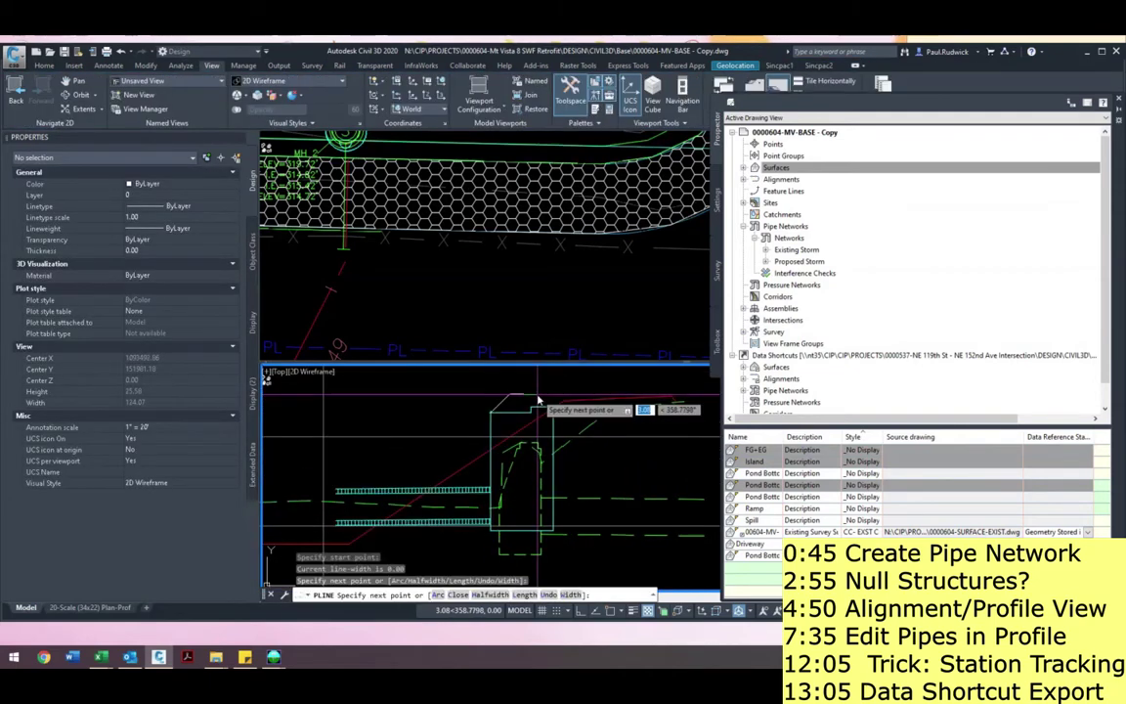
pyautogui.click(542, 395)
pyautogui.keyDown('shift'); pyautogui.rightClick(542, 396); pyautogui.keyUp('shift')
pyautogui.press('e')
pyautogui.click(554, 408)
pyautogui.press('Escape')
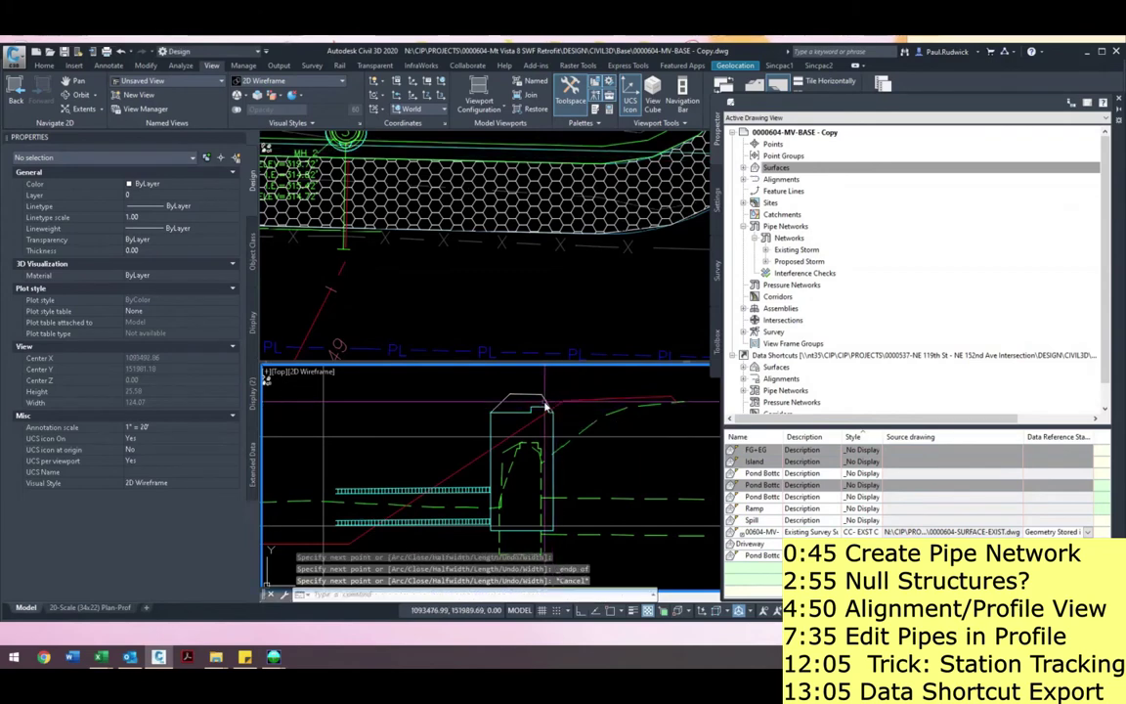
pyautogui.click(528, 402)
pyautogui.press('Delete')
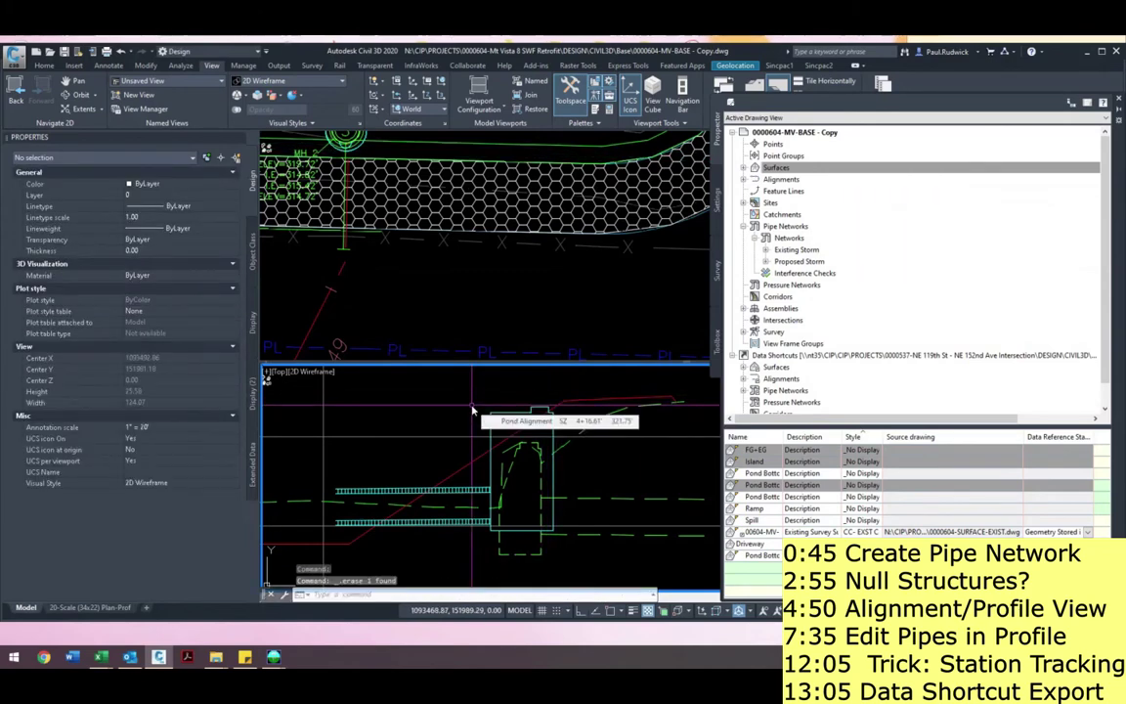
# - Stretch the proposed manhole's rim slightly further down in profile view and clear the selection
pyautogui.scroll(-3, 515, 411)
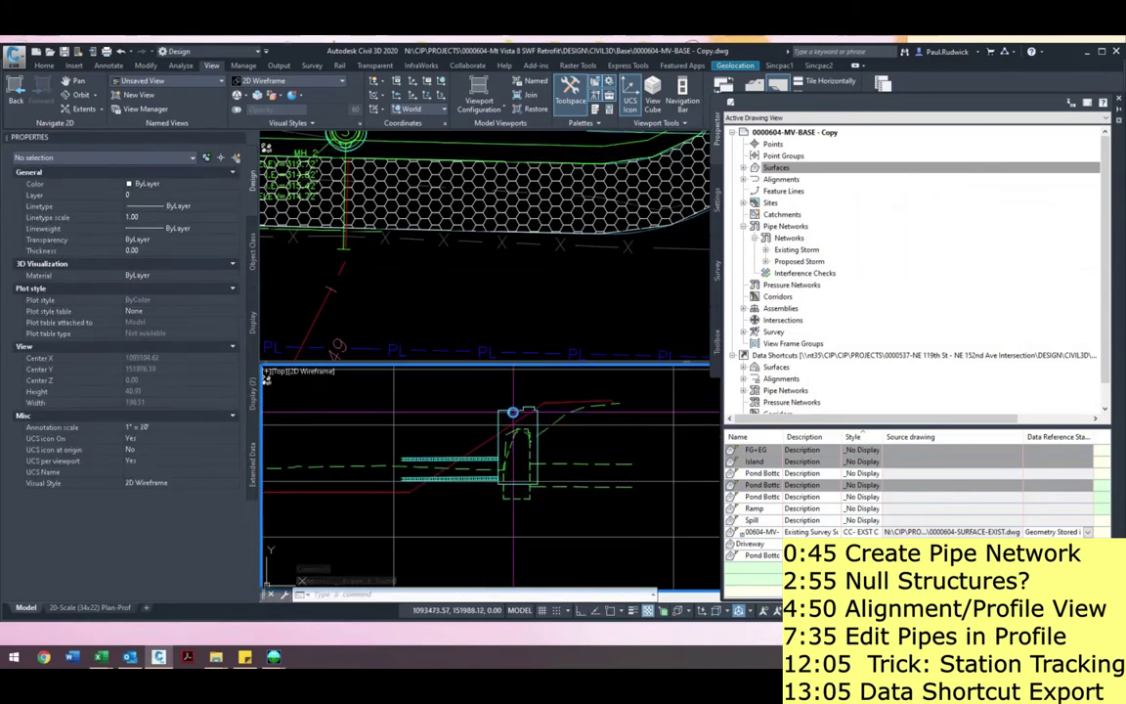
pyautogui.click(517, 410)
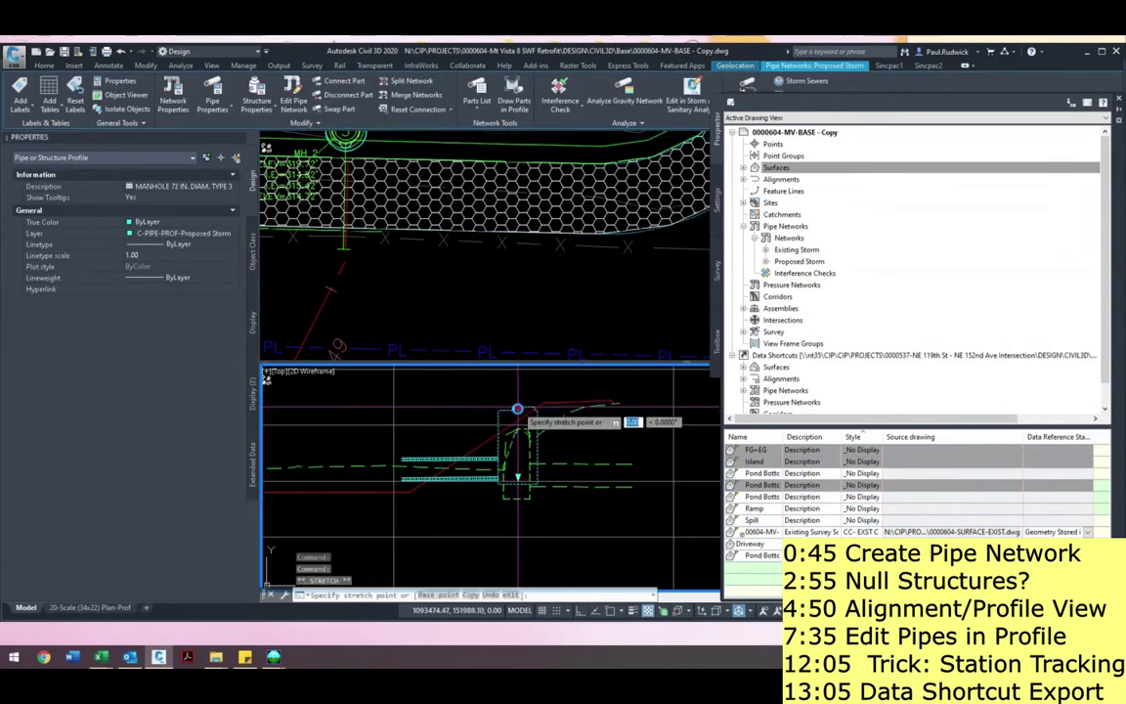
pyautogui.press('Escape')
pyautogui.press('Escape')
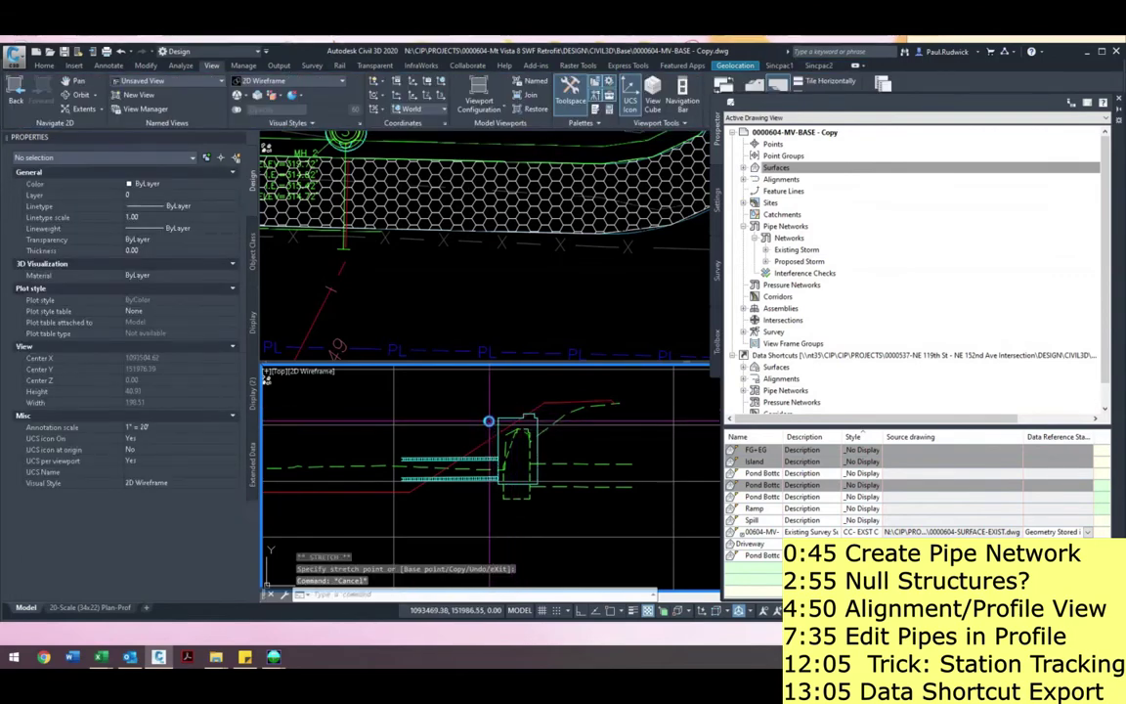
# - Draw the proposed pipe and manhole at the pond's NE 150th St end in the Pond Alignment profile view
pyautogui.scroll(-2, 489, 421)
pyautogui.scroll(-5, 431, 419)
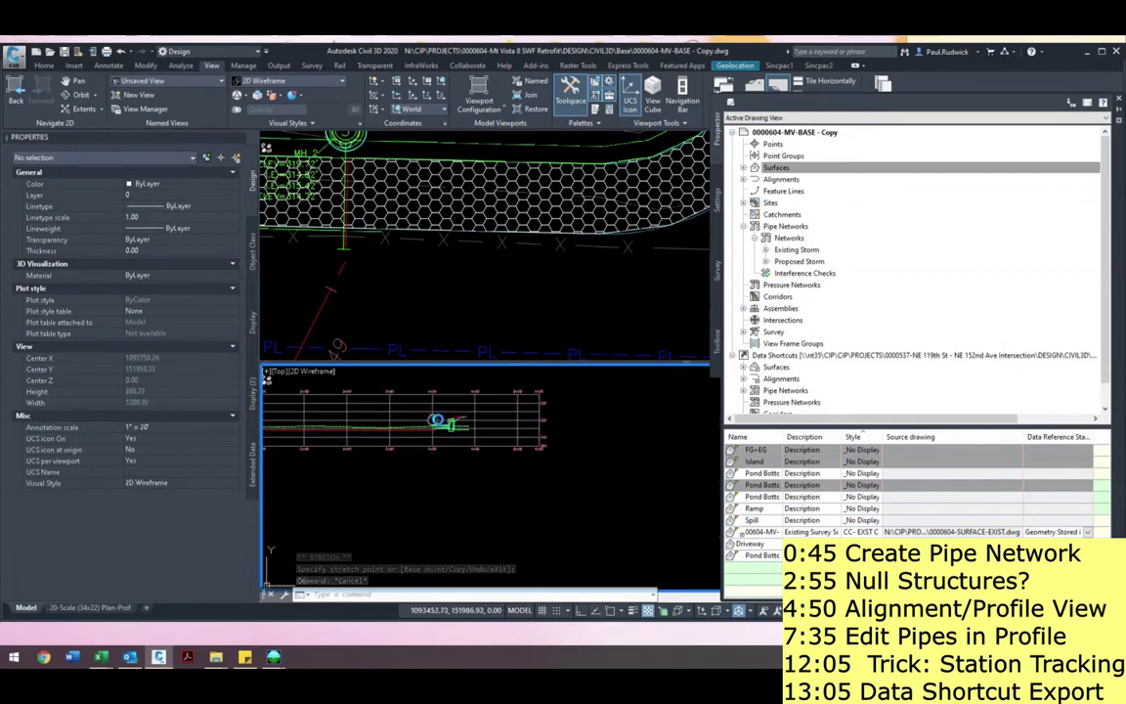
pyautogui.moveTo(572, 432); pyautogui.dragTo(578, 437, button='middle')
pyautogui.click(503, 302)
pyautogui.scroll(-6, 502, 302)
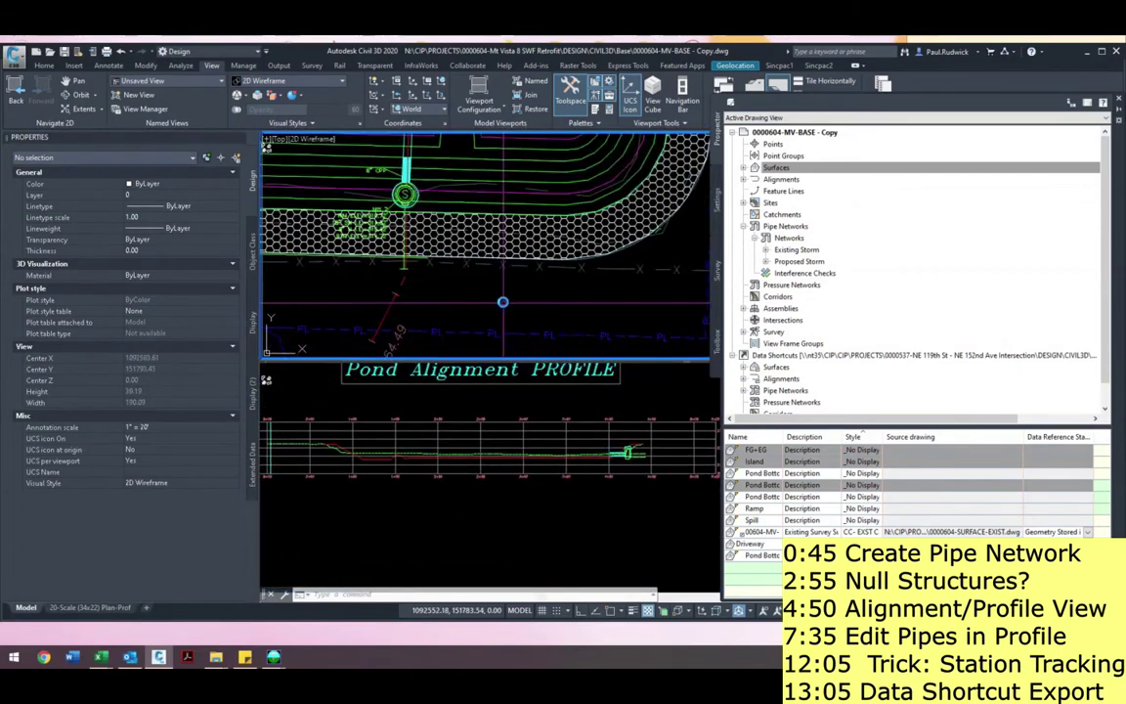
pyautogui.scroll(3, 481, 253)
pyautogui.scroll(-1, 481, 252)
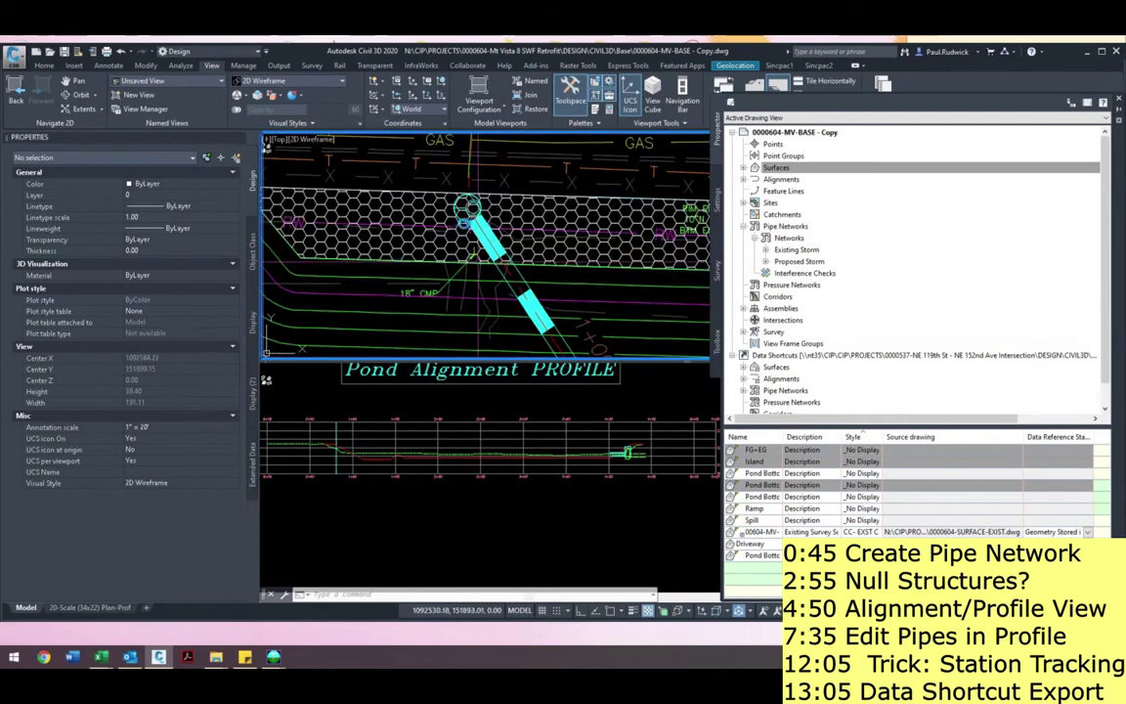
pyautogui.click(484, 244)
pyautogui.rightClick(485, 256)
pyautogui.click(523, 374)
pyautogui.click(332, 396)
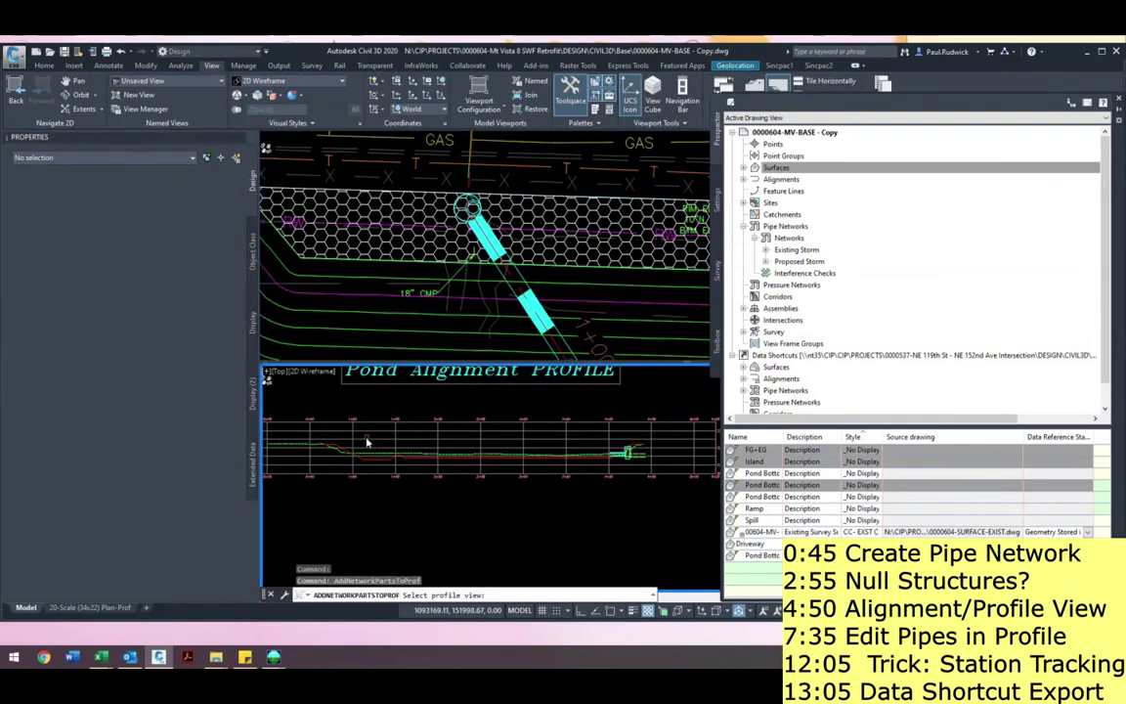
pyautogui.click(379, 440)
pyautogui.scroll(3, 463, 437)
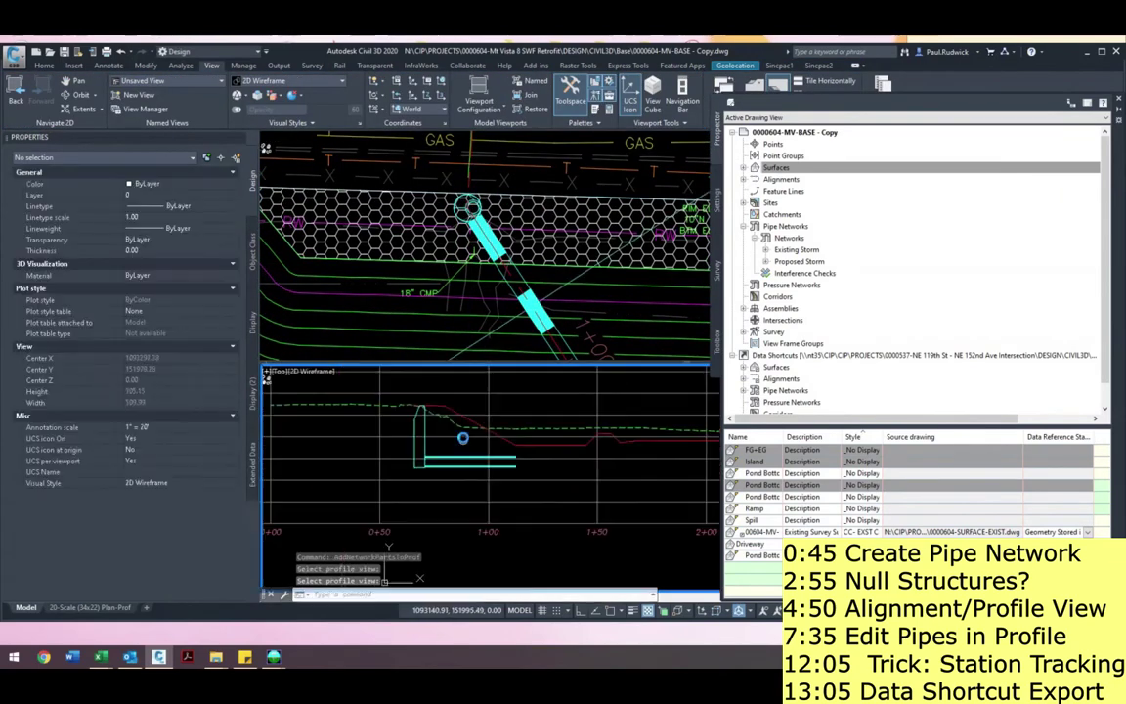
# - Open the Existing Storm network for layout editing
pyautogui.click(508, 194)
pyautogui.moveTo(504, 193); pyautogui.dragTo(539, 320, button='middle')
pyautogui.scroll(-2, 522, 221)
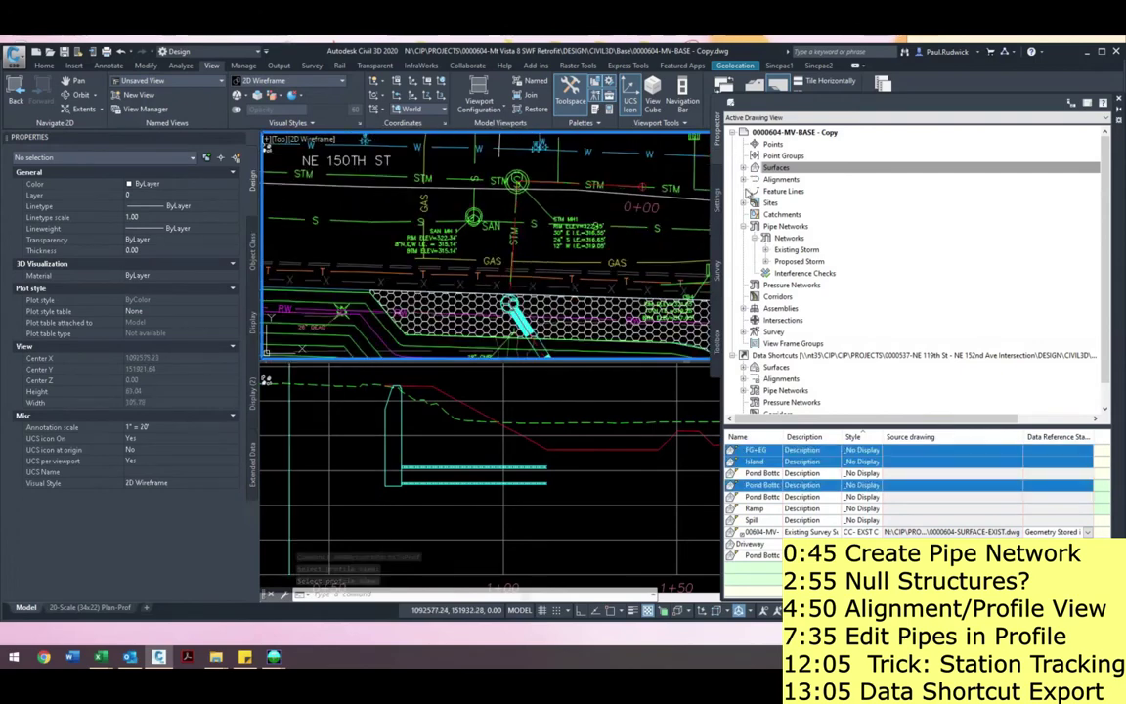
pyautogui.click(787, 237)
pyautogui.click(766, 249)
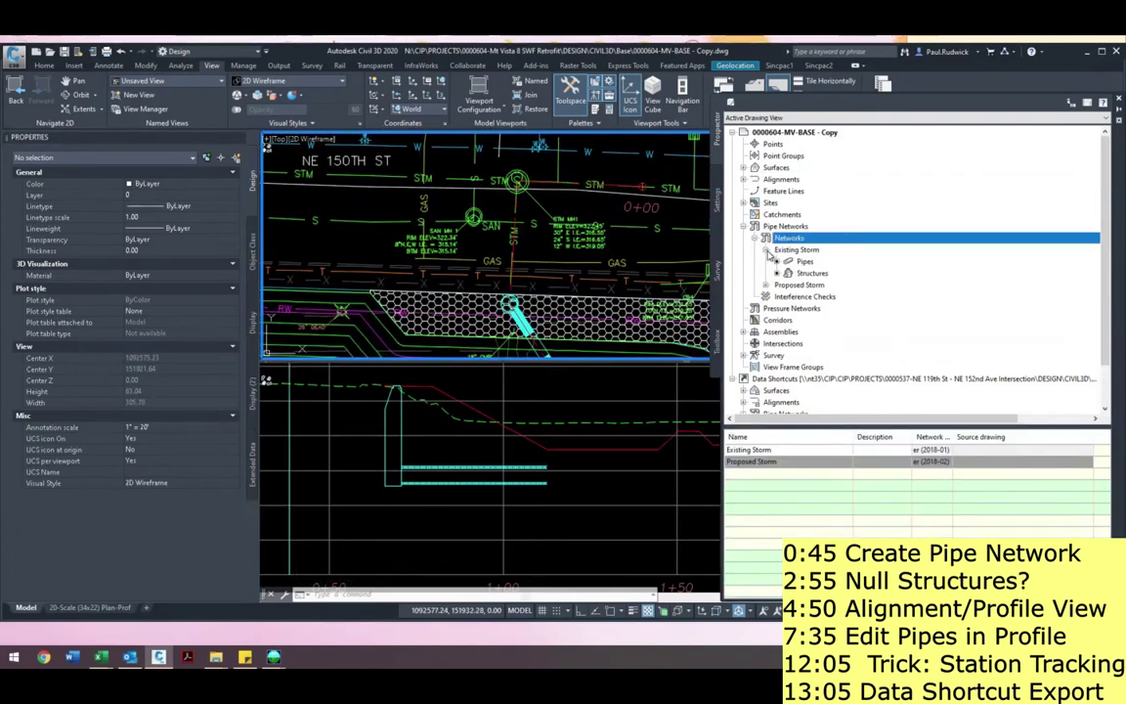
pyautogui.click(798, 250)
pyautogui.rightClick(804, 254)
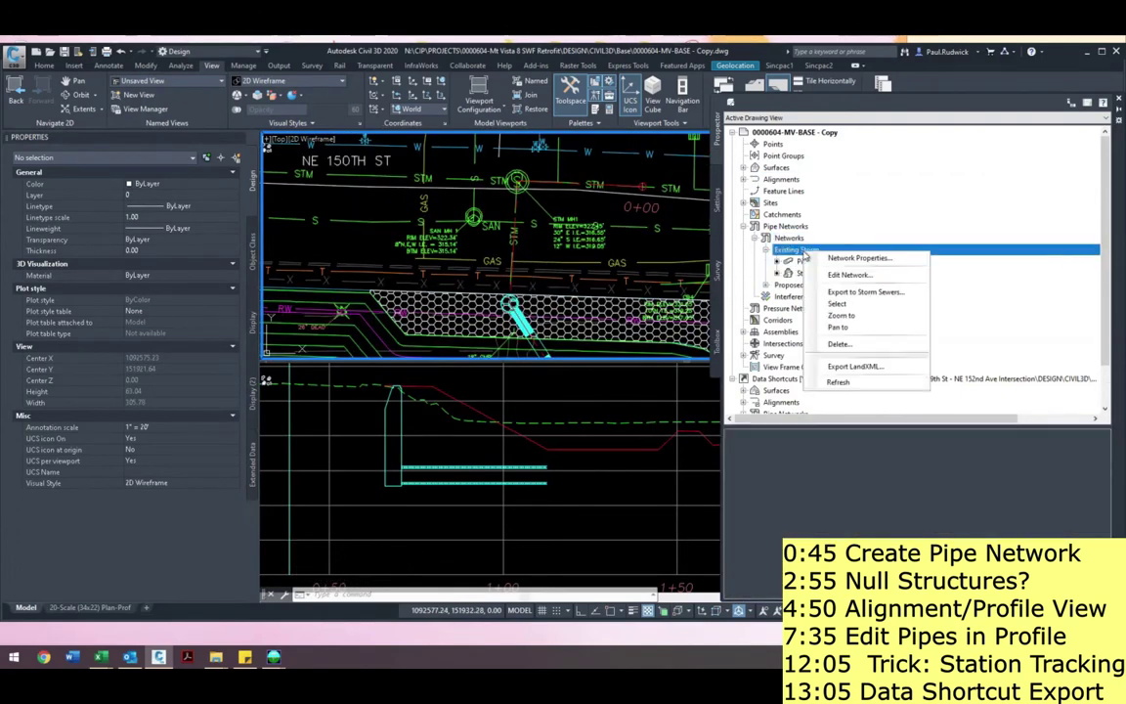
pyautogui.click(846, 274)
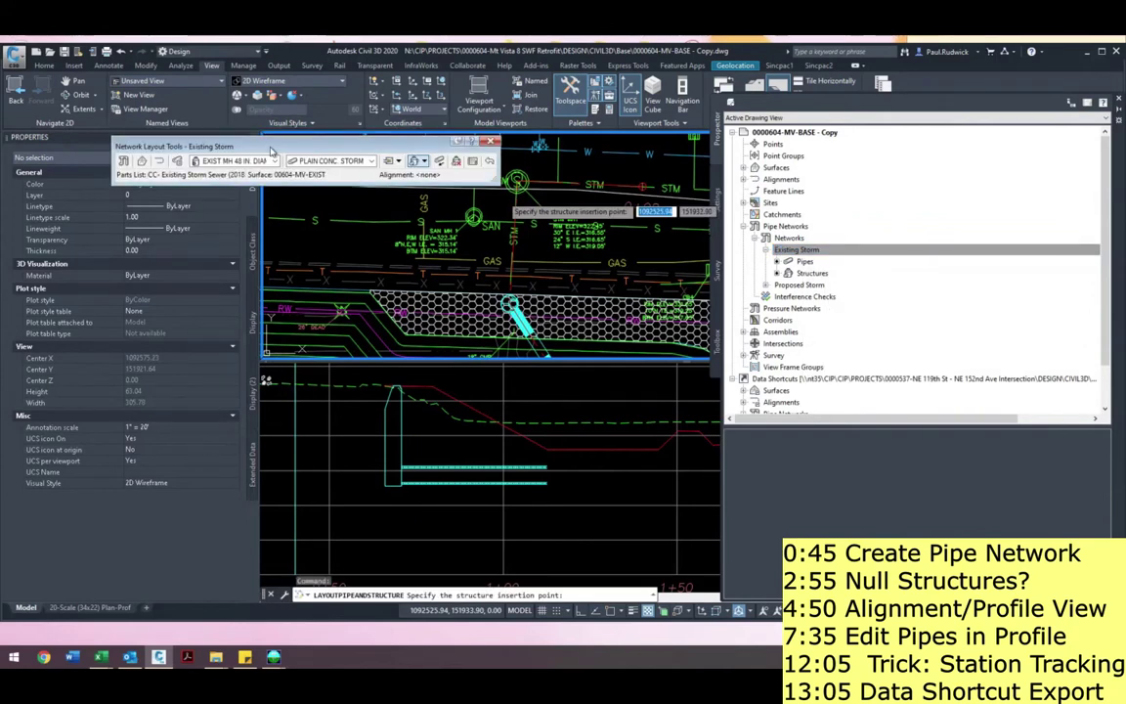
# - Lay a plain concrete 30 in. diameter storm pipe along NE 150th St to storm manhole 1, using EXIST MH 48 in. structures
pyautogui.scroll(1, 541, 242)
pyautogui.moveTo(537, 237); pyautogui.dragTo(546, 244, button='middle')
pyautogui.scroll(-1, 543, 226)
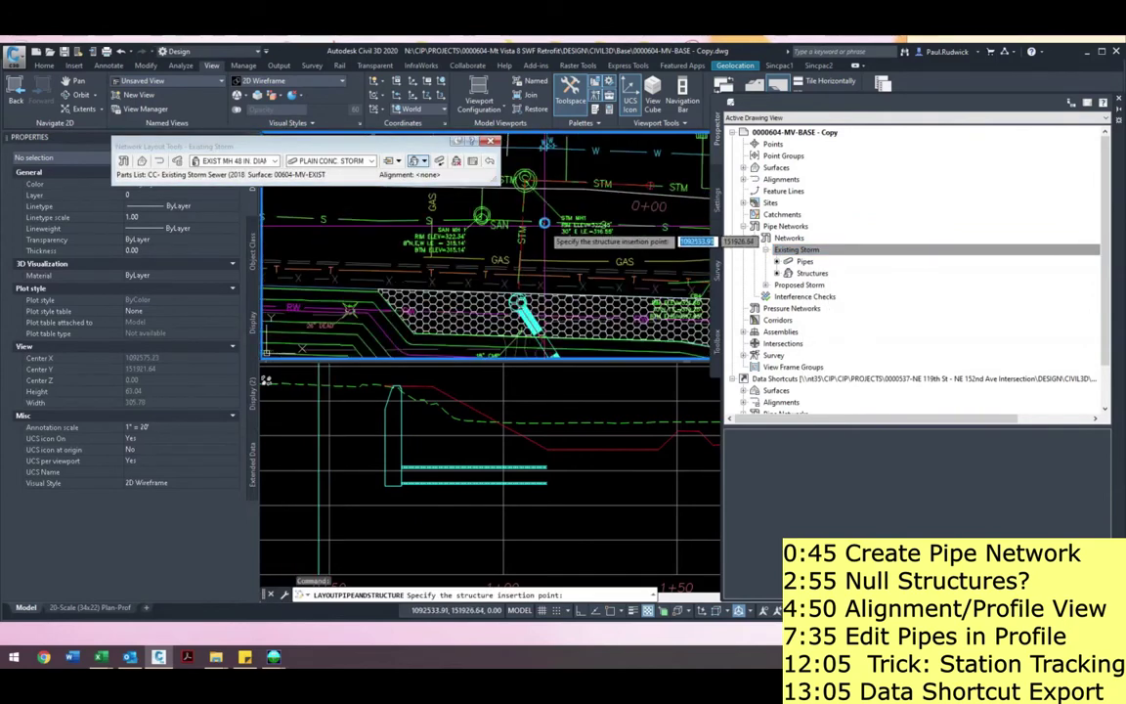
pyautogui.scroll(-3, 543, 193)
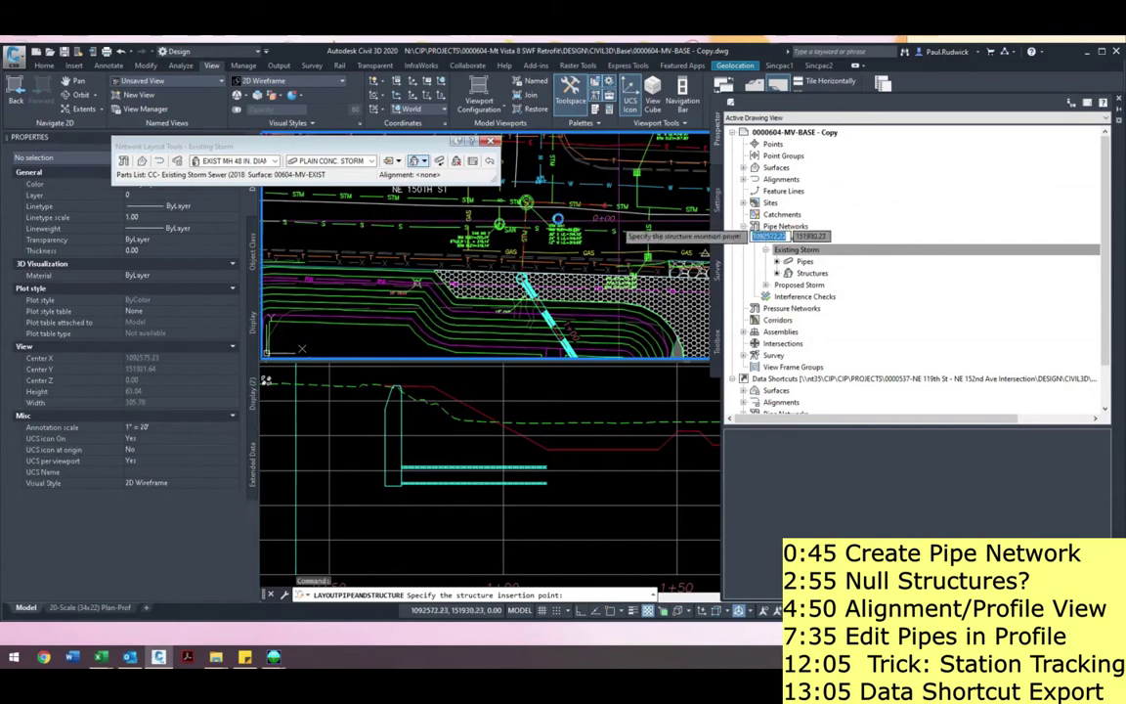
pyautogui.click(372, 161)
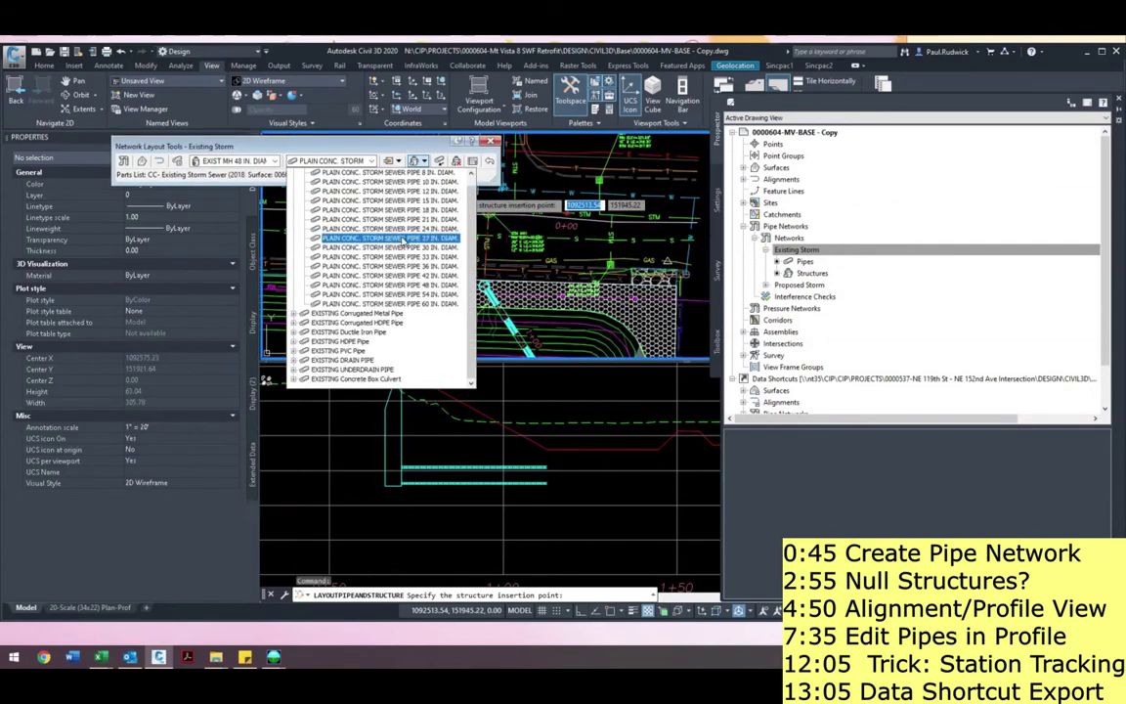
pyautogui.click(412, 248)
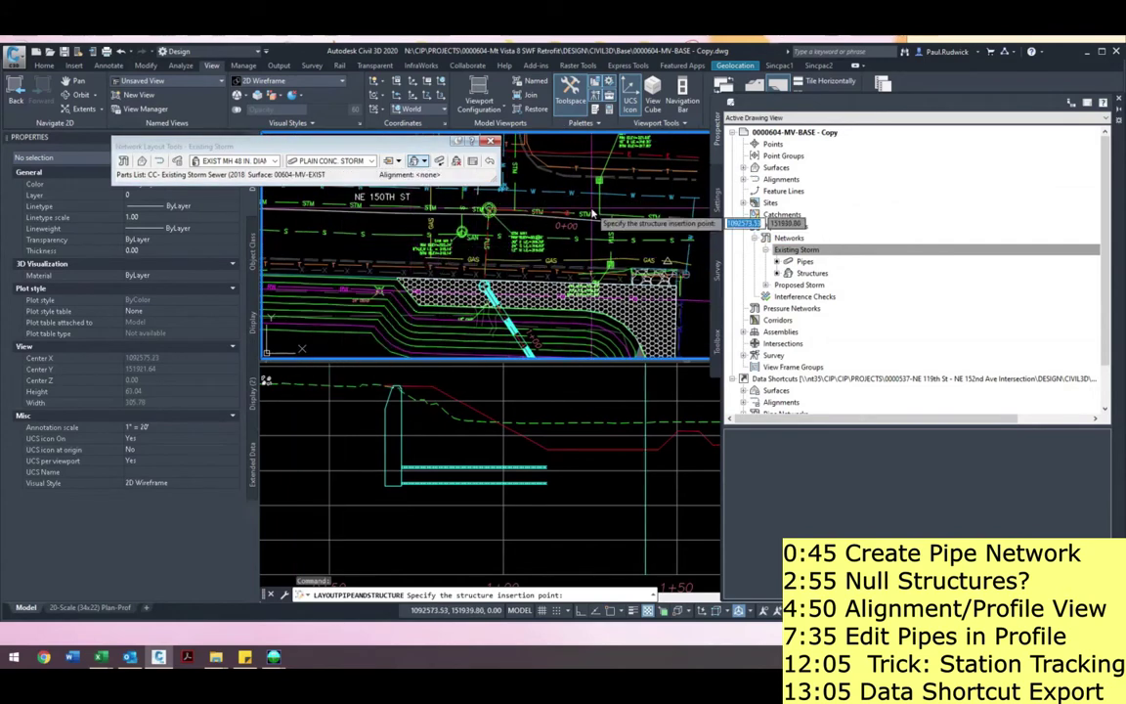
pyautogui.click(487, 211)
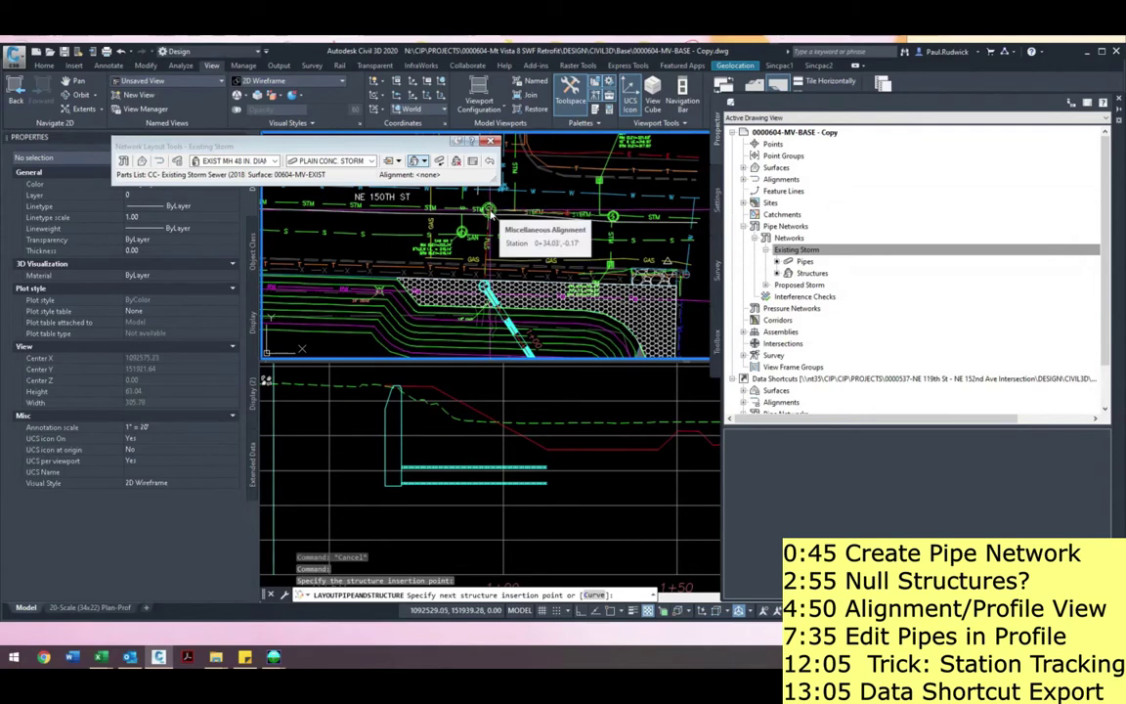
pyautogui.click(489, 212)
# - Lay a plain concrete 24 in. diameter storm pipe from storm manhole 1 south to the existing outfall in the pond
pyautogui.click(348, 163)
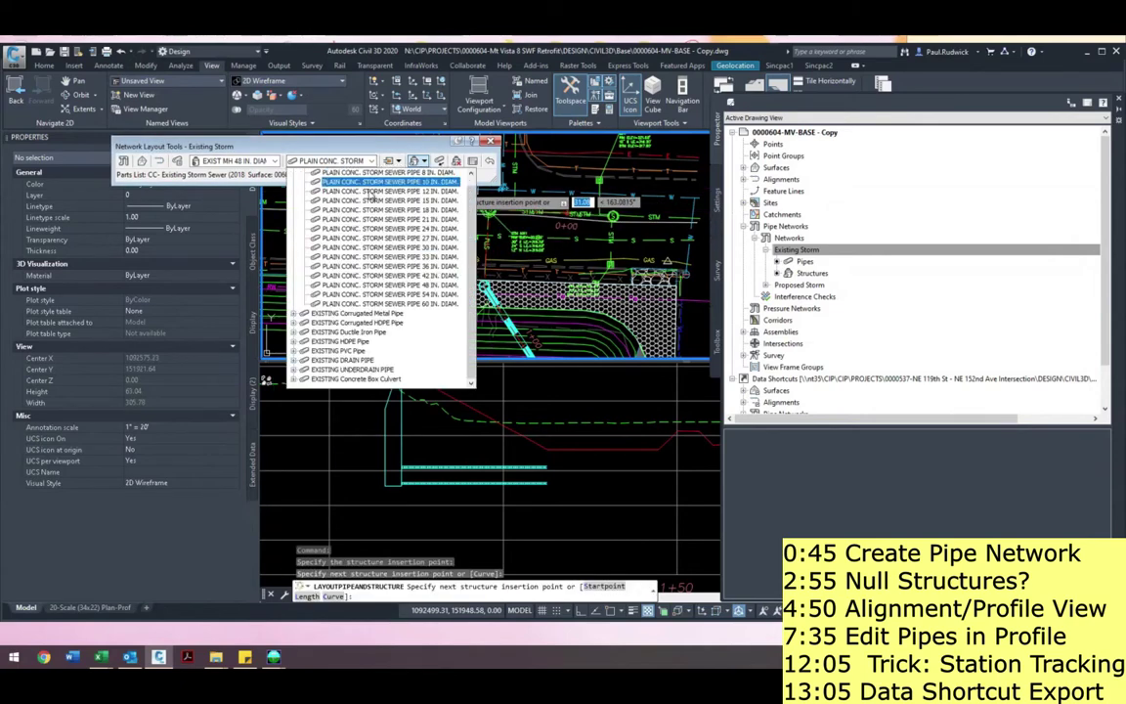
pyautogui.click(391, 183)
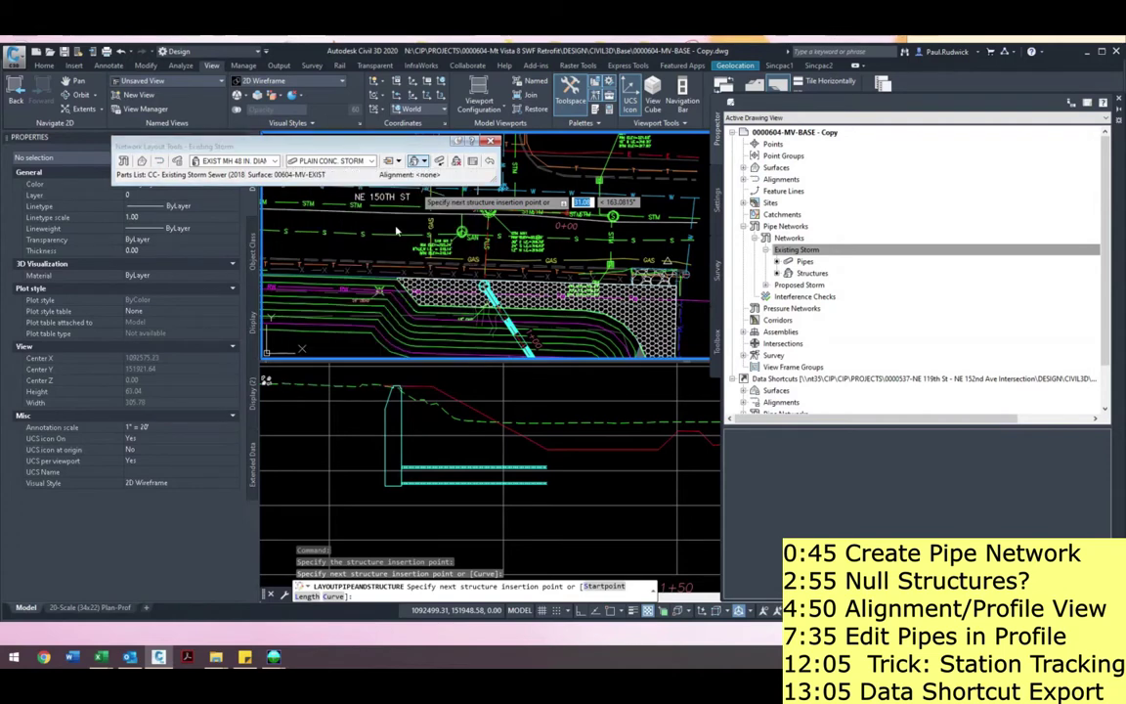
pyautogui.click(486, 316)
pyautogui.press('Escape')
# - Erase the manhole at the pond end of the new existing storm pipe, leaving the pipe end open
pyautogui.click(493, 276)
pyautogui.press('Delete')
pyautogui.scroll(3, 486, 313)
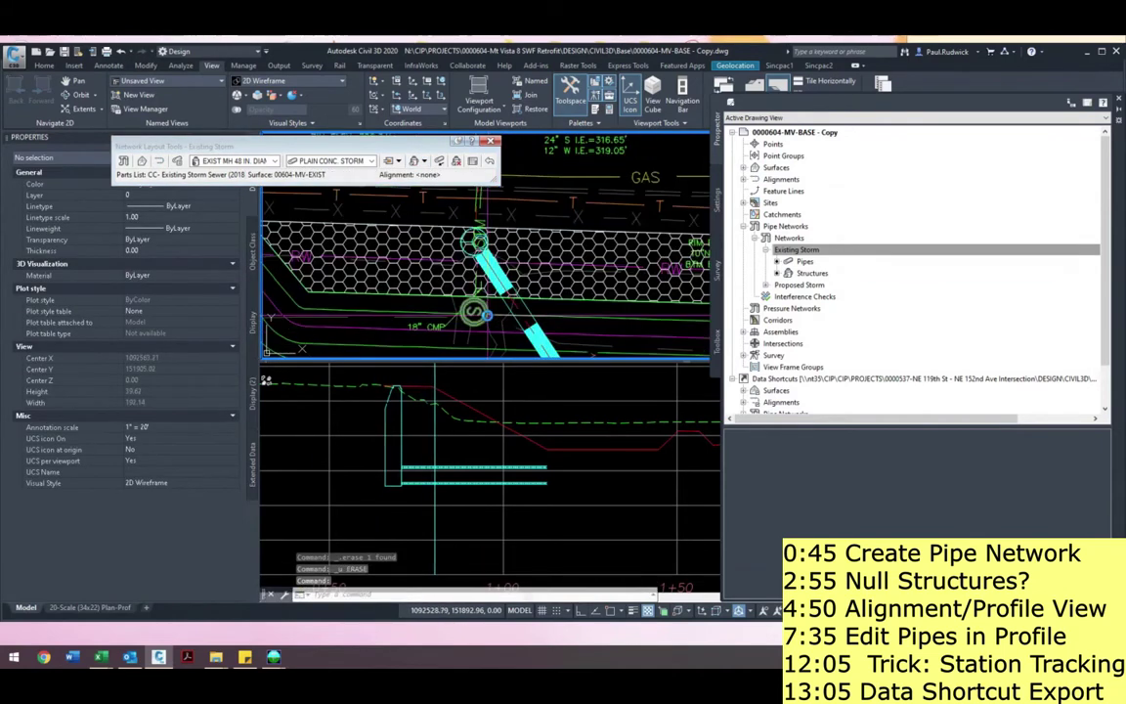
pyautogui.scroll(-1, 493, 298)
pyautogui.scroll(2, 500, 287)
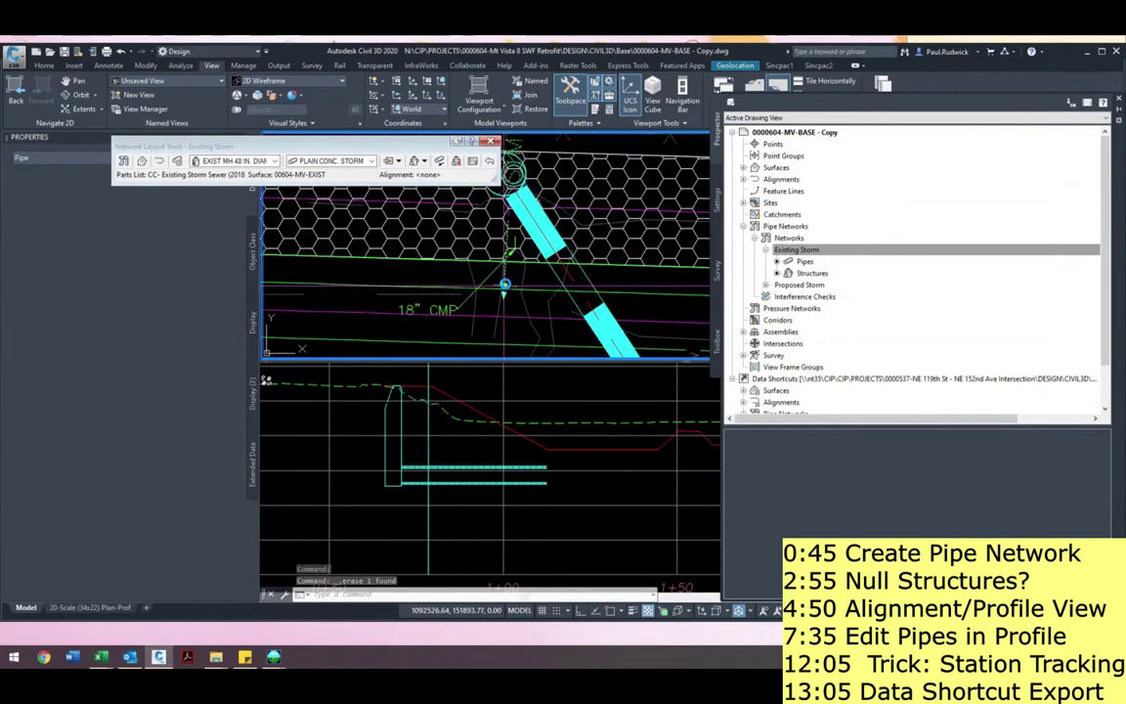
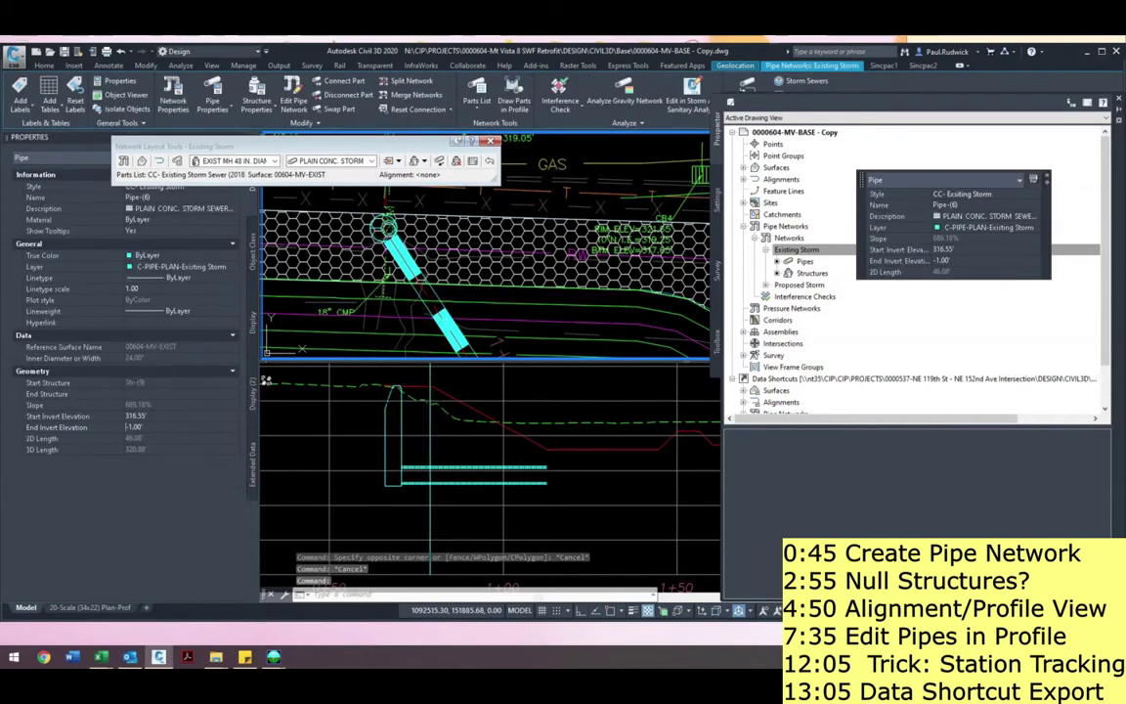
# - Set the existing outfall pipe's end invert elevation to 316 and clear the selection
pyautogui.write('316')
pyautogui.press('Return')
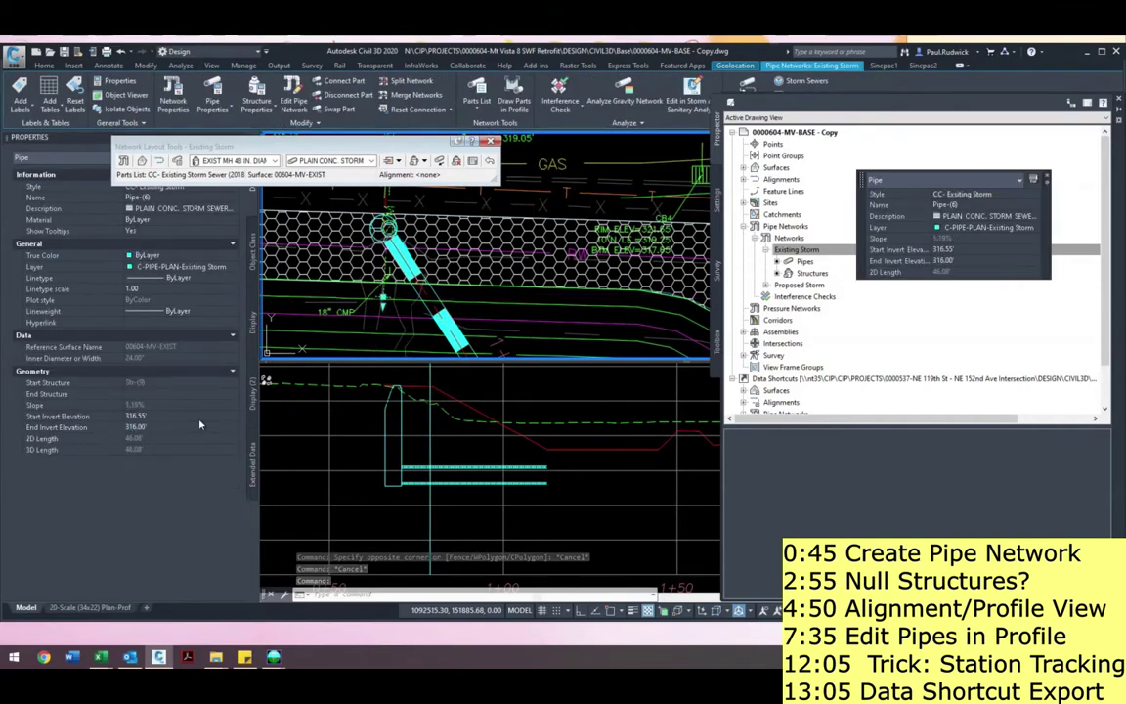
pyautogui.press('Escape')
pyautogui.scroll(3, 383, 299)
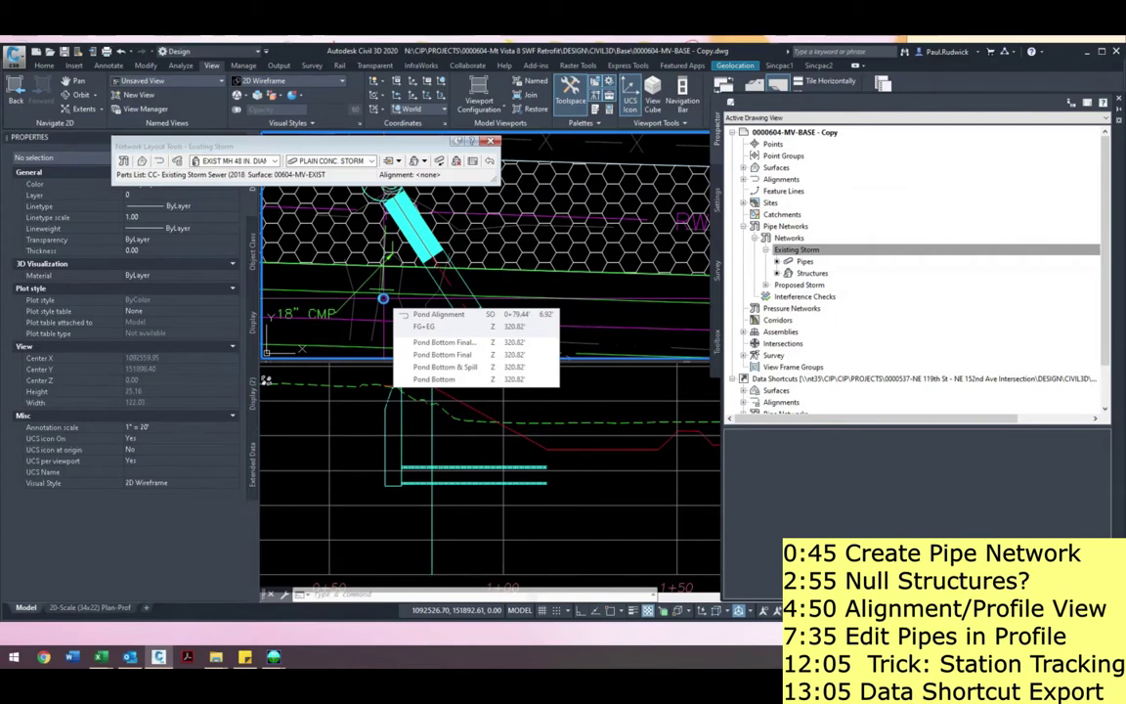
pyautogui.scroll(-5, 382, 298)
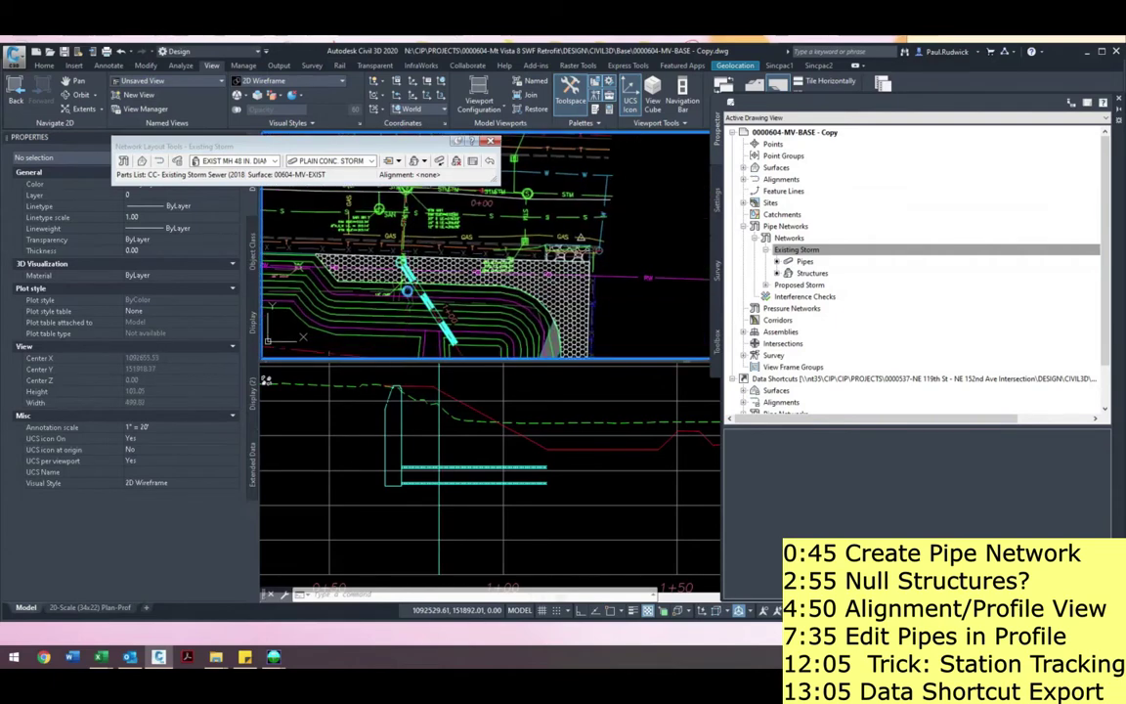
pyautogui.scroll(3, 401, 291)
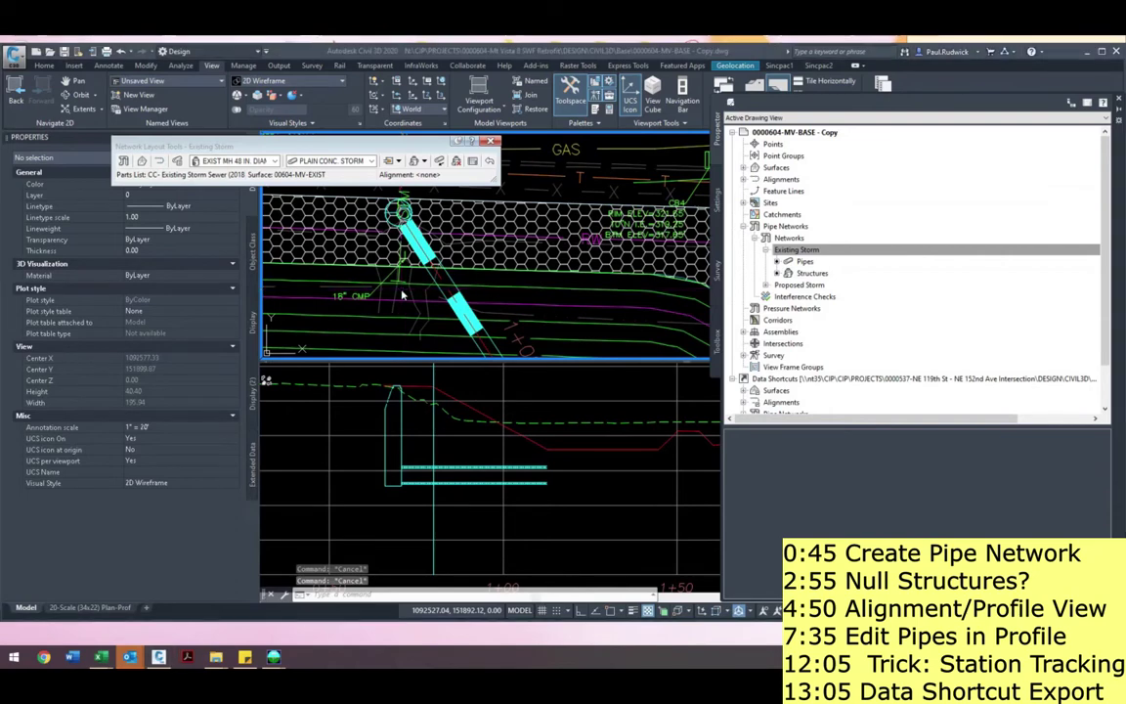
# - Switch to File Explorer and open the Mt Vista Plans PDF from the Mt Vista 8 SWF Retrofit project's TIR References folder
pyautogui.press('super+e')
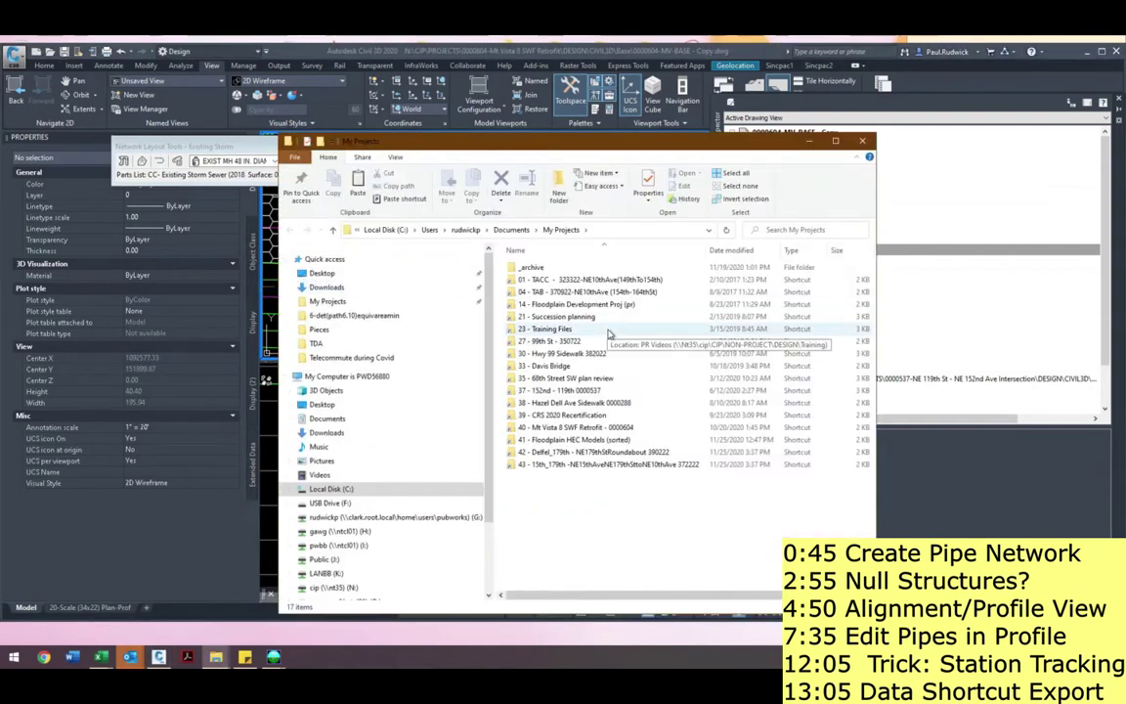
pyautogui.press('4')
pyautogui.press('Return')
pyautogui.press('t')
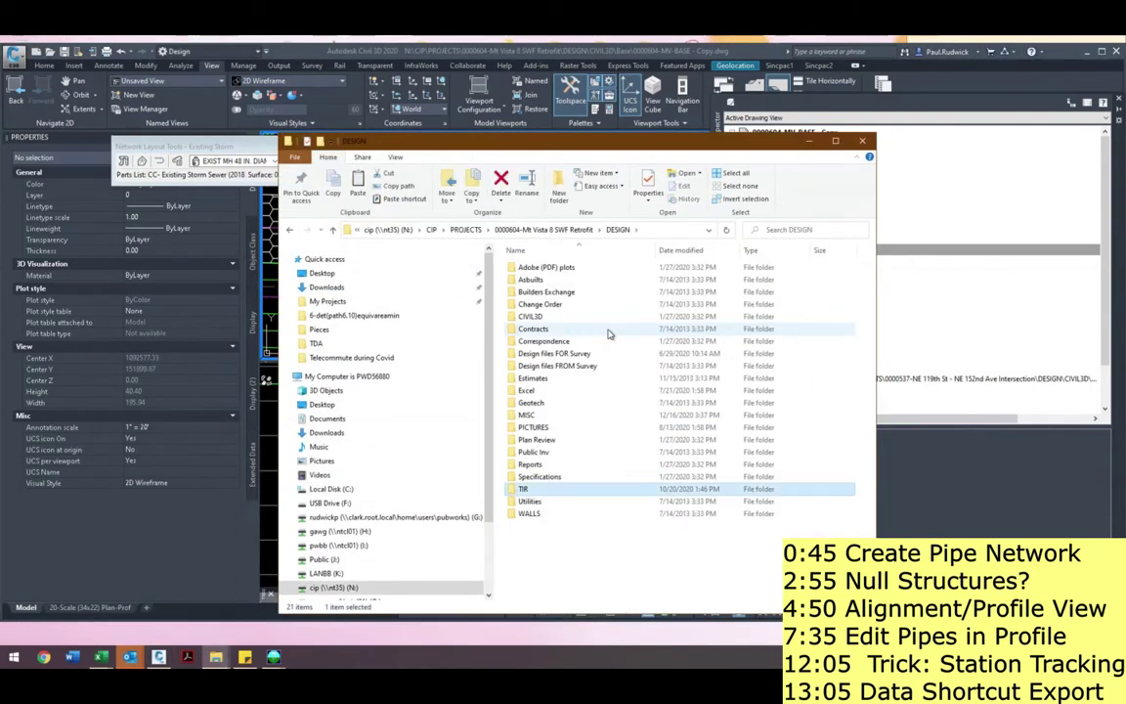
pyautogui.press('Return')
pyautogui.press('z')
pyautogui.press('Return')
pyautogui.press('r')
pyautogui.press('Return')
pyautogui.press('m')
pyautogui.press('m')
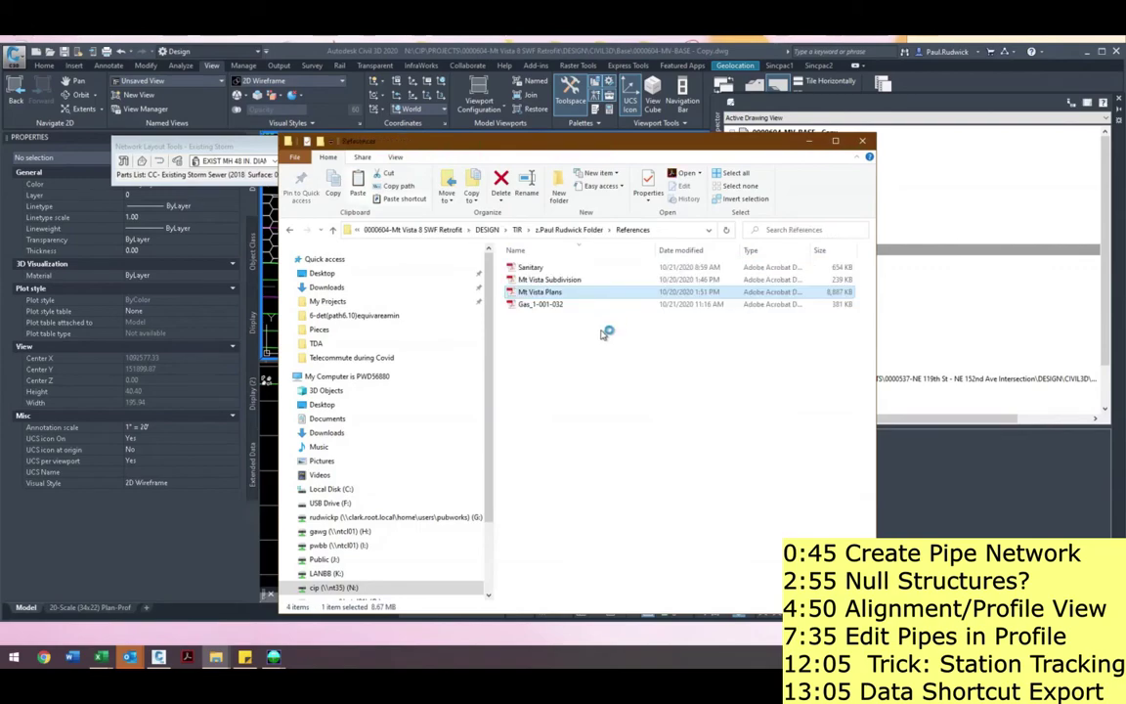
# - Examine the Storm Water Retention Pond section on page 7 of the plan set for the existing outfall elevation
pyautogui.moveTo(1124, 41); pyautogui.dragTo(558, 36)
pyautogui.scroll(-6, 593, 332)
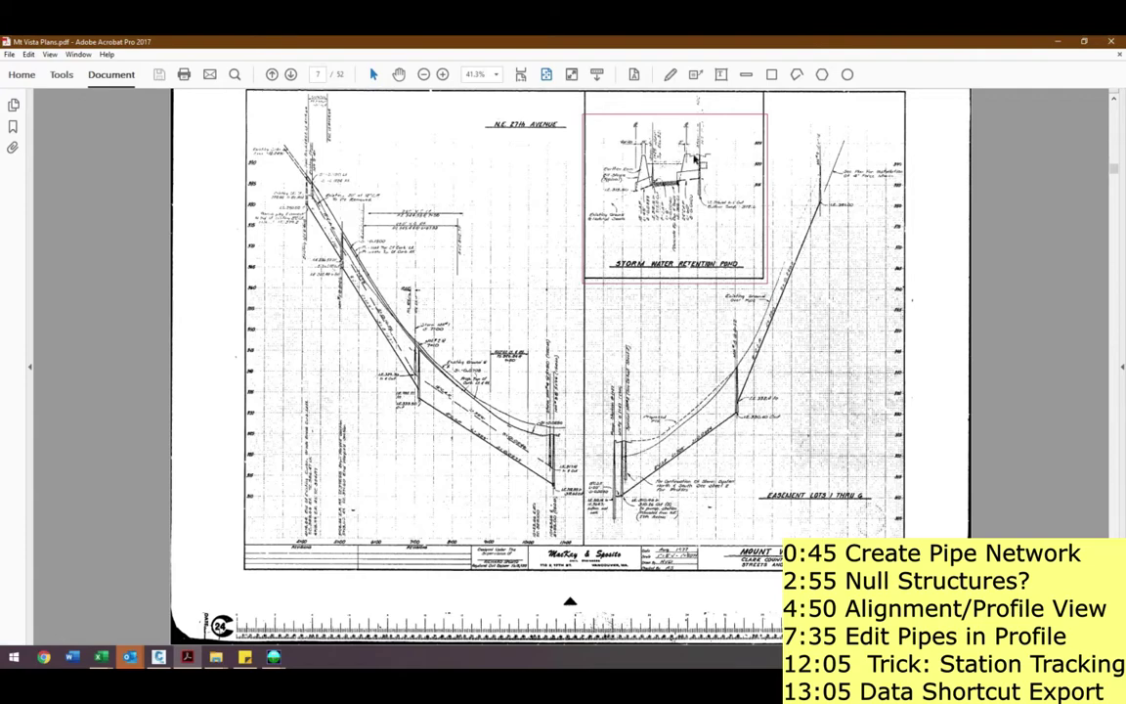
pyautogui.keyDown('ctrl'); pyautogui.scroll(1, 695, 157); pyautogui.keyUp('ctrl')
pyautogui.keyDown('ctrl'); pyautogui.scroll(5, 740, 179); pyautogui.keyUp('ctrl')
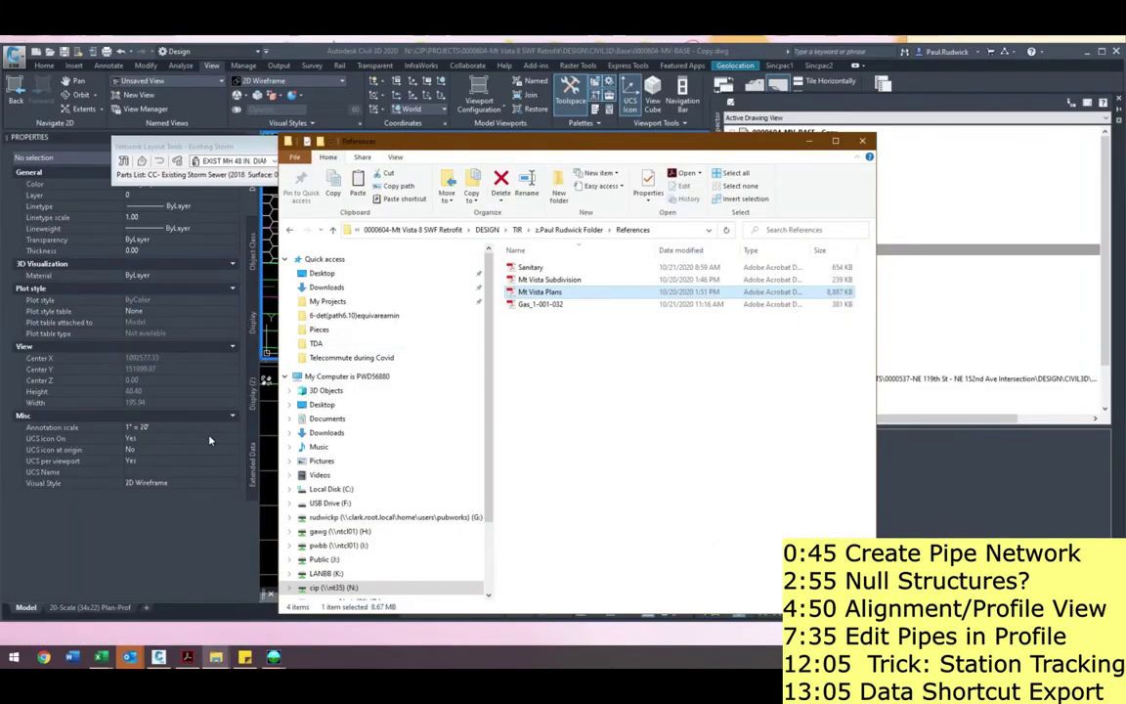
# - Switch back to Civil 3D and set the existing 24 in. outfall pipe's end invert elevation to 316.01
pyautogui.click(198, 526)
pyautogui.click(400, 283)
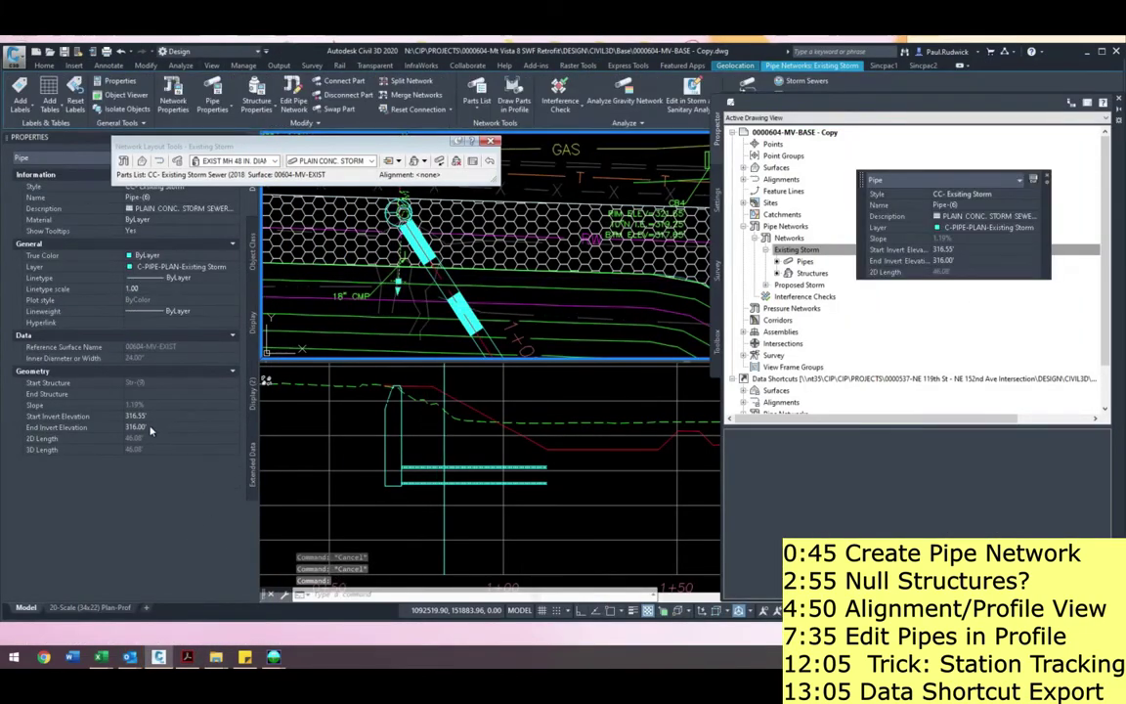
pyautogui.click(149, 430)
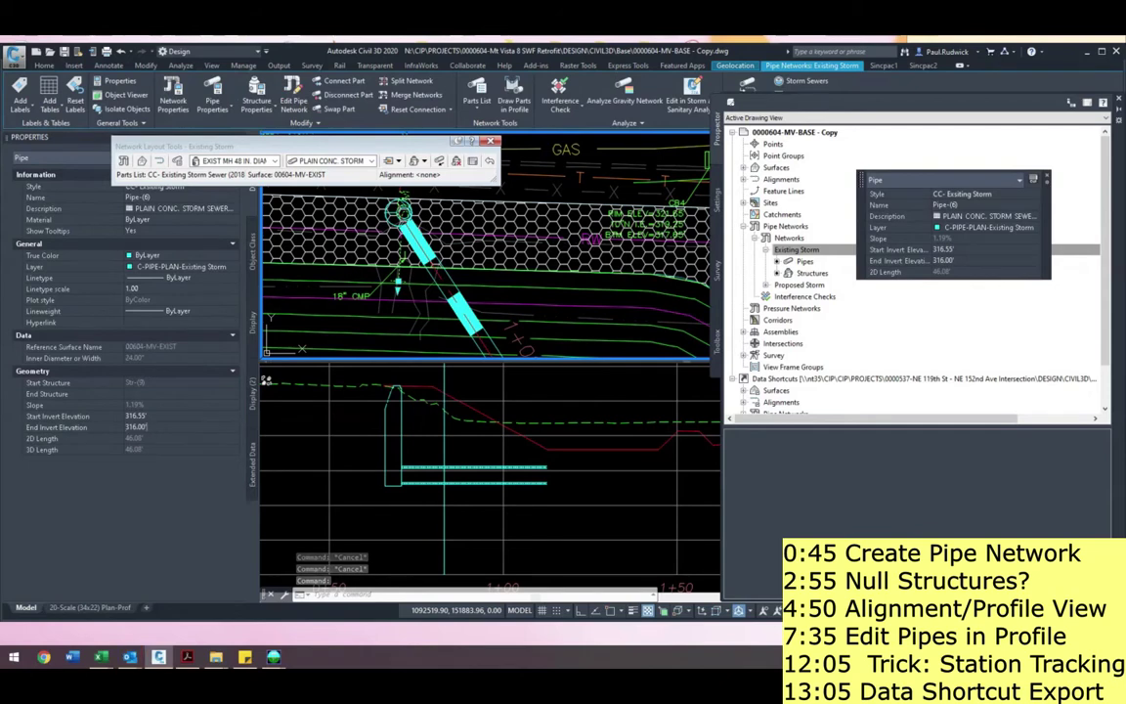
pyautogui.press('BackSpace')
pyautogui.press('BackSpace')
pyautogui.write('1')
pyautogui.press('Return')
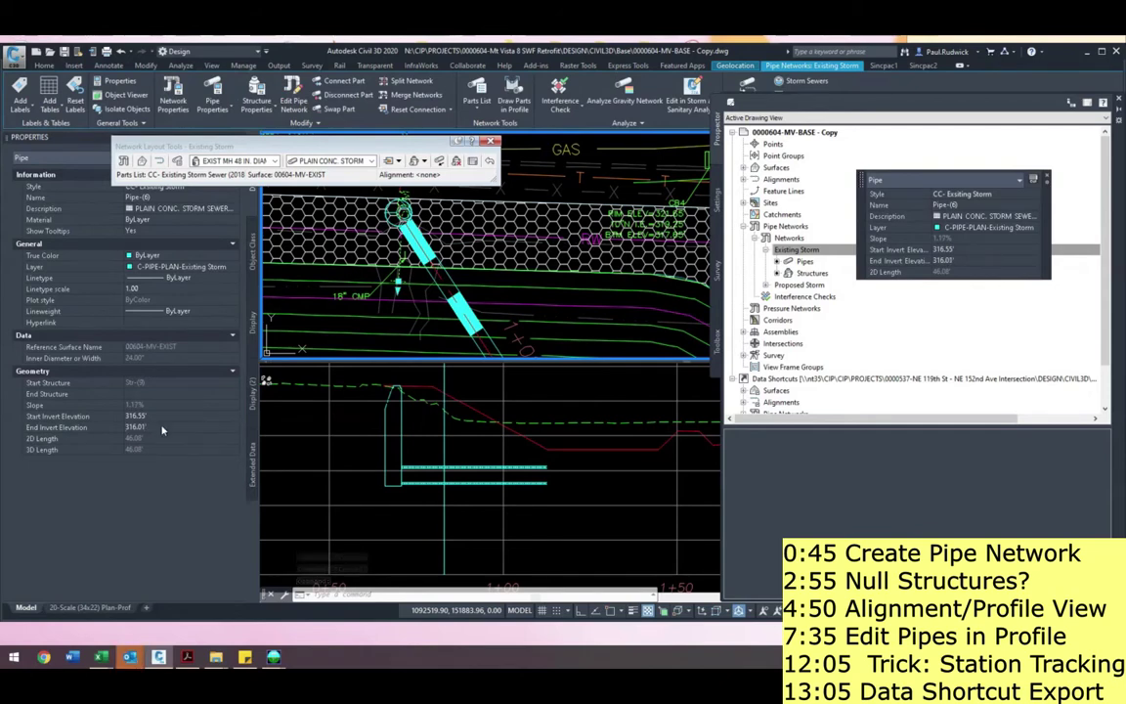
pyautogui.press('Escape')
pyautogui.press('Escape')
# - Draw the existing outfall pipe in the Pond Alignment profile view
pyautogui.scroll(-2, 406, 281)
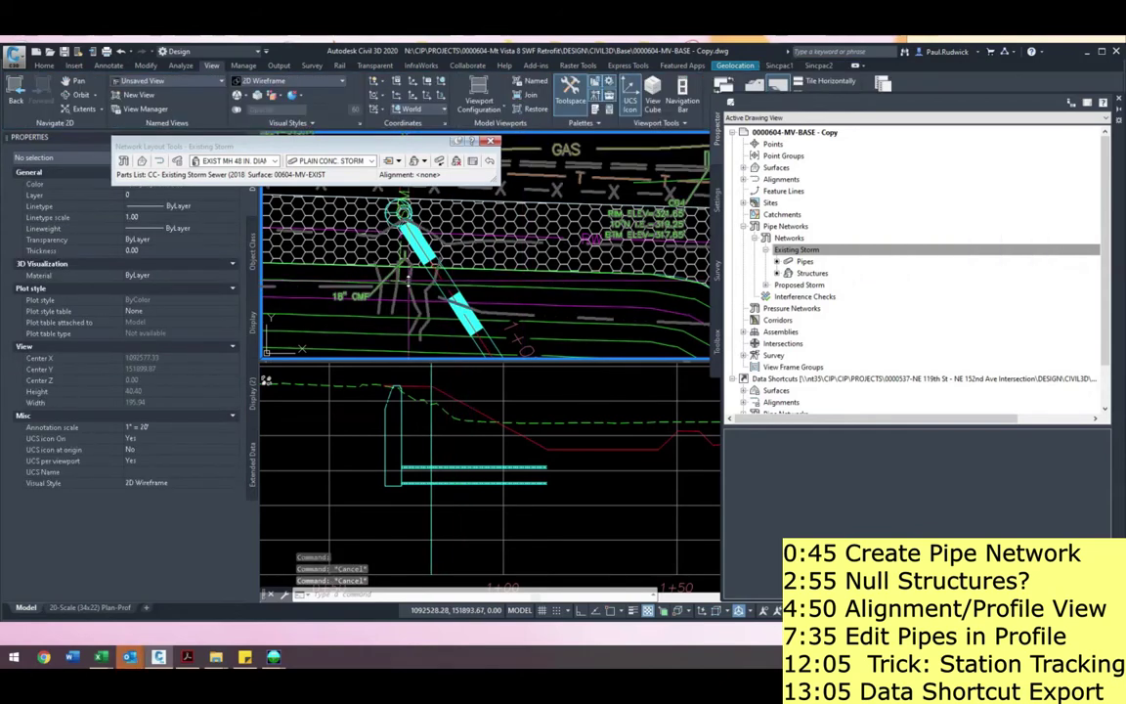
pyautogui.click(405, 283)
pyautogui.press('Escape')
pyautogui.click(415, 275)
pyautogui.rightClick(415, 276)
pyautogui.click(454, 448)
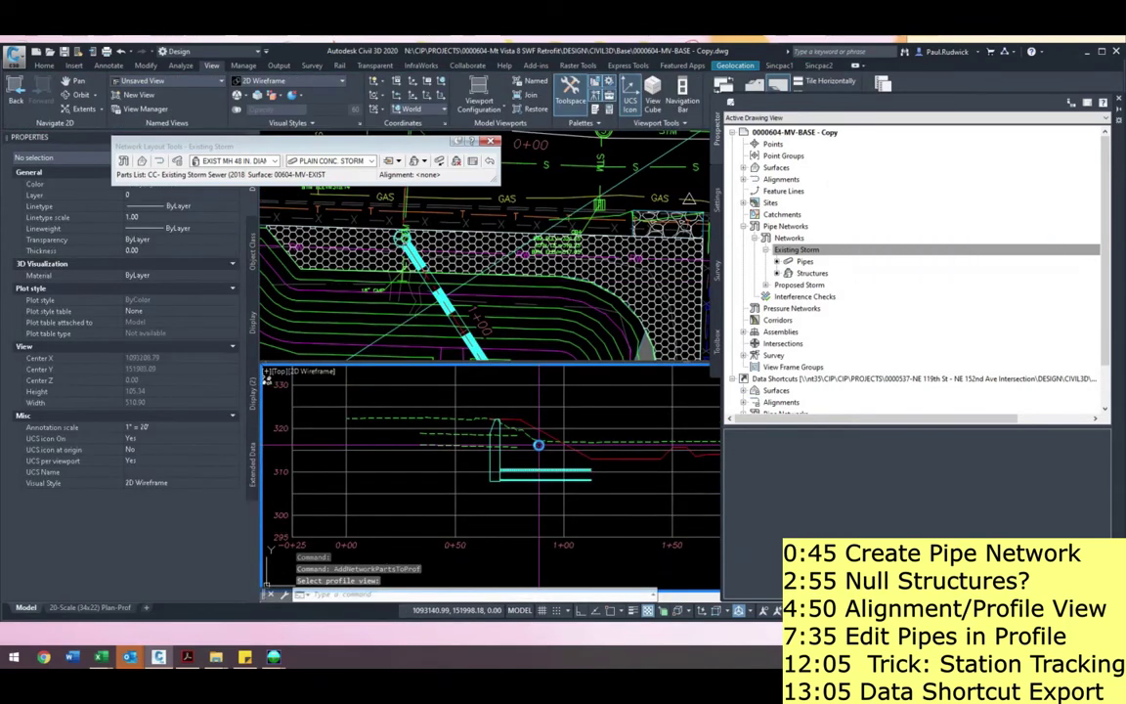
pyautogui.moveTo(537, 442); pyautogui.dragTo(482, 469, button='middle')
pyautogui.scroll(-1, 495, 442)
# - Move the Pond Alignment's vertex from the proposed manhole to the pond end of the existing outfall pipe
pyautogui.click(419, 279)
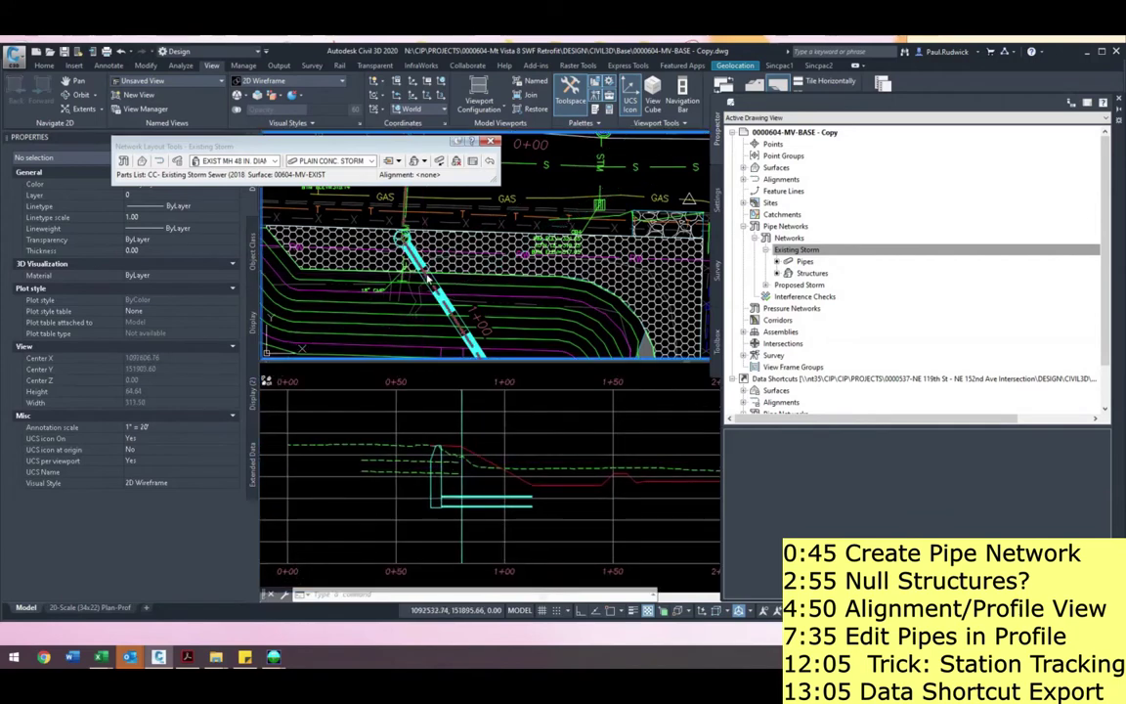
pyautogui.click(428, 278)
pyautogui.click(427, 279)
pyautogui.press('Escape')
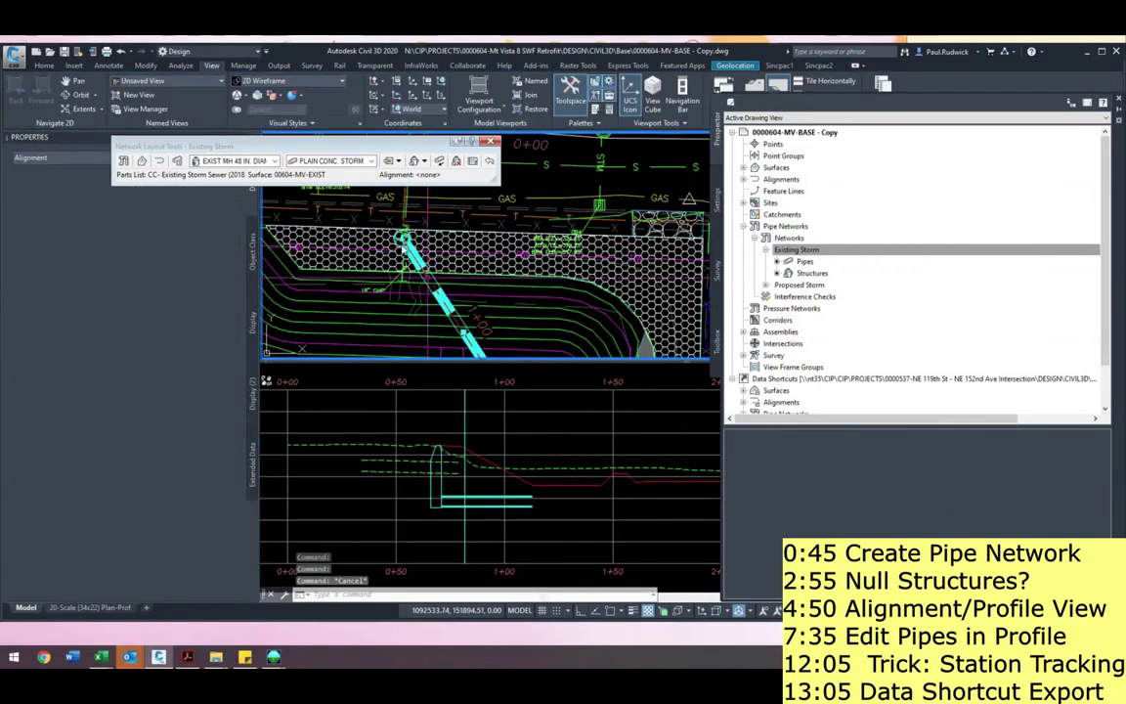
pyautogui.click(398, 236)
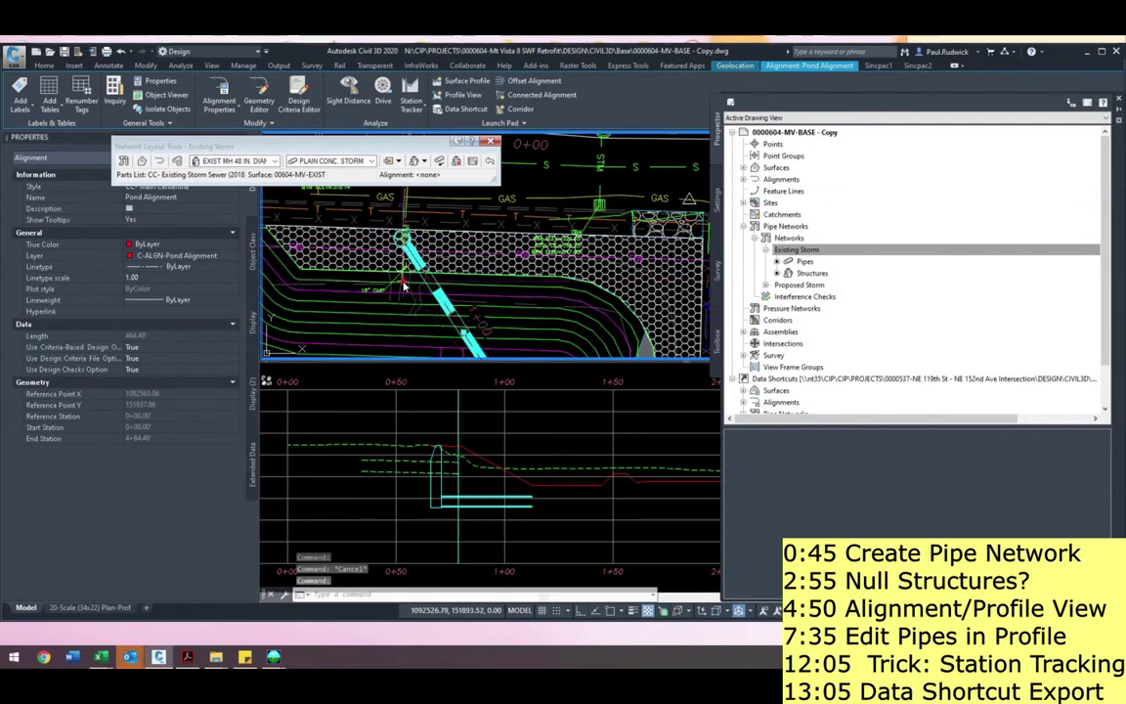
pyautogui.press('Escape')
pyautogui.click(403, 285)
pyautogui.scroll(2, 441, 465)
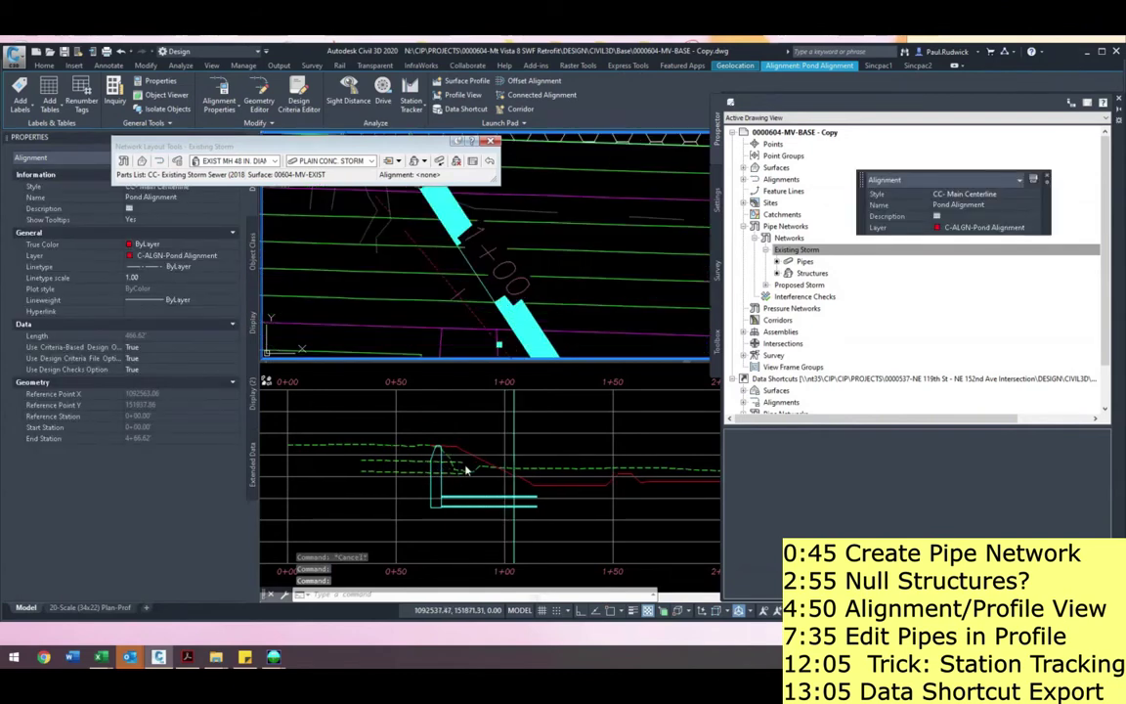
pyautogui.click(463, 472)
pyautogui.scroll(3, 458, 475)
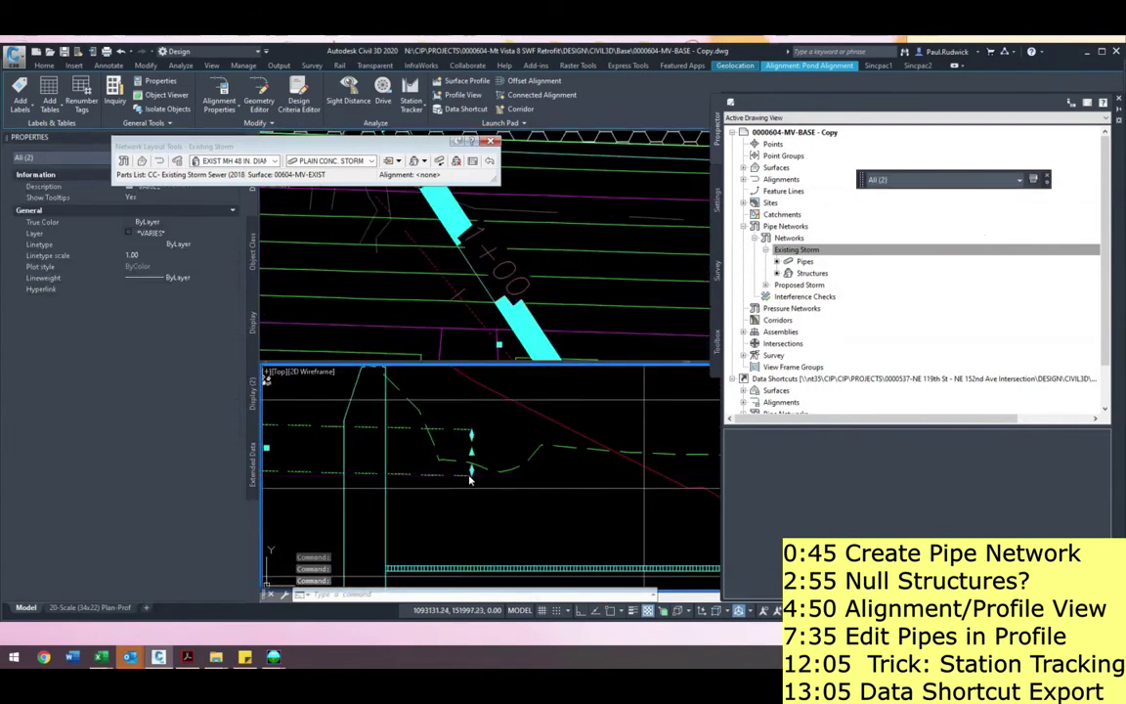
pyautogui.click(470, 451)
pyautogui.click(471, 467)
pyautogui.press('Escape')
pyautogui.press('Escape')
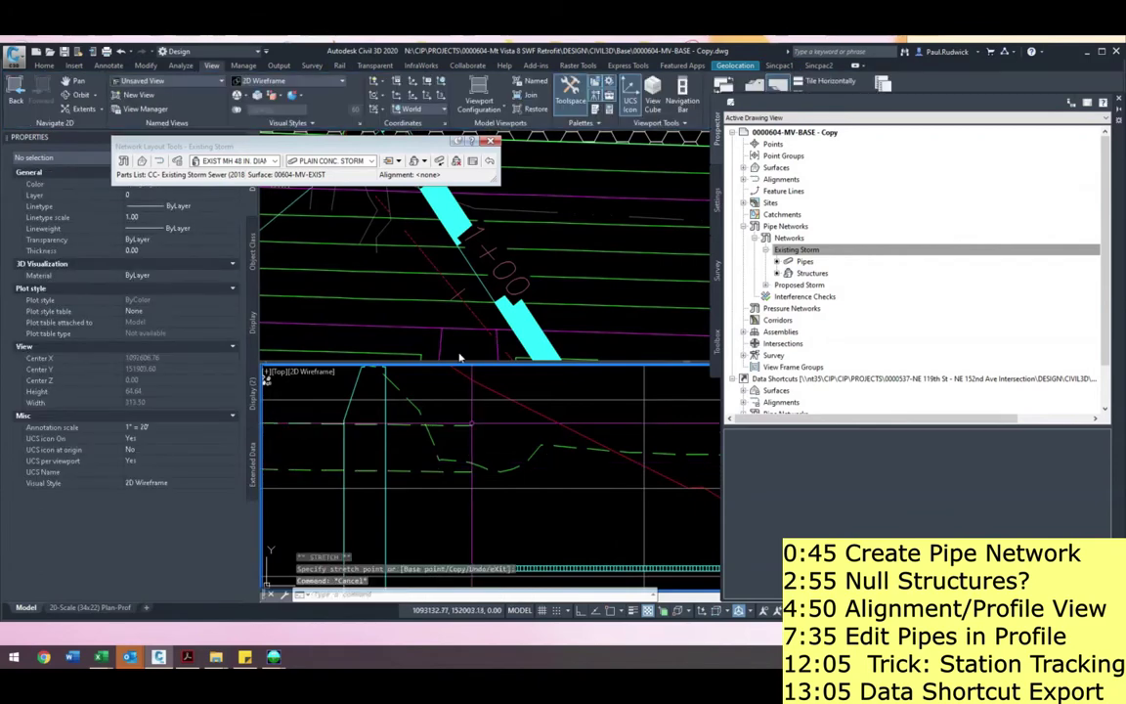
# - Return the Pond Alignment's vertex from the existing outfall's end to the proposed manhole
pyautogui.click(435, 311)
pyautogui.scroll(-3, 435, 311)
pyautogui.click(382, 267)
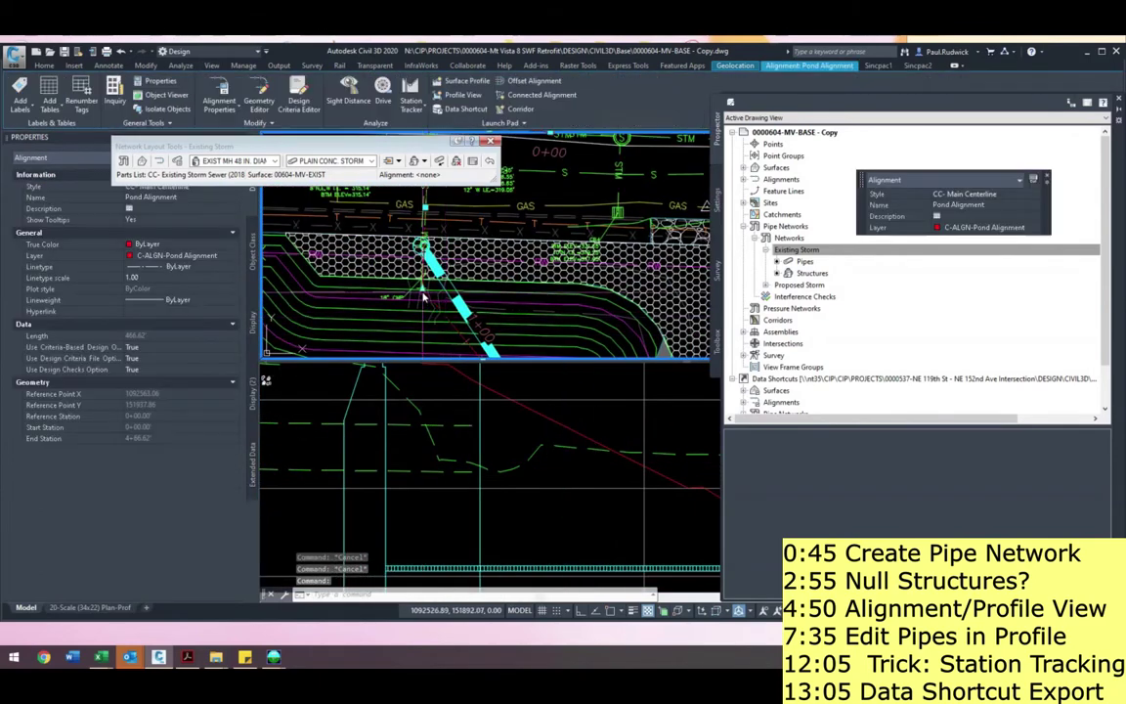
pyautogui.moveTo(422, 252); pyautogui.dragTo(434, 348, button='middle')
# - Swap the structure at storm manhole 1 for the EXIST MH 60 IN. DIAM. TYPE 1 part
pyautogui.click(441, 229)
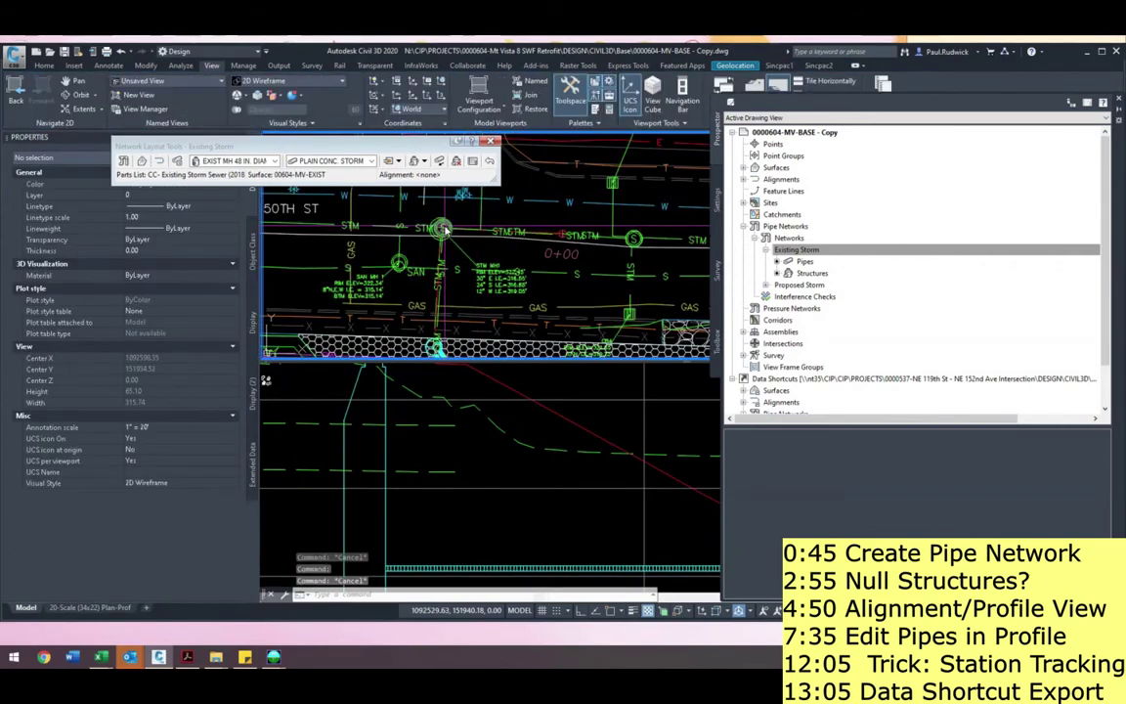
pyautogui.scroll(4, 441, 229)
pyautogui.click(439, 230)
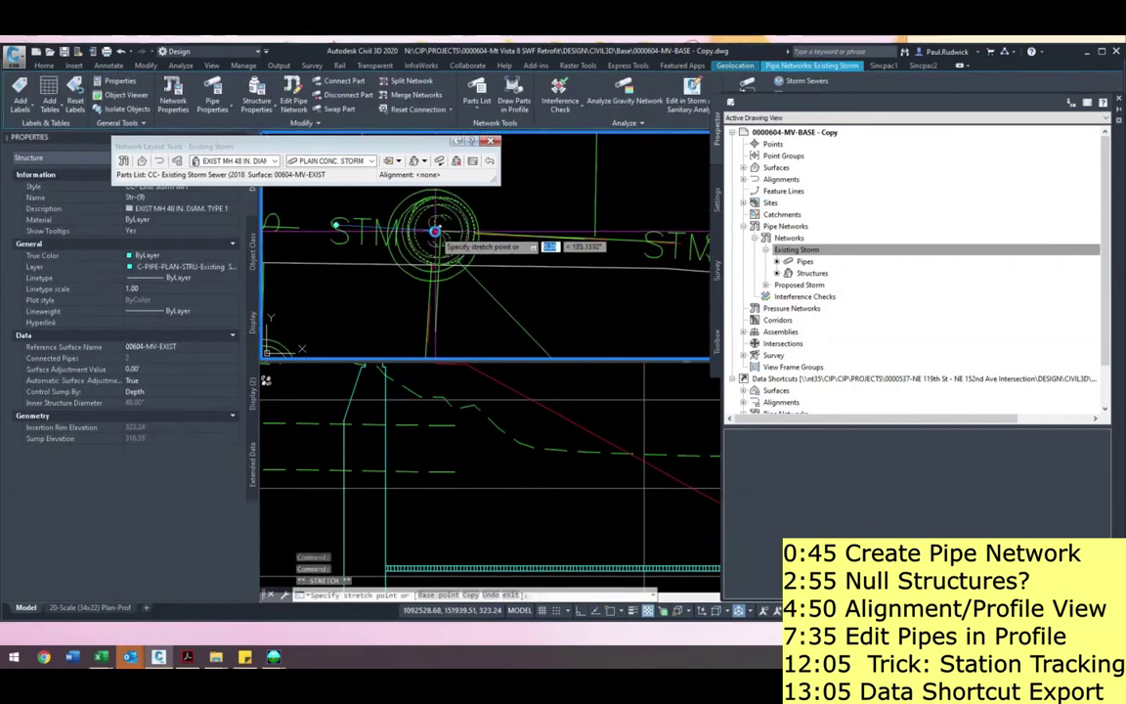
pyautogui.rightClick(441, 232)
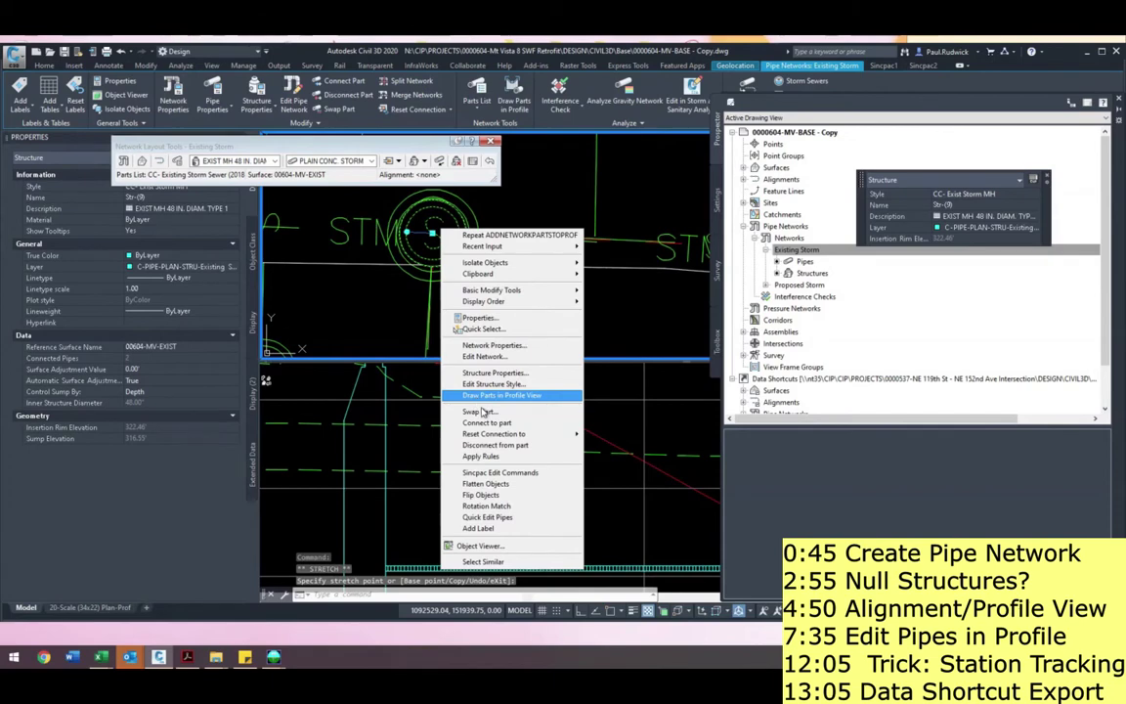
pyautogui.click(460, 374)
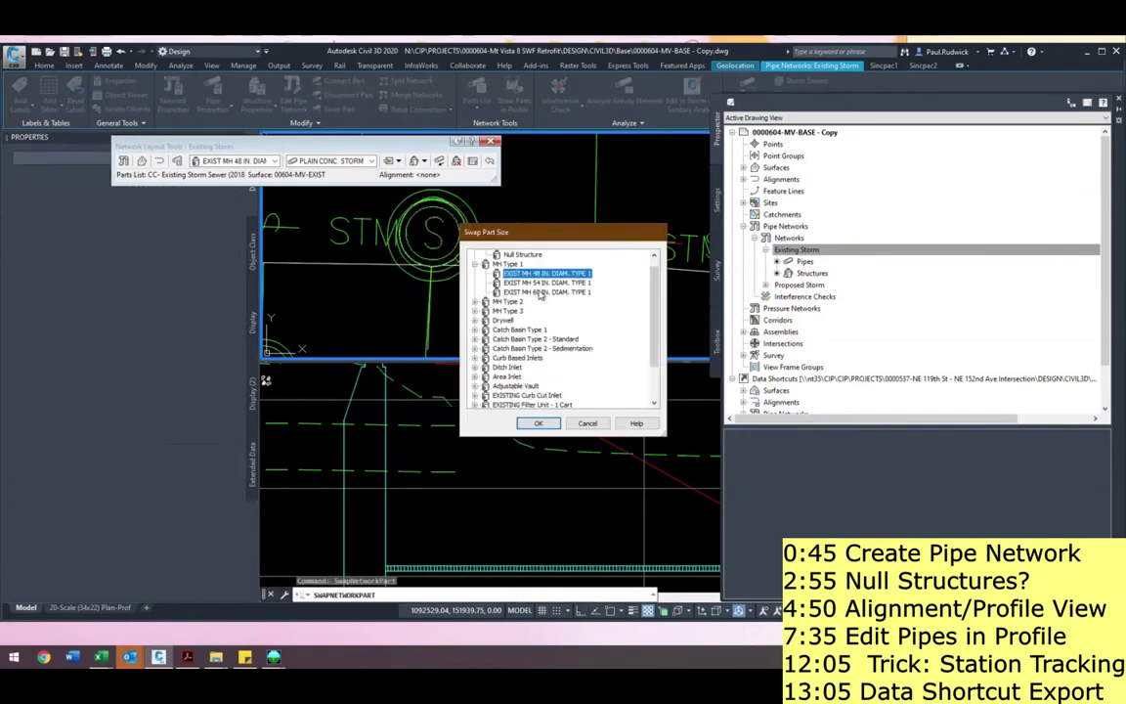
pyautogui.doubleClick(540, 292)
# - Draw storm manhole 1 and the existing 30 in. pipe along NE 150th St in the Pond Alignment profile view
pyautogui.click(495, 244)
pyautogui.click(432, 321)
pyautogui.scroll(-4, 443, 269)
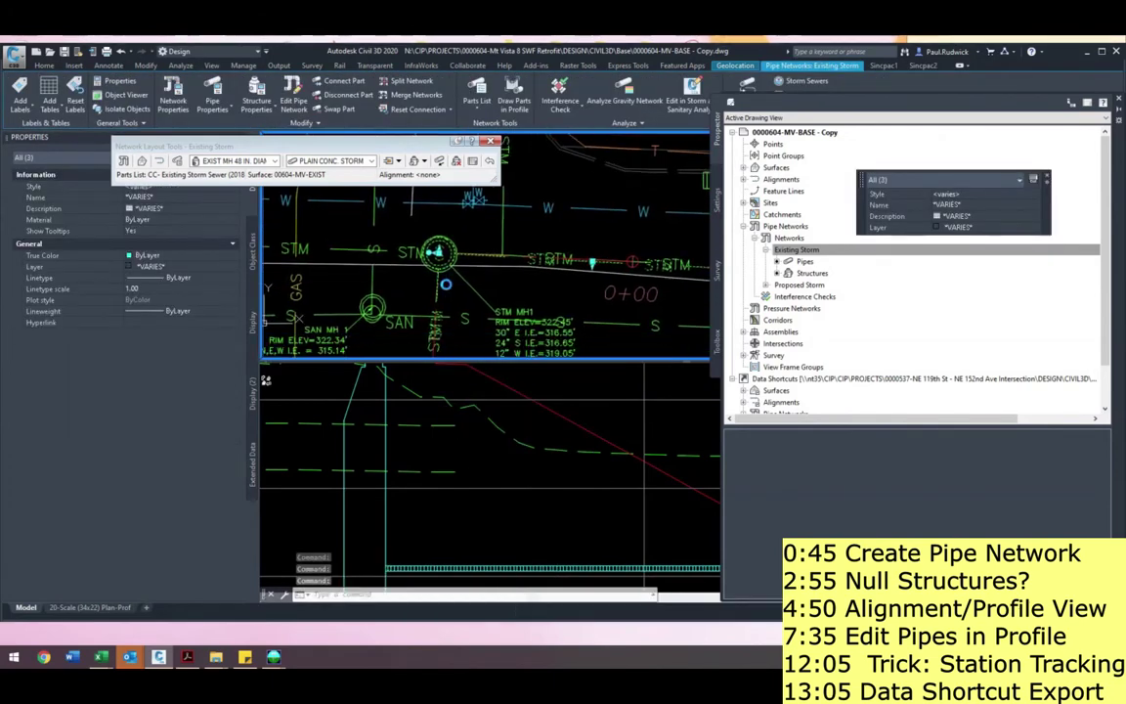
pyautogui.rightClick(445, 285)
pyautogui.click(518, 399)
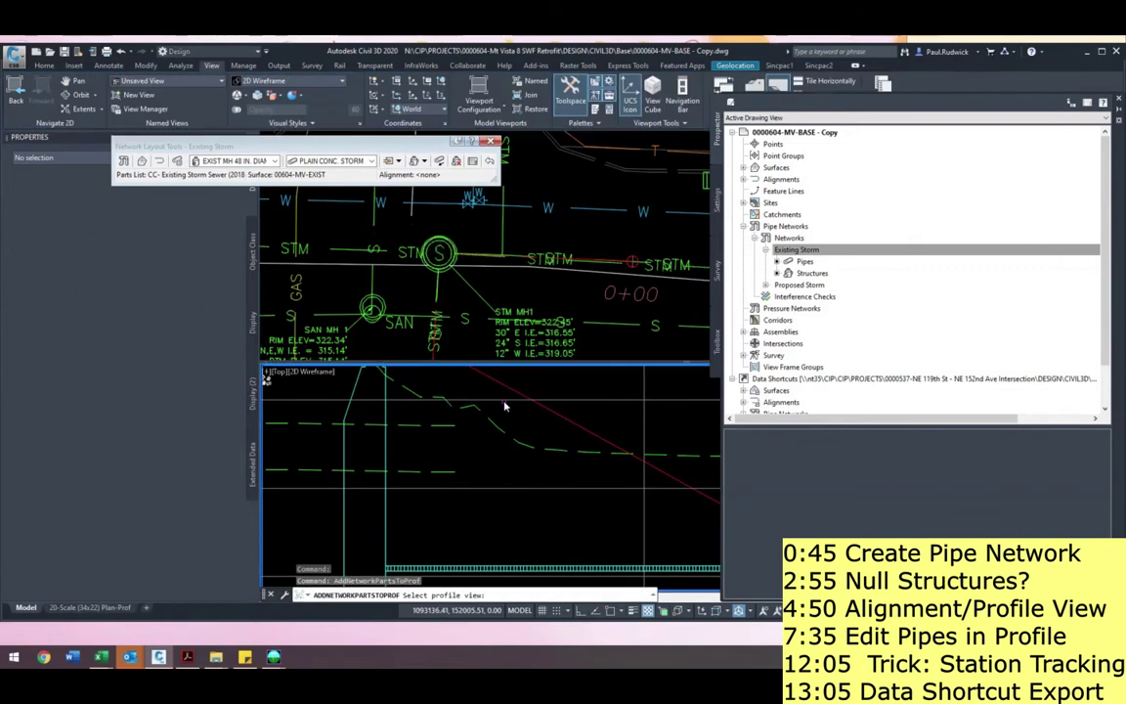
pyautogui.click(505, 406)
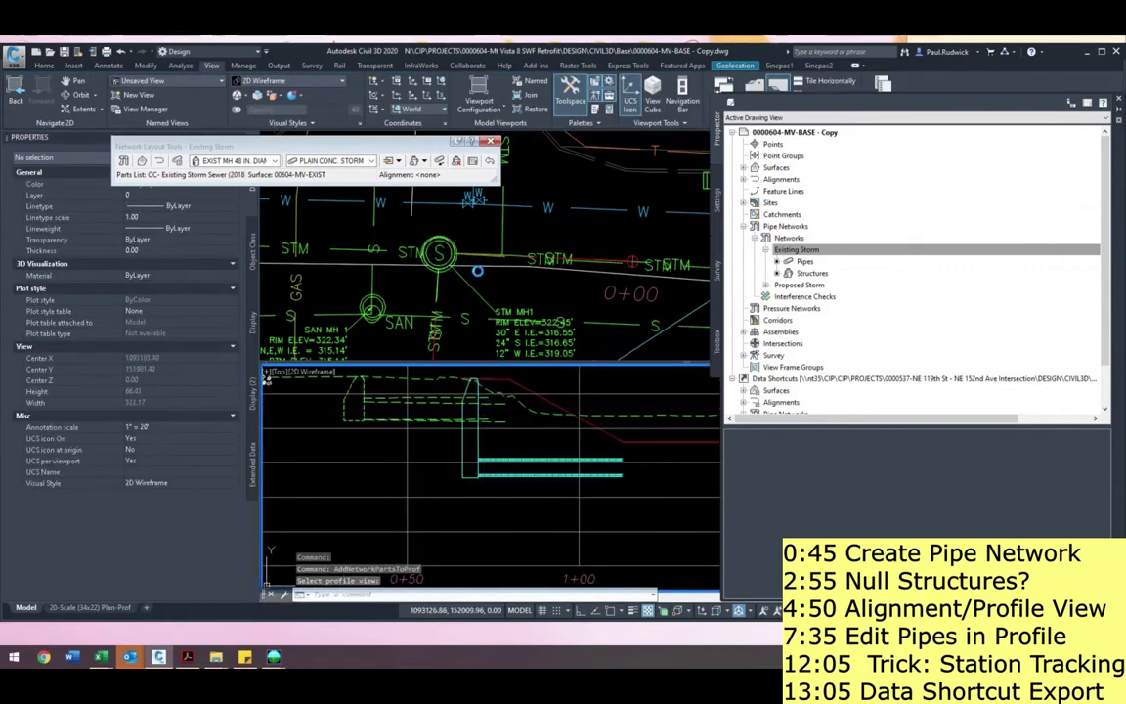
# - Inspect where the existing 30 in. pipe runs relative to the Pond Alignment's start at station 0+00
pyautogui.scroll(-3, 489, 273)
pyautogui.moveTo(553, 268); pyautogui.dragTo(457, 271, button='middle')
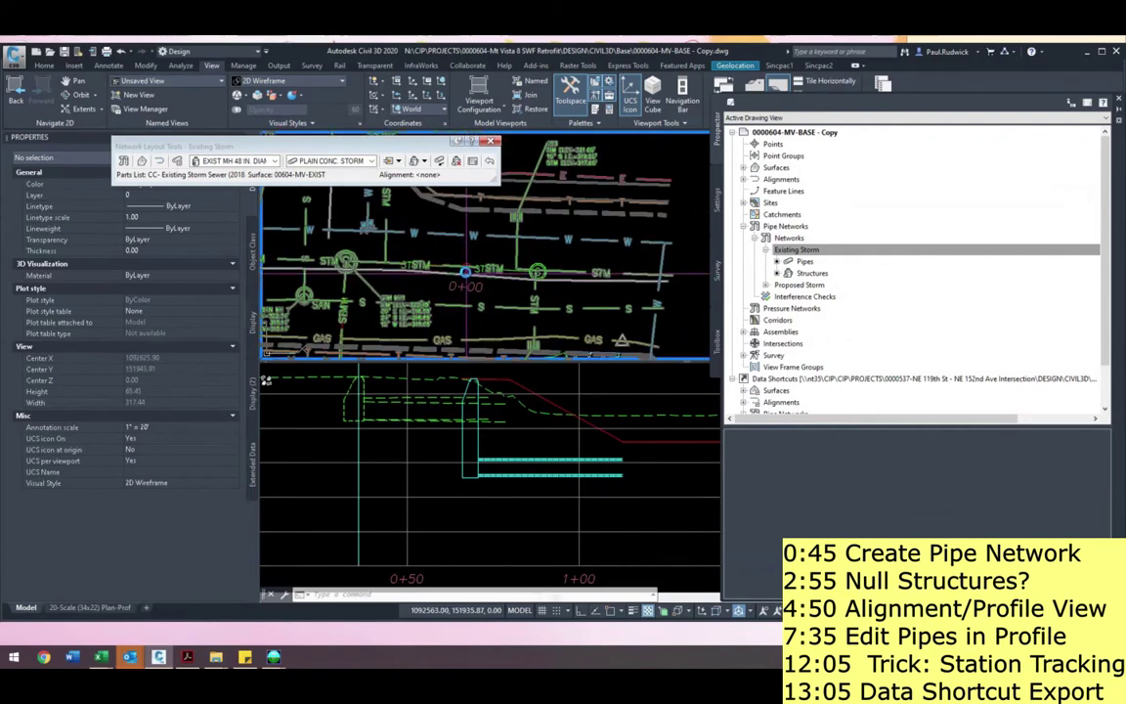
pyautogui.scroll(4, 465, 274)
pyautogui.click(469, 272)
pyautogui.press('Escape')
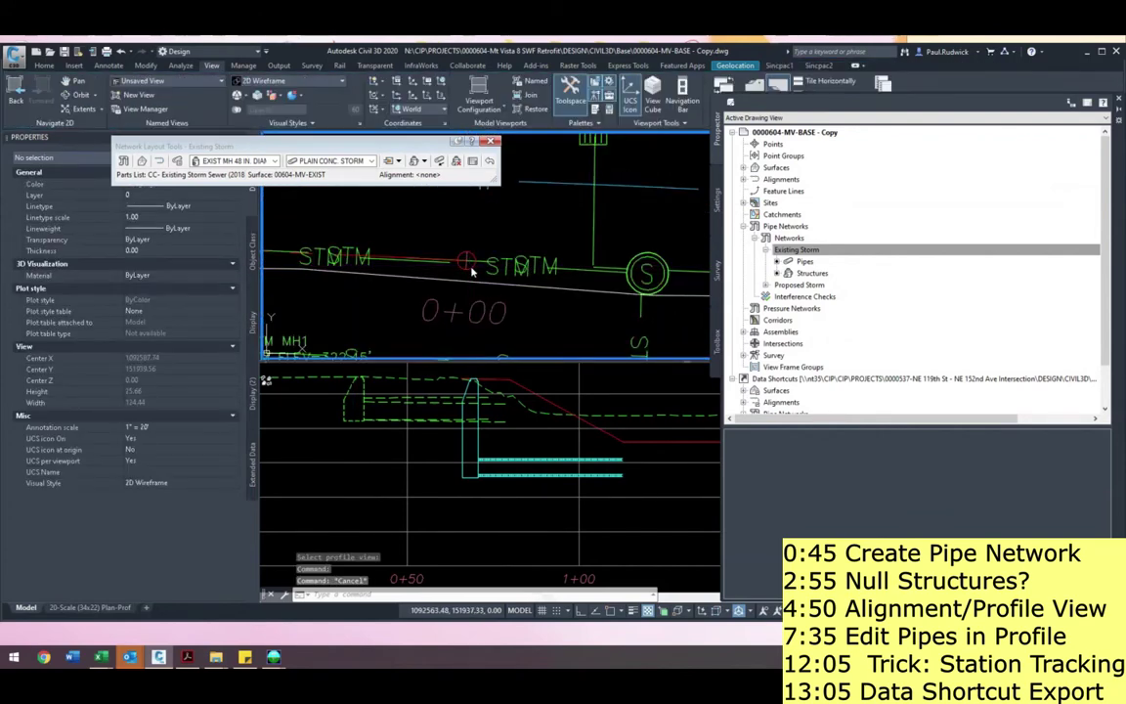
pyautogui.click(442, 265)
pyautogui.press('Escape')
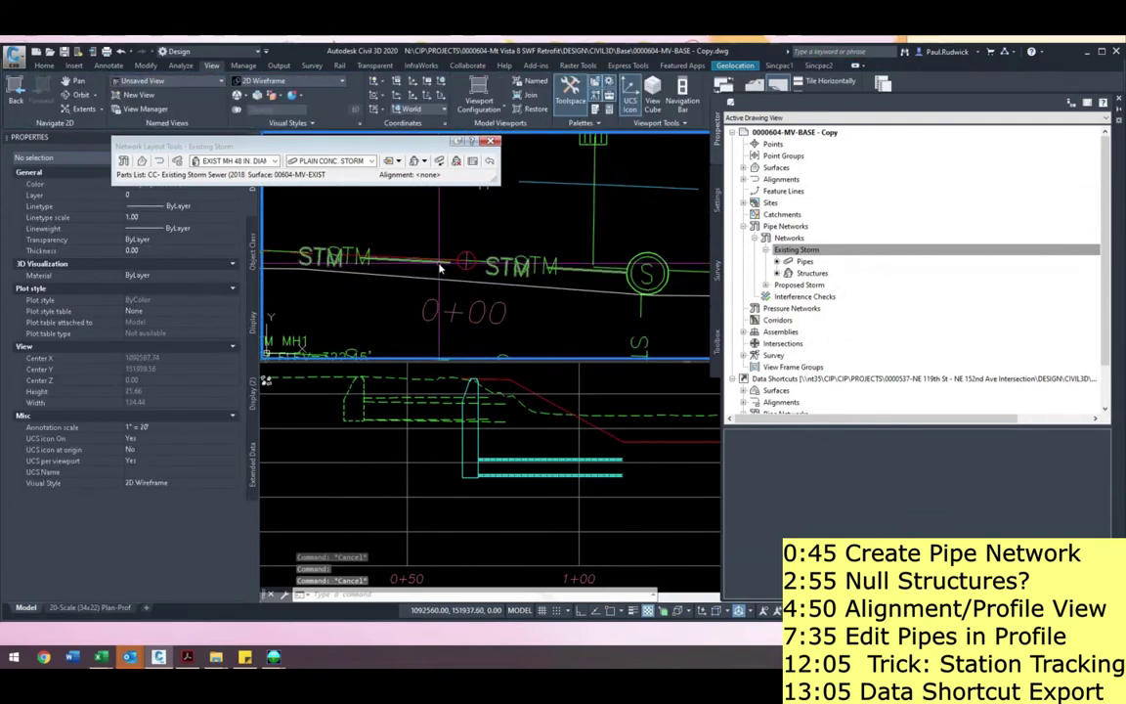
pyautogui.click(439, 268)
pyautogui.scroll(-3, 440, 268)
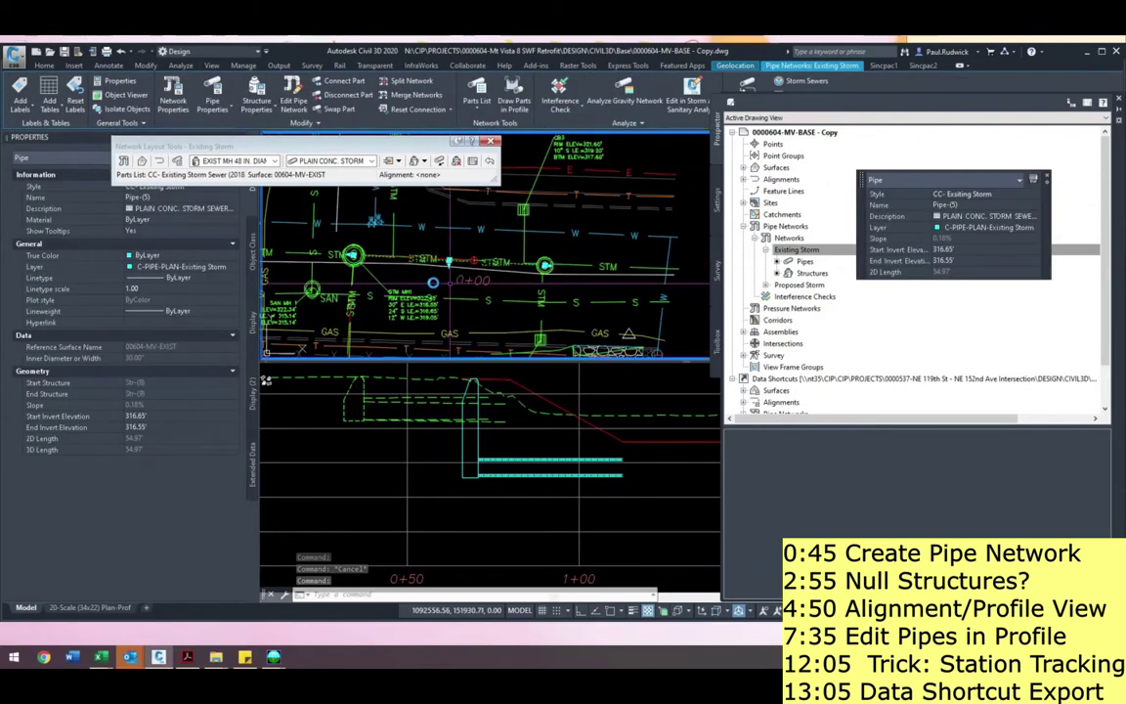
pyautogui.press('Escape')
pyautogui.scroll(3, 518, 239)
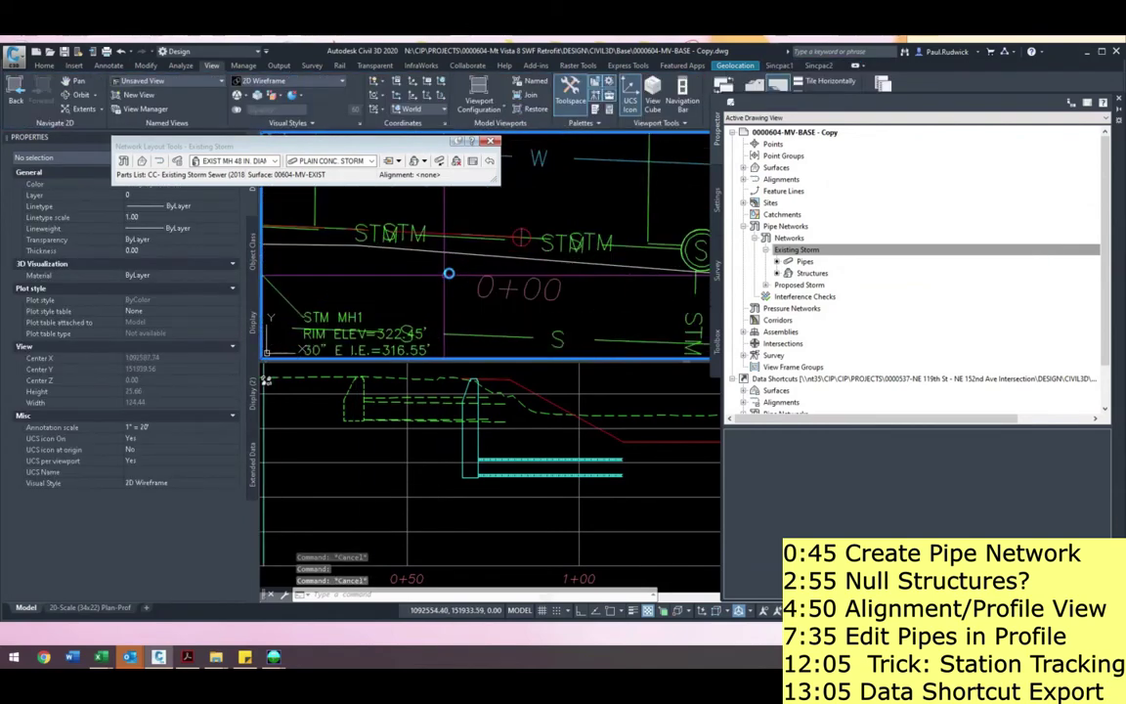
# - Move the Pond Alignment's start point east along NE 150th St, just past the manhole at the 30 in. pipe's far end
pyautogui.click(520, 233)
pyautogui.click(521, 239)
pyautogui.scroll(-2, 437, 240)
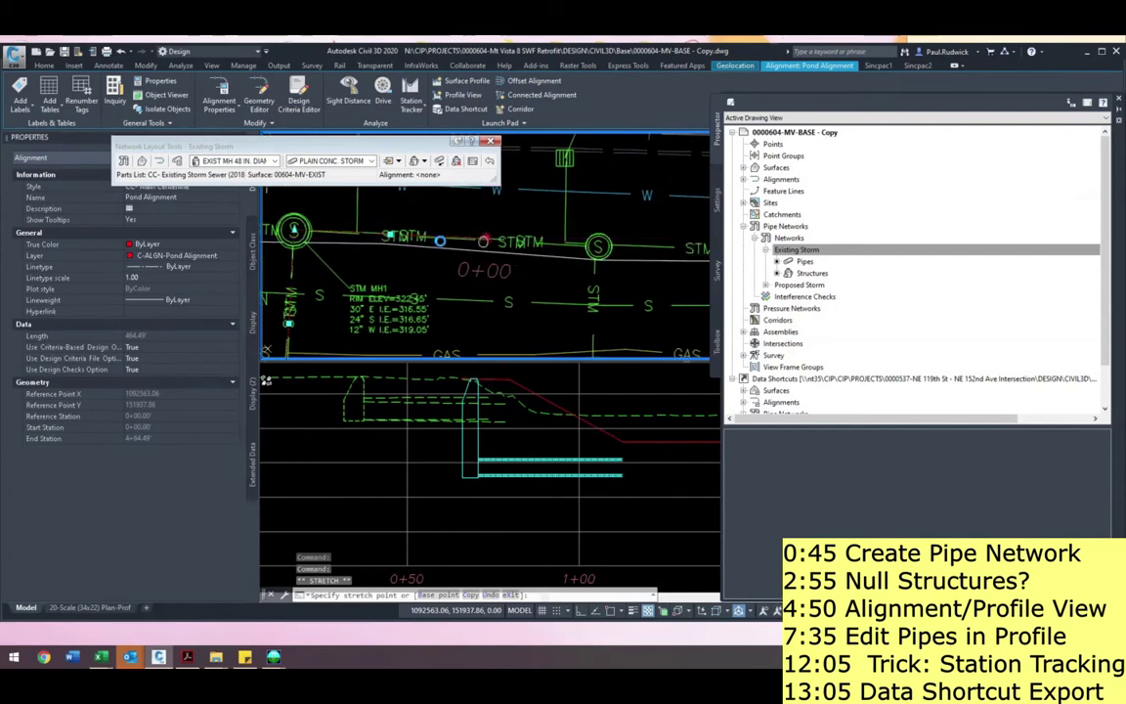
pyautogui.moveTo(440, 240); pyautogui.dragTo(397, 241, button='middle')
pyautogui.click(602, 246)
pyautogui.press('Escape')
# - Raise both ends of the proposed storm pipe in the profile view so it slopes down from its manhole toward the pond
pyautogui.click(513, 439)
pyautogui.scroll(-5, 513, 439)
pyautogui.moveTo(514, 440); pyautogui.dragTo(440, 440, button='middle')
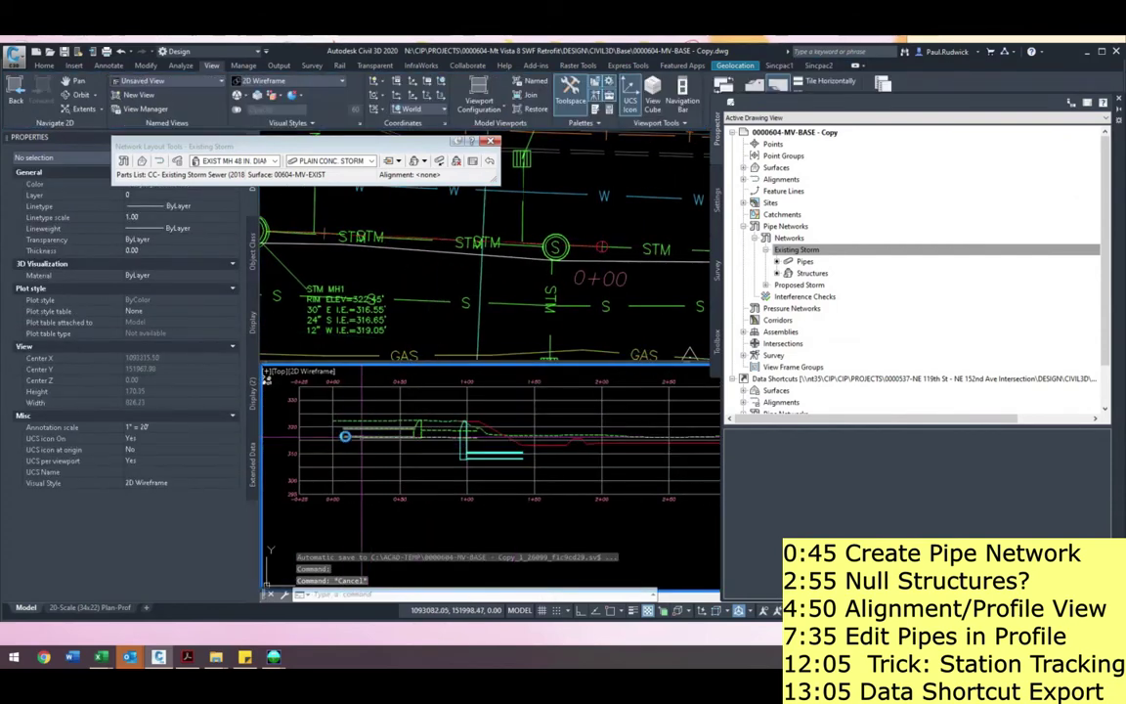
pyautogui.scroll(2, 460, 436)
pyautogui.scroll(2, 460, 440)
pyautogui.click(419, 476)
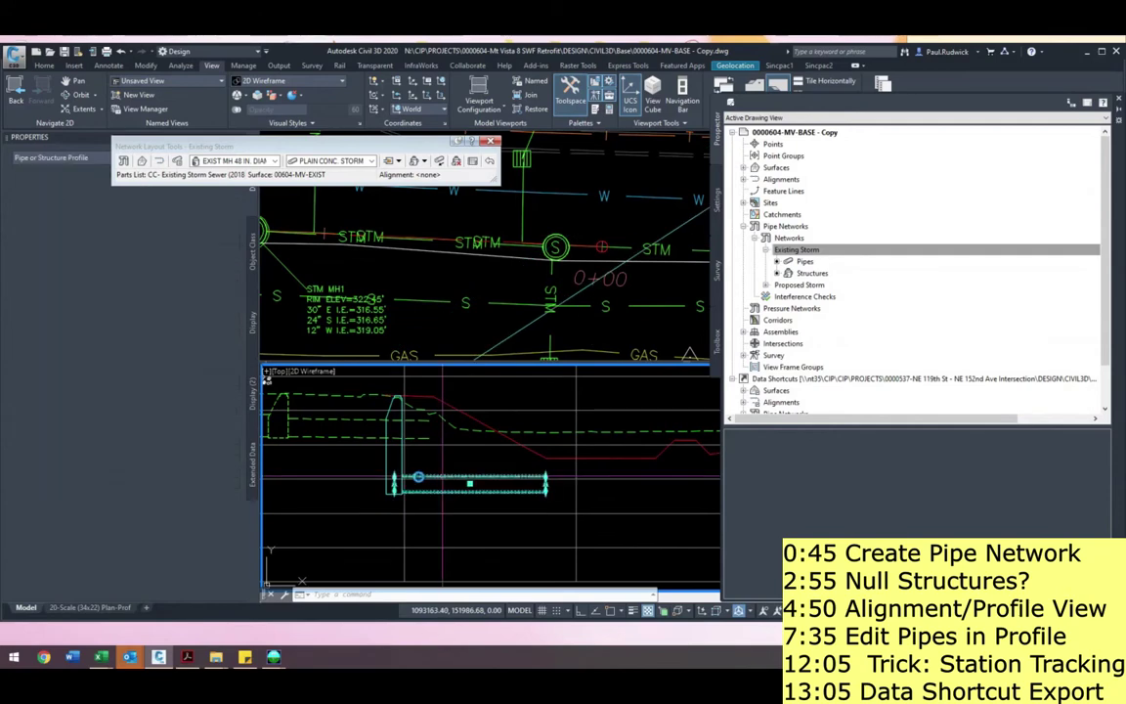
pyautogui.click(545, 479)
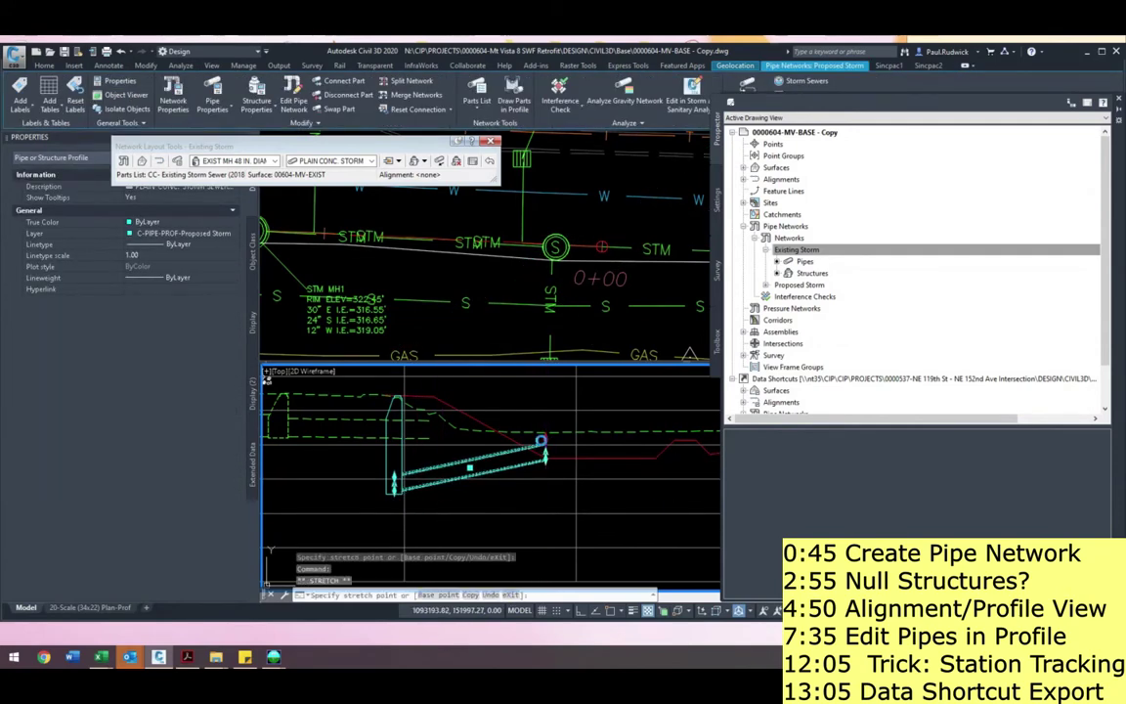
pyautogui.click(546, 439)
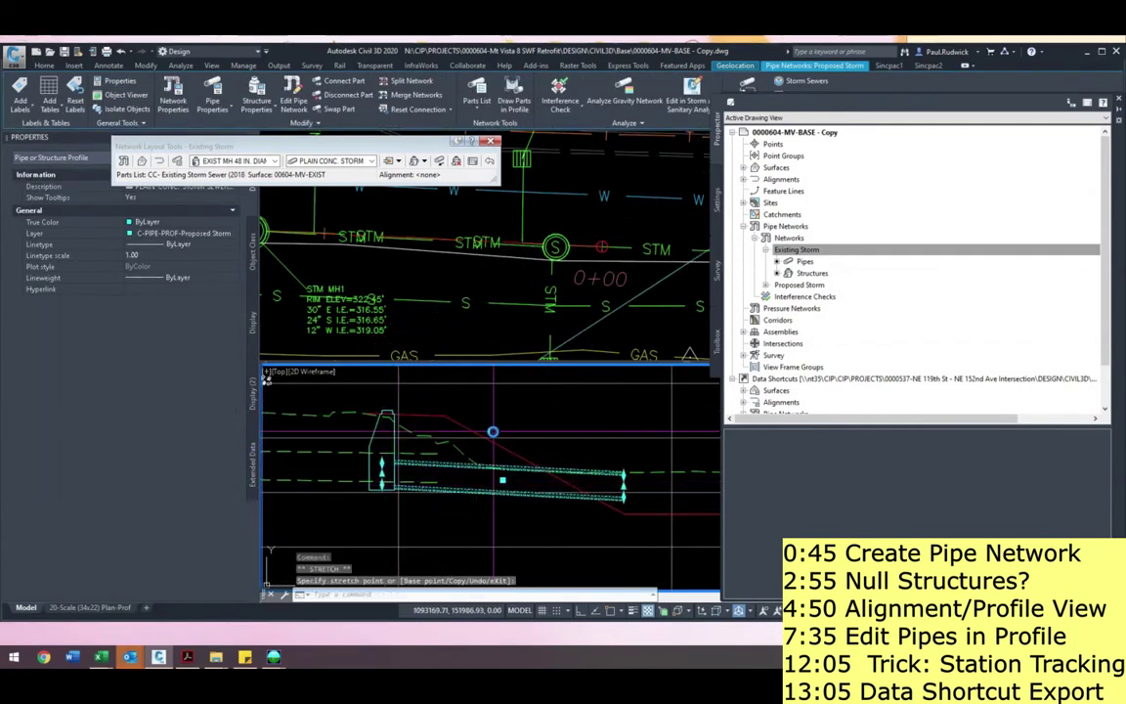
pyautogui.press('Escape')
pyautogui.scroll(-6, 494, 435)
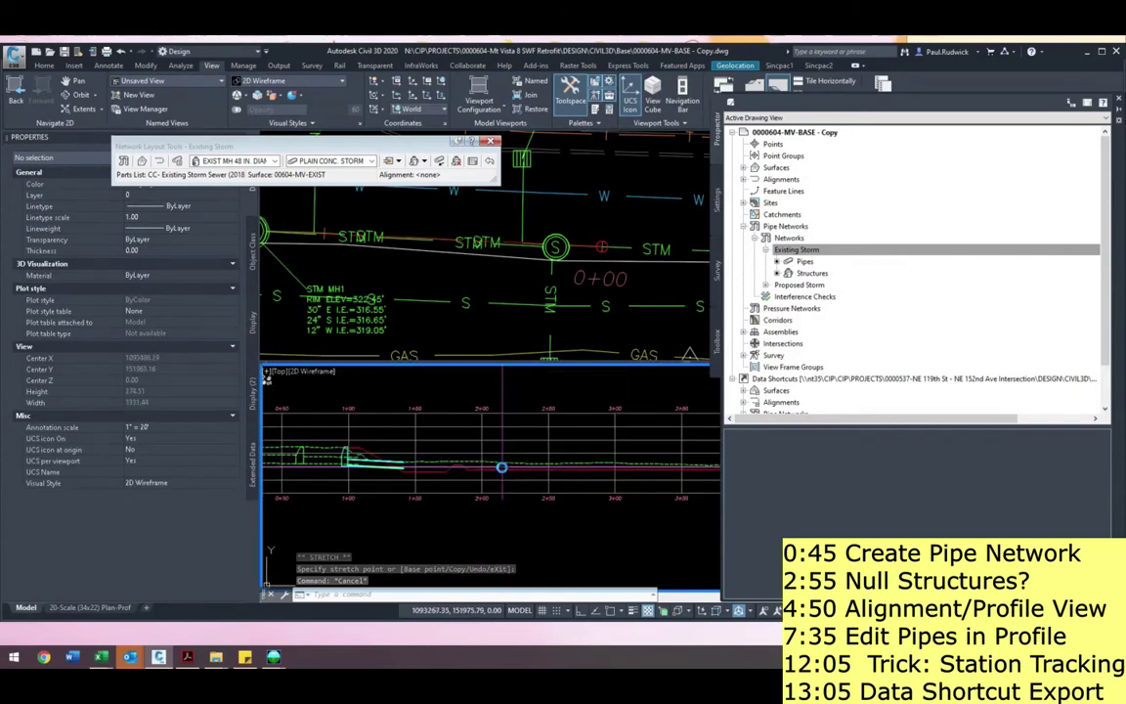
# - Close the network layout tools and collapse the drawing's pipe networks, with the whole pond shown in plan and profile
pyautogui.scroll(-5, 502, 467)
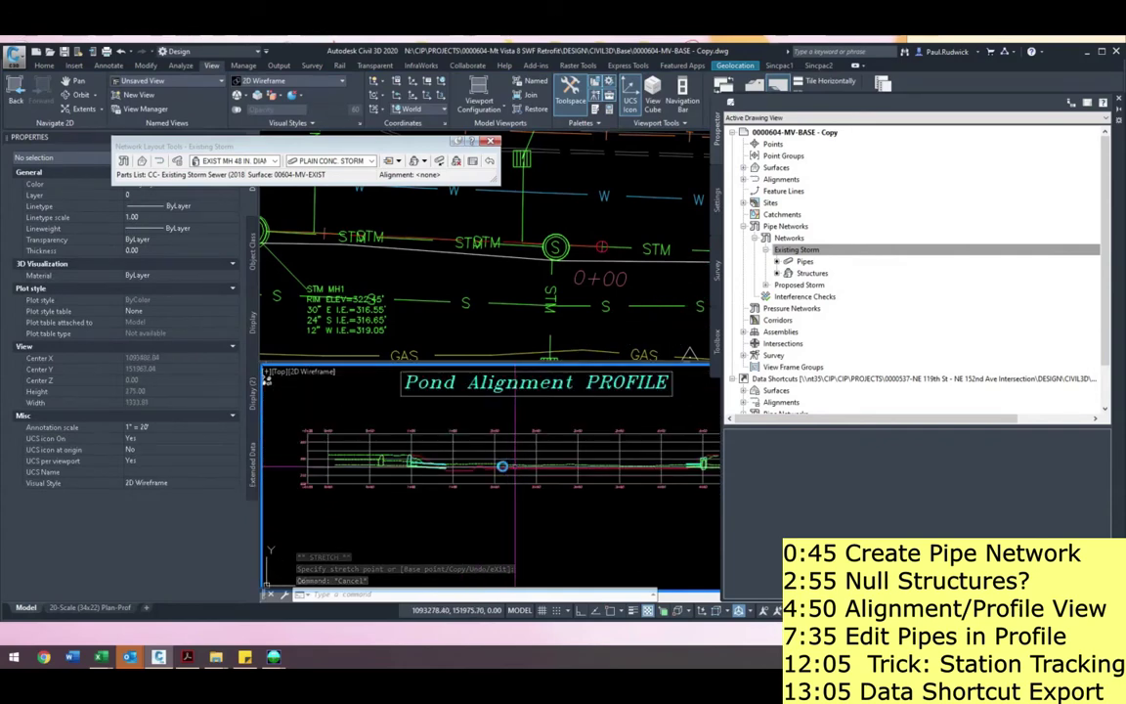
pyautogui.click(511, 336)
pyautogui.scroll(-6, 506, 293)
pyautogui.scroll(-2, 503, 252)
pyautogui.click(745, 249)
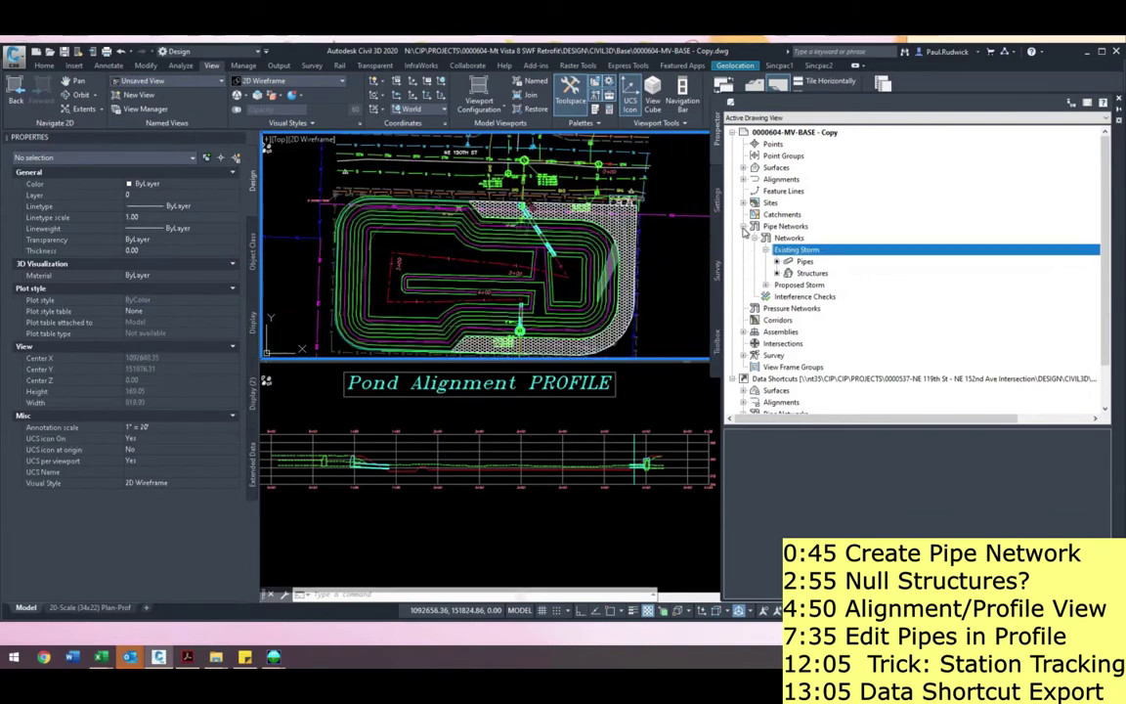
pyautogui.click(743, 227)
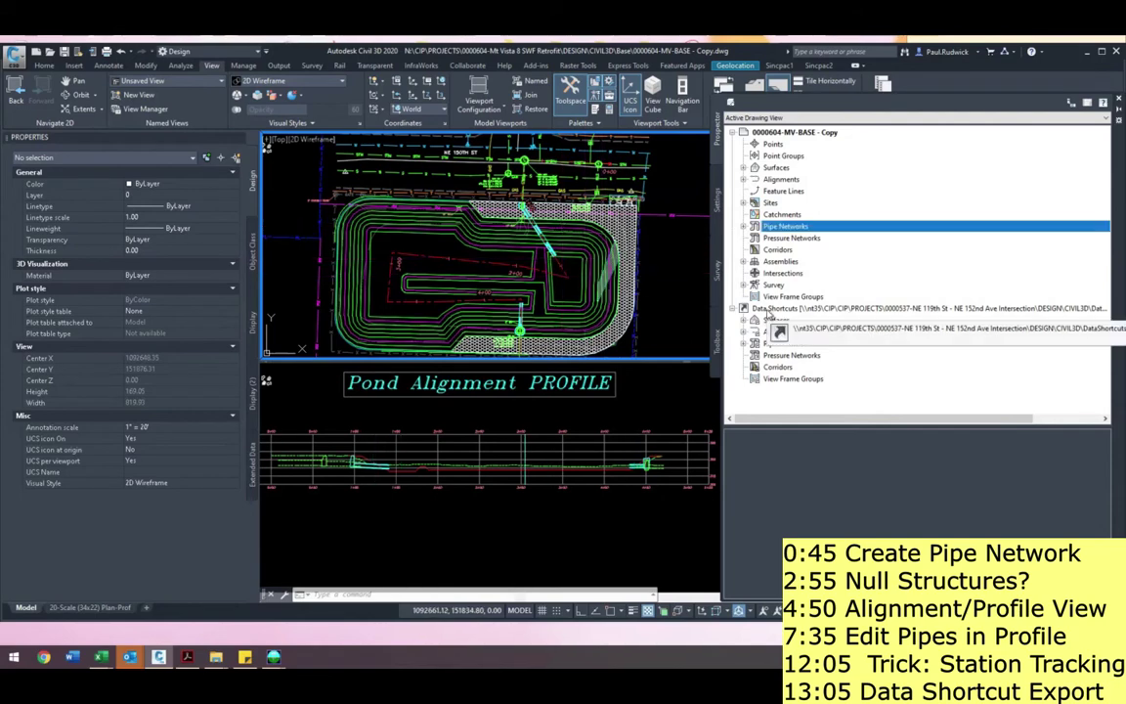
# - Create a TIN surface named FG with the CC- PROP Contours 1' & 5' style
pyautogui.click(744, 168)
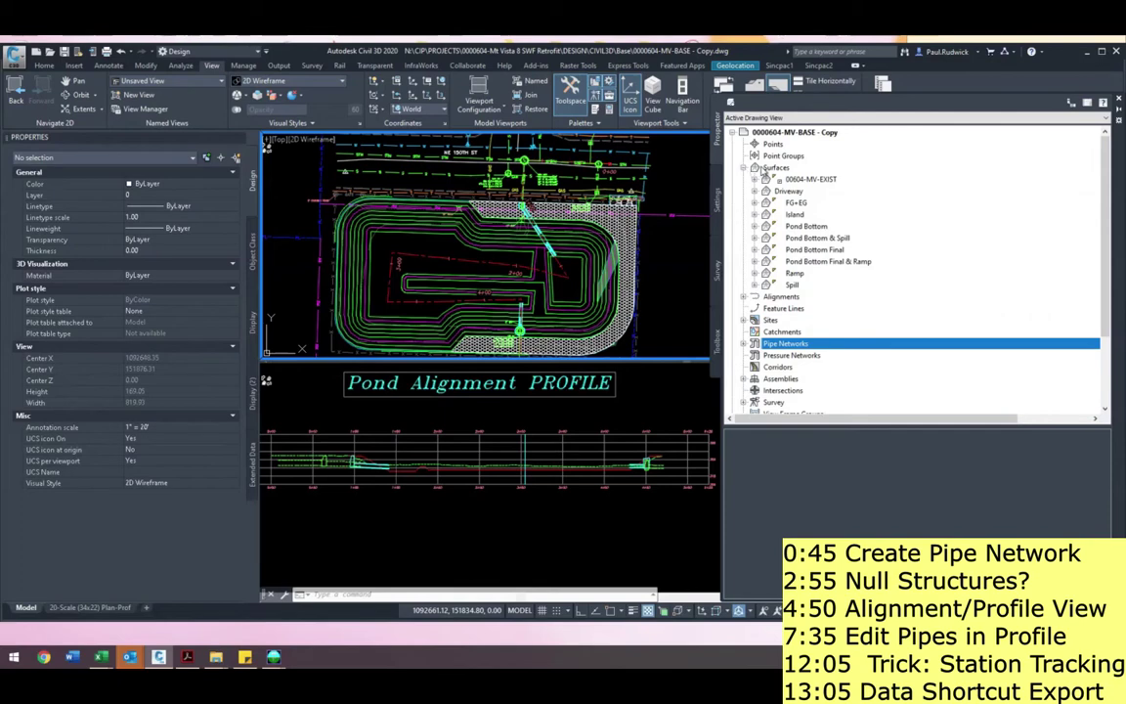
pyautogui.rightClick(777, 168)
pyautogui.click(804, 174)
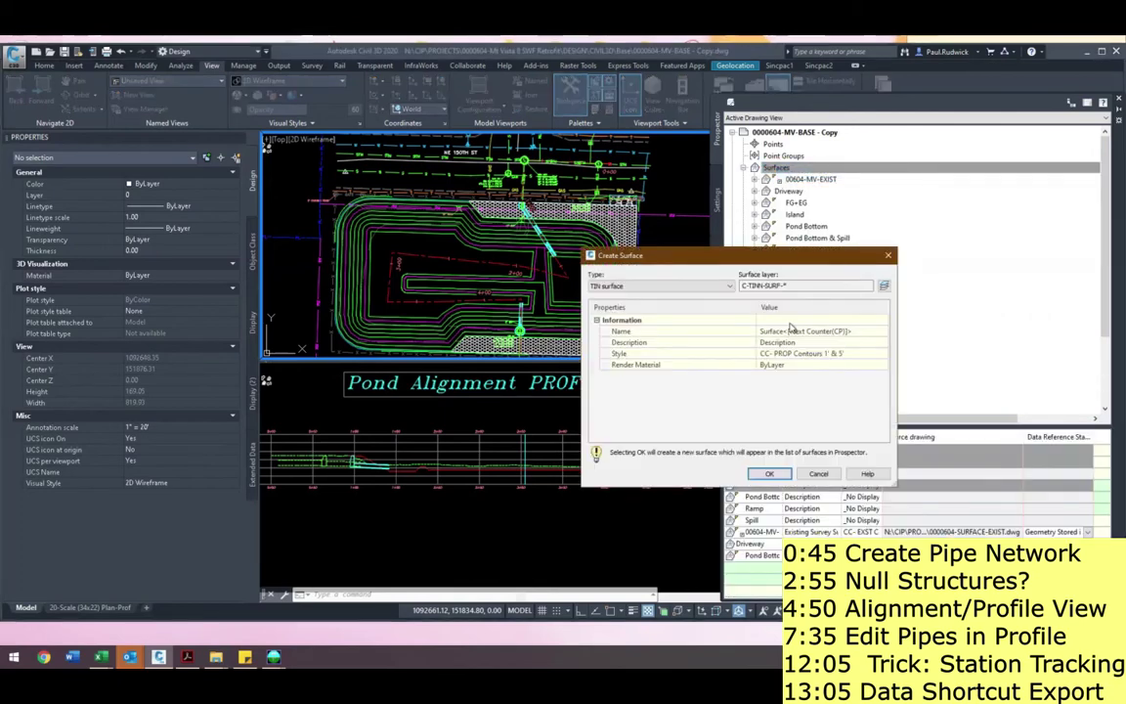
pyautogui.click(800, 330)
pyautogui.write('FG')
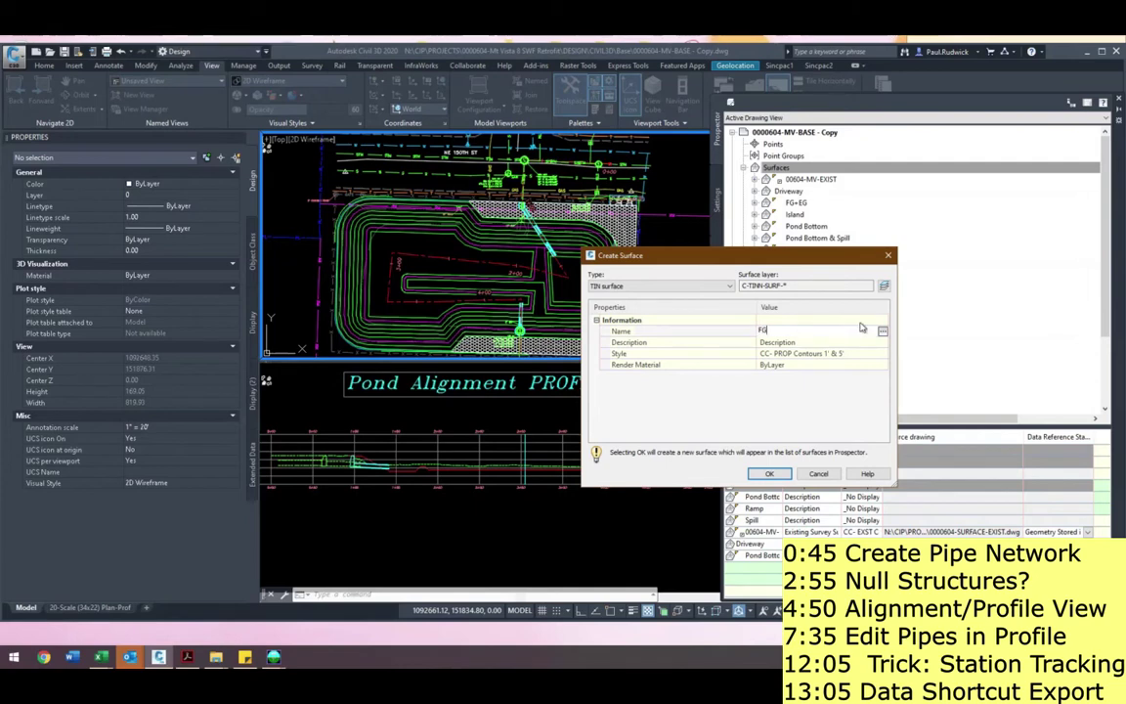
pyautogui.click(787, 387)
pyautogui.click(795, 353)
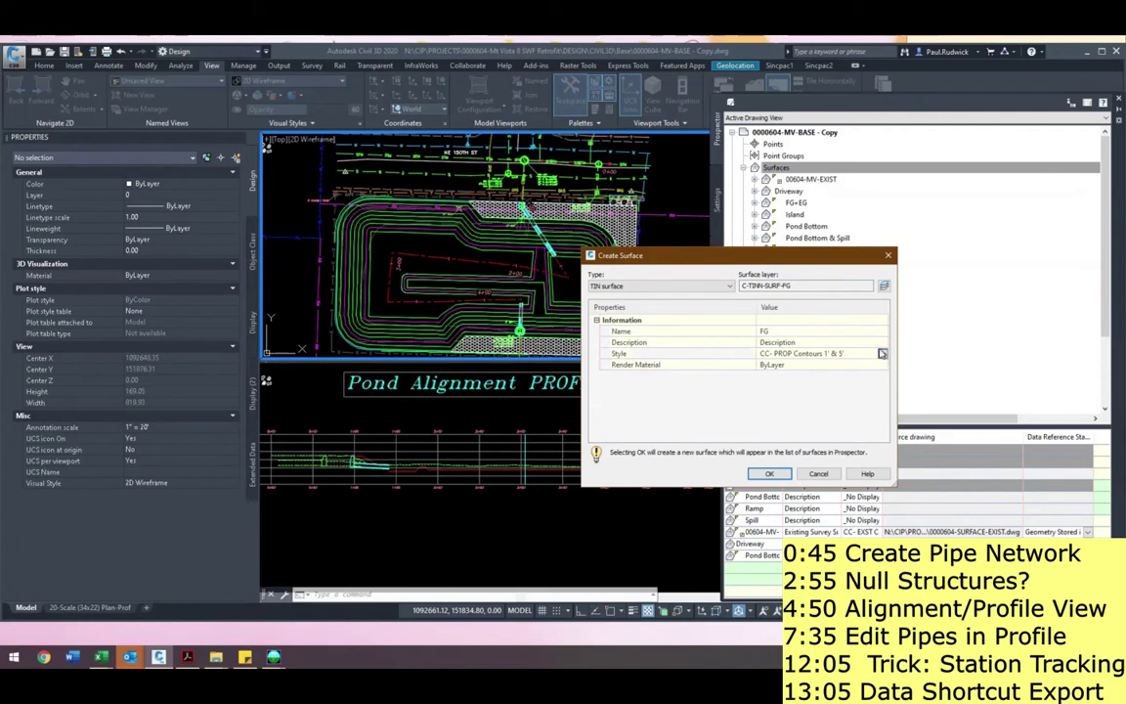
pyautogui.click(769, 473)
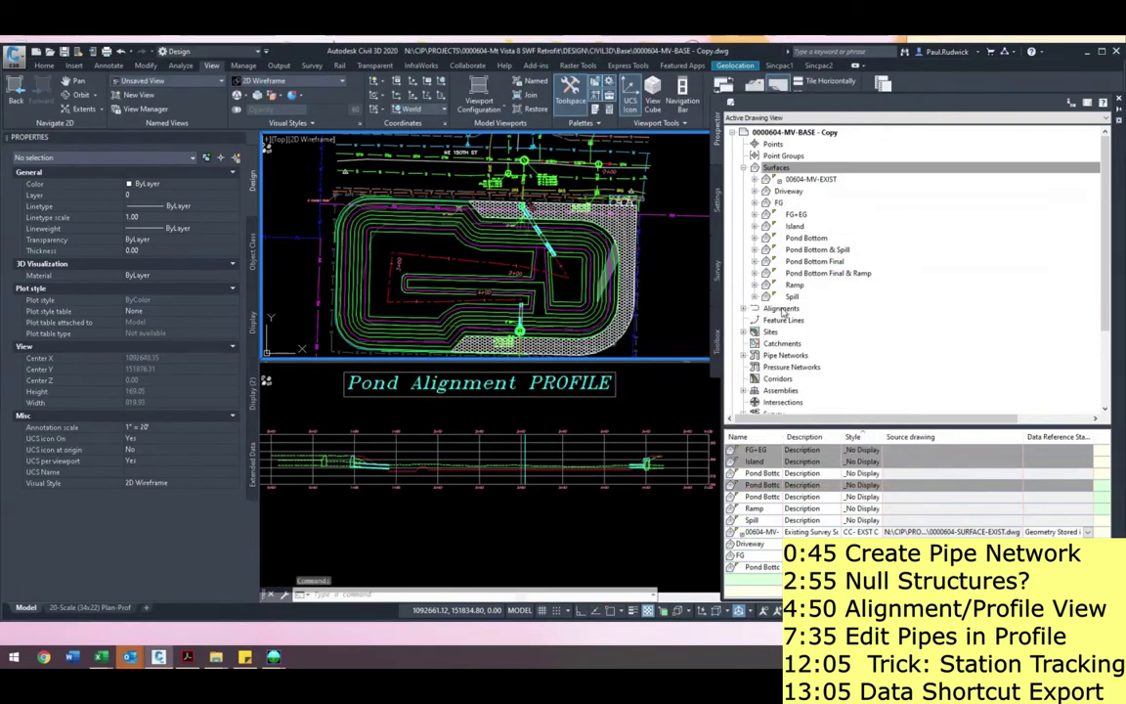
# - Paste the Pond Bottom Final & Ramp surface into the FG surface
pyautogui.click(754, 202)
pyautogui.click(765, 238)
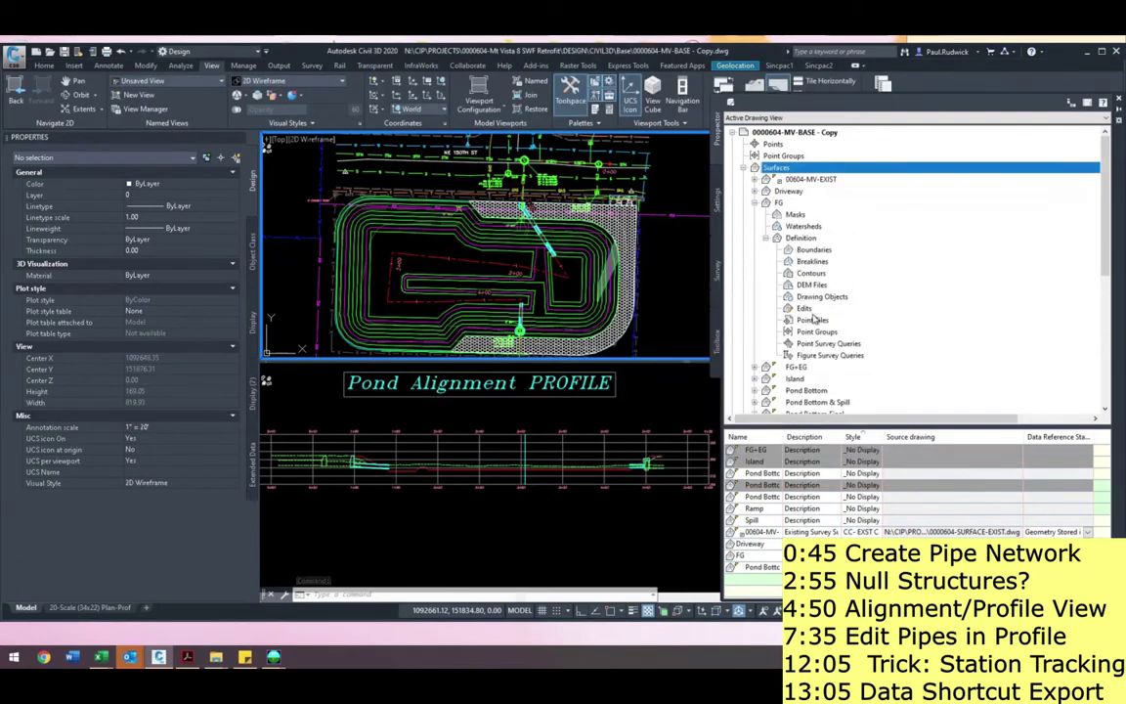
pyautogui.rightClick(808, 310)
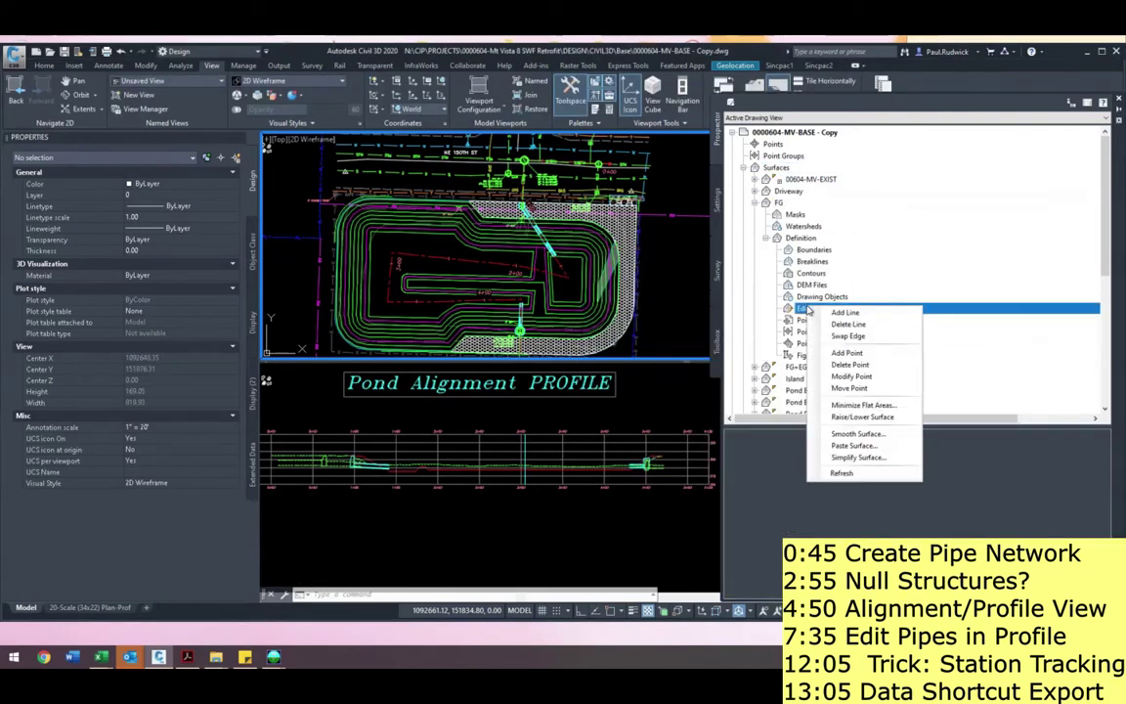
pyautogui.click(873, 447)
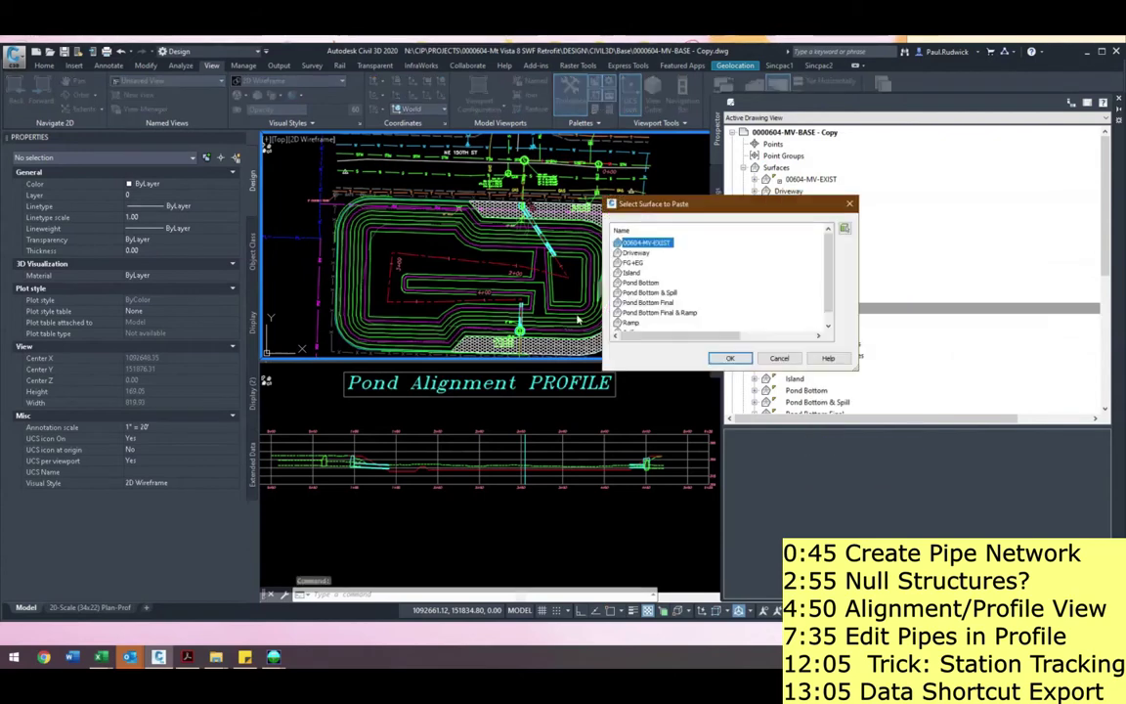
pyautogui.scroll(-1, 648, 300)
pyautogui.click(647, 303)
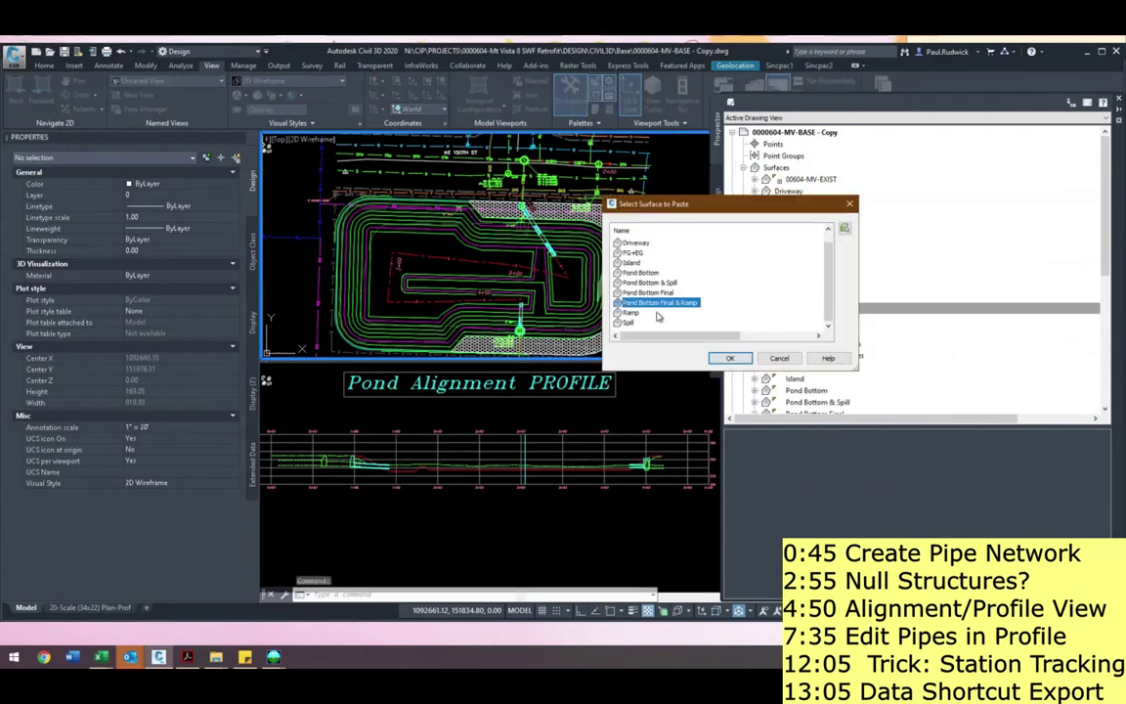
pyautogui.click(729, 359)
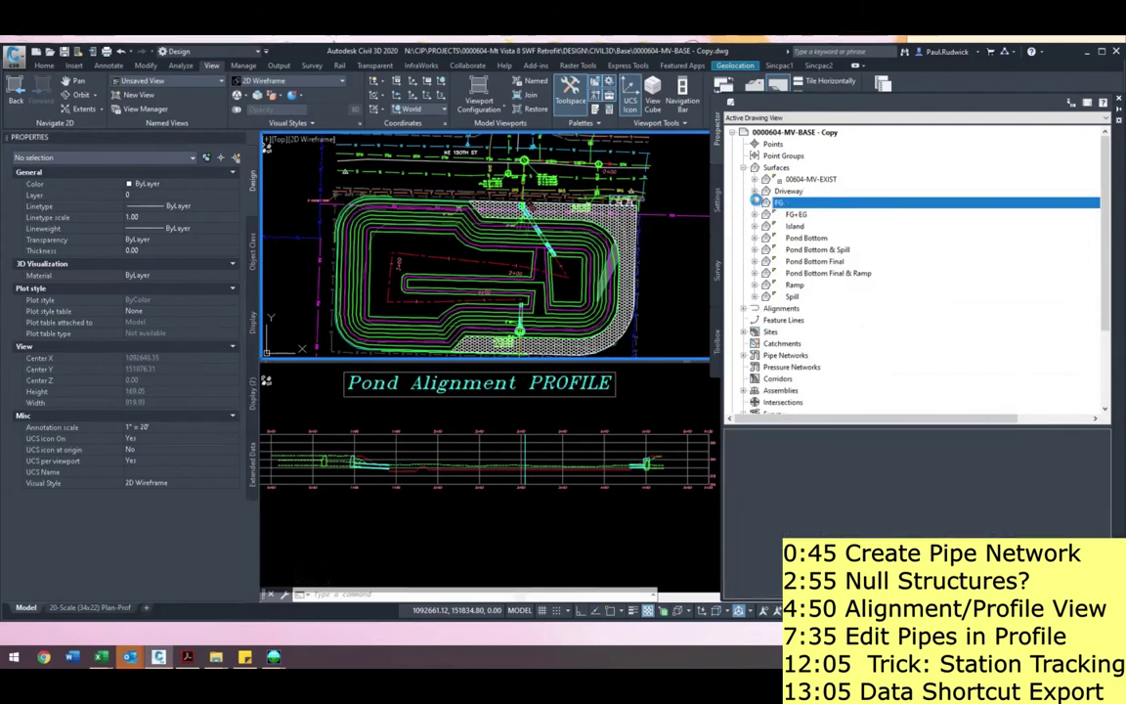
pyautogui.scroll(1, 560, 287)
pyautogui.scroll(-1, 560, 286)
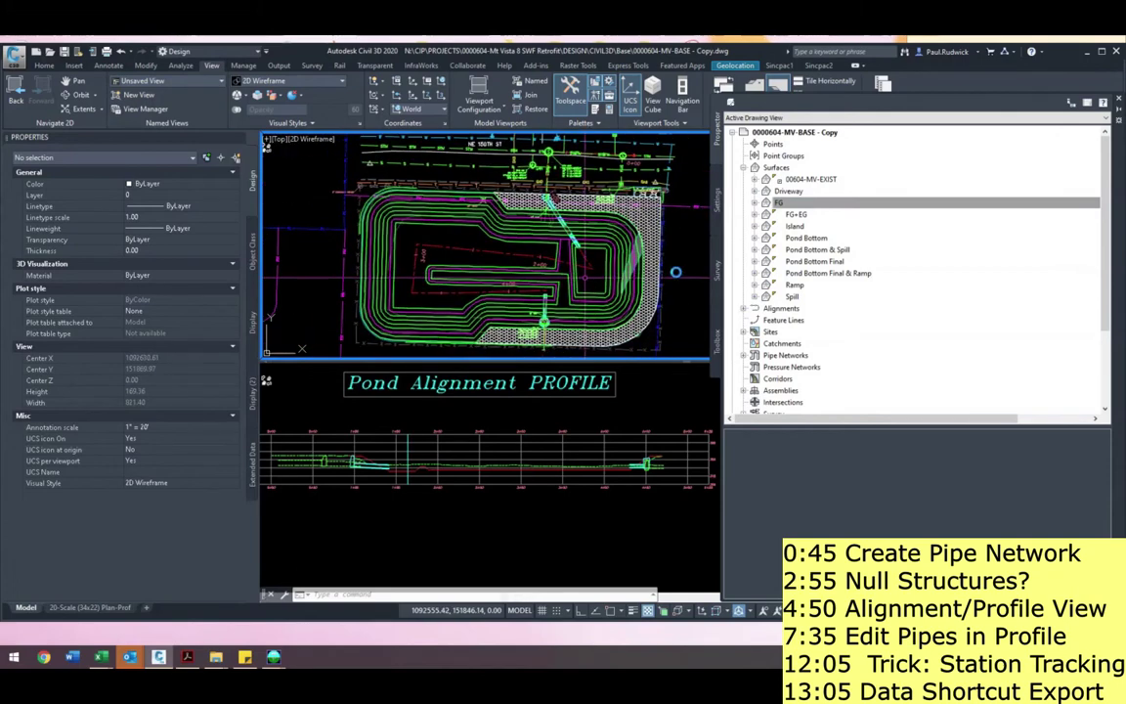
# - Set the data shortcuts working folder to DESIGN\CIVIL3D\DataShortcuts in the 0000604-Mt Vista 8 SWF Retrofit project
pyautogui.scroll(-3, 813, 377)
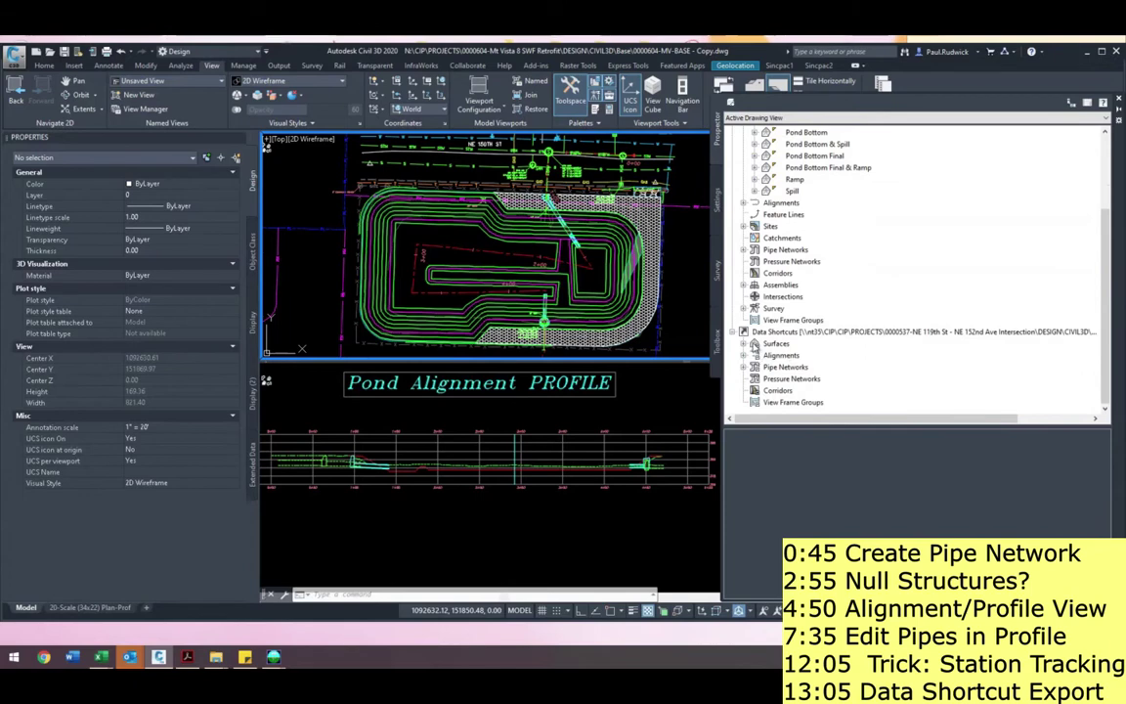
pyautogui.click(746, 345)
pyautogui.rightClick(863, 299)
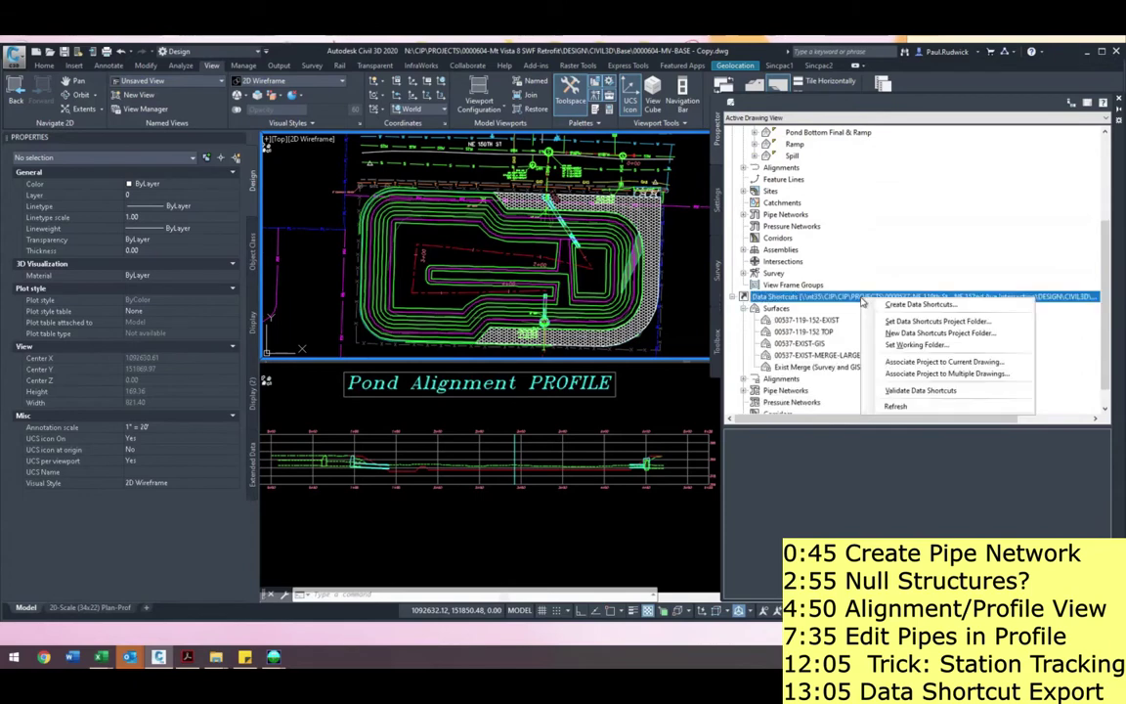
pyautogui.click(812, 300)
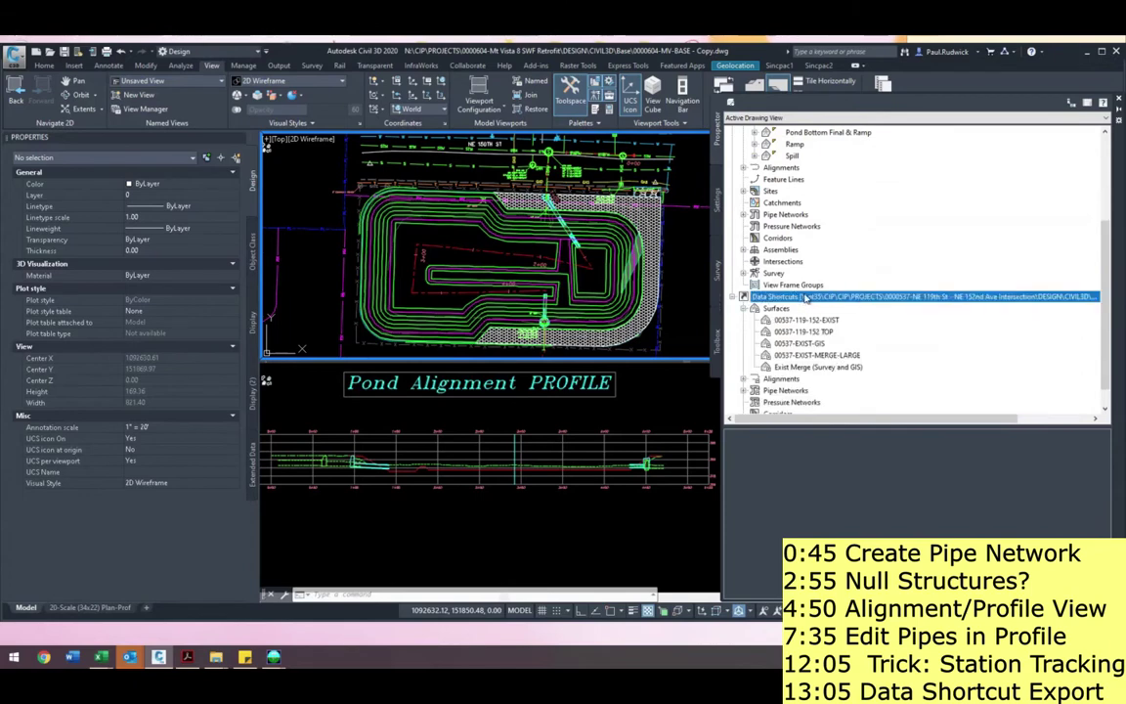
pyautogui.rightClick(823, 298)
pyautogui.click(853, 343)
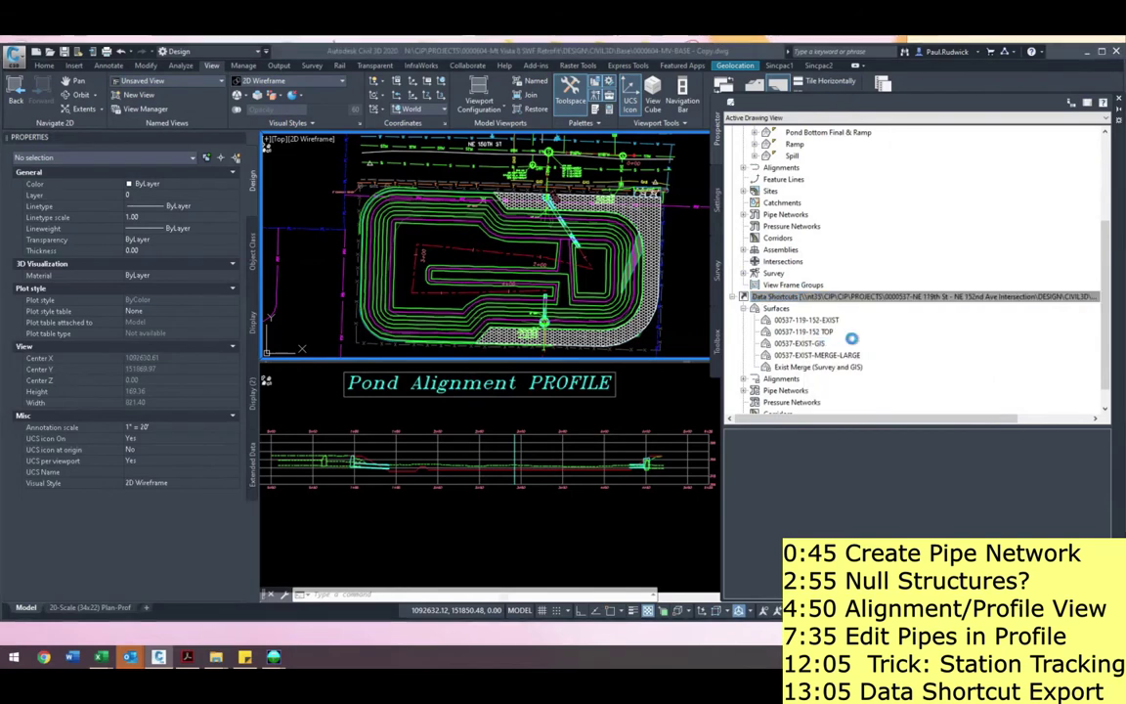
pyautogui.scroll(1, 81, 186)
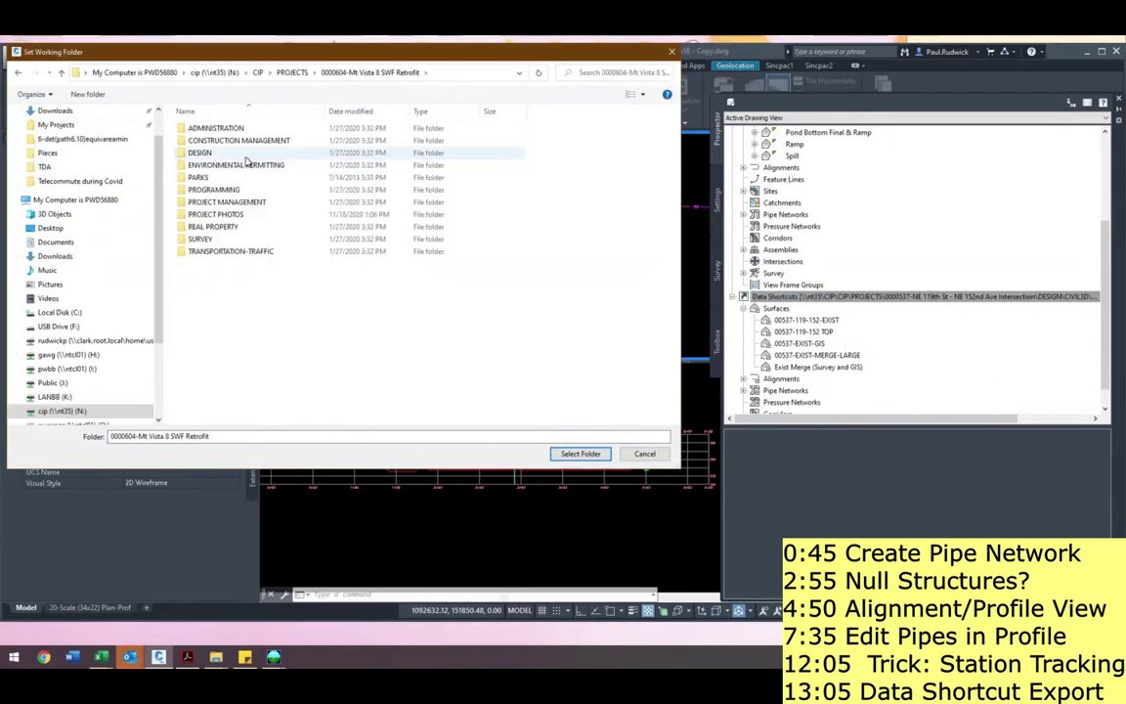
pyautogui.doubleClick(205, 149)
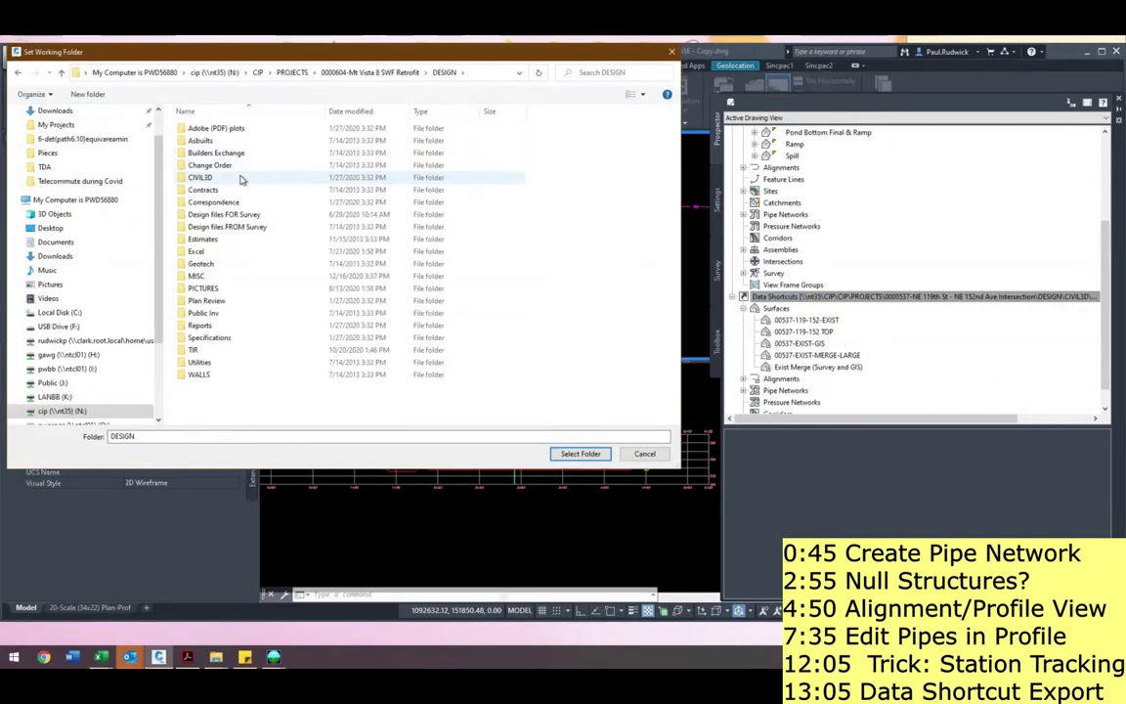
pyautogui.doubleClick(239, 172)
pyautogui.click(240, 142)
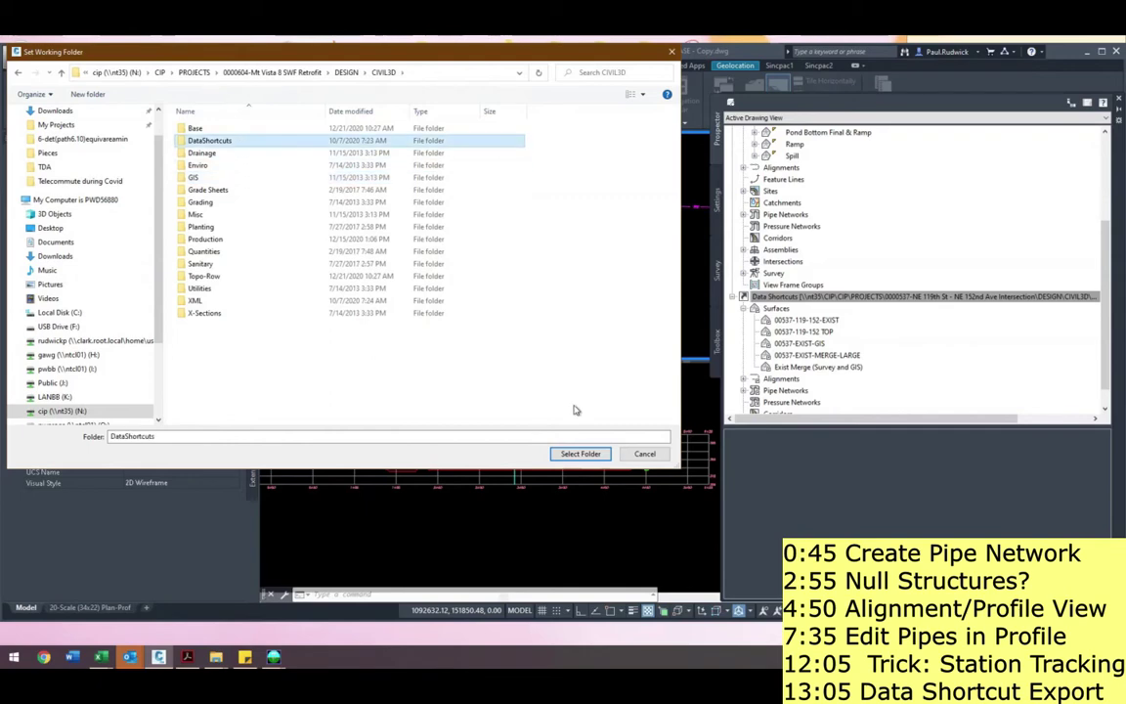
pyautogui.click(580, 452)
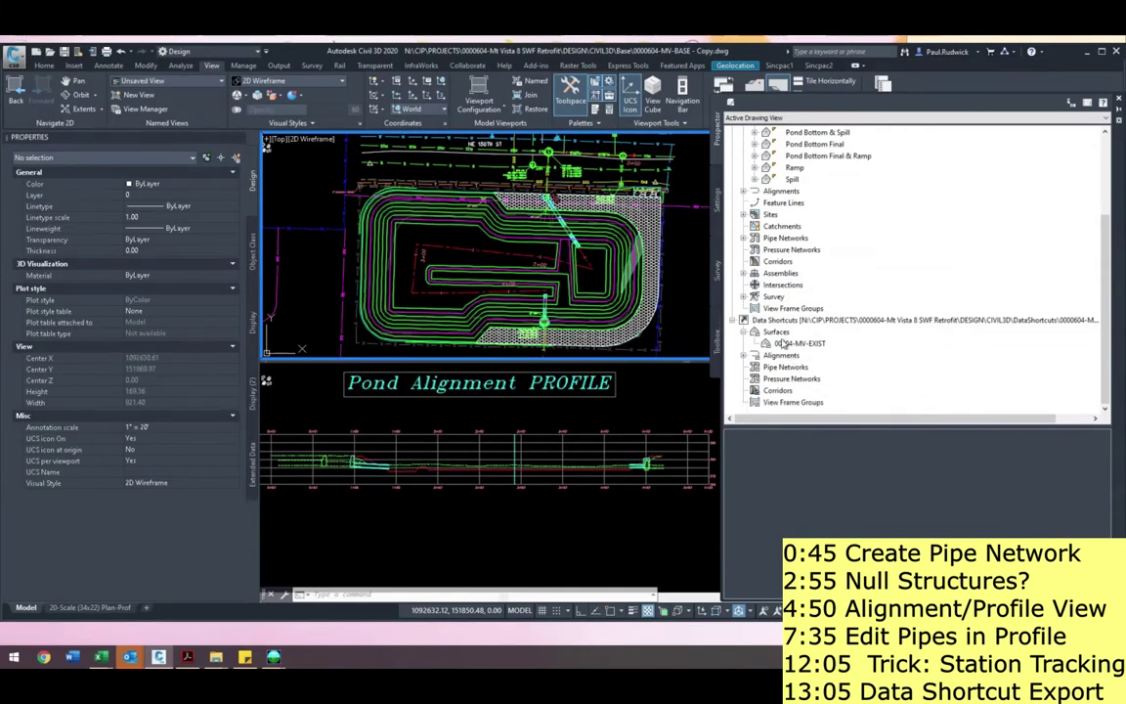
# - Start creating data shortcuts in the Mt Vista project and review the surfaces, alignments and pipe networks available to share
pyautogui.moveTo(788, 344); pyautogui.dragTo(796, 341)
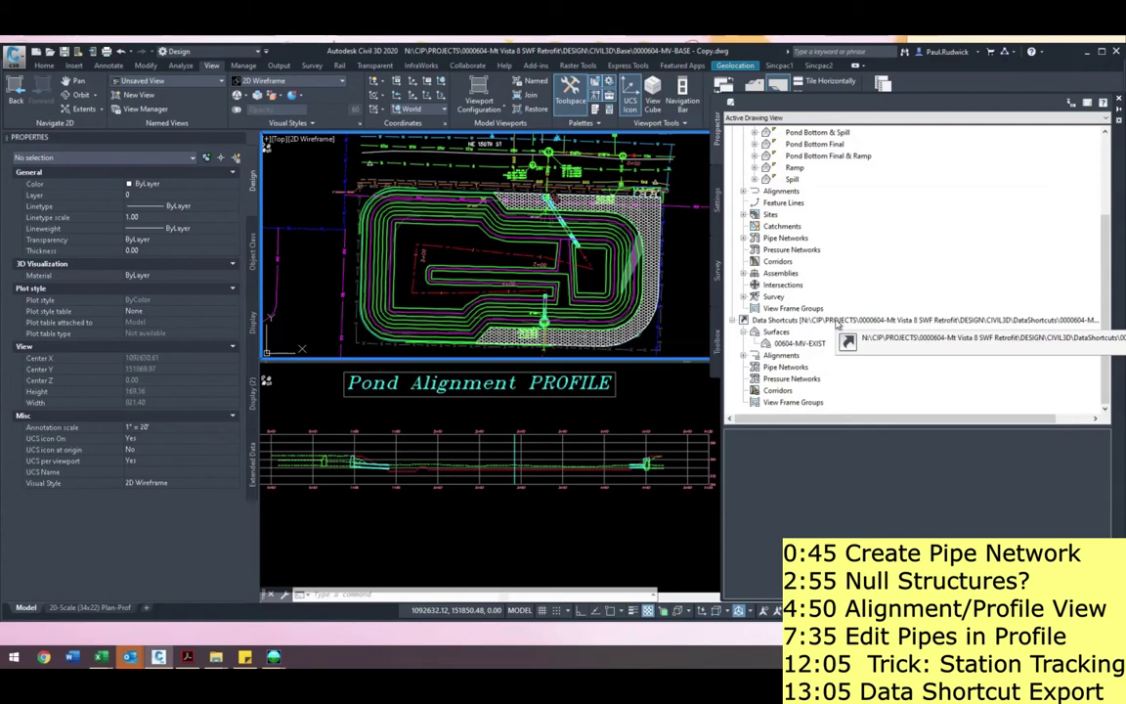
pyautogui.scroll(2, 836, 313)
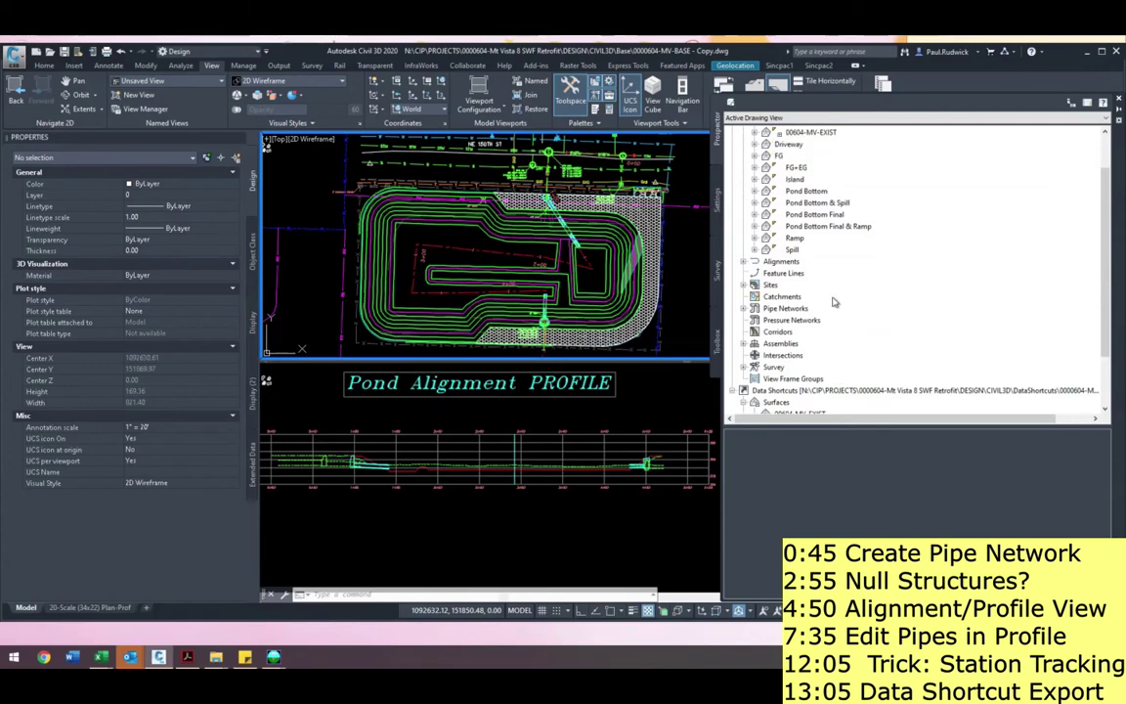
pyautogui.scroll(2, 856, 235)
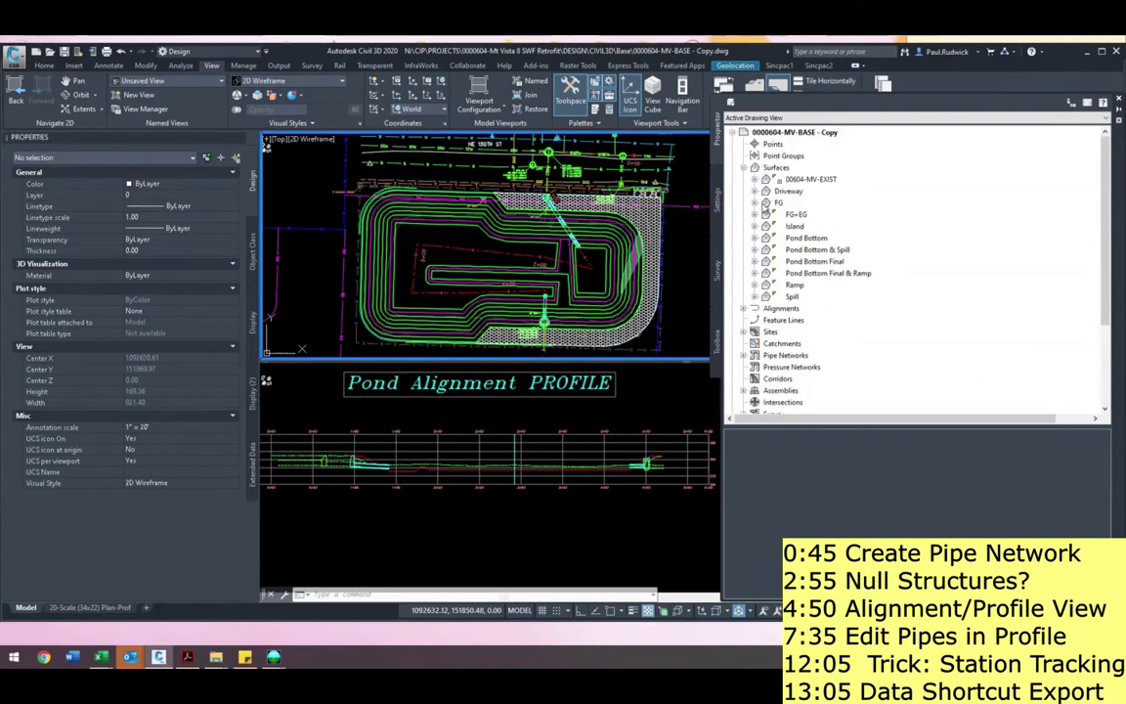
pyautogui.scroll(-5, 794, 298)
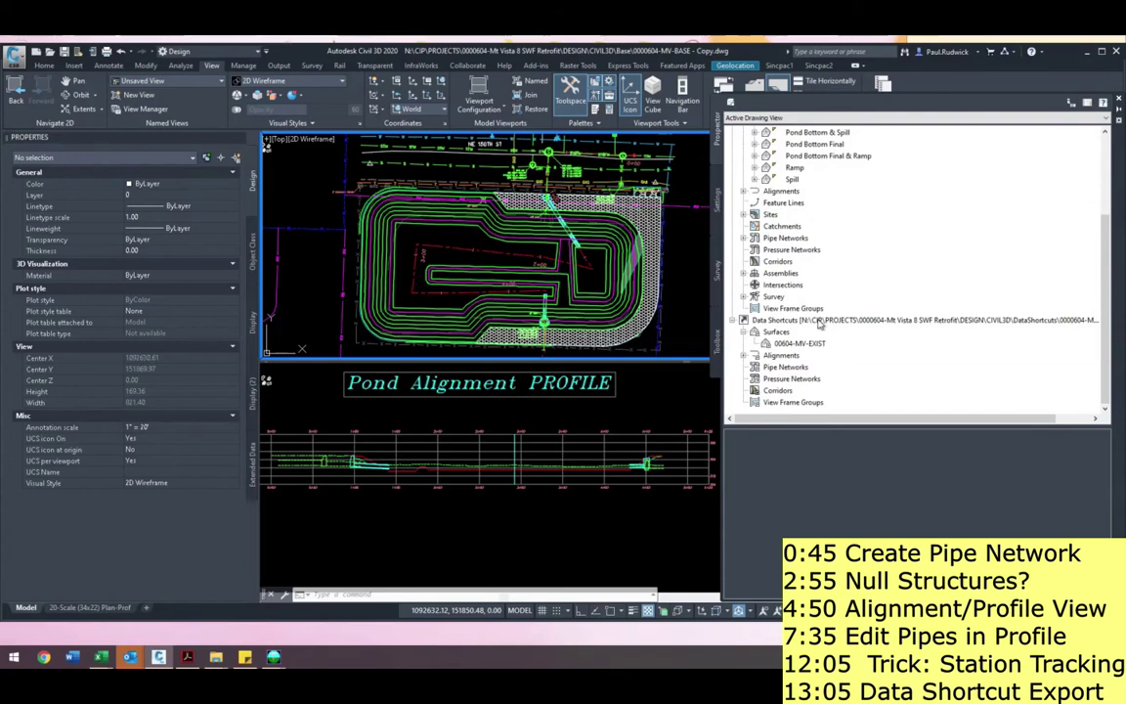
pyautogui.rightClick(819, 323)
pyautogui.click(863, 331)
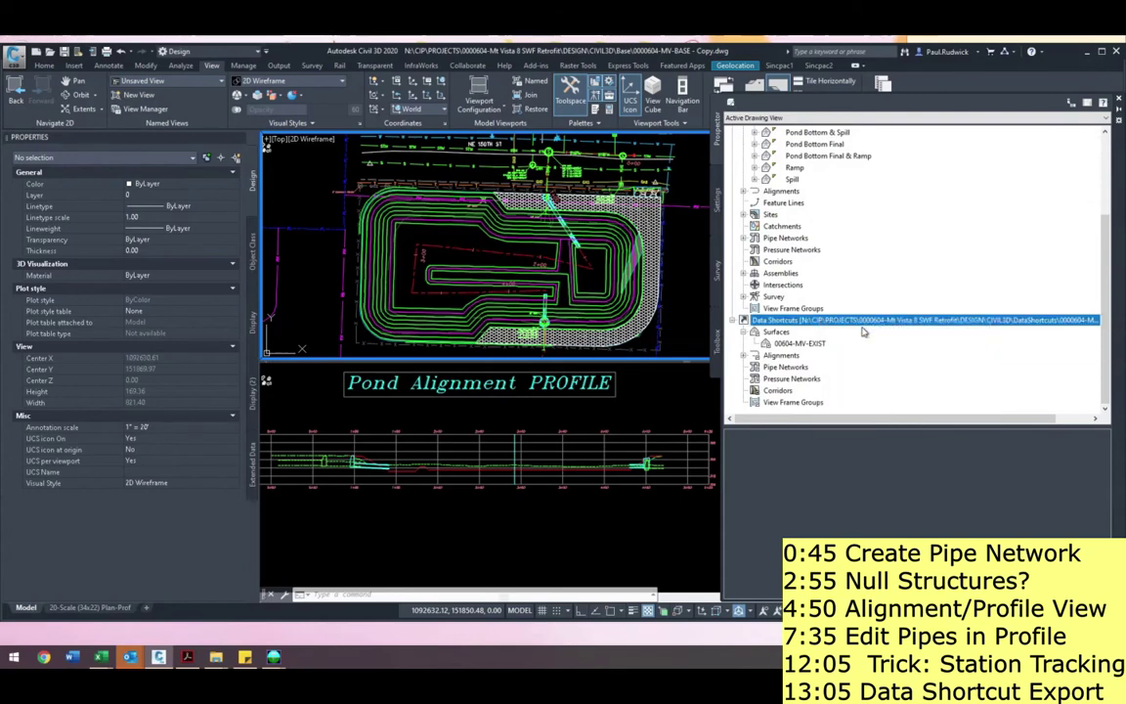
pyautogui.scroll(-1, 514, 355)
pyautogui.scroll(1, 499, 354)
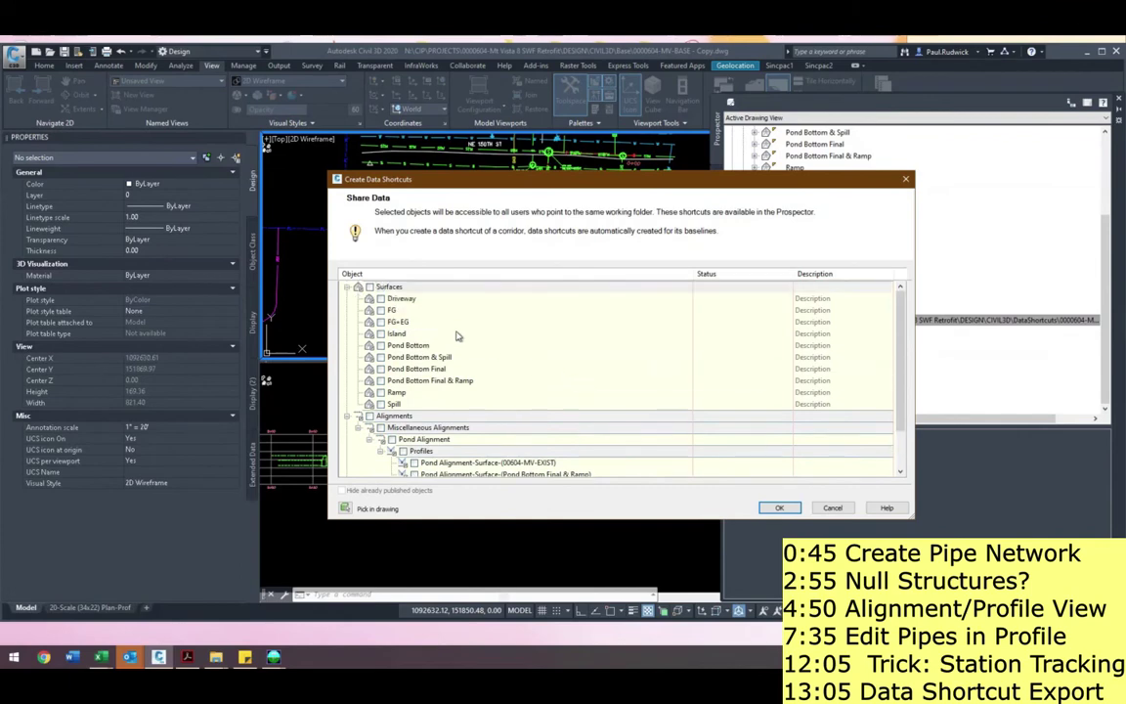
pyautogui.scroll(-1, 430, 305)
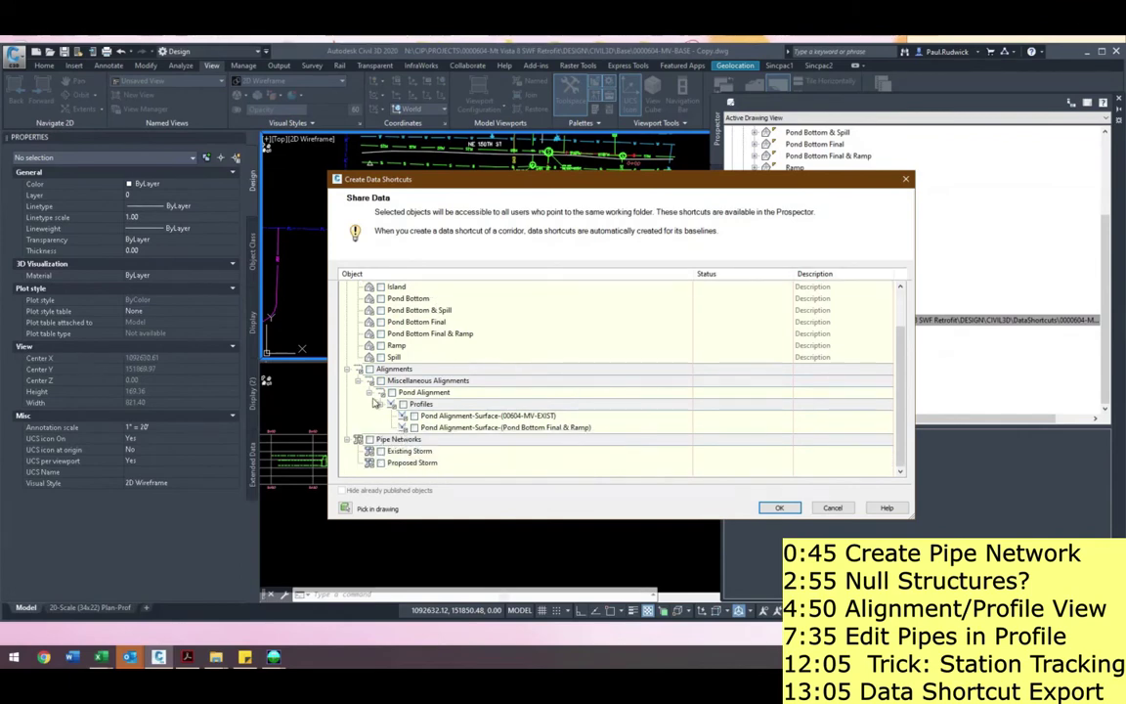
pyautogui.scroll(1, 379, 299)
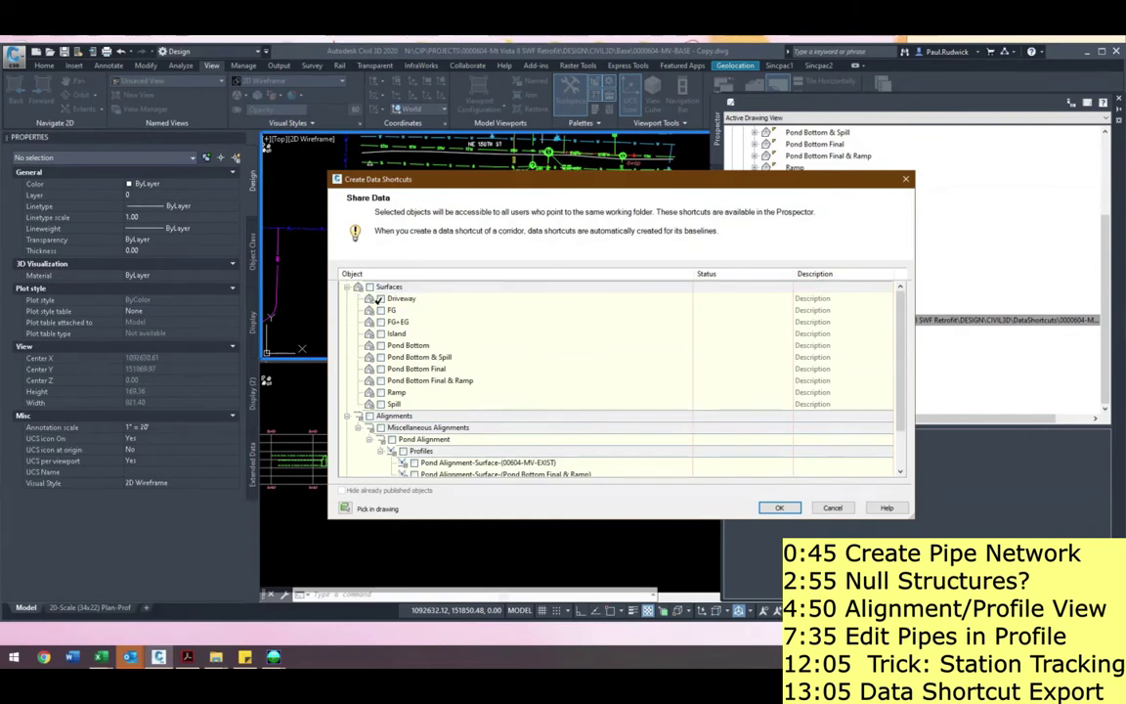
# - Create data shortcuts for the FG surface, all alignments with their profiles, and both the Existing Storm and Proposed Storm pipe networks
pyautogui.click(370, 287)
pyautogui.click(371, 286)
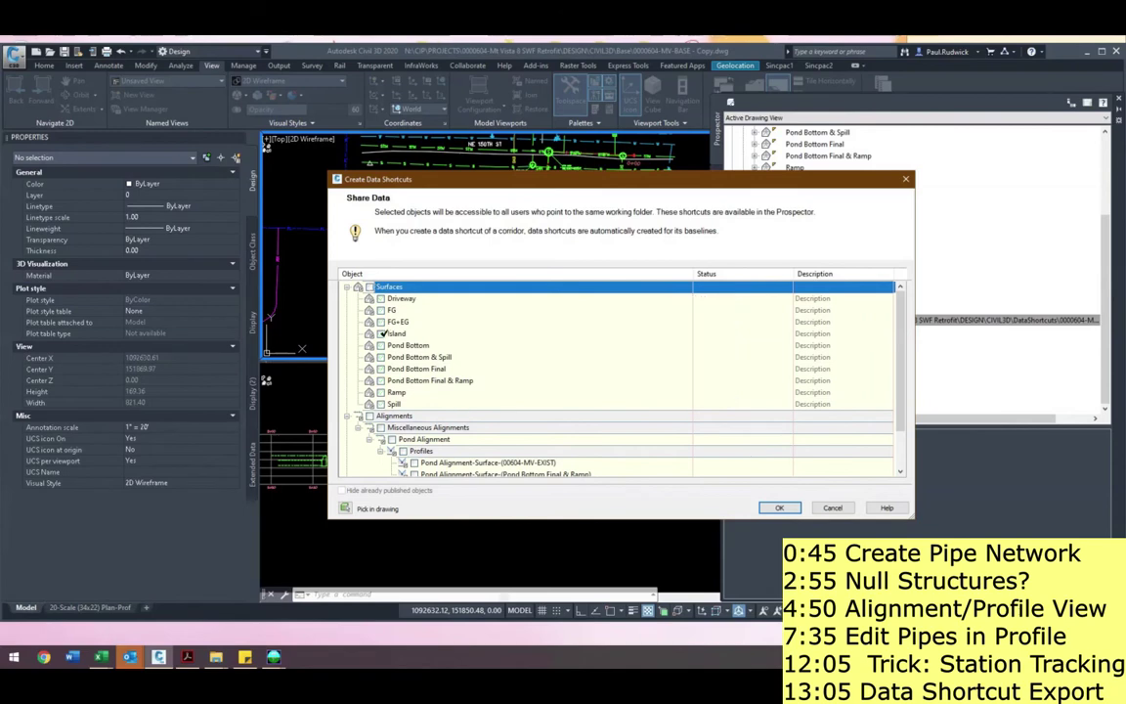
pyautogui.click(383, 311)
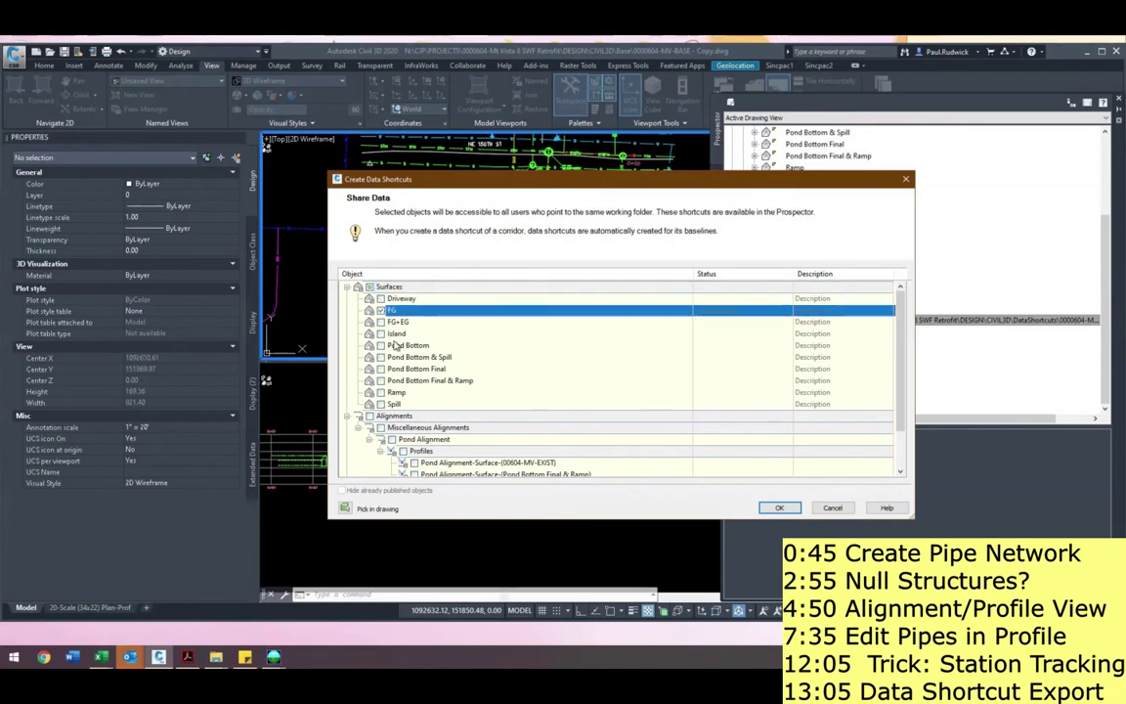
pyautogui.scroll(-1, 411, 362)
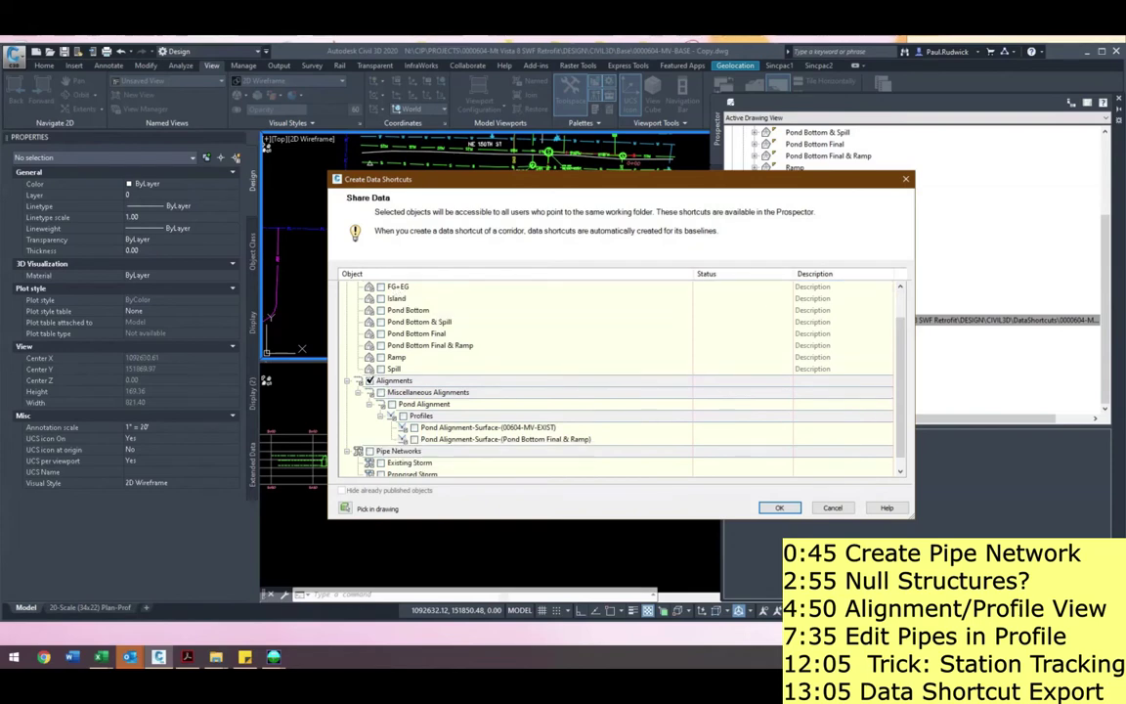
pyautogui.click(371, 380)
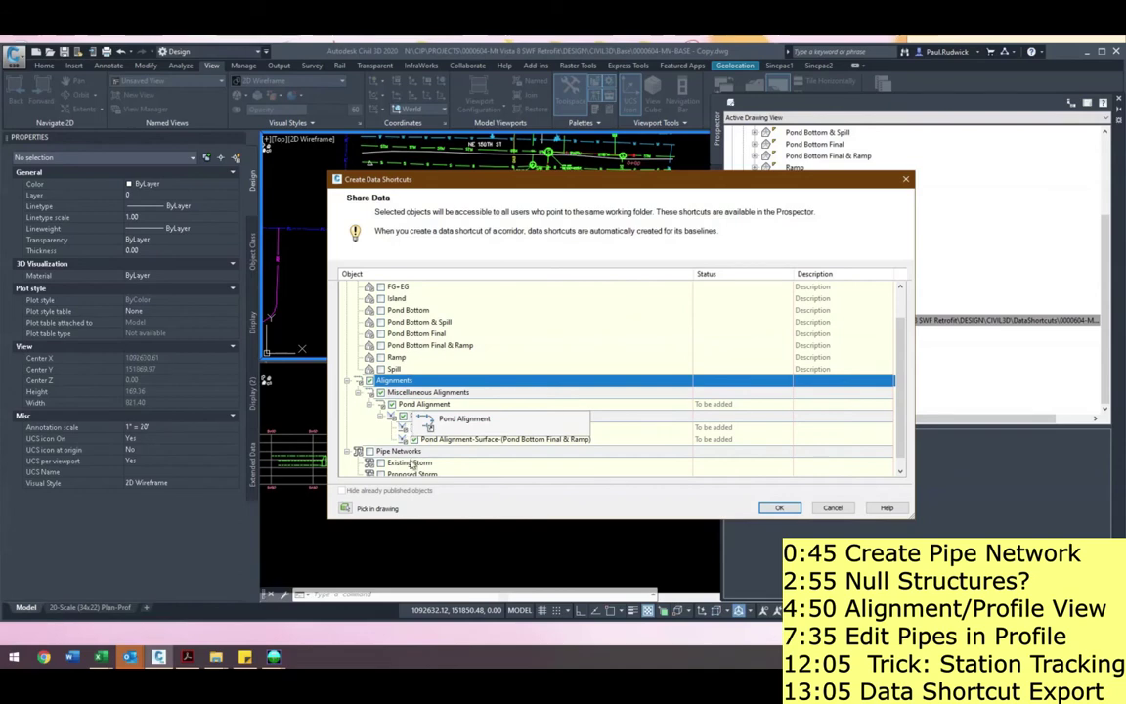
pyautogui.scroll(-1, 382, 442)
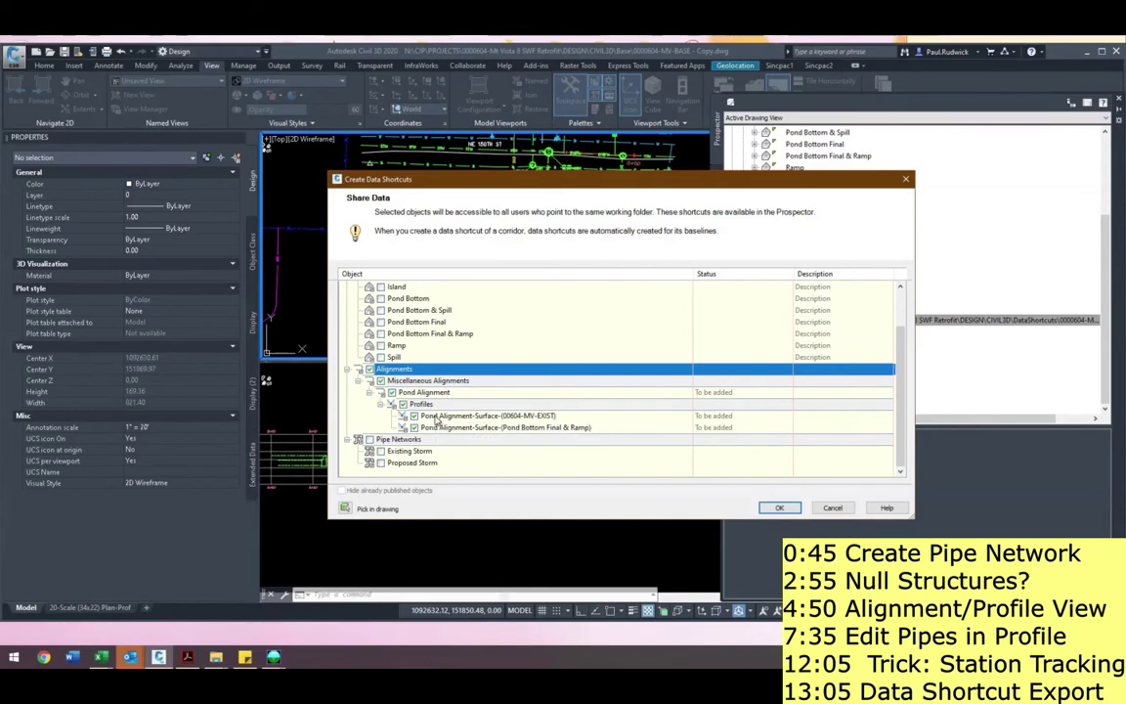
pyautogui.click(368, 439)
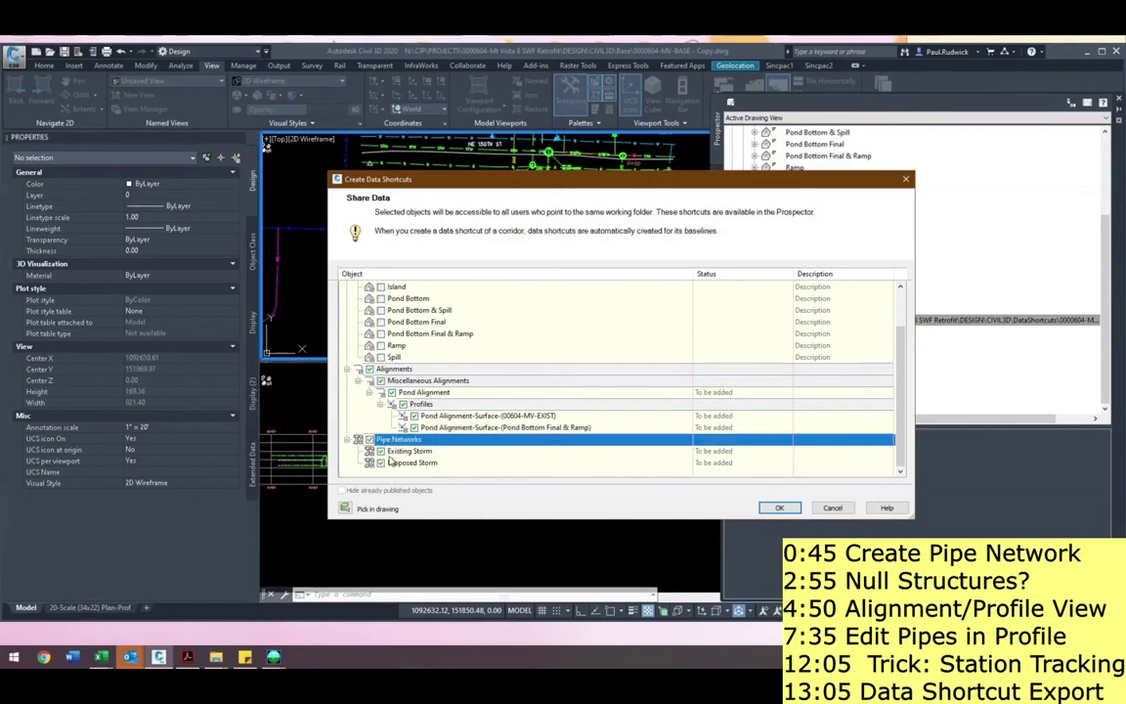
pyautogui.click(780, 509)
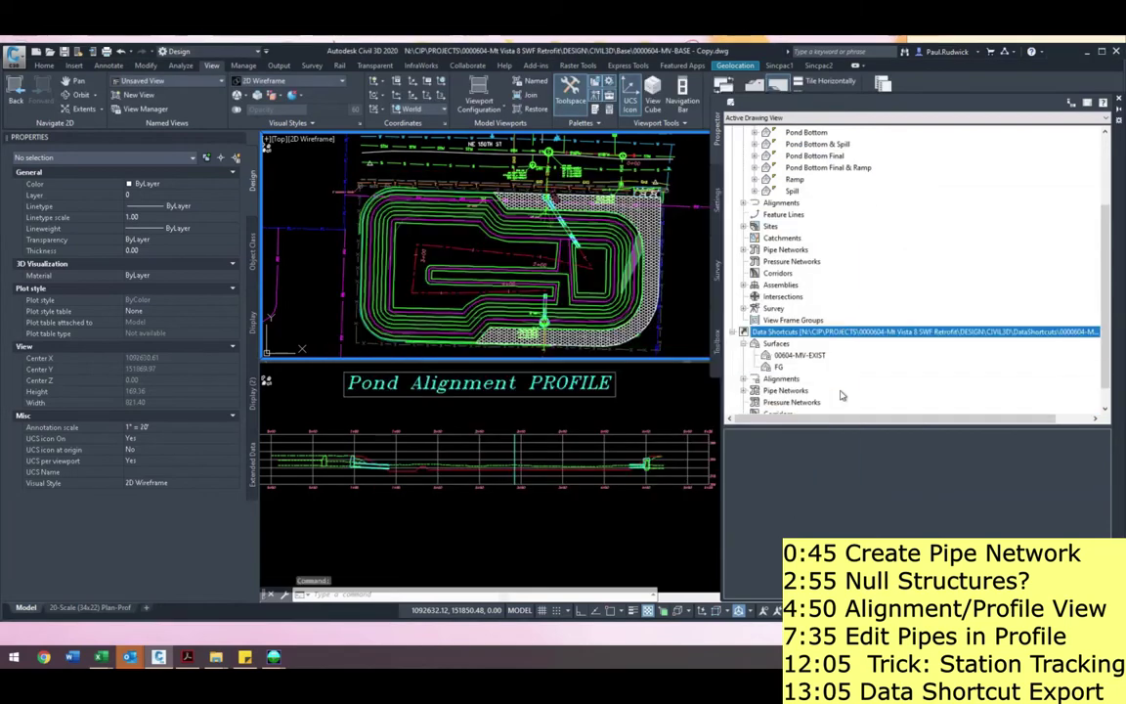
# - Save the drawing and browse to the Base folder of the 40 - Mt Vista 8 SWF Retrofit - 0000604 project to open a file
pyautogui.click(755, 356)
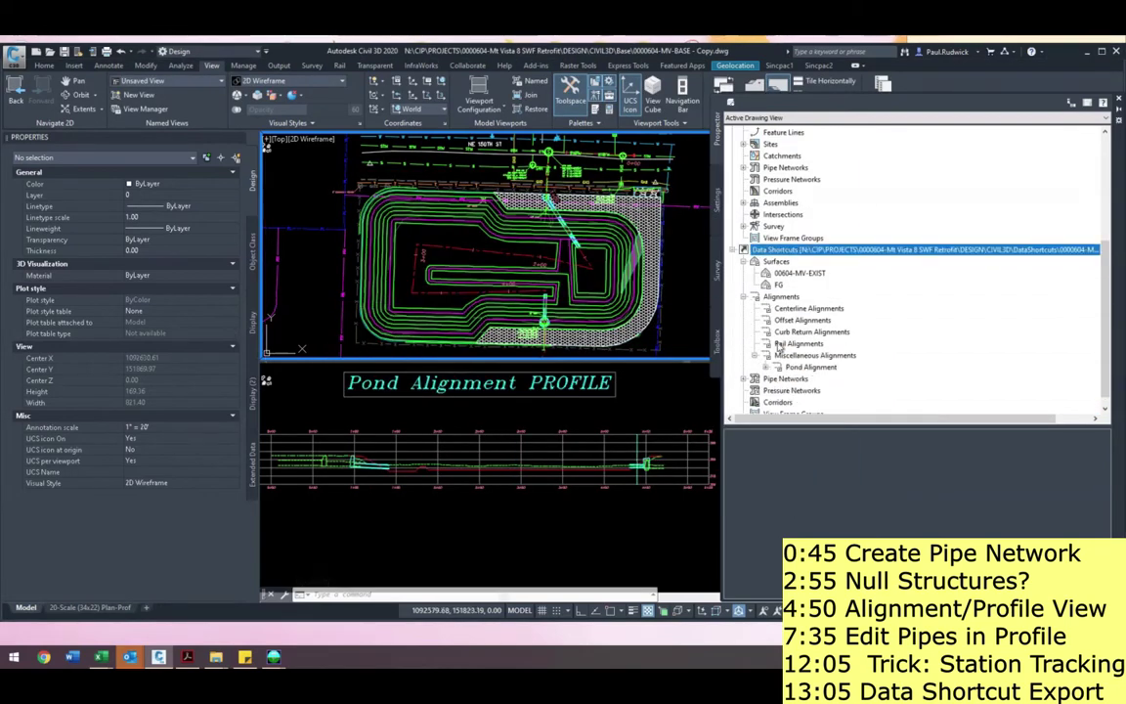
pyautogui.click(64, 50)
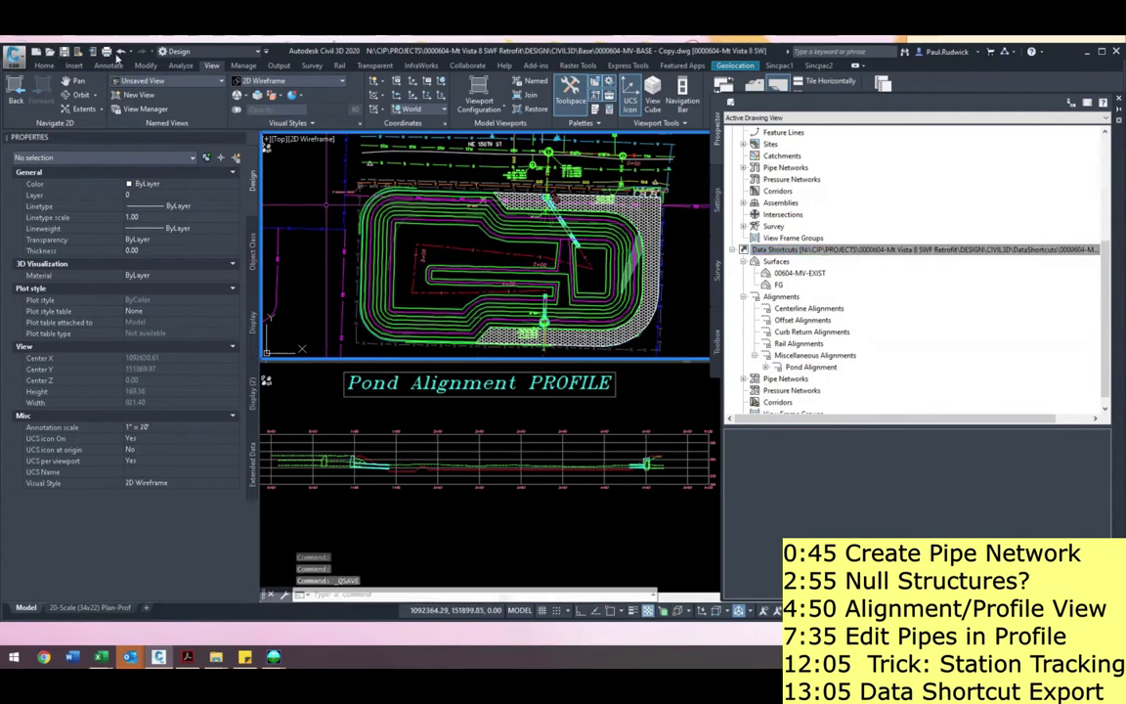
pyautogui.click(49, 51)
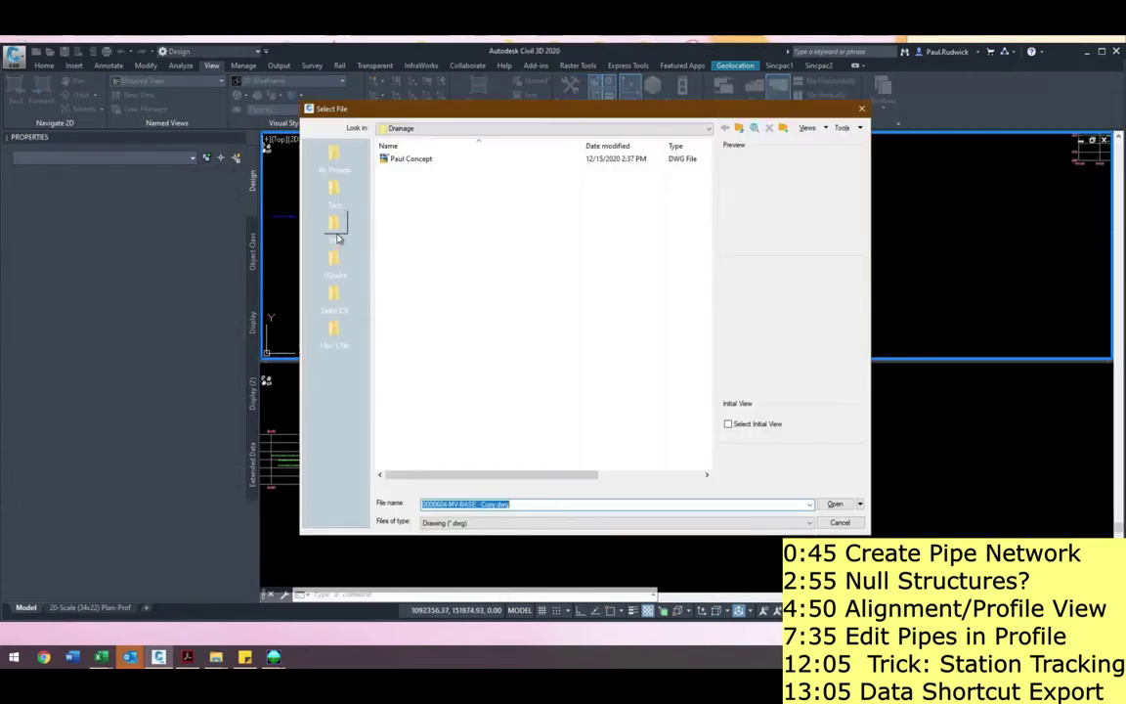
pyautogui.click(334, 156)
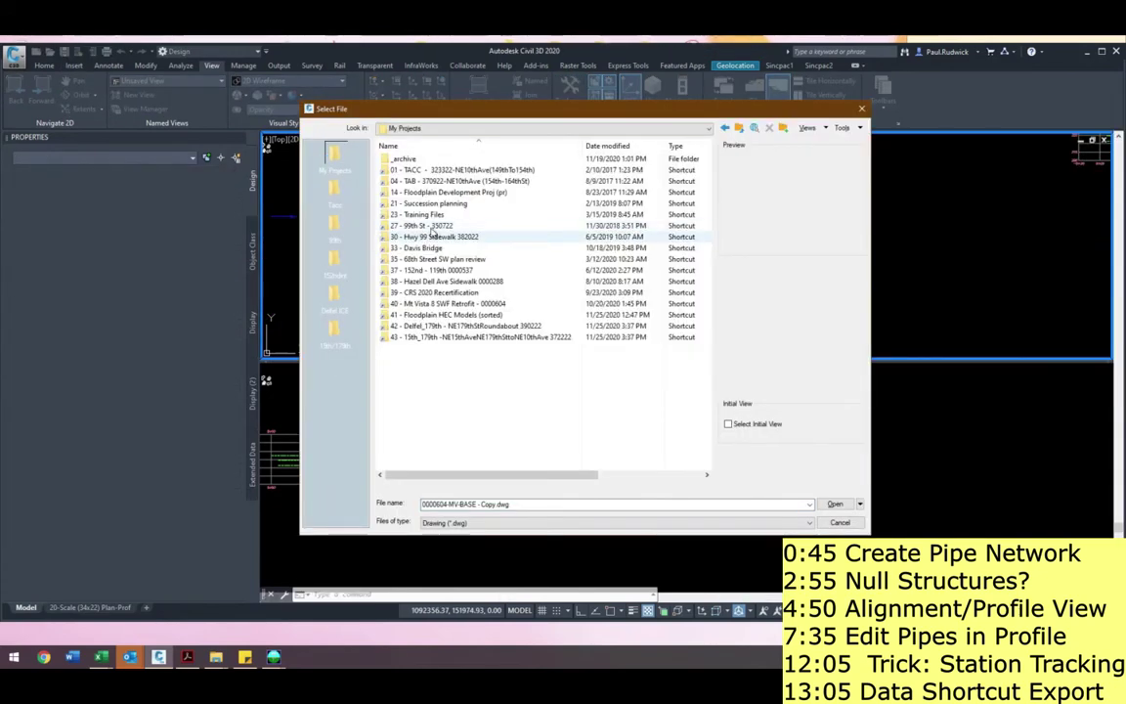
pyautogui.doubleClick(449, 306)
pyautogui.doubleClick(418, 183)
pyautogui.doubleClick(421, 203)
pyautogui.doubleClick(427, 160)
# - Duplicate the 0000604-MV-BASE drawing within the Base folder and open the new copy, 0000604-MV-BASE - Copy (2)
pyautogui.click(413, 181)
pyautogui.hotkey('ctrl', 'c')
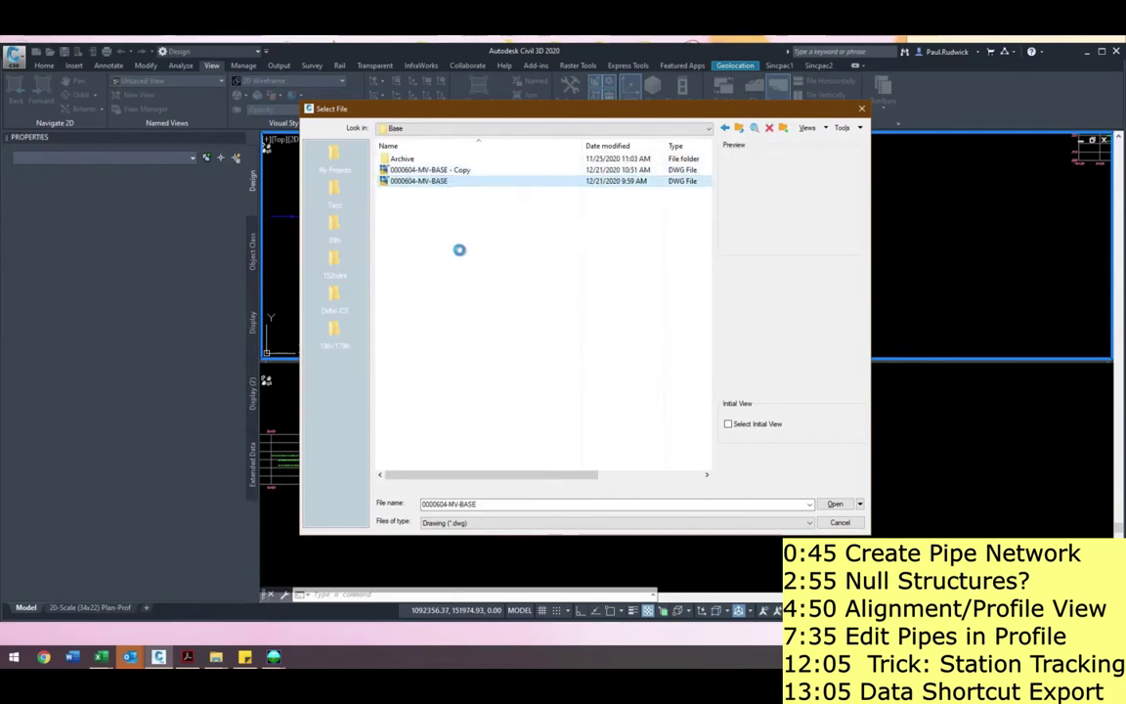
pyautogui.hotkey('ctrl', 'v')
pyautogui.click(495, 248)
pyautogui.doubleClick(462, 170)
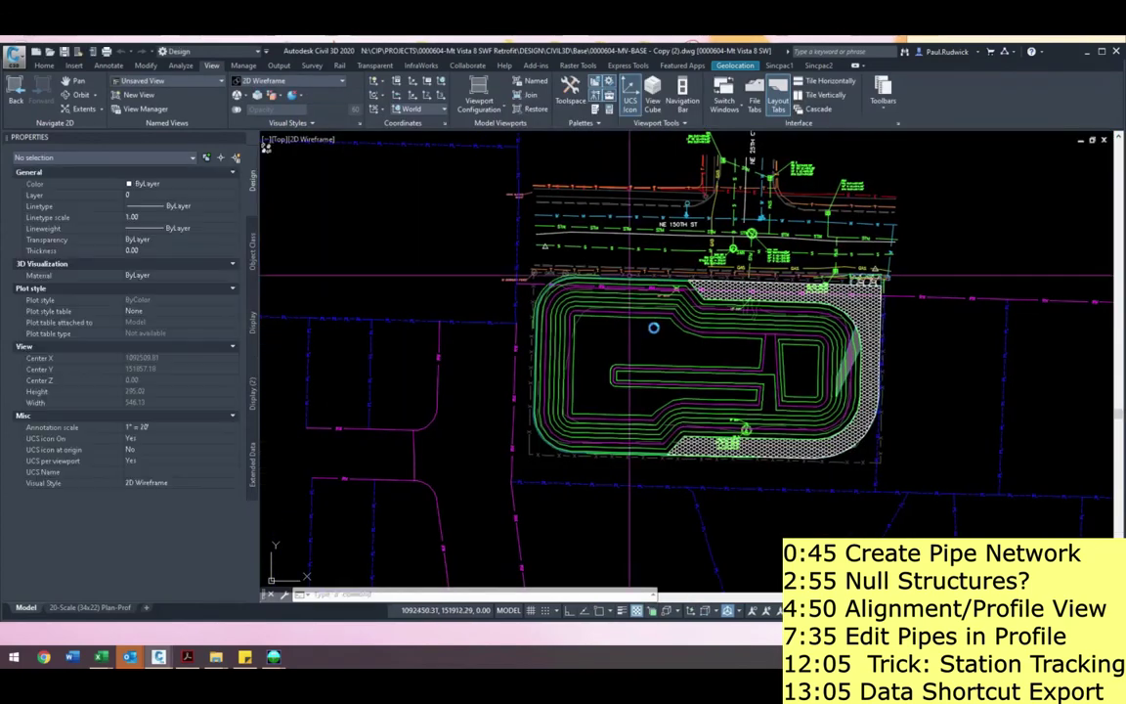
# - Reference the shared Proposed Storm network into the drawing using the CC- Proposed Storm Sewer (2018-02) parts list
pyautogui.moveTo(653, 327); pyautogui.dragTo(636, 301, button='middle')
pyautogui.scroll(2, 734, 275)
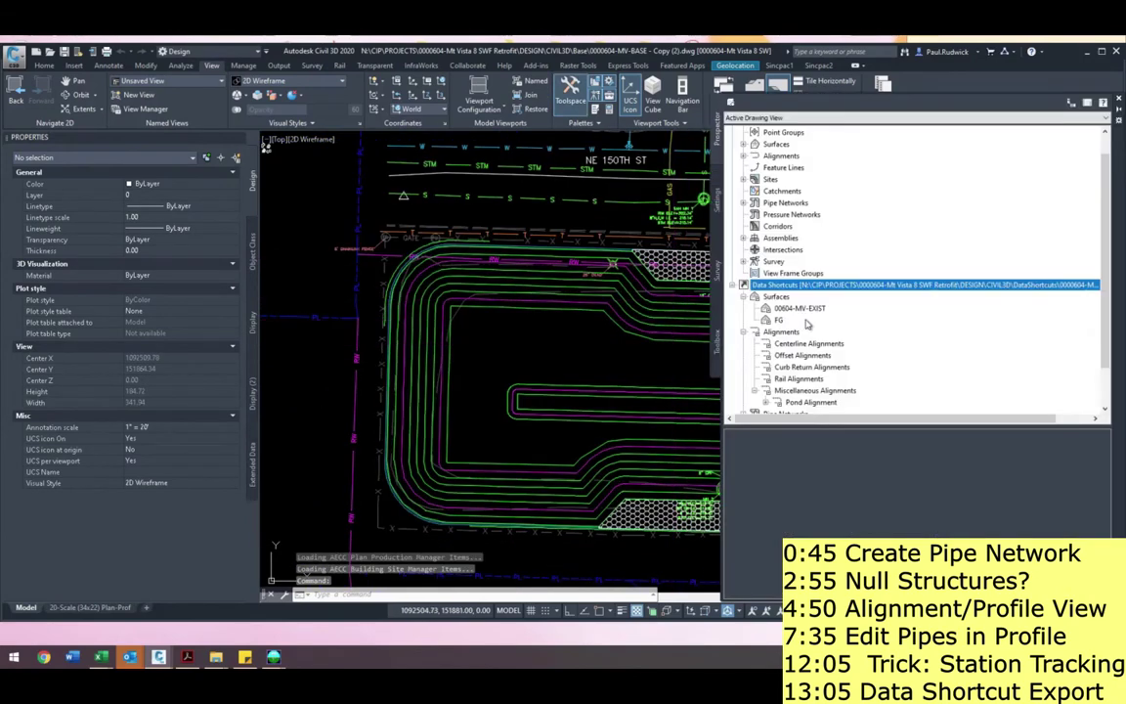
pyautogui.scroll(-1, 807, 321)
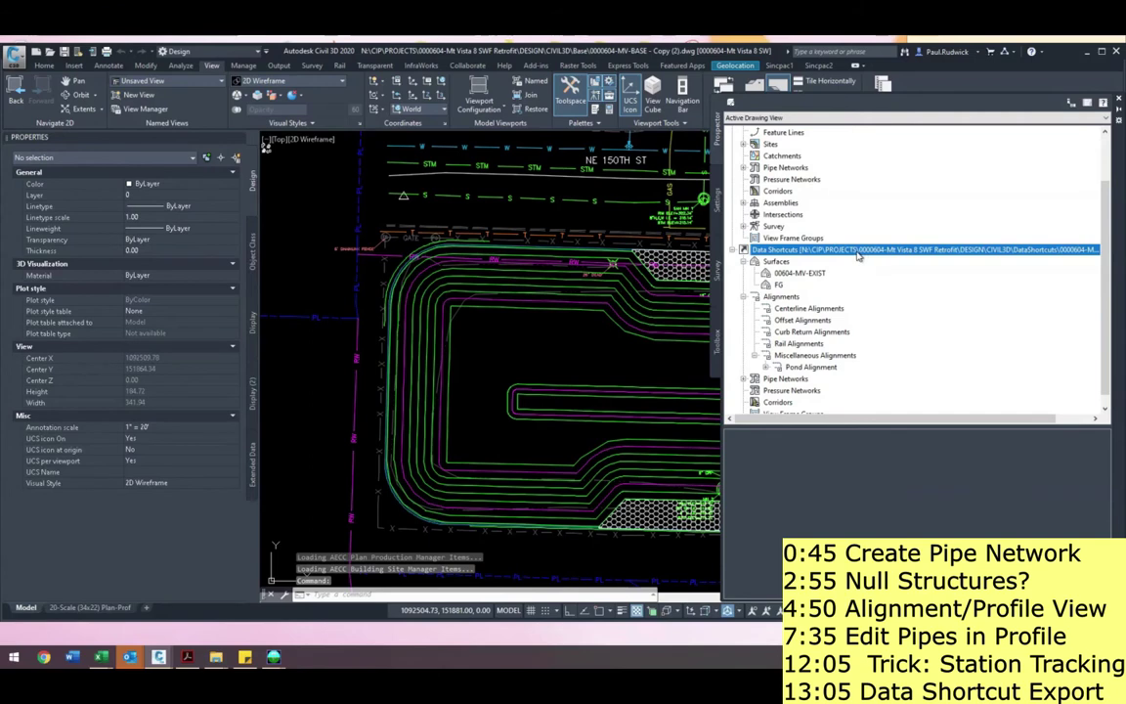
pyautogui.scroll(-1, 782, 373)
pyautogui.rightClick(811, 240)
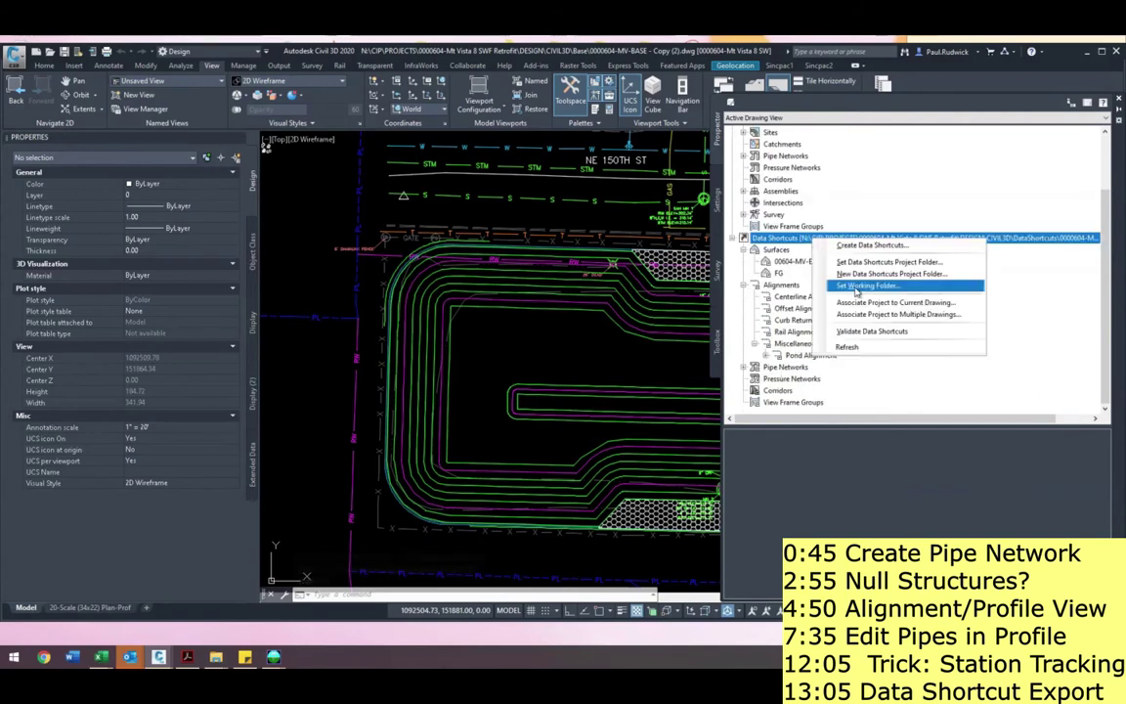
pyautogui.click(789, 391)
pyautogui.click(744, 367)
pyautogui.moveTo(797, 390); pyautogui.dragTo(611, 368)
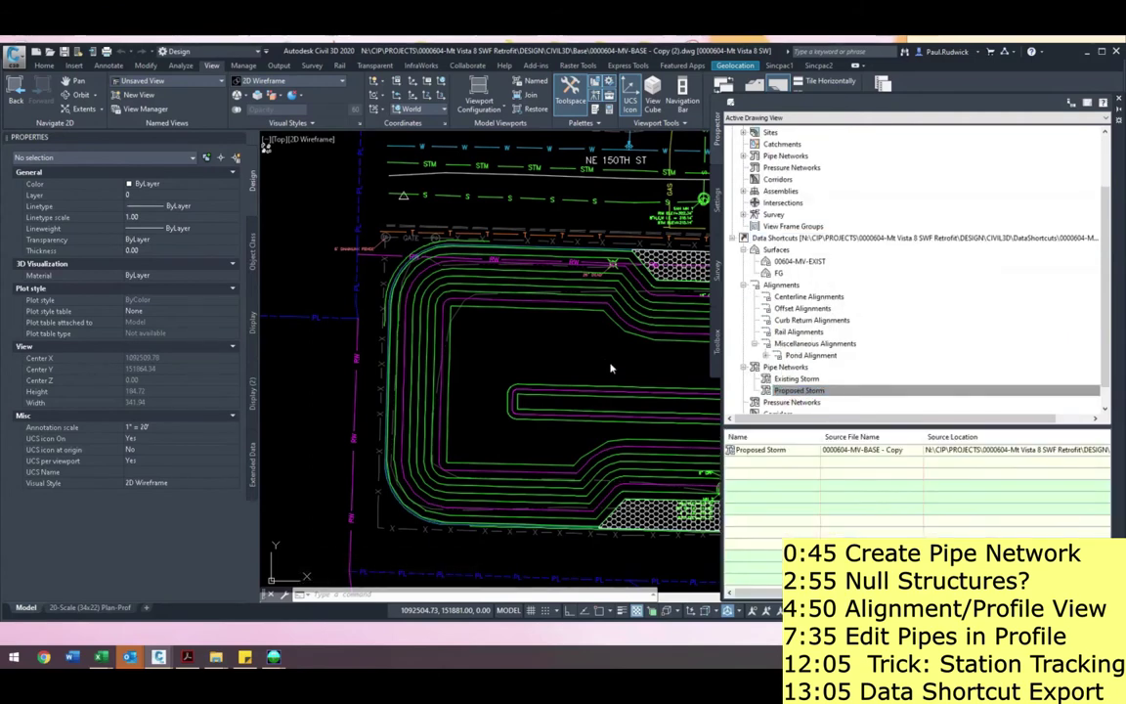
pyautogui.click(573, 307)
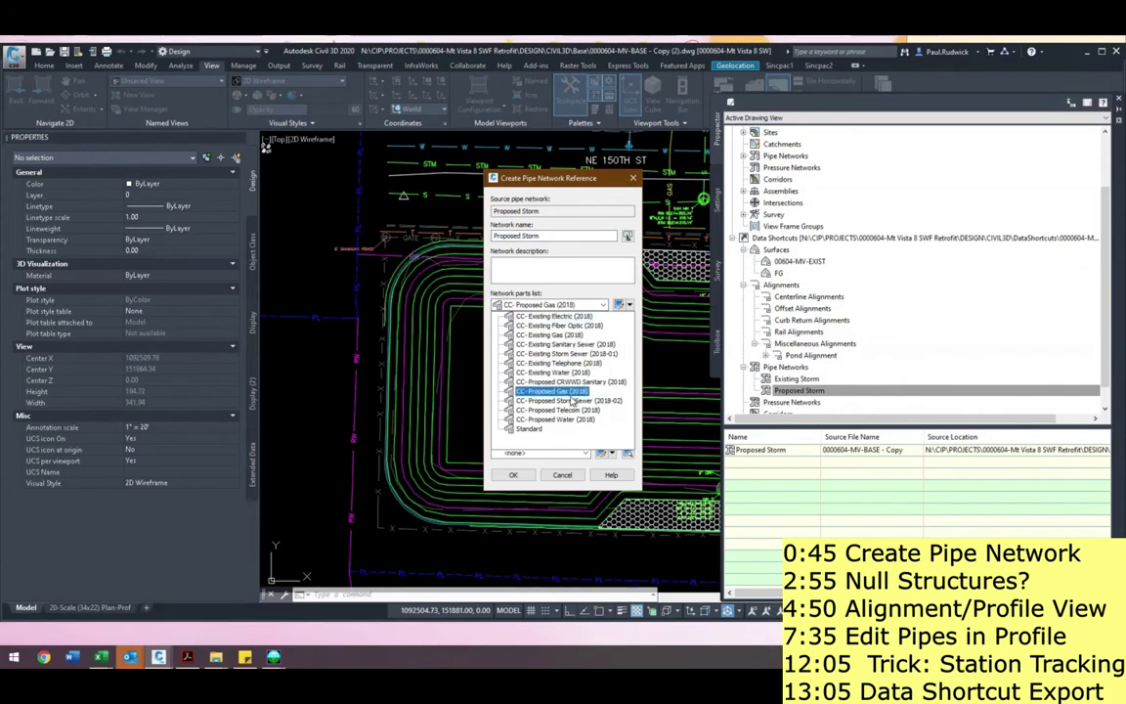
pyautogui.click(576, 403)
pyautogui.click(516, 476)
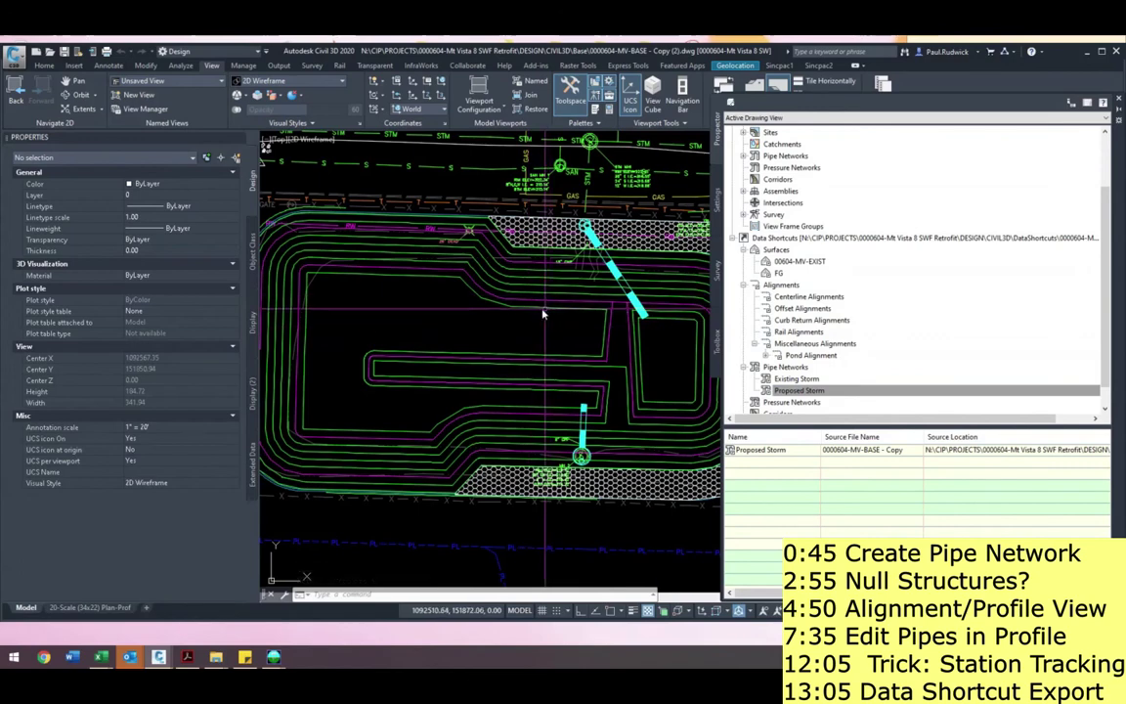
# - Reference the shared Pond Alignment into the drawing and place its profile view in the empty area east of the site plan
pyautogui.moveTo(805, 356); pyautogui.dragTo(522, 344)
pyautogui.click(445, 446)
pyautogui.scroll(-6, 547, 306)
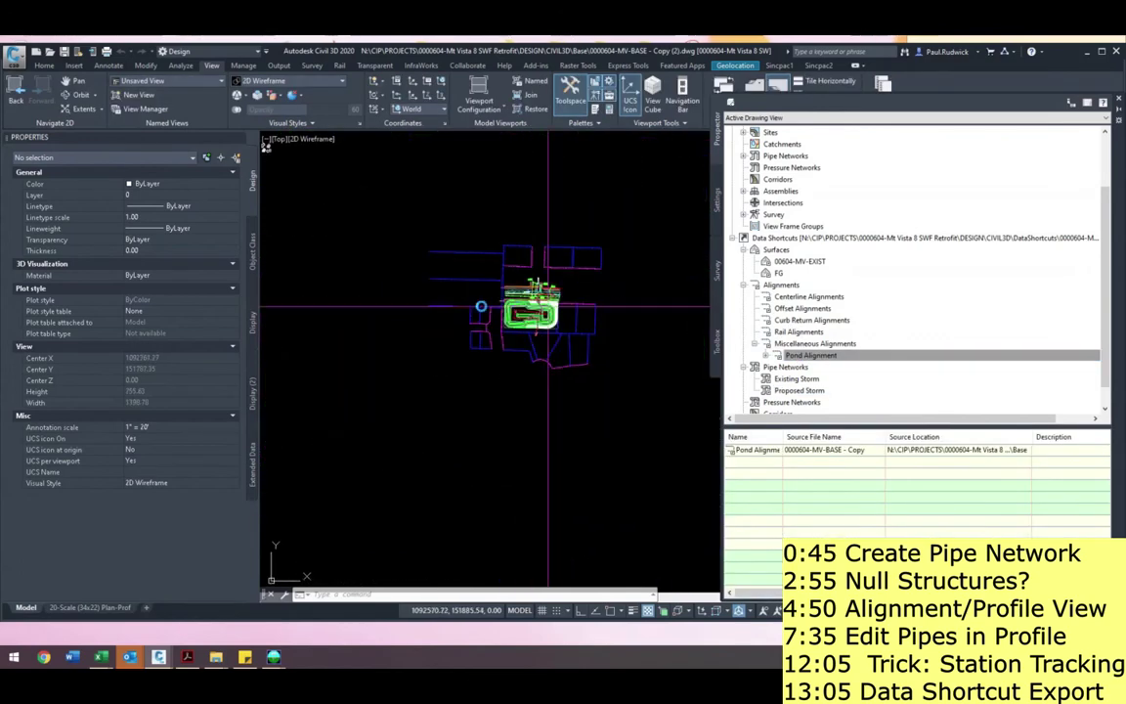
pyautogui.scroll(2, 619, 321)
pyautogui.click(49, 66)
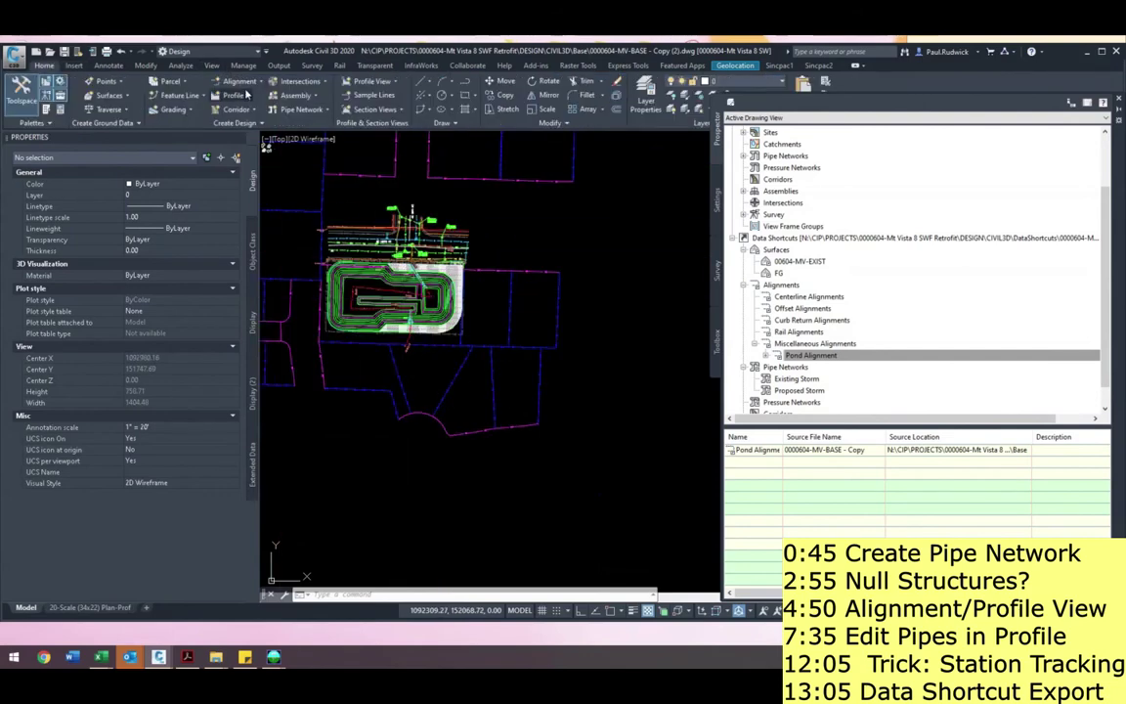
pyautogui.click(235, 95)
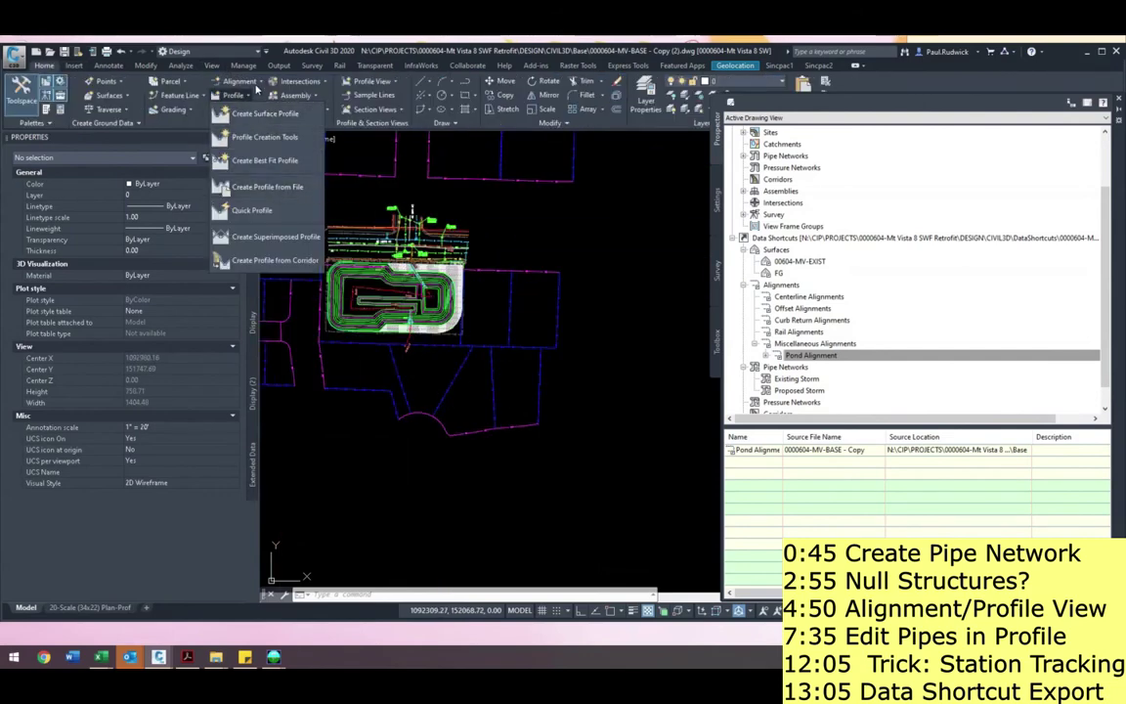
pyautogui.click(253, 84)
pyautogui.click(335, 81)
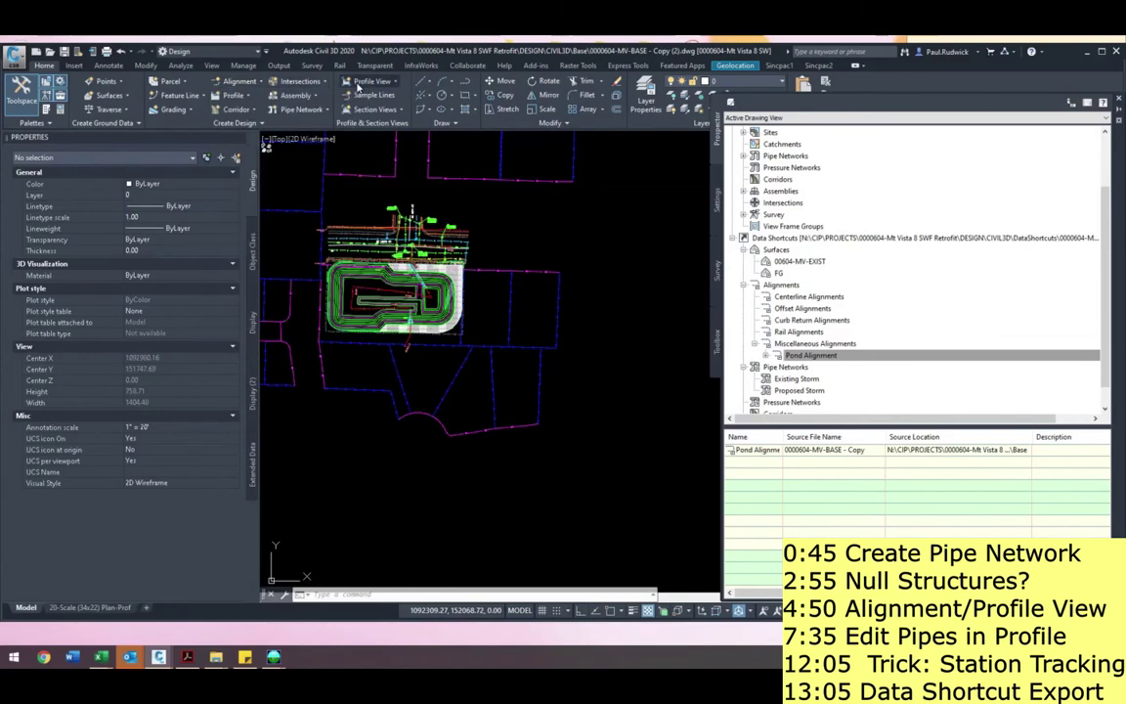
pyautogui.click(847, 494)
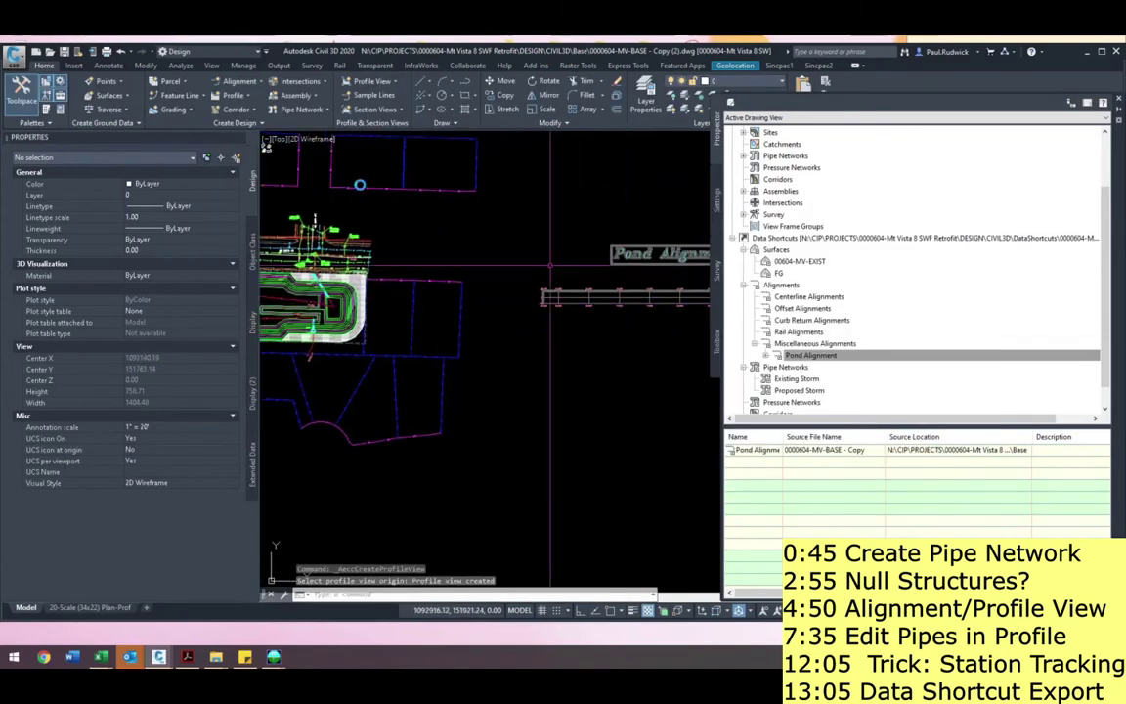
# - Examine the shared Pond Alignment profiles and the profile list in the new profile view's properties
pyautogui.click(766, 356)
pyautogui.doubleClick(794, 369)
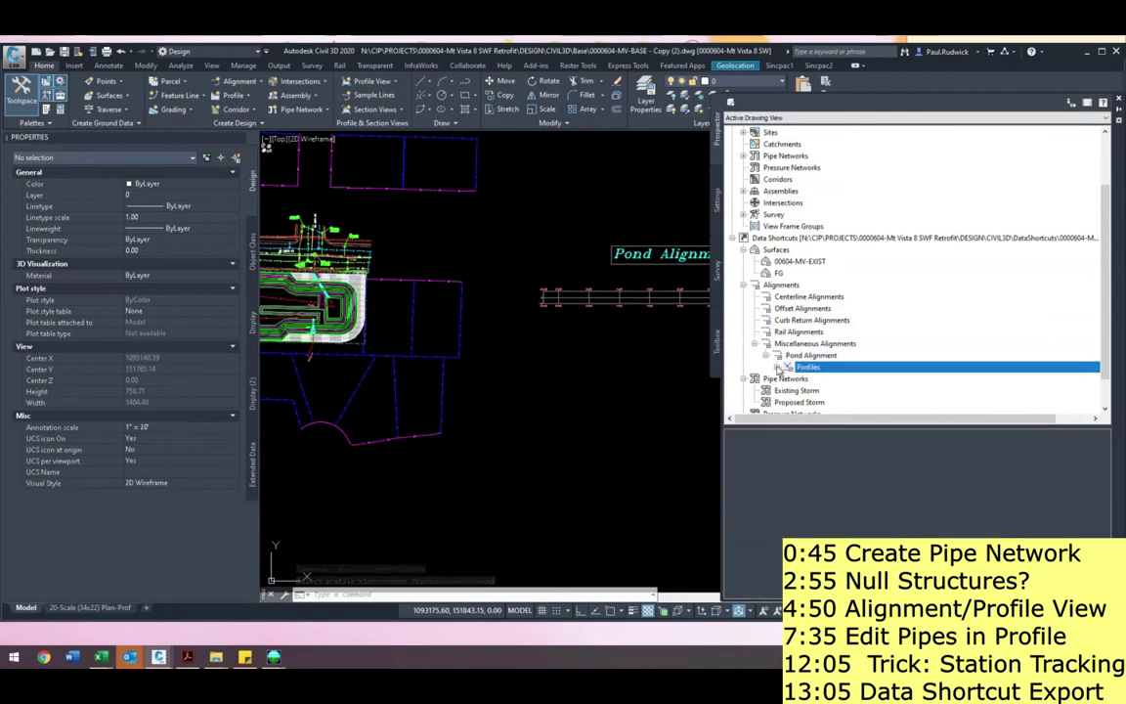
pyautogui.doubleClick(604, 301)
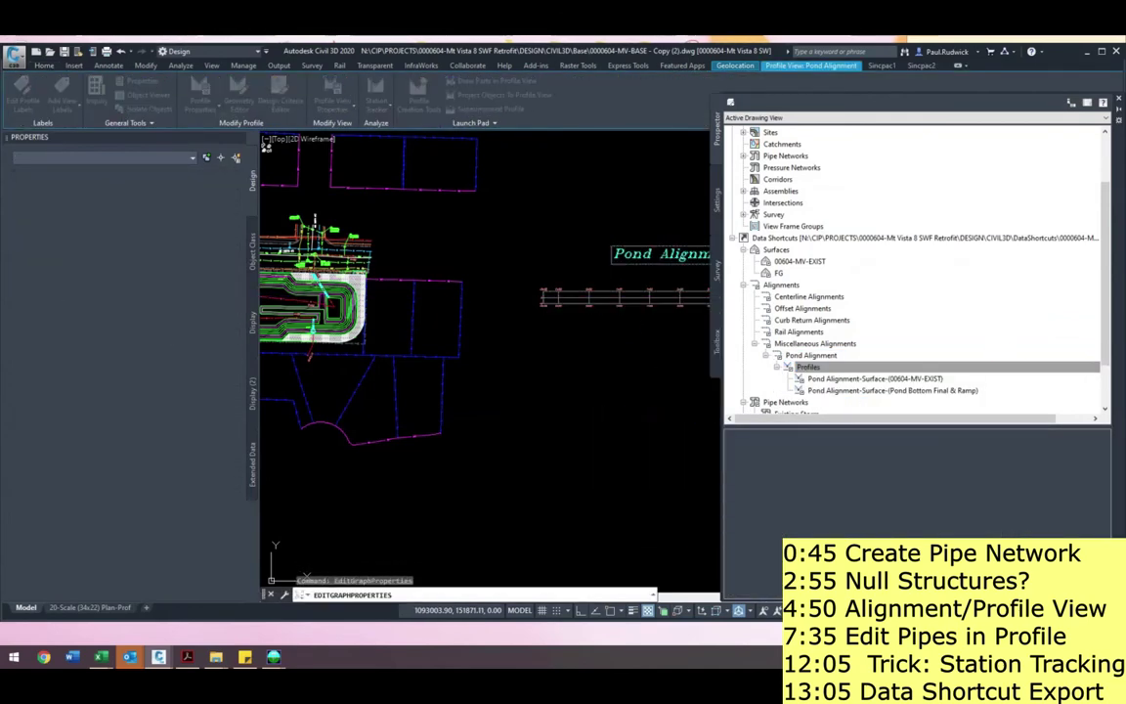
pyautogui.click(424, 215)
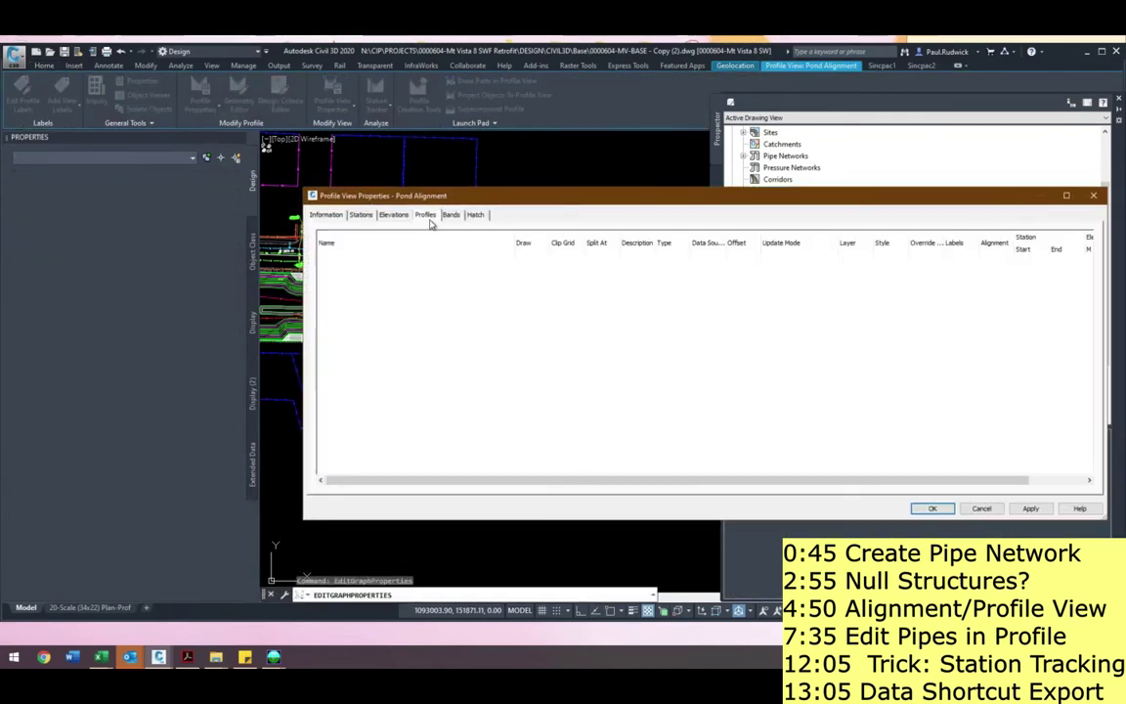
pyautogui.press('Escape')
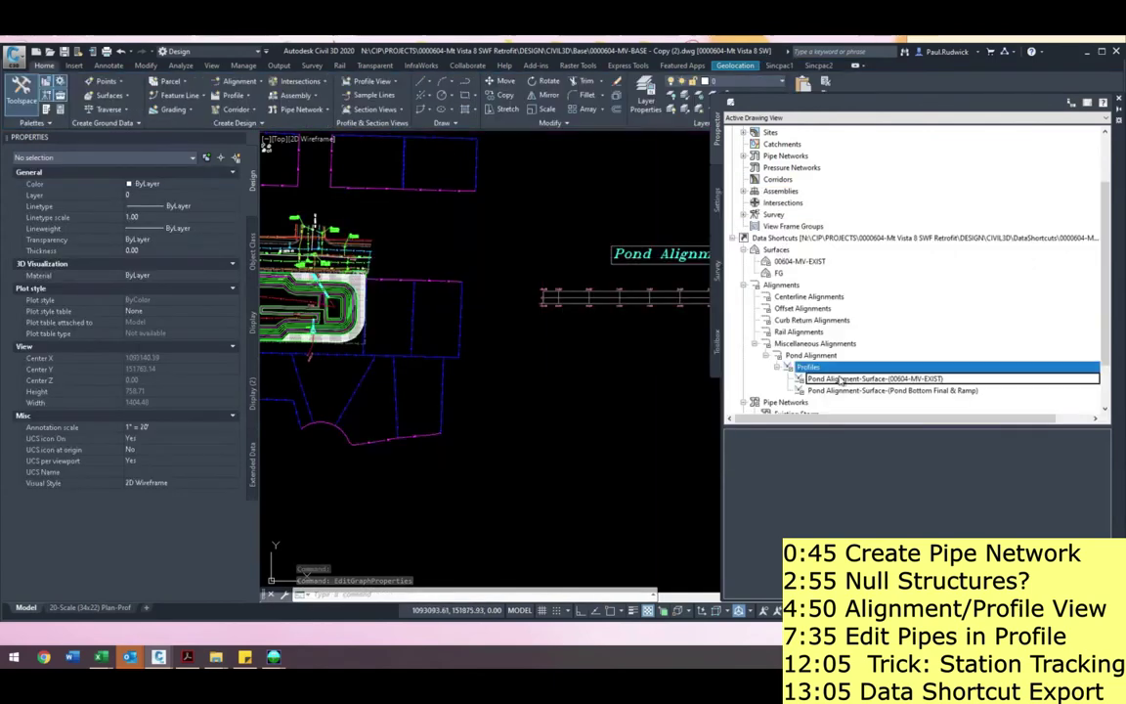
# - Create references to the shared Pond Alignment surface profiles for 00604-MV-EXIST and Pond Bottom Final & Ramp
pyautogui.click(840, 381)
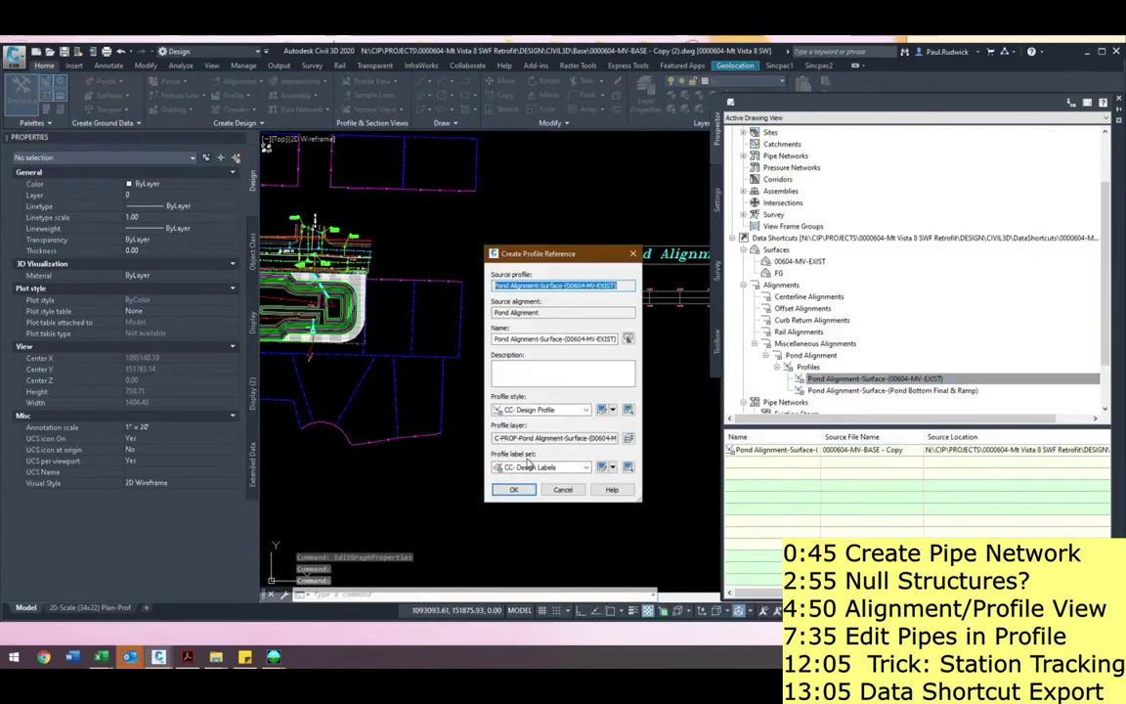
pyautogui.click(513, 490)
pyautogui.click(812, 390)
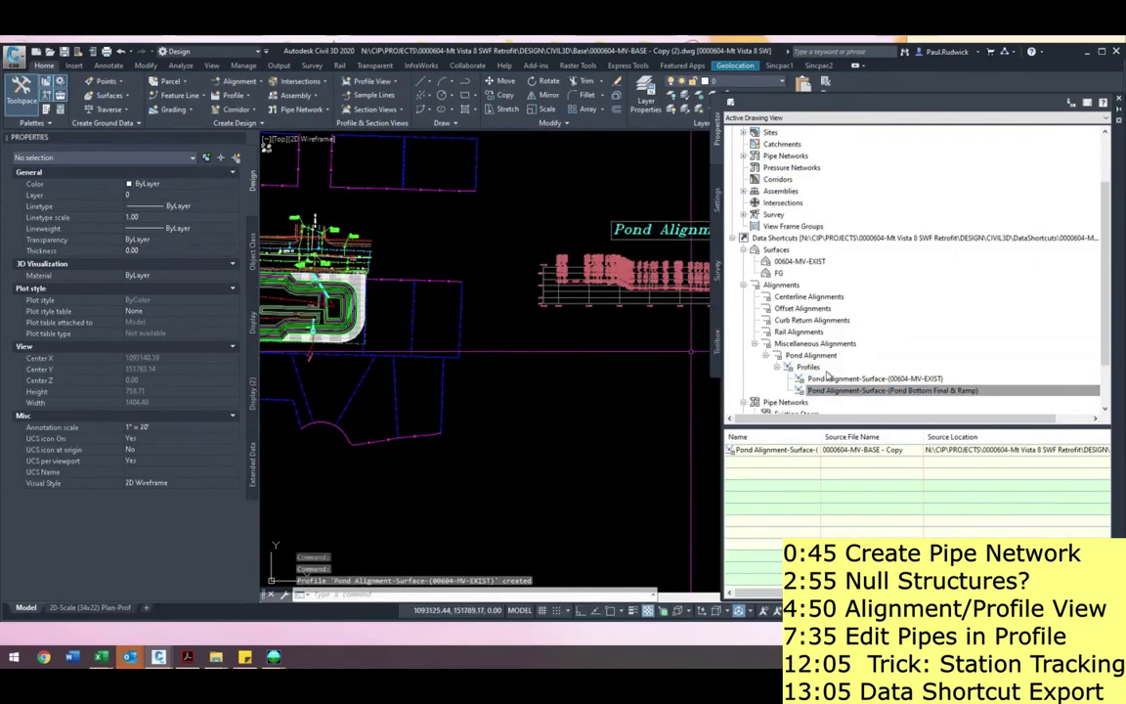
pyautogui.moveTo(617, 381); pyautogui.dragTo(611, 385)
pyautogui.click(515, 490)
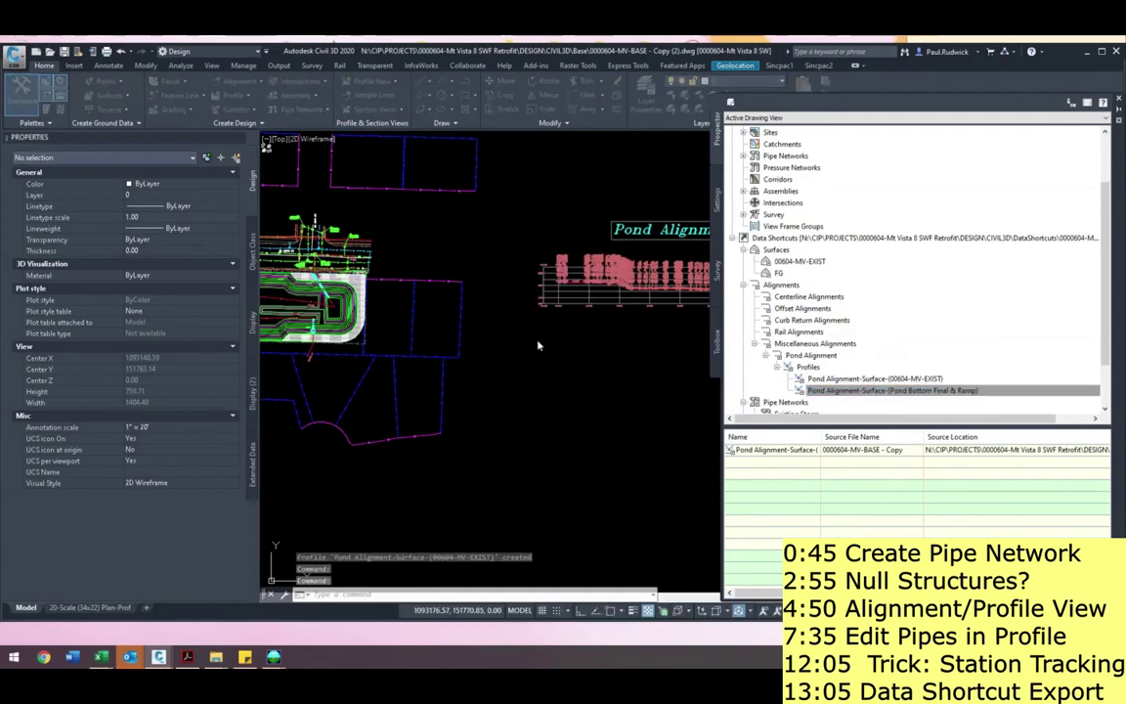
# - Delete the grade break and line label groups from both surface profiles in the Pond Alignment profile view
pyautogui.moveTo(626, 341); pyautogui.dragTo(474, 350, button='middle')
pyautogui.scroll(1, 562, 280)
pyautogui.press('Escape')
pyautogui.click(544, 279)
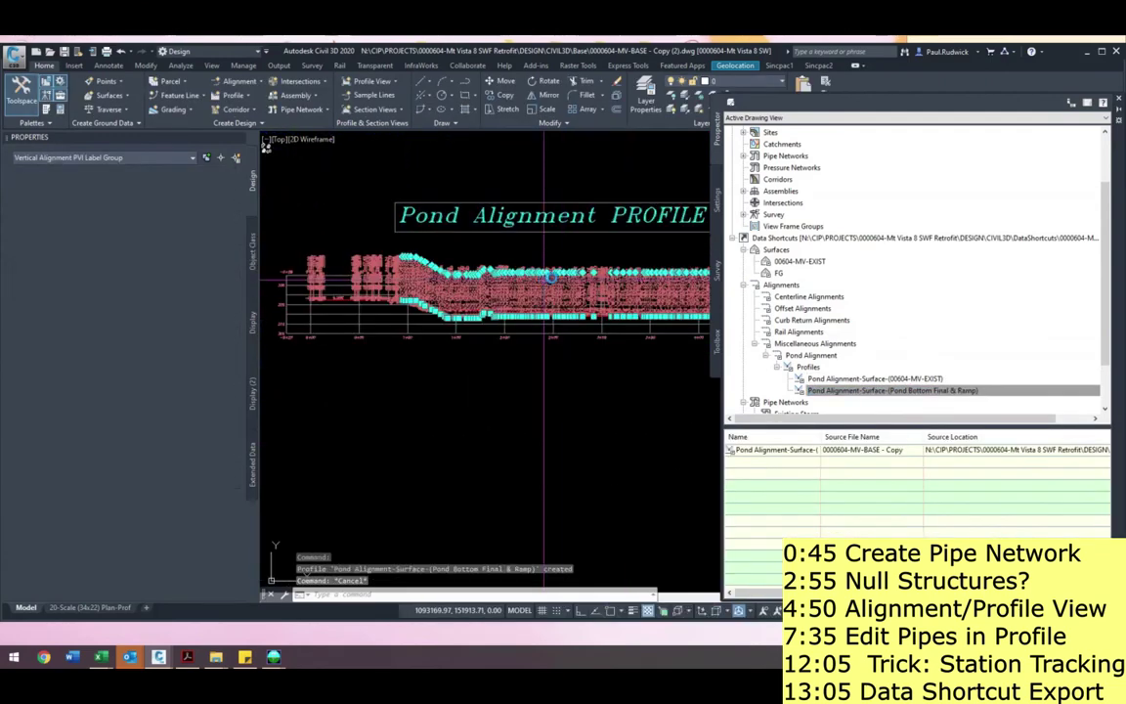
pyautogui.click(551, 277)
pyautogui.press('Delete')
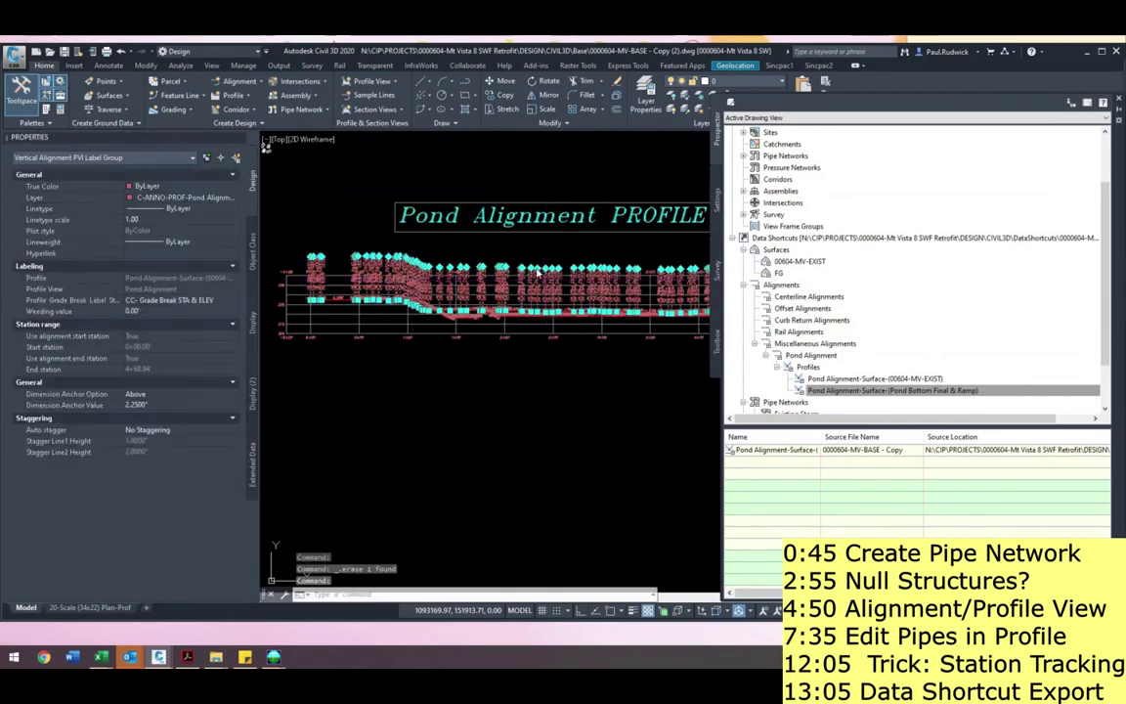
pyautogui.scroll(2, 530, 312)
pyautogui.click(527, 315)
pyautogui.press('Delete')
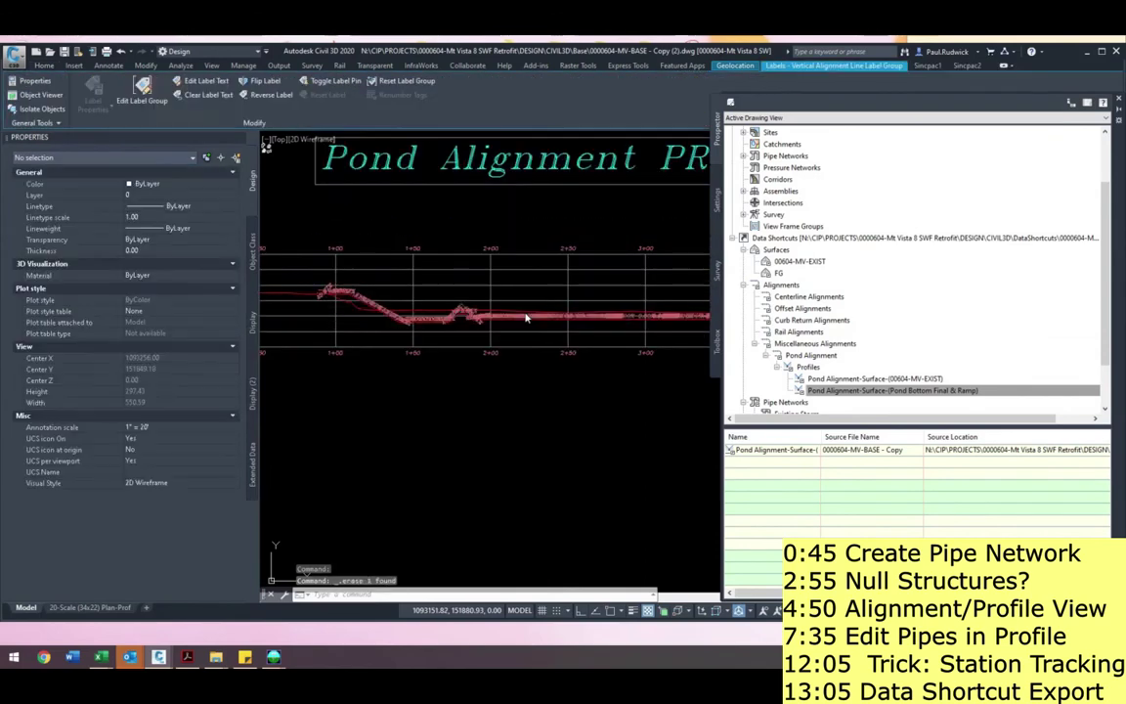
pyautogui.click(525, 318)
pyautogui.press('Delete')
pyautogui.scroll(2, 751, 255)
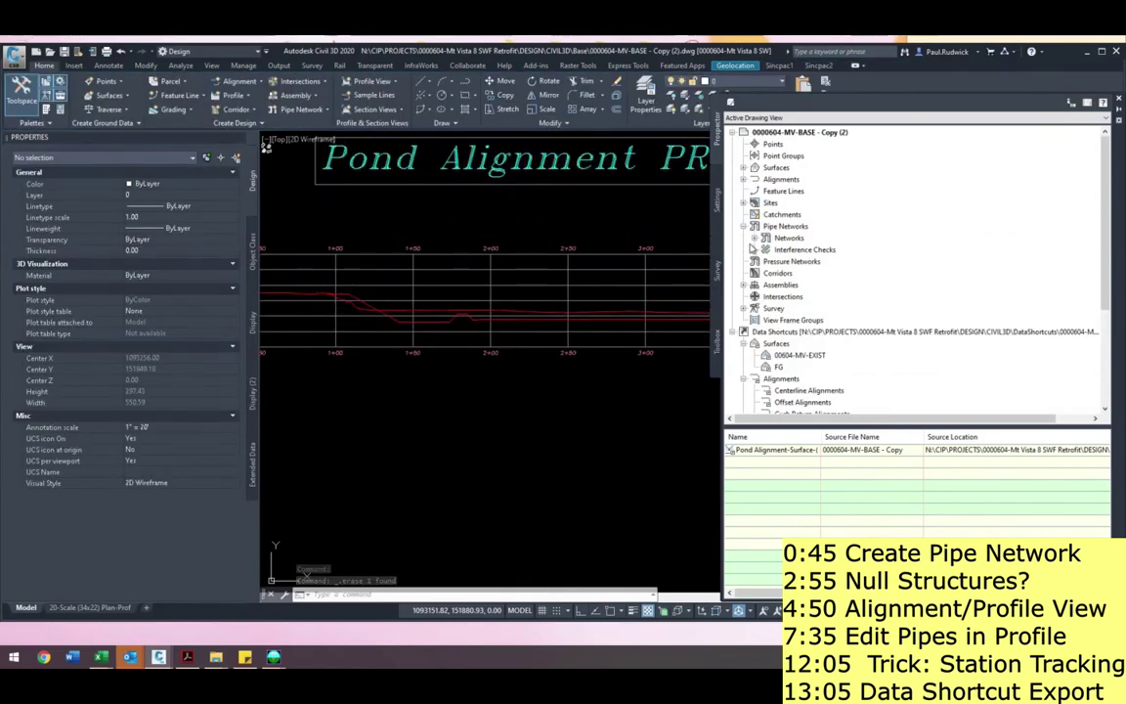
# - Change the object style of the Pond Alignment's 00604-MV-EXIST surface profile to CC- Existing Profile
pyautogui.click(744, 181)
pyautogui.click(754, 237)
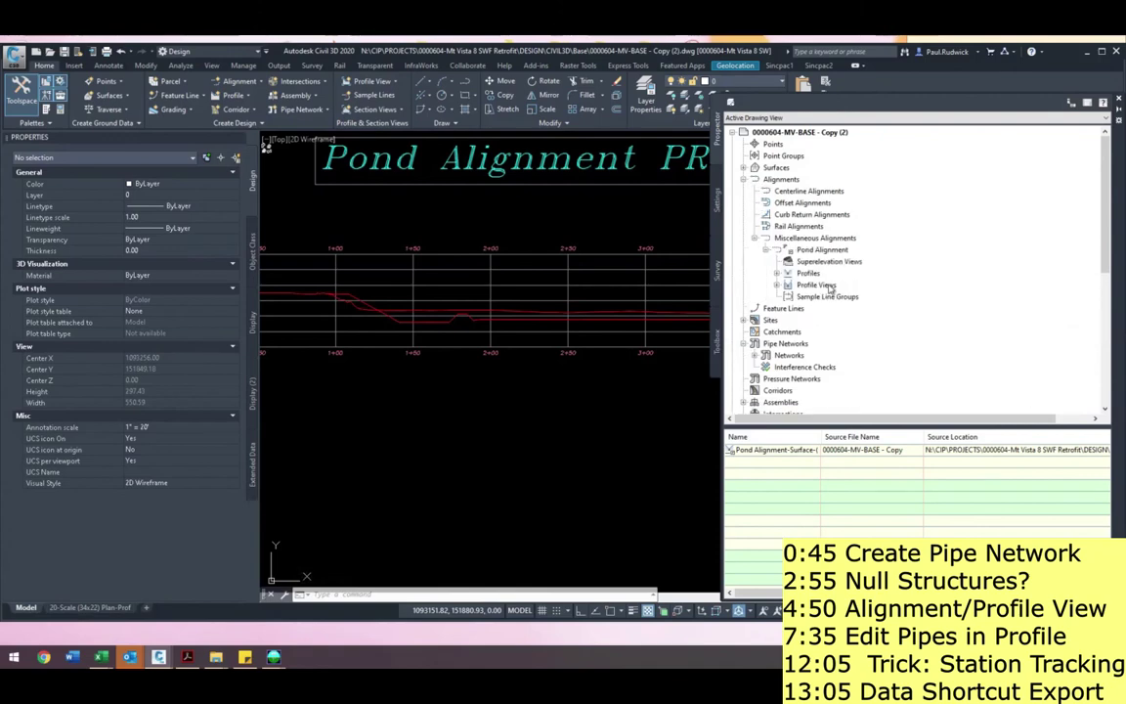
pyautogui.click(777, 274)
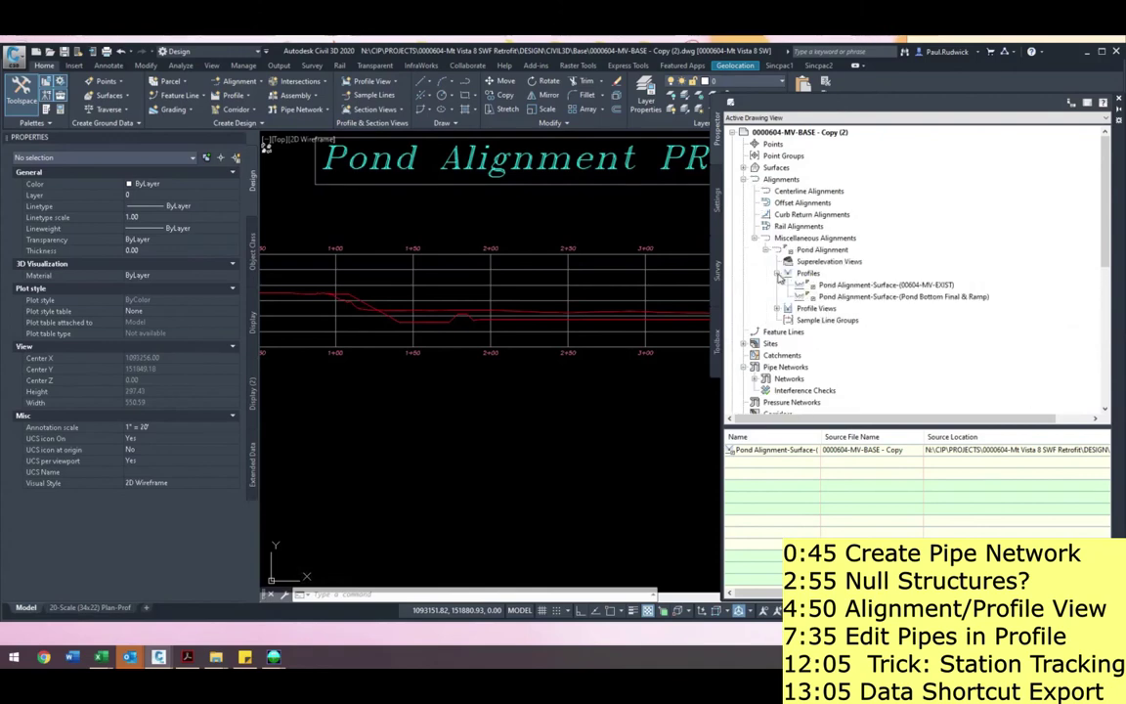
pyautogui.rightClick(887, 287)
pyautogui.click(927, 293)
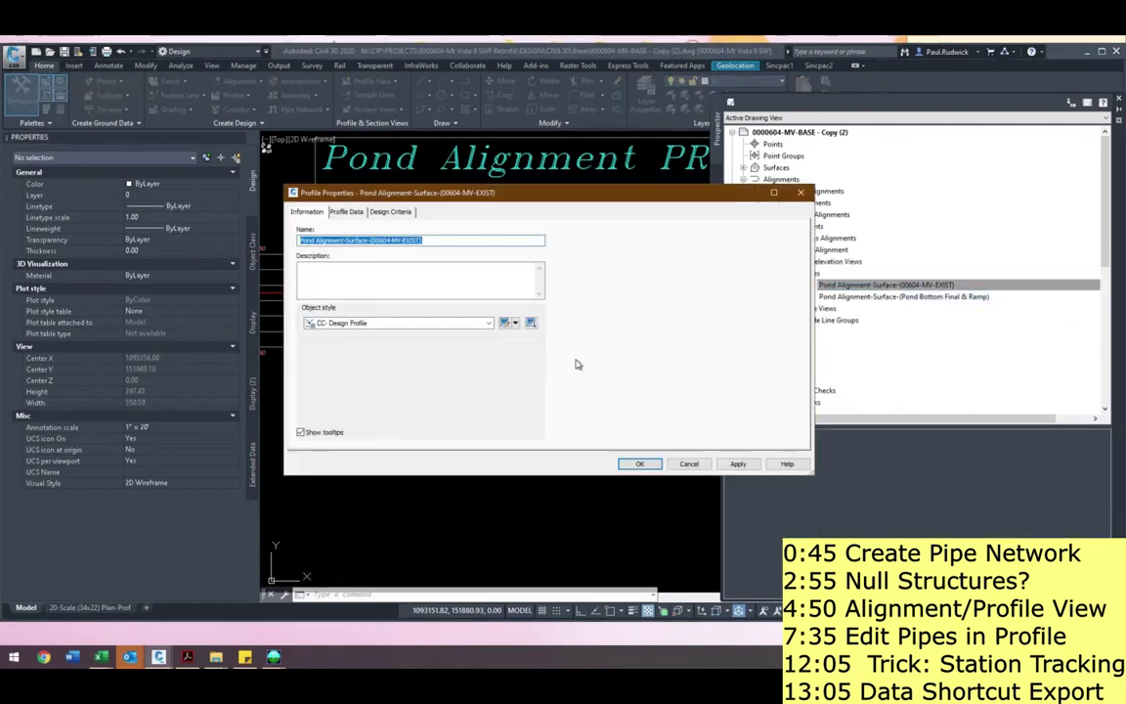
pyautogui.click(396, 324)
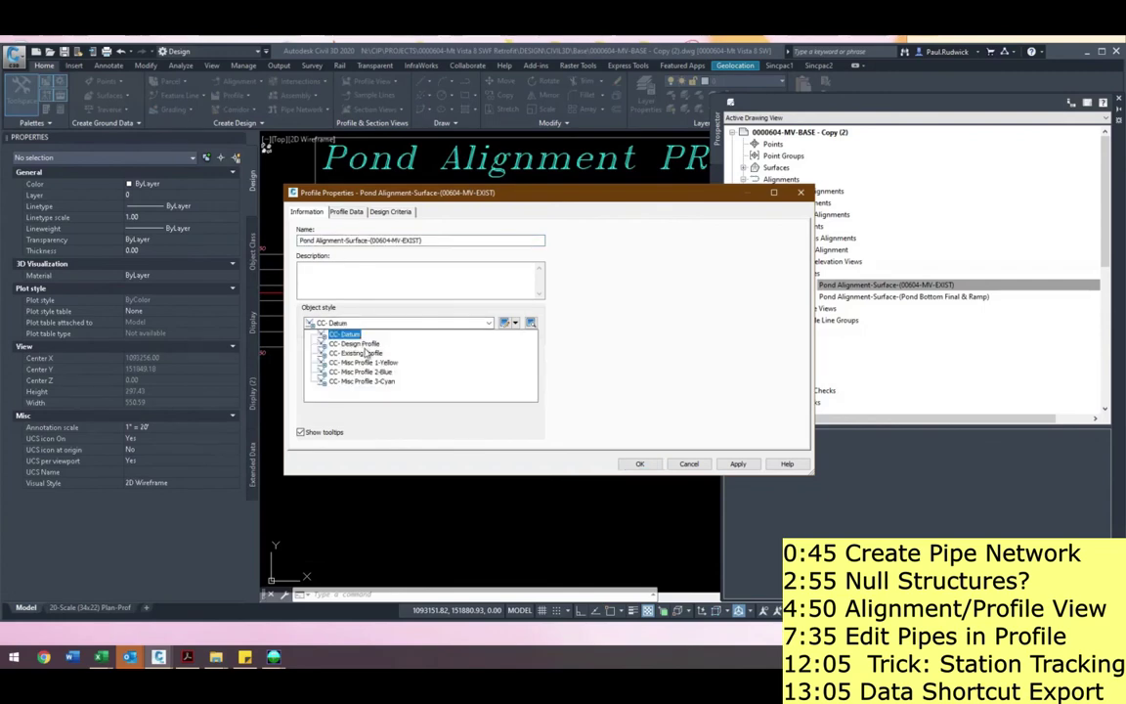
pyautogui.click(356, 352)
pyautogui.click(640, 463)
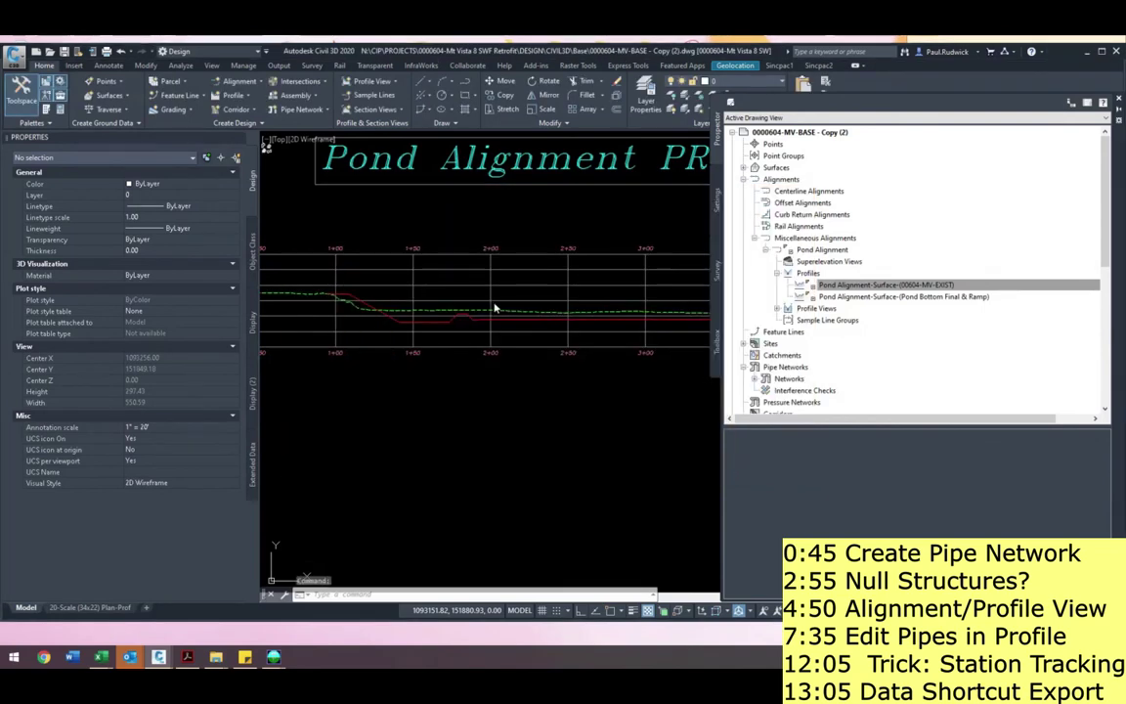
# - Clear the Toolspace off the drawing area and examine the full Pond Alignment profile view and the pond site plan
pyautogui.scroll(-2, 499, 303)
pyautogui.moveTo(442, 336); pyautogui.dragTo(614, 360, button='middle')
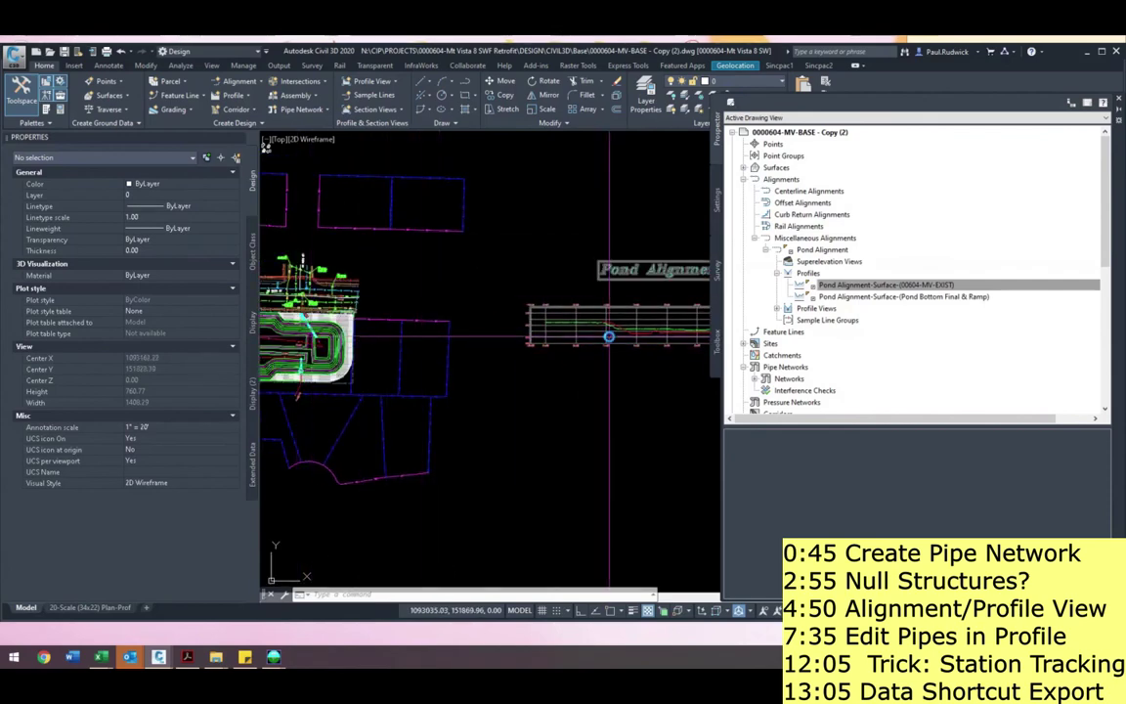
pyautogui.scroll(5, 586, 327)
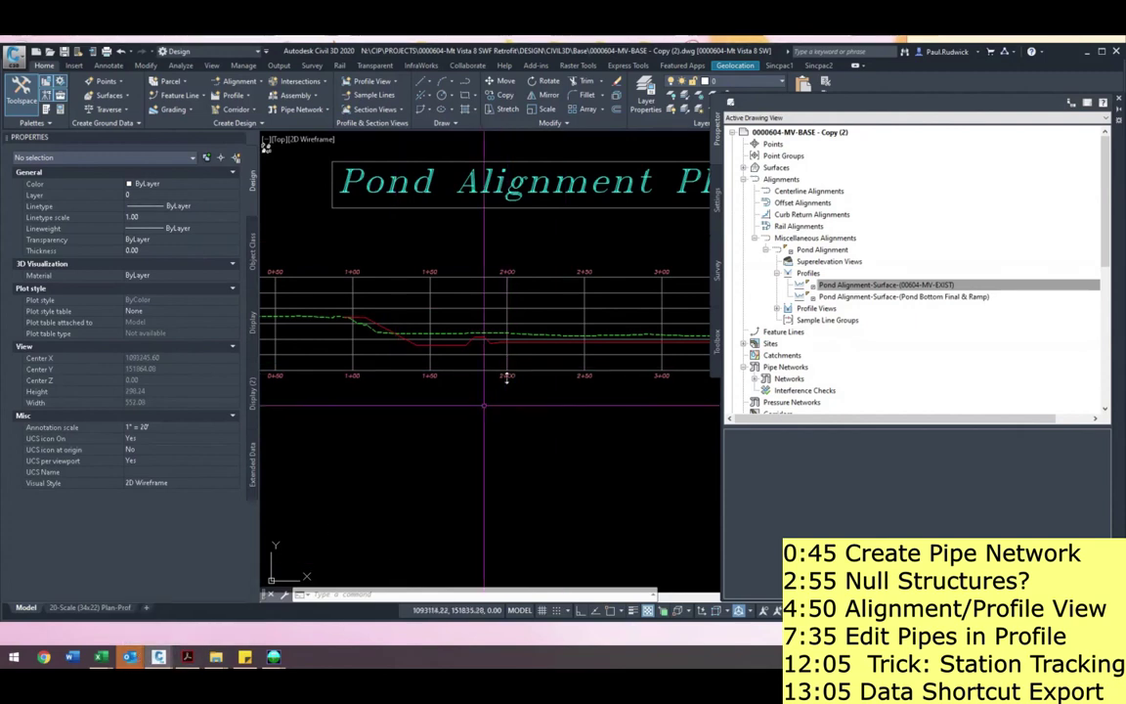
pyautogui.click(1118, 99)
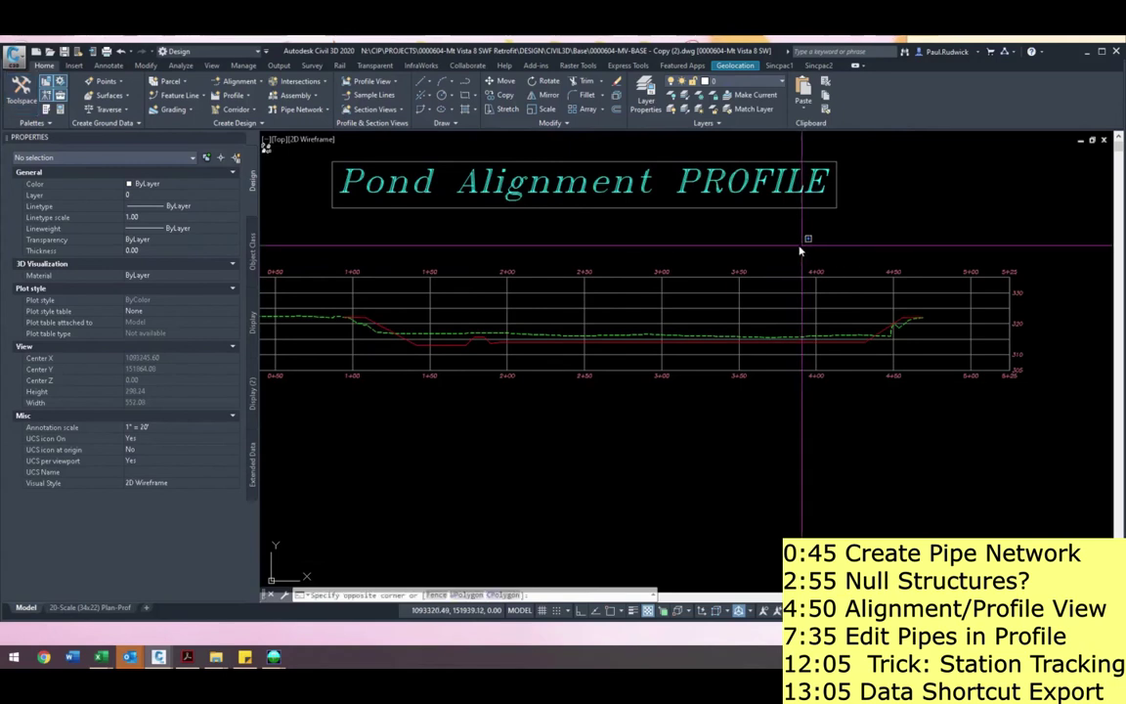
pyautogui.click(799, 242)
pyautogui.scroll(-3, 800, 242)
pyautogui.press('Escape')
pyautogui.moveTo(449, 249); pyautogui.dragTo(624, 277, button='middle')
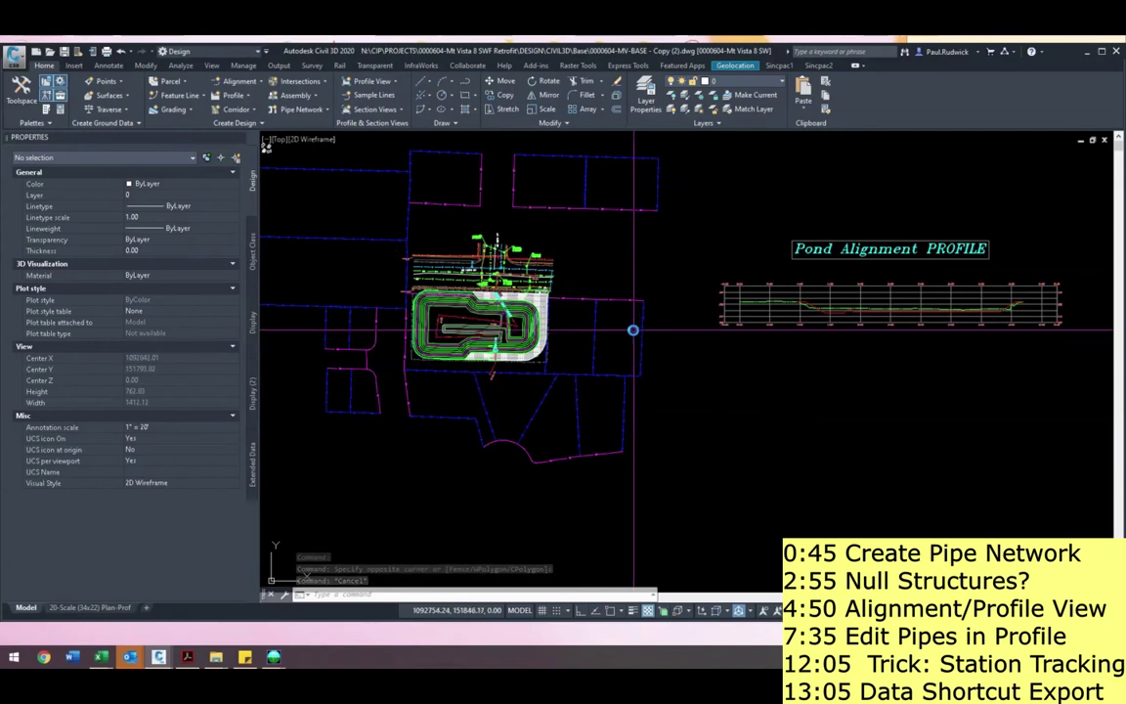
pyautogui.scroll(3, 632, 331)
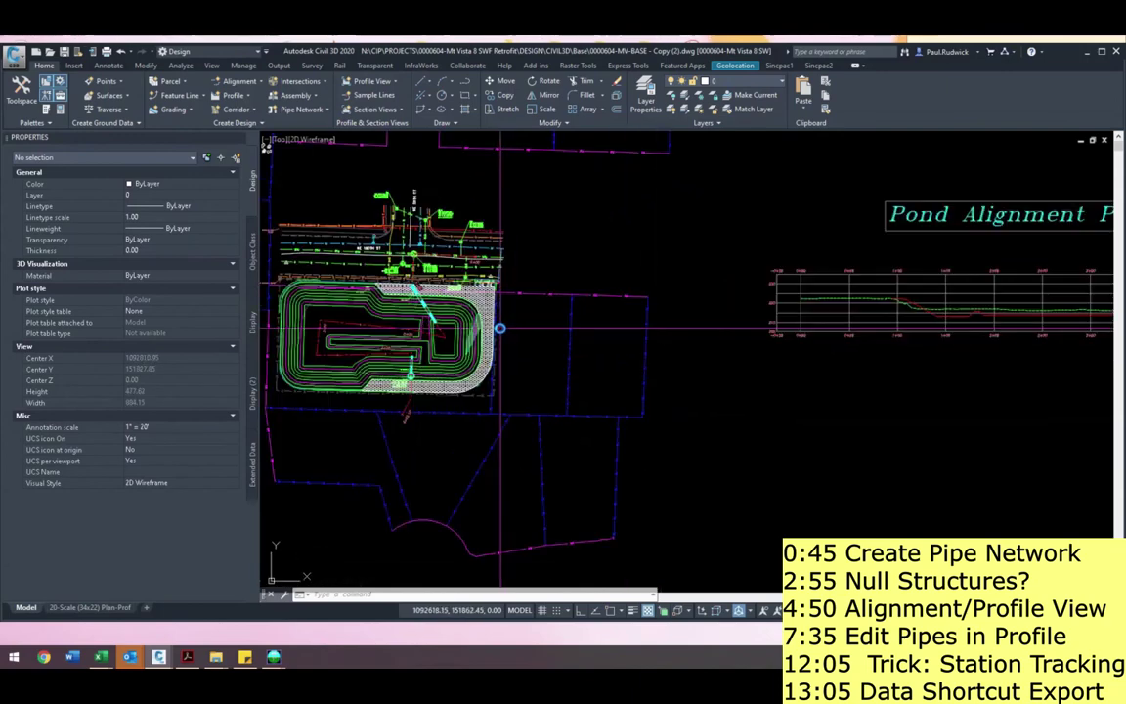